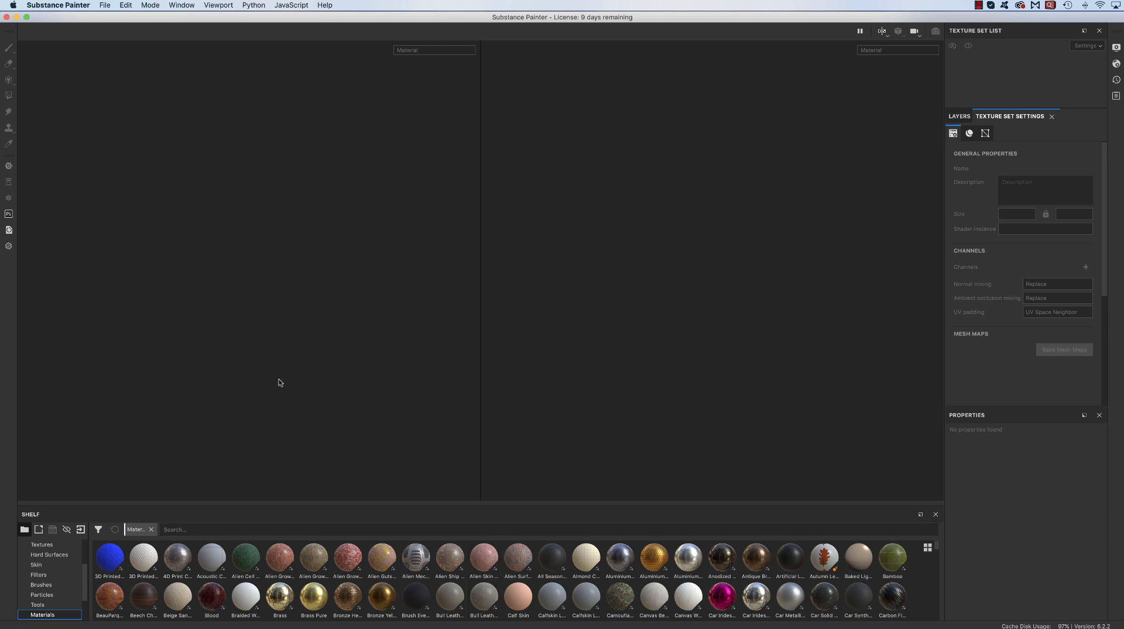
- Create a new project from the collar_tutorial.fbx mesh, keeping the 2048 document resolution and OpenGL normal map format
click(108, 6)
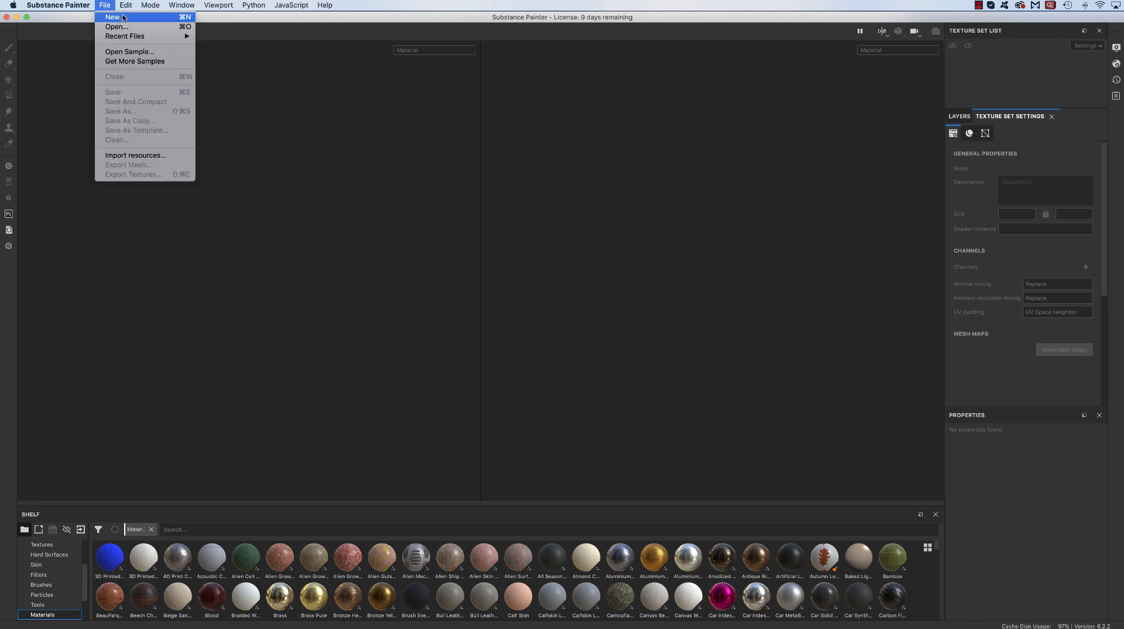
click(124, 19)
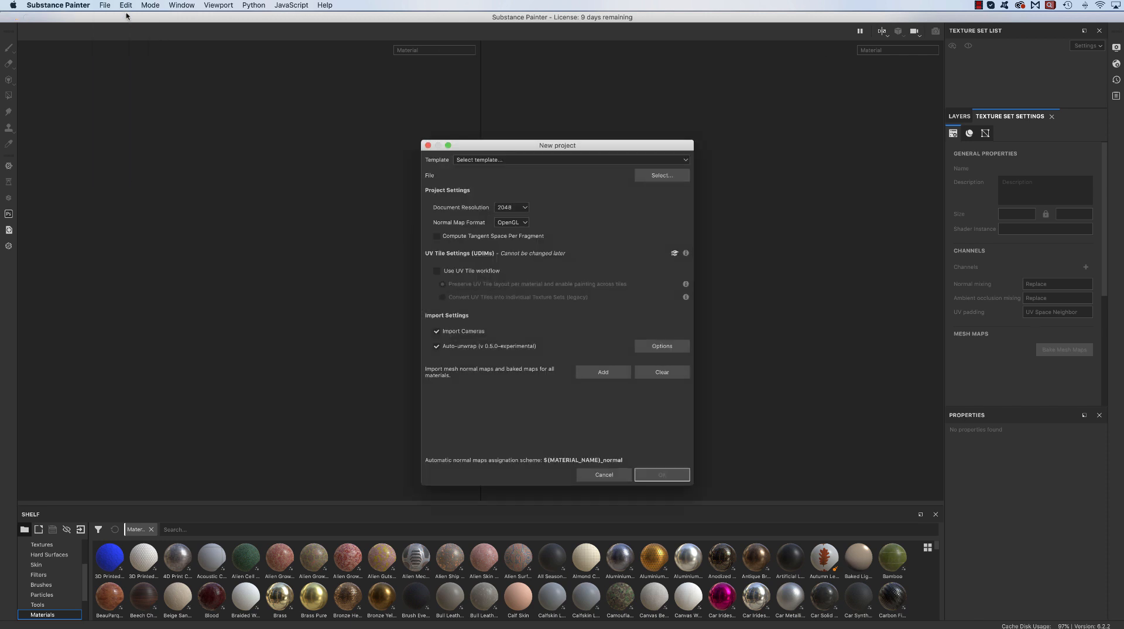
click(659, 176)
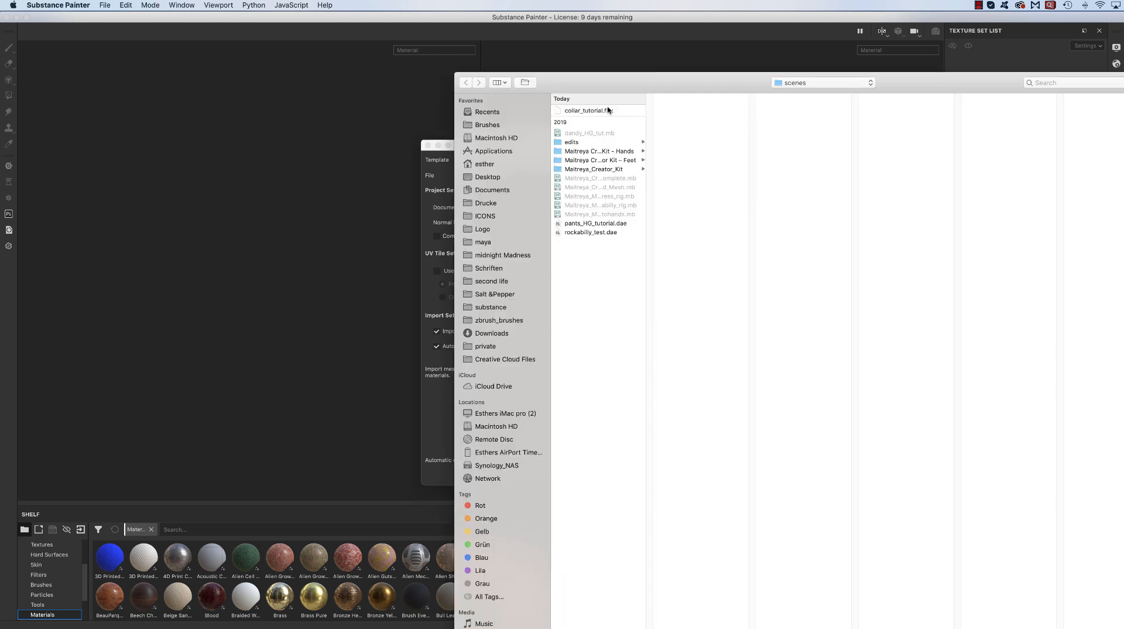
click(605, 110)
key(Return)
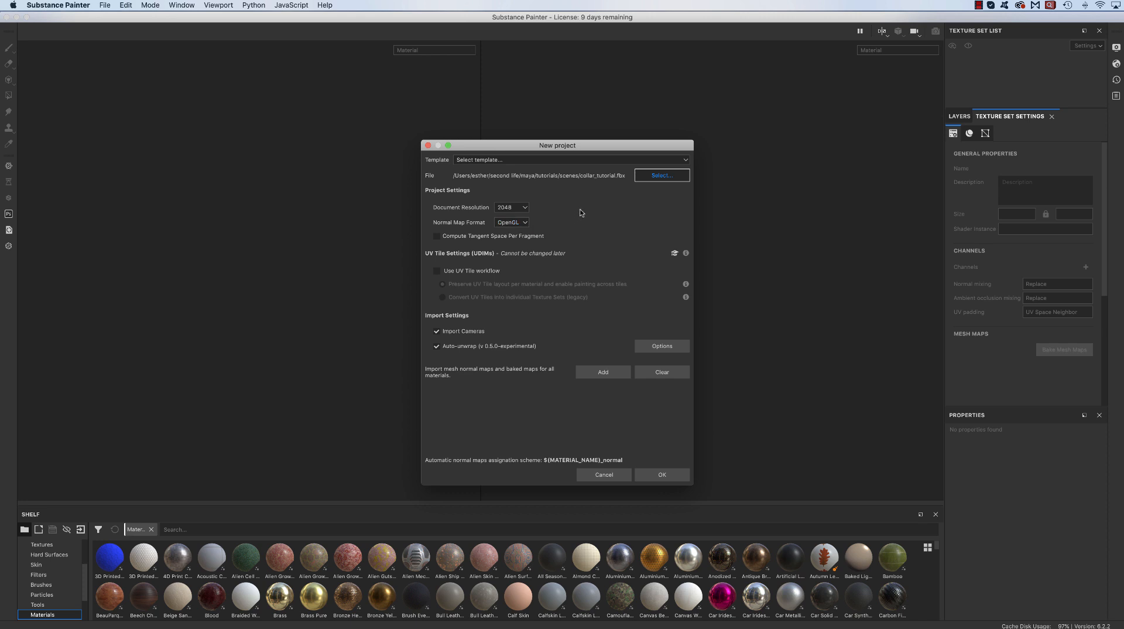
click(667, 475)
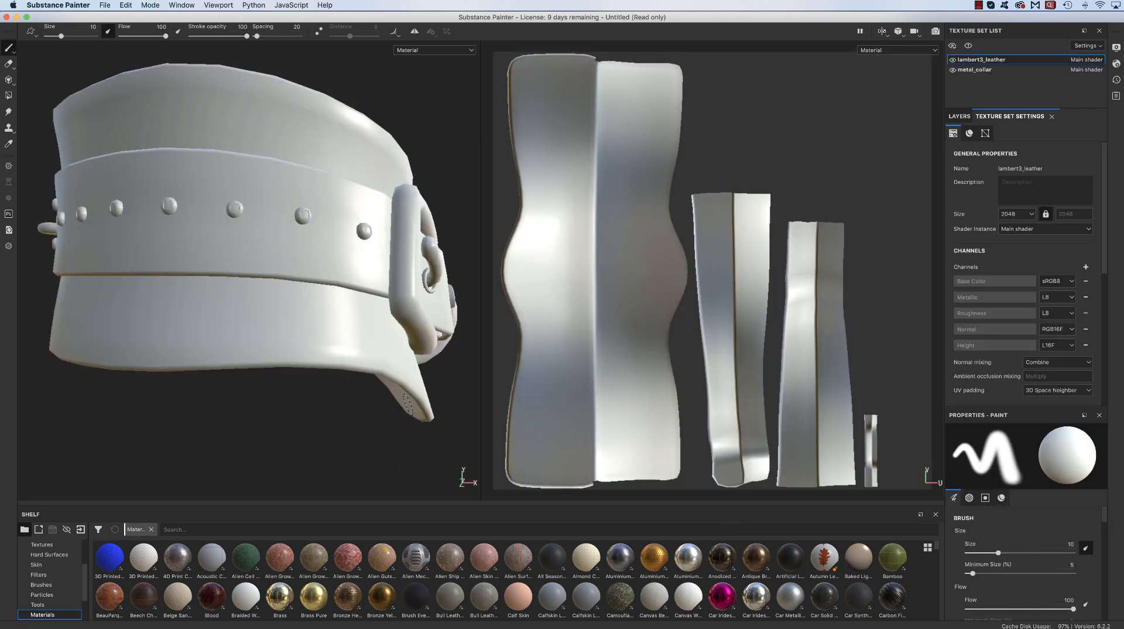
- Examine the collar's front with the buckle and compare the UV layouts of the metal_collar and lambert3_leather texture sets
alt+drag(388, 423, 234, 351)
alt+right_drag(234, 352, 149, 283)
alt+middle_drag(281, 310, 37, 303)
alt+drag(371, 345, 238, 315)
alt+right_drag(278, 326, 177, 335)
mouse_move(245, 394)
alt+mouse_down()
mouse_move(226, 396)
mouse_move(236, 394)
alt+mouse_up()
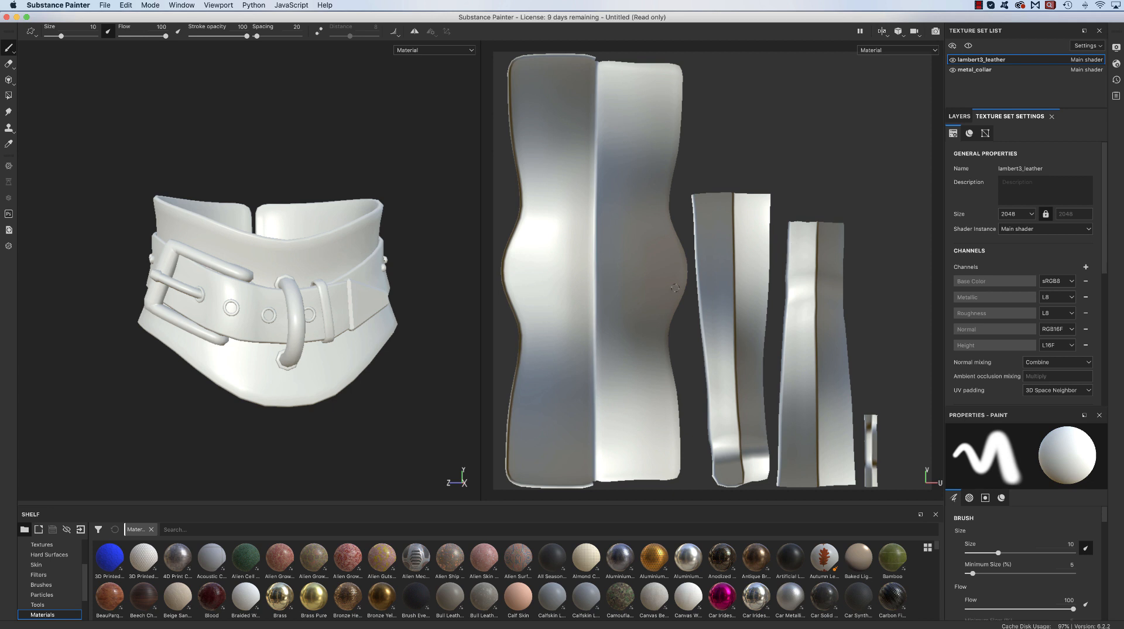
alt+drag(423, 376, 417, 380)
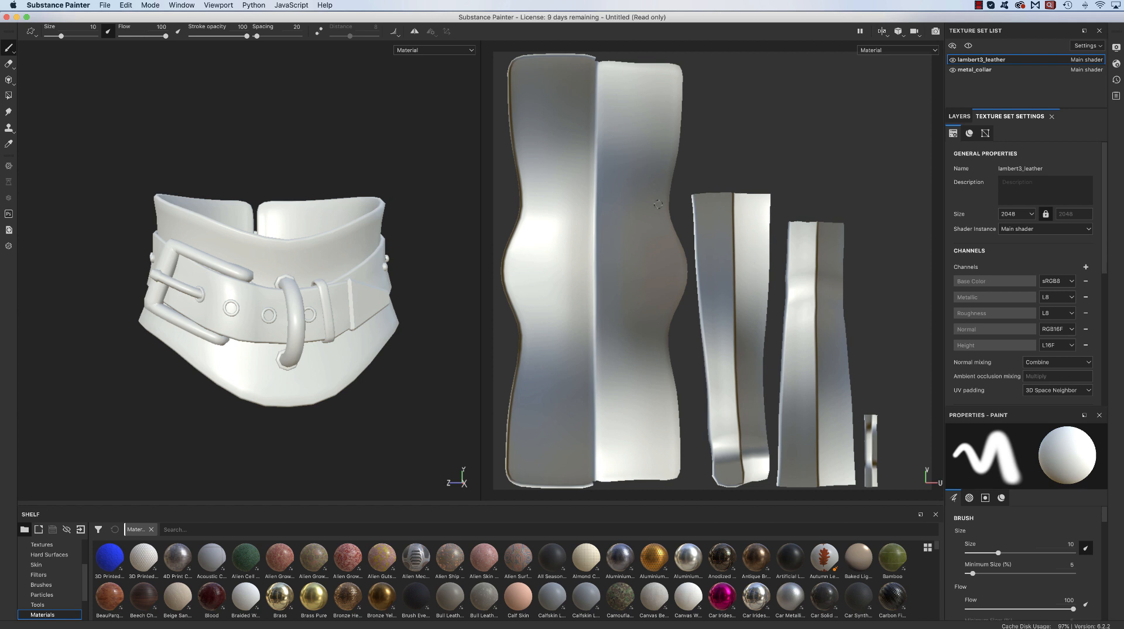
mouse_move(394, 402)
alt+mouse_down()
mouse_move(431, 417)
mouse_move(419, 406)
alt+mouse_up()
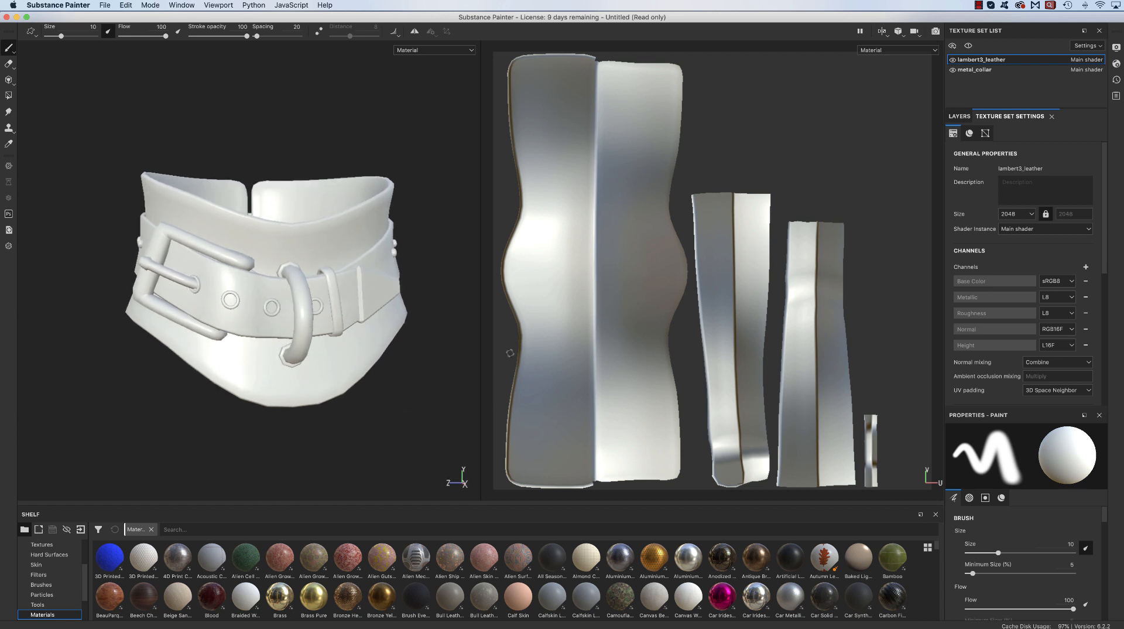
click(1020, 71)
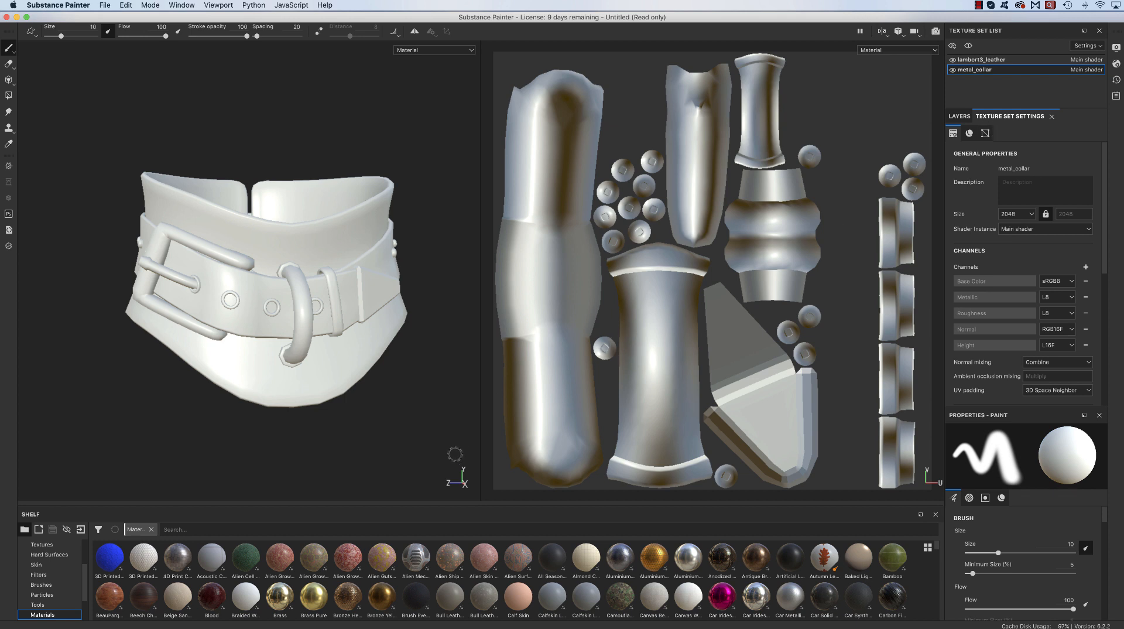
click(1032, 60)
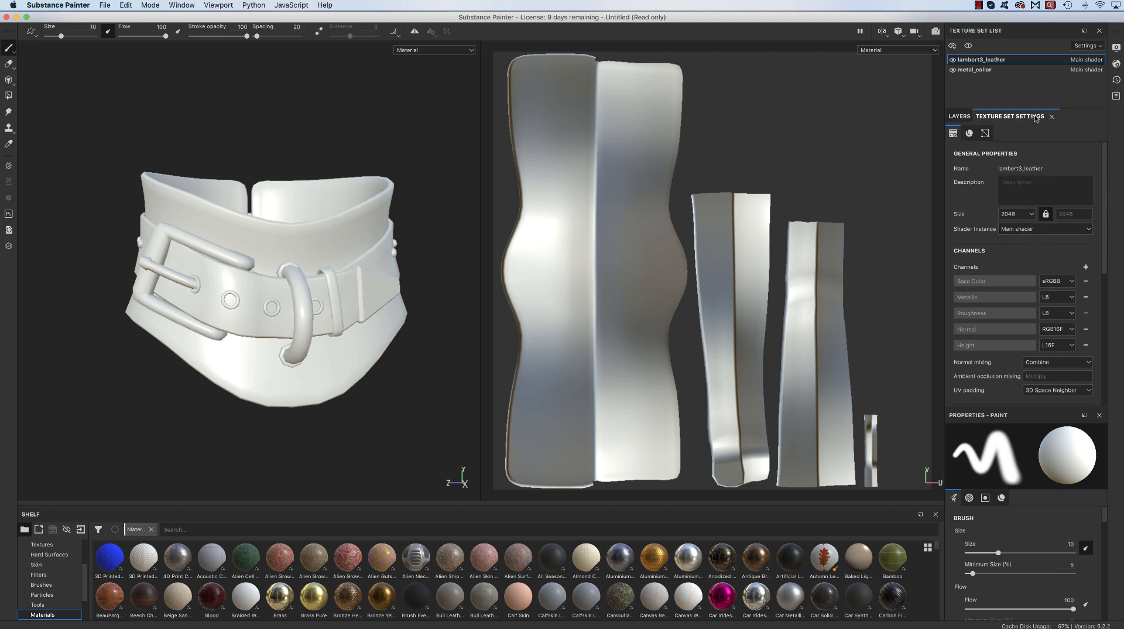
- Open the mesh map baking settings, set the output size to 2048 and use the low poly mesh as high poly mesh
scroll(1103, 246, down, 5)
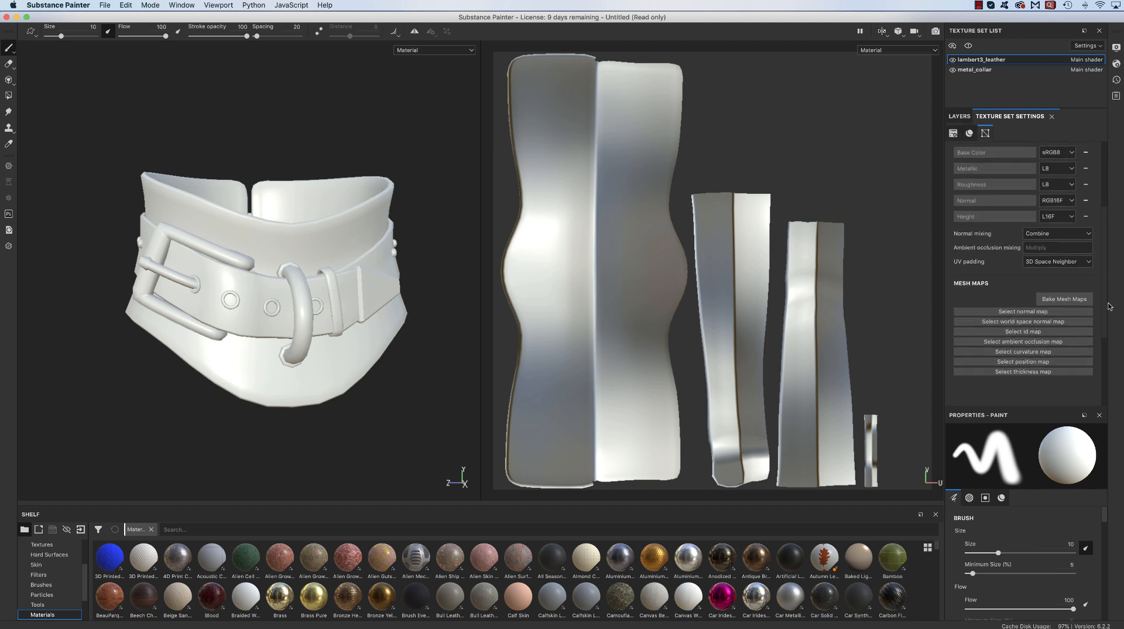
click(1076, 293)
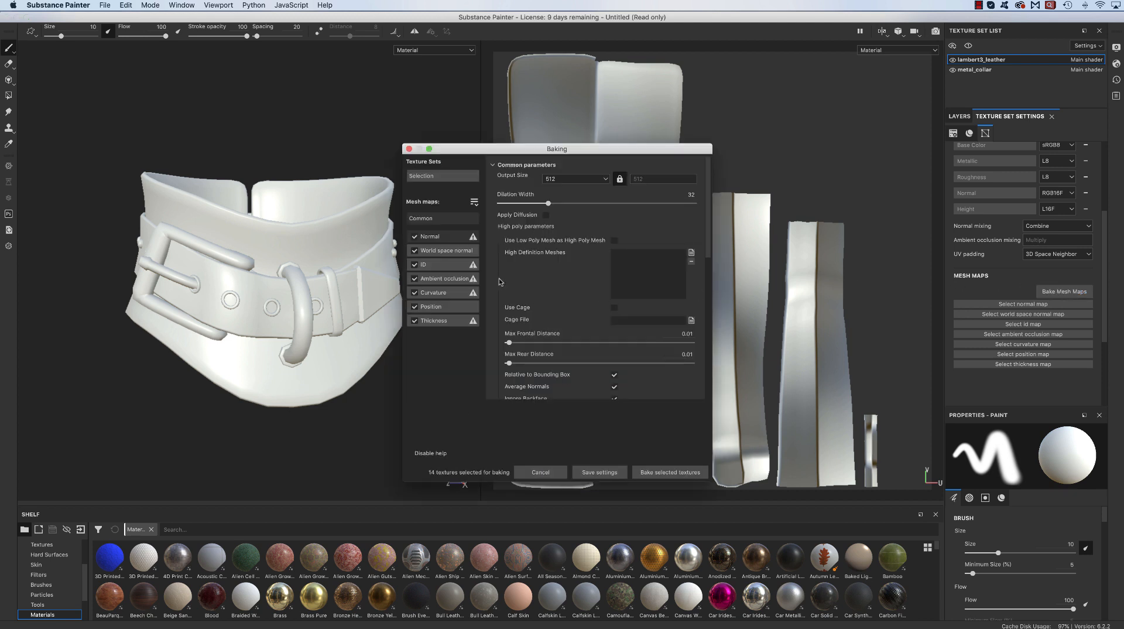
click(590, 182)
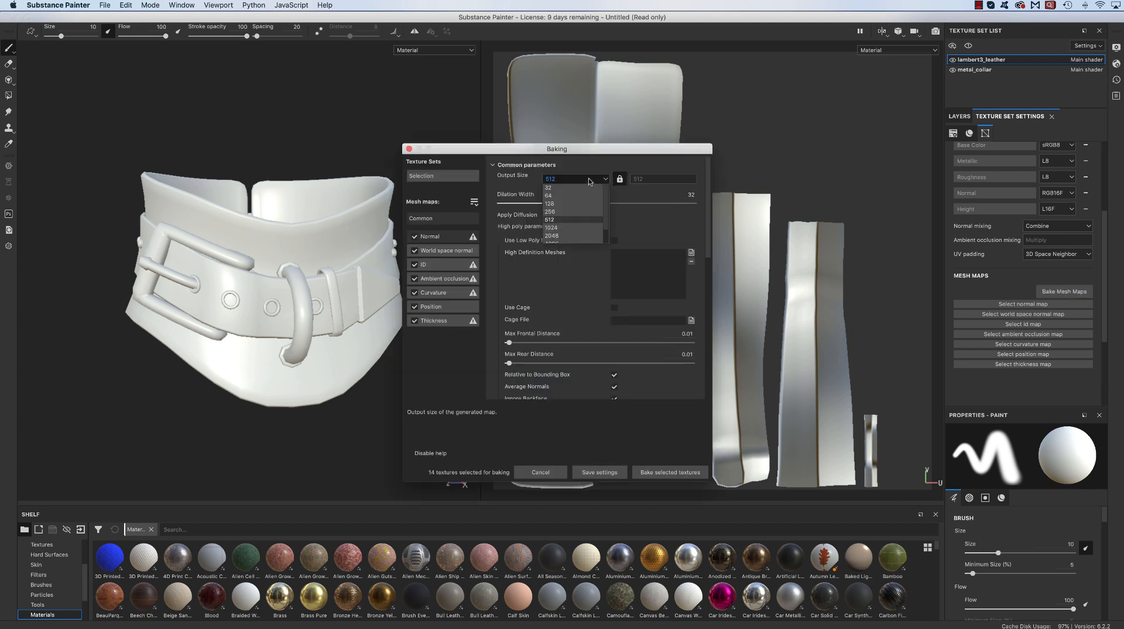
click(576, 236)
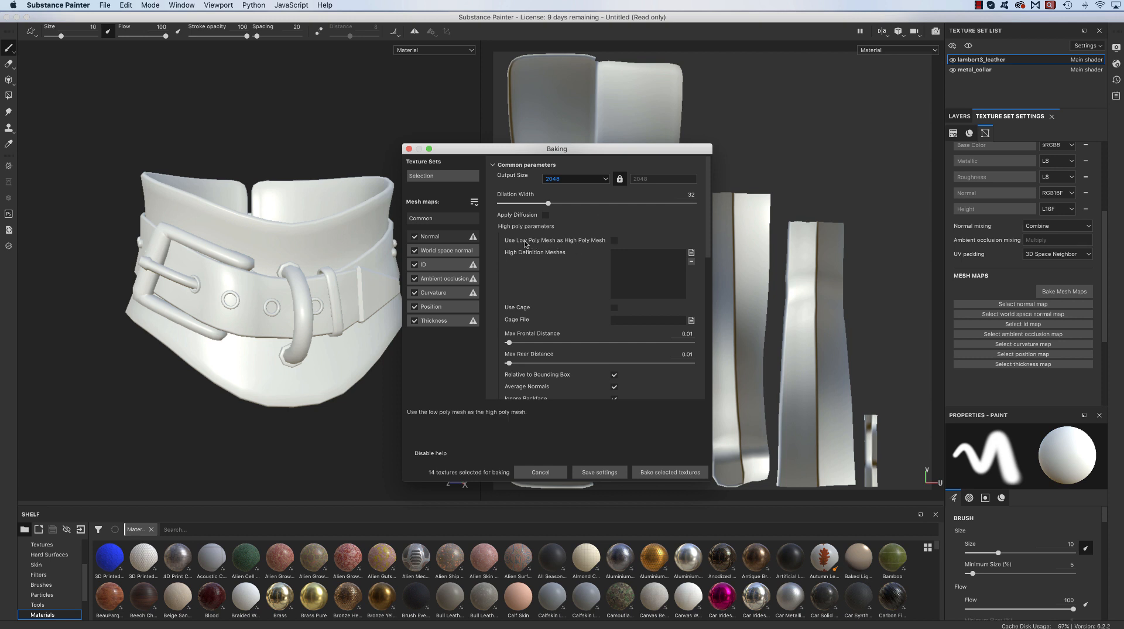
click(614, 240)
- Bake the mesh maps with Subsampling 4x4 antialiasing and By Mesh Name matching, and check the baked maps of the leather texture set
scroll(603, 330, down, 5)
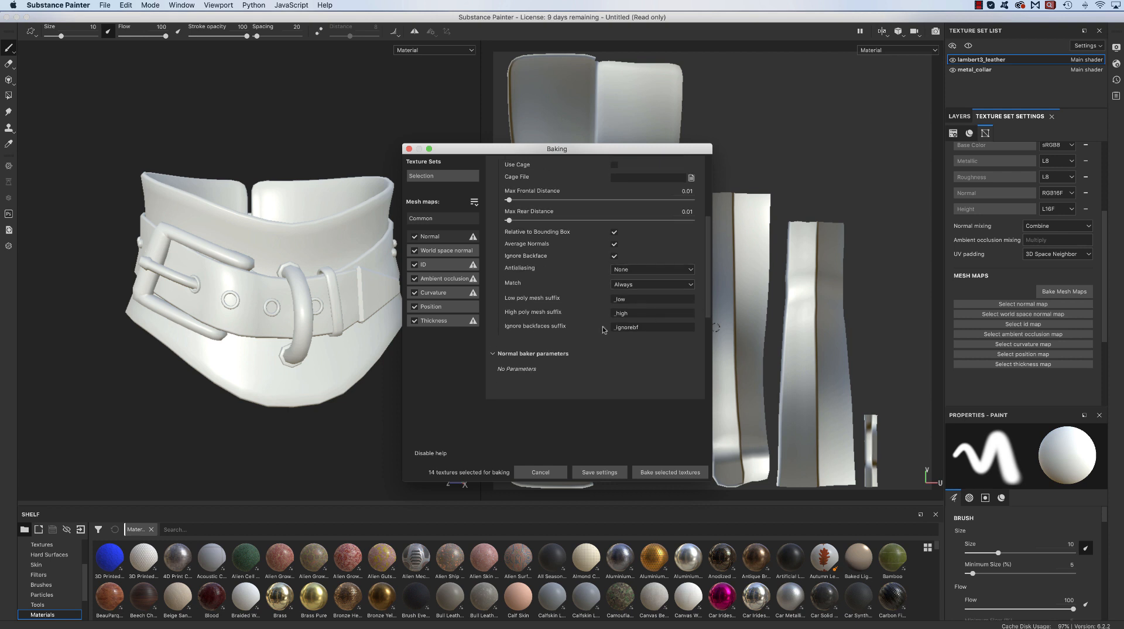
click(638, 270)
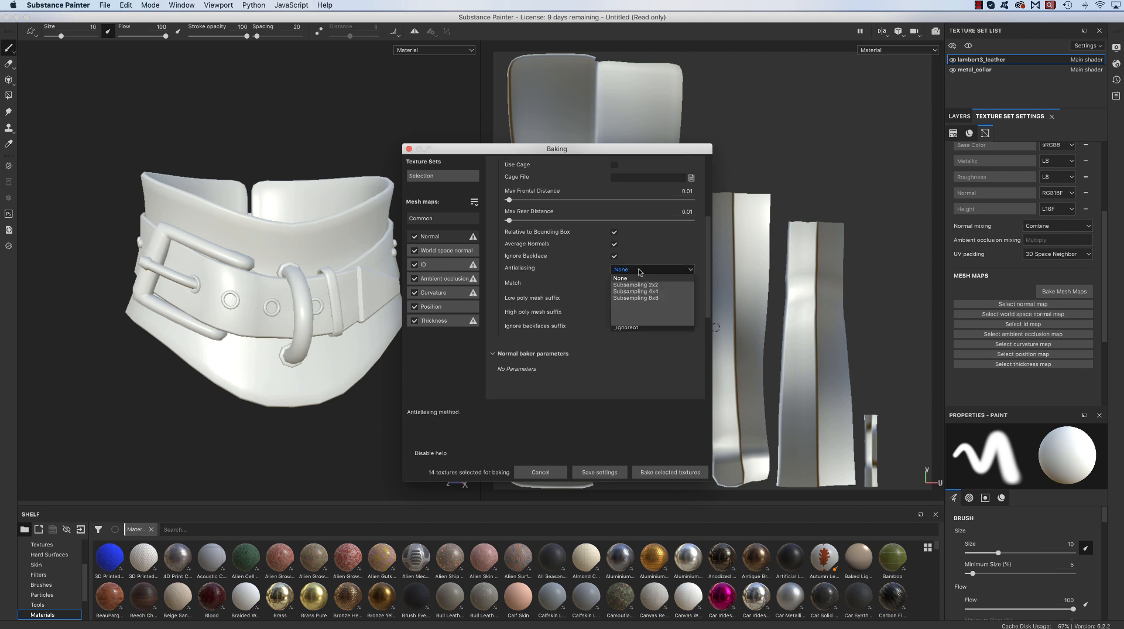
click(655, 291)
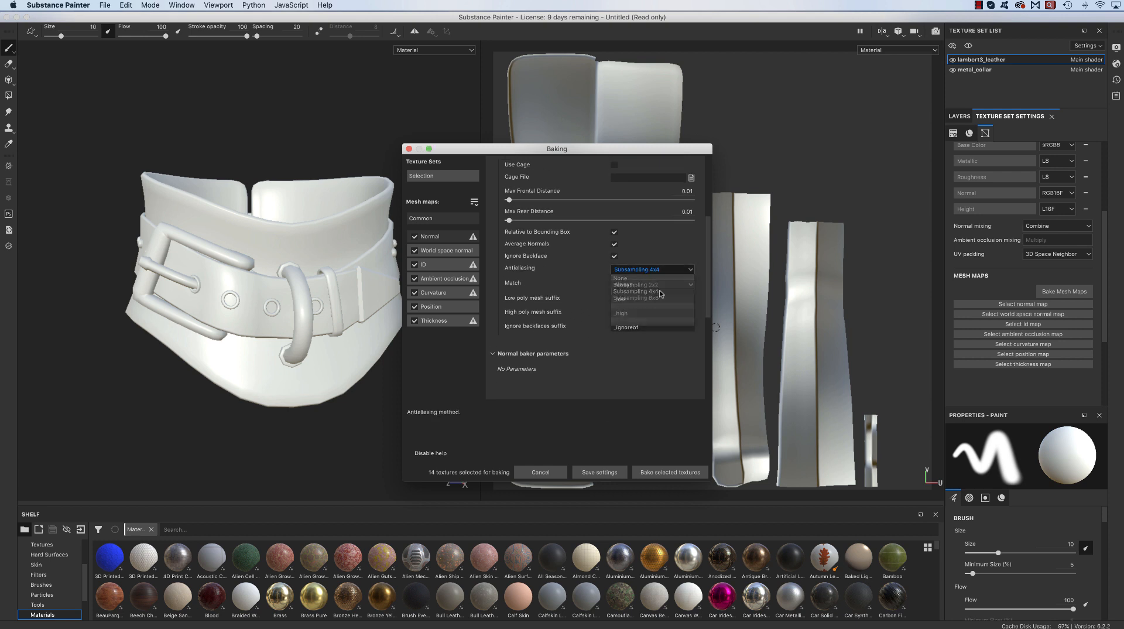
click(659, 285)
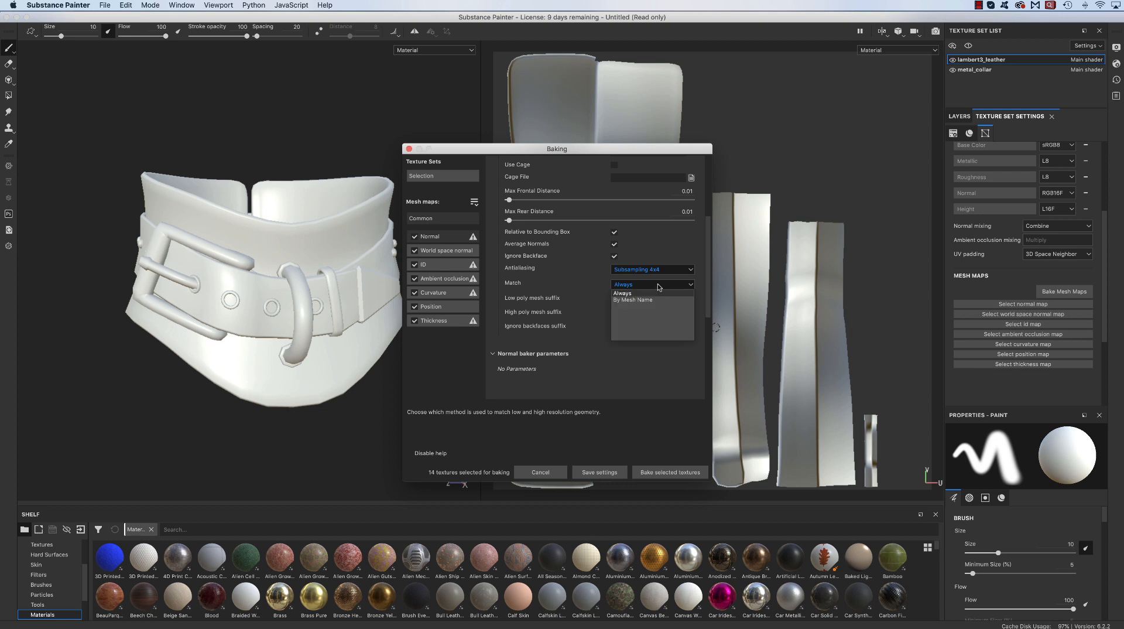
click(651, 299)
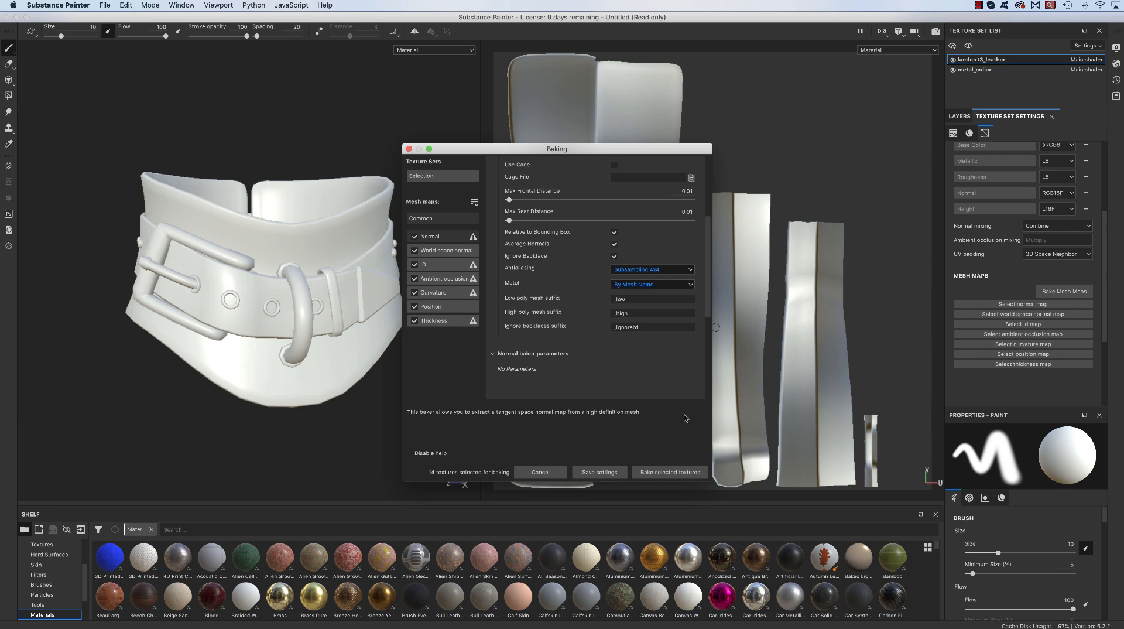
click(685, 475)
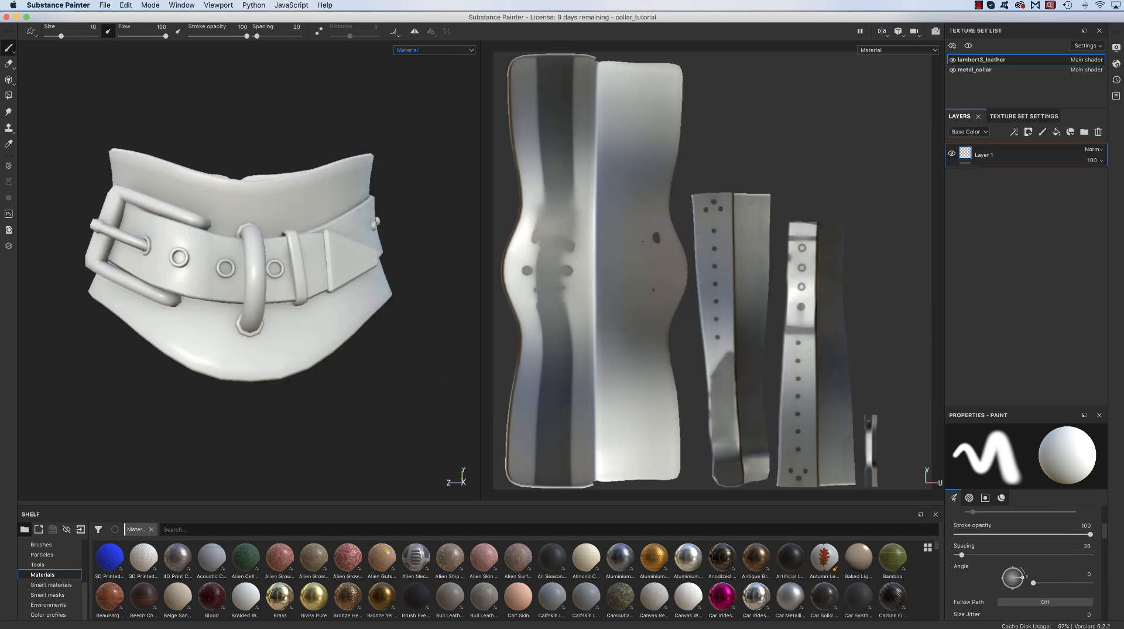
click(1023, 116)
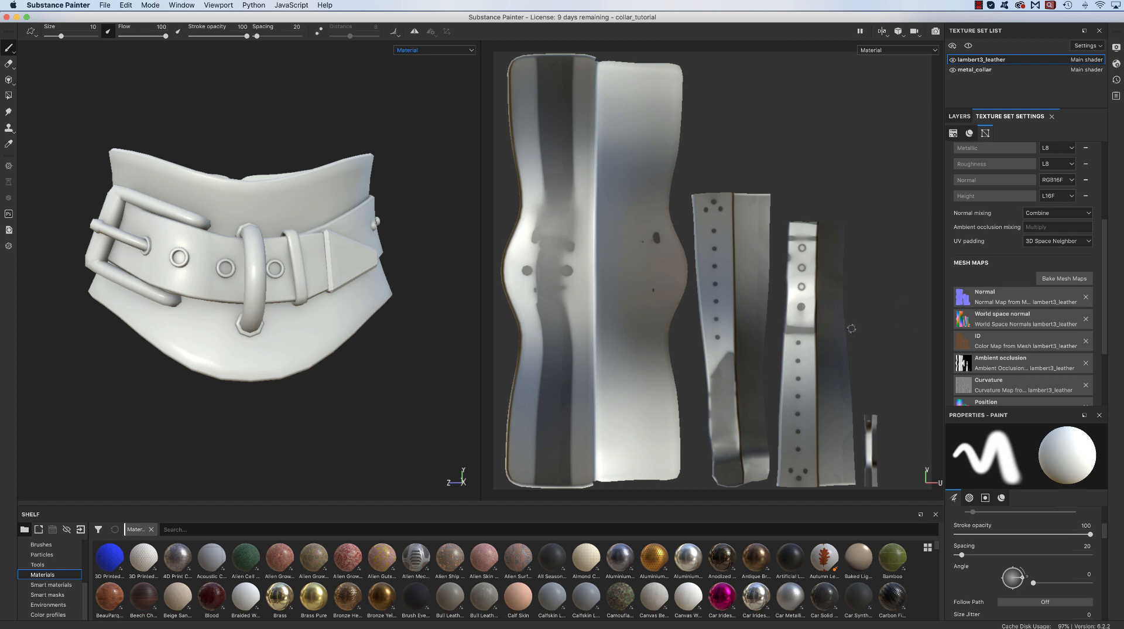
click(954, 117)
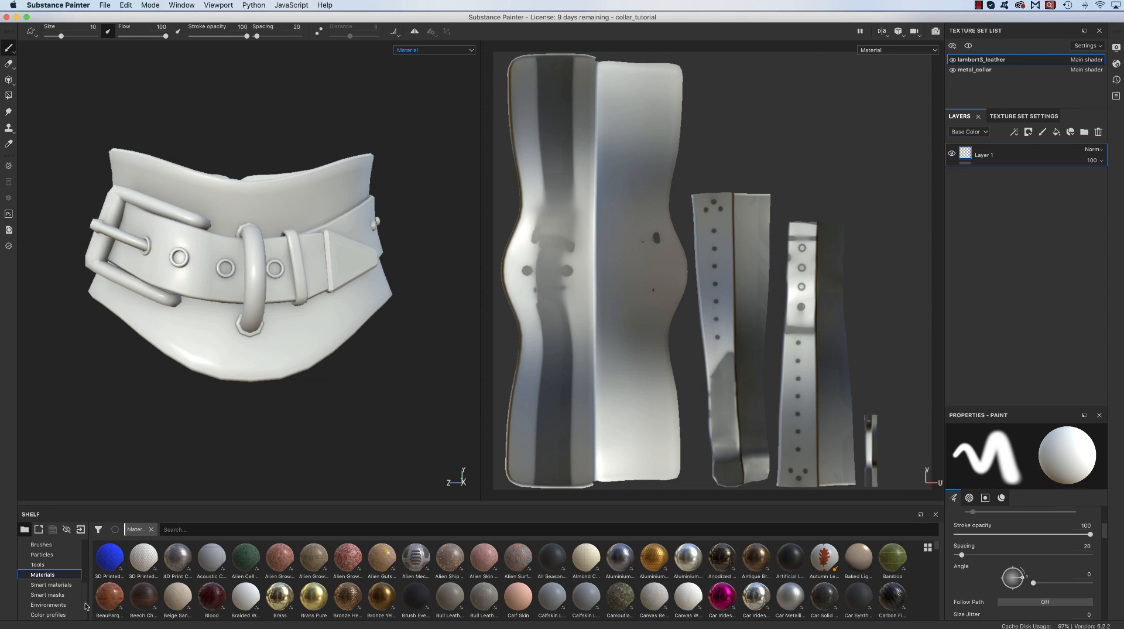
- Find the Leather Stylized smart material by searching for "leather", add it to the lambert3_leather layer stack, and delete the empty Layer 1
click(69, 584)
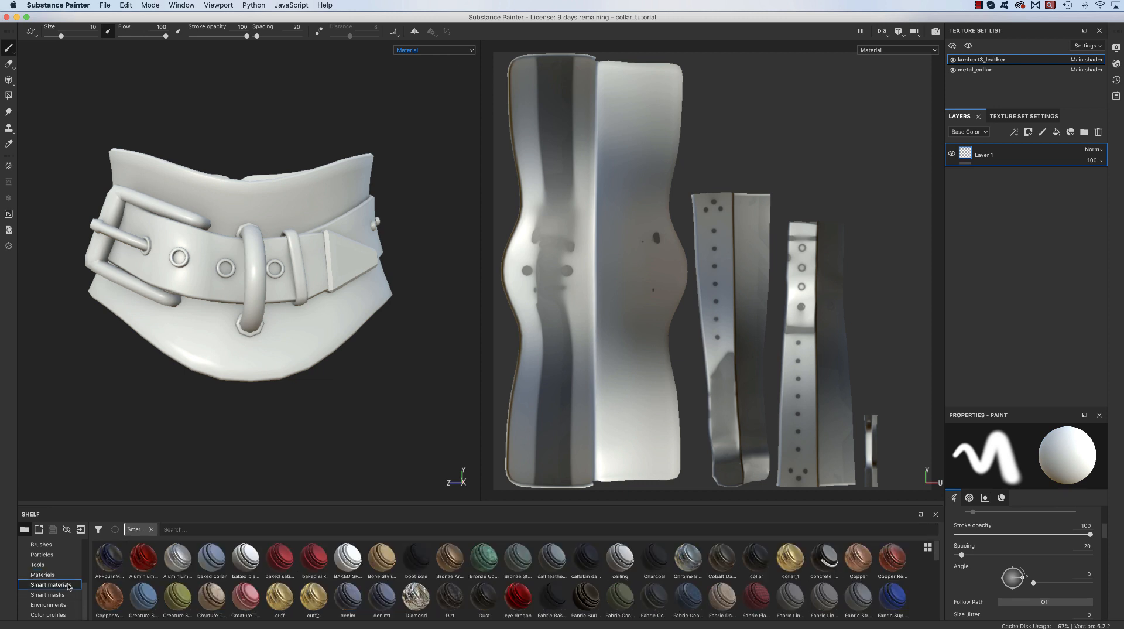
click(334, 526)
text(leather)
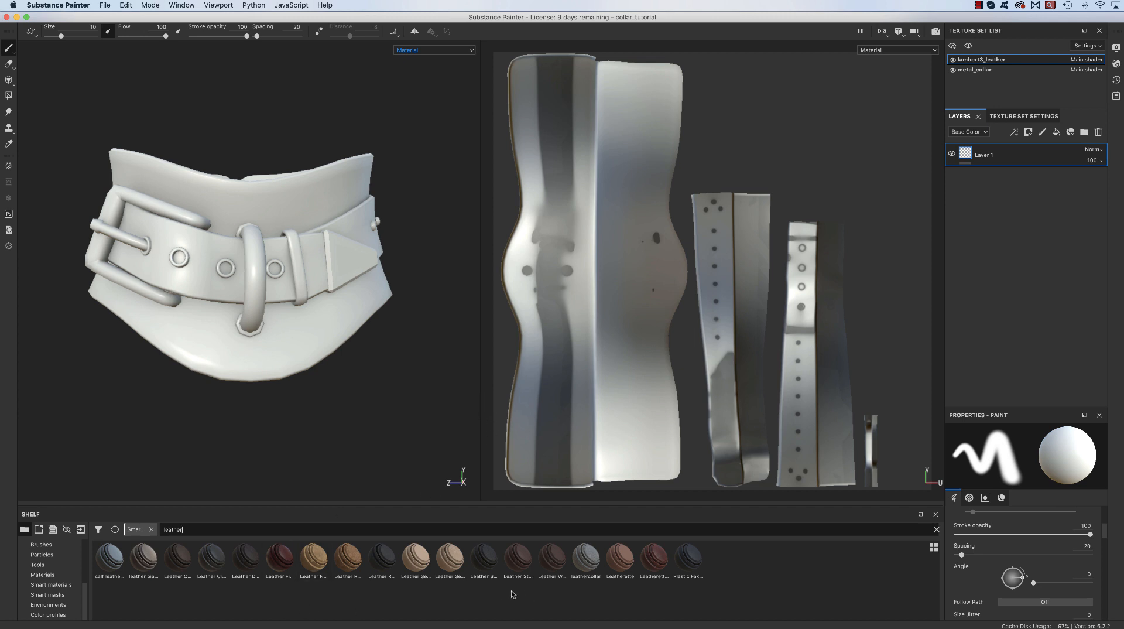
drag(516, 563, 1004, 328)
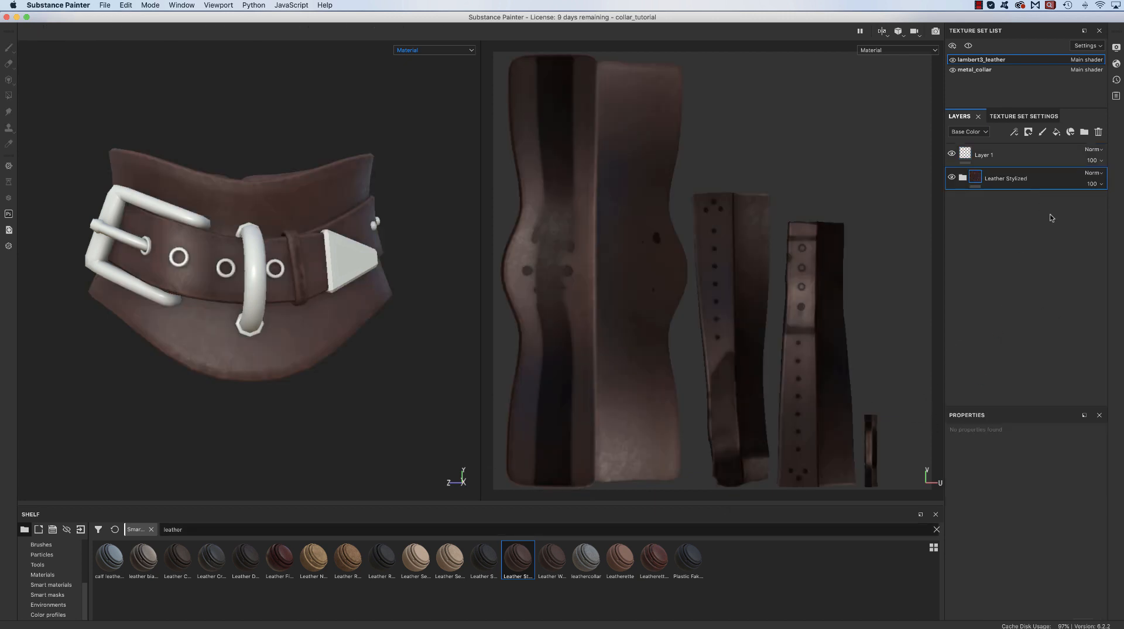
click(1049, 157)
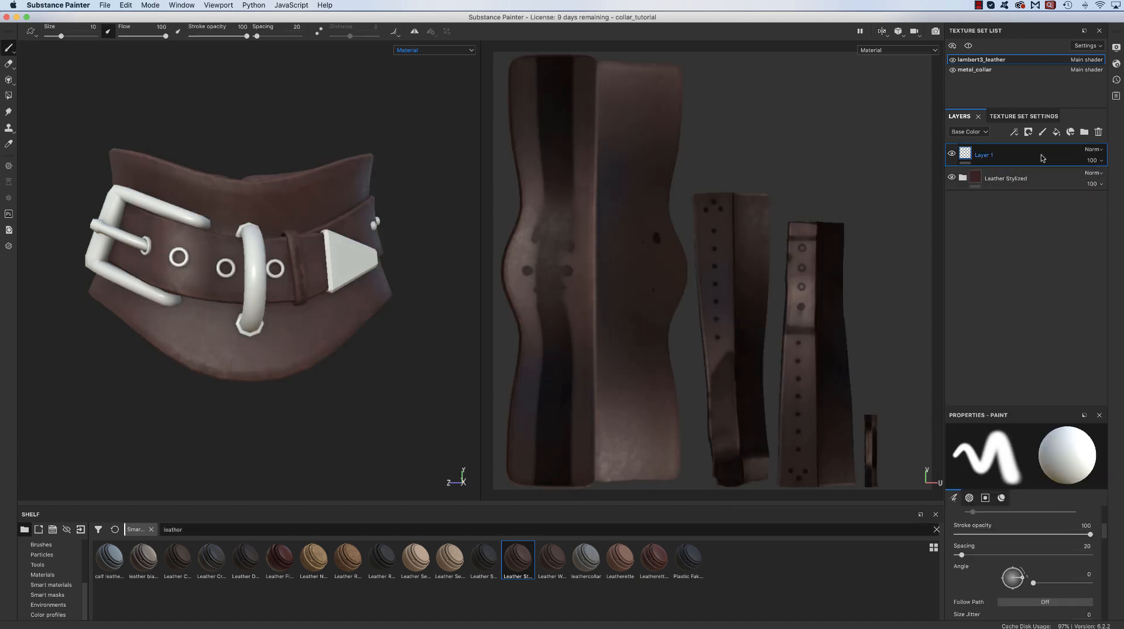
click(1099, 132)
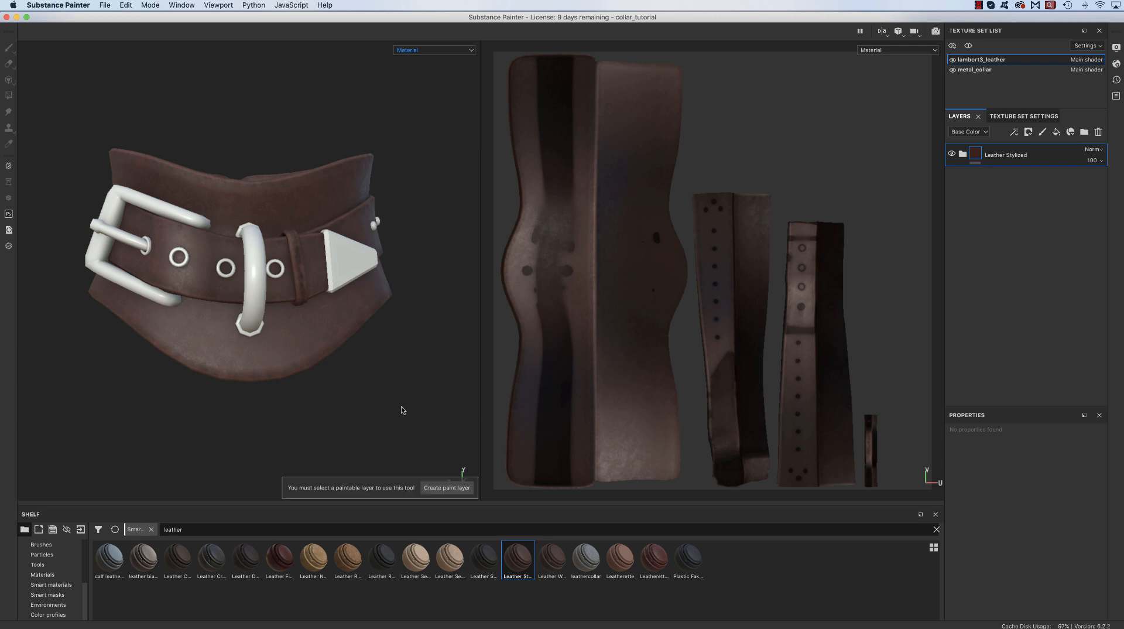
- Examine the leather material on the collar from the front and the side
alt+drag(439, 358, 396, 374)
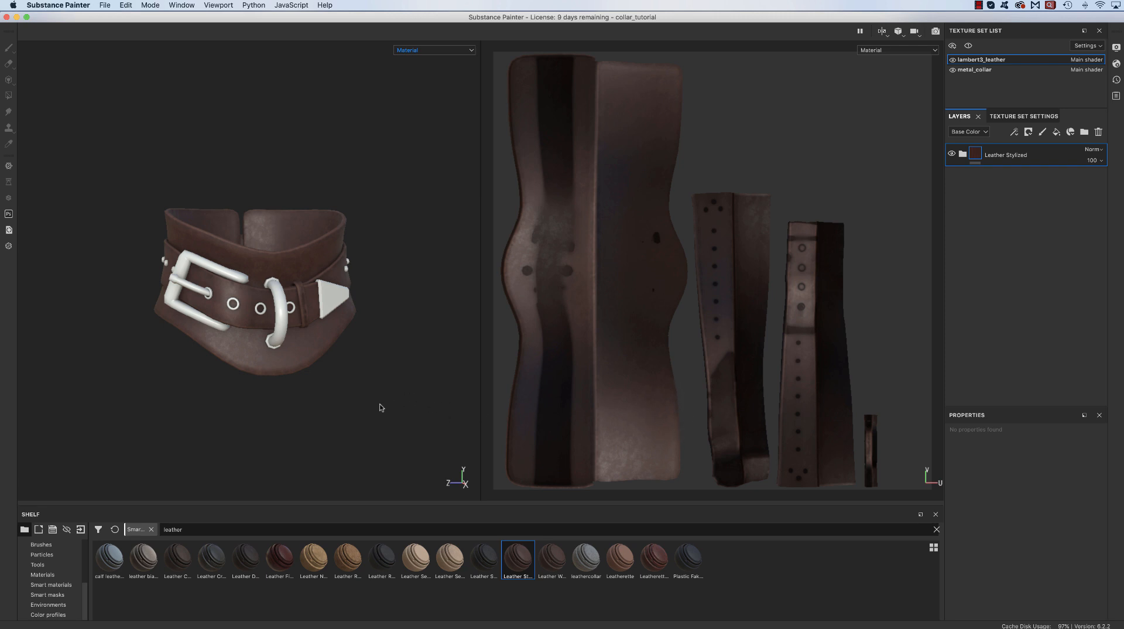
alt+drag(381, 408, 650, 337)
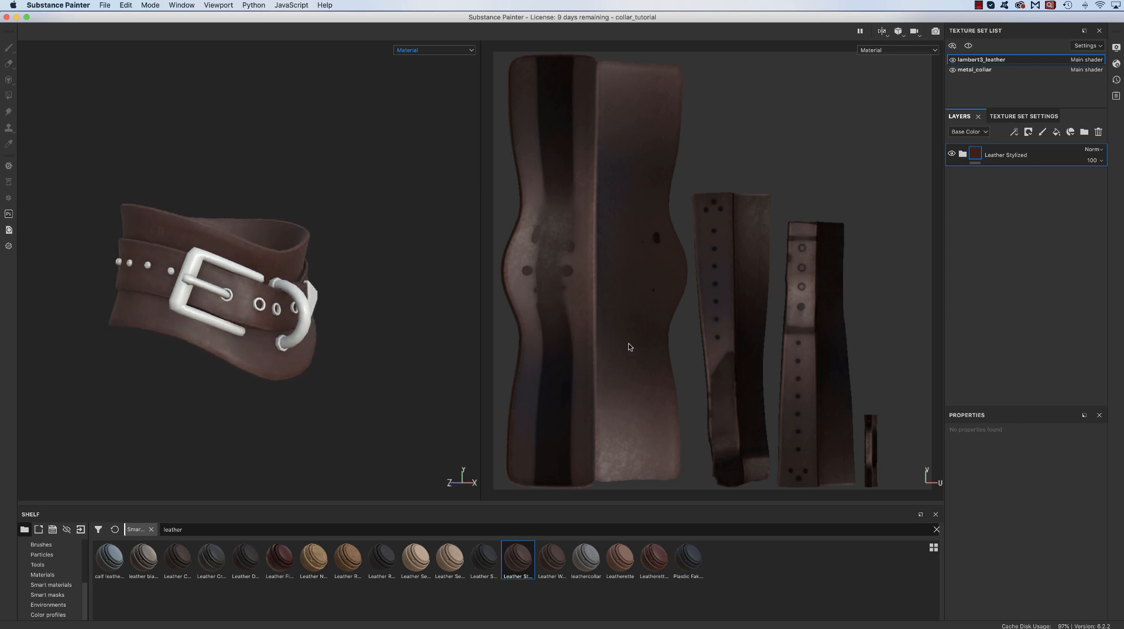
alt+drag(368, 394, 379, 350)
alt+right_drag(380, 350, 398, 383)
alt+drag(398, 384, 391, 385)
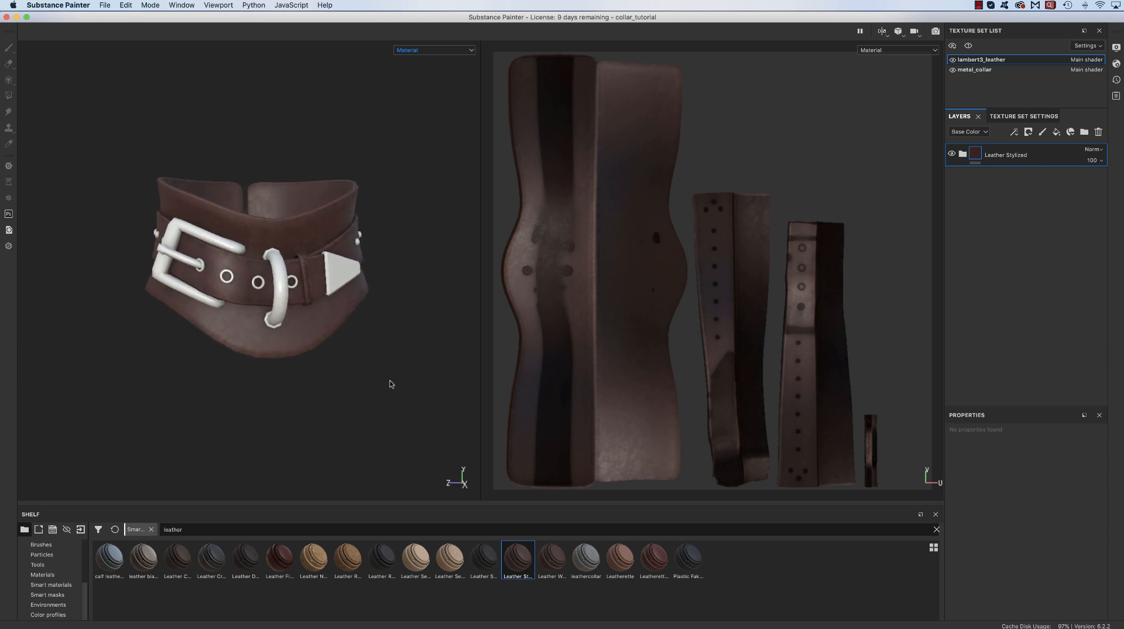
alt+middle_drag(391, 385, 397, 425)
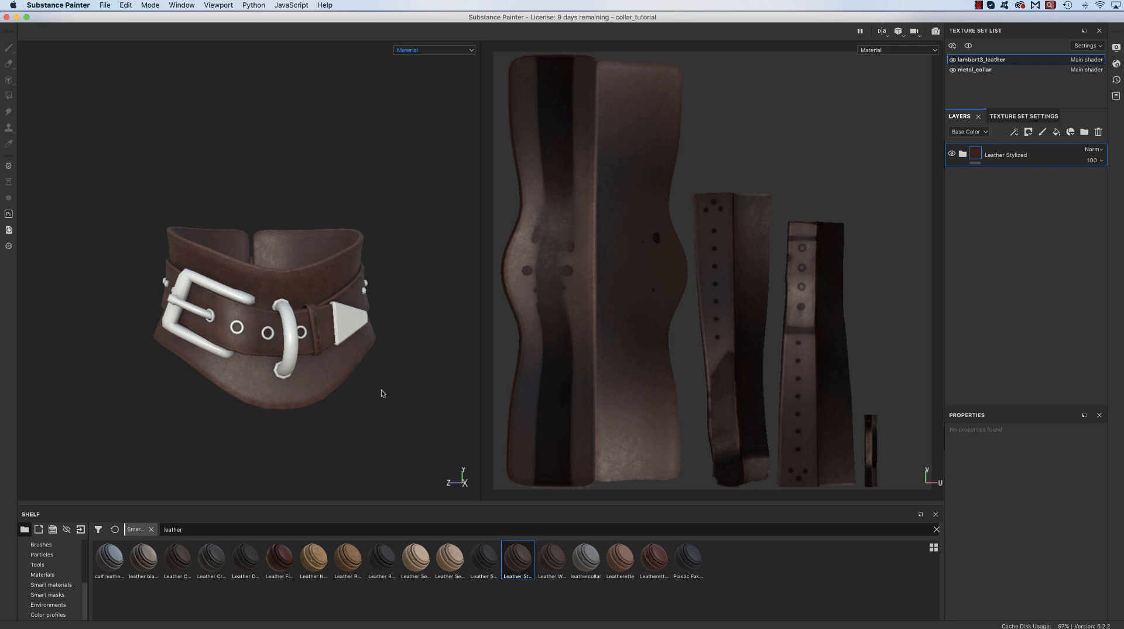
alt+drag(396, 389, 395, 386)
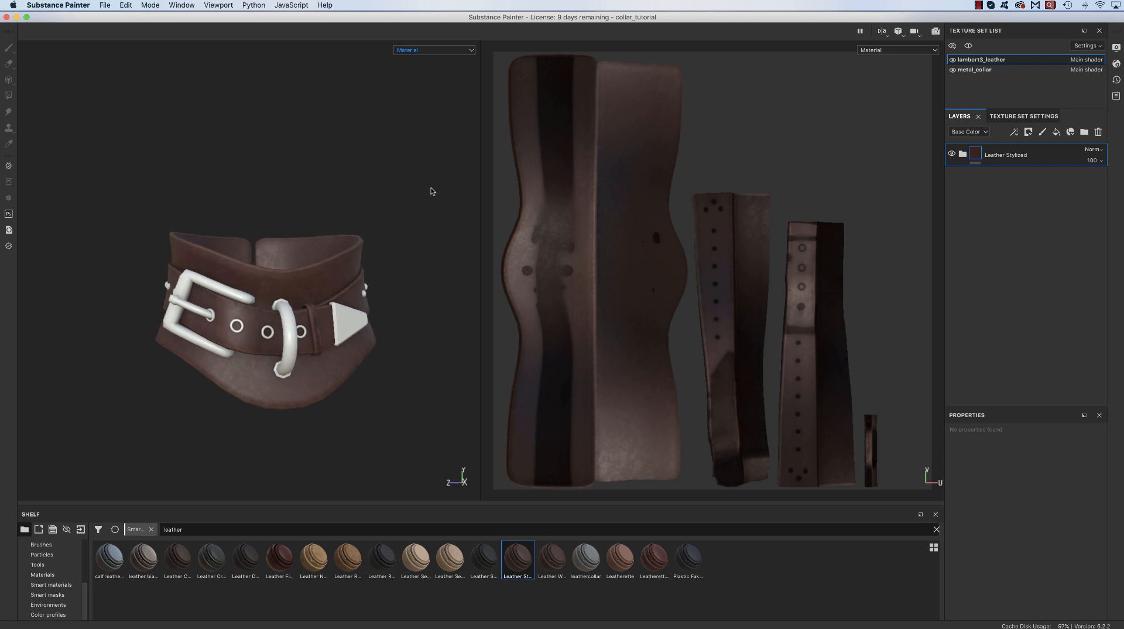
- Display only the Base Color channel in the viewports and expand the Leather Stylized folder to show its layers
click(443, 50)
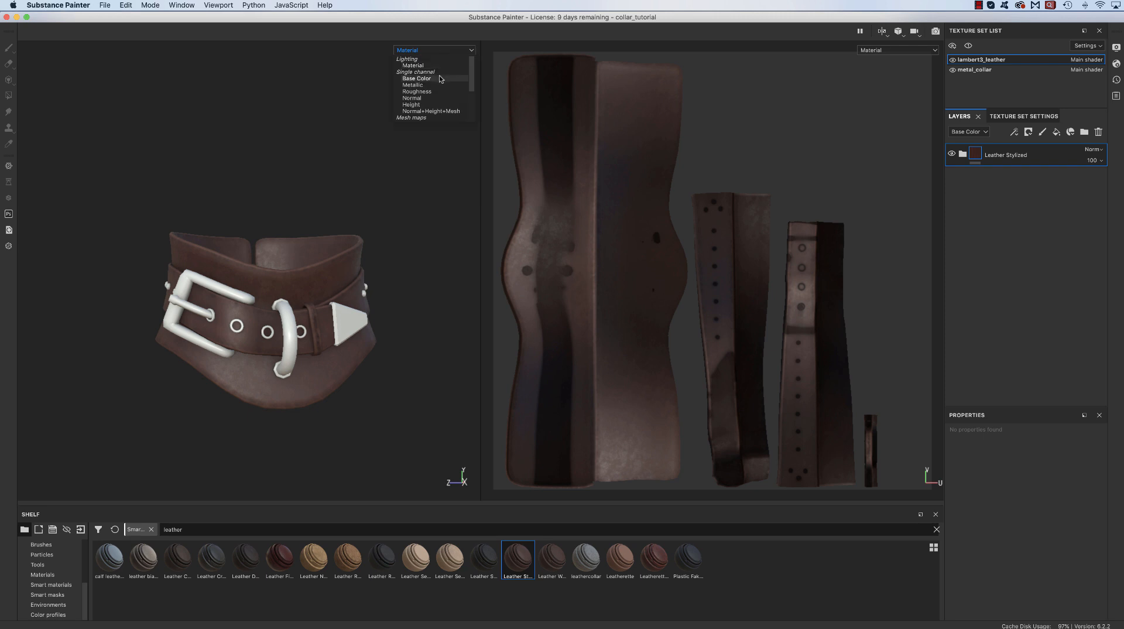
click(441, 78)
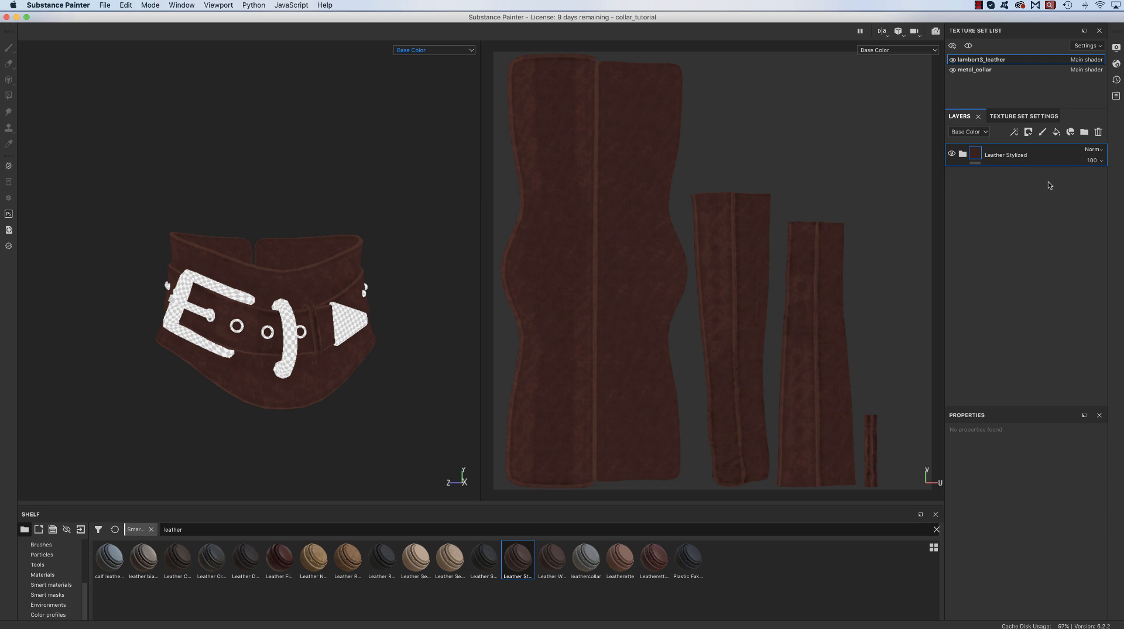
click(962, 154)
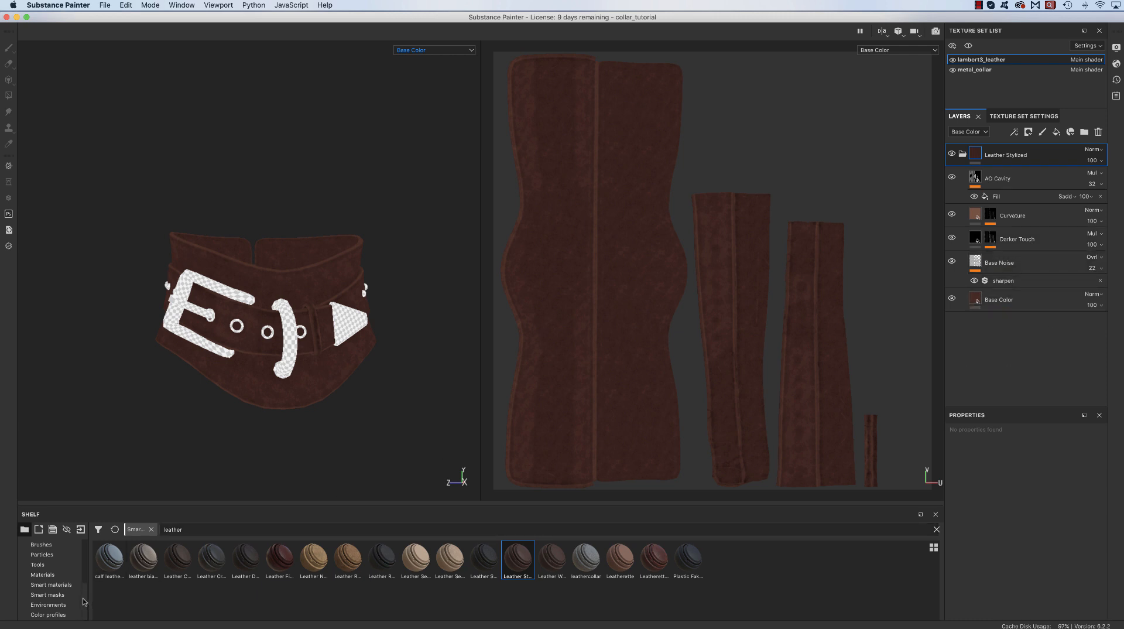
- Collapse the Leather Stylized folder and add the Baked Lighting Environment filter above it in the layer stack
click(964, 154)
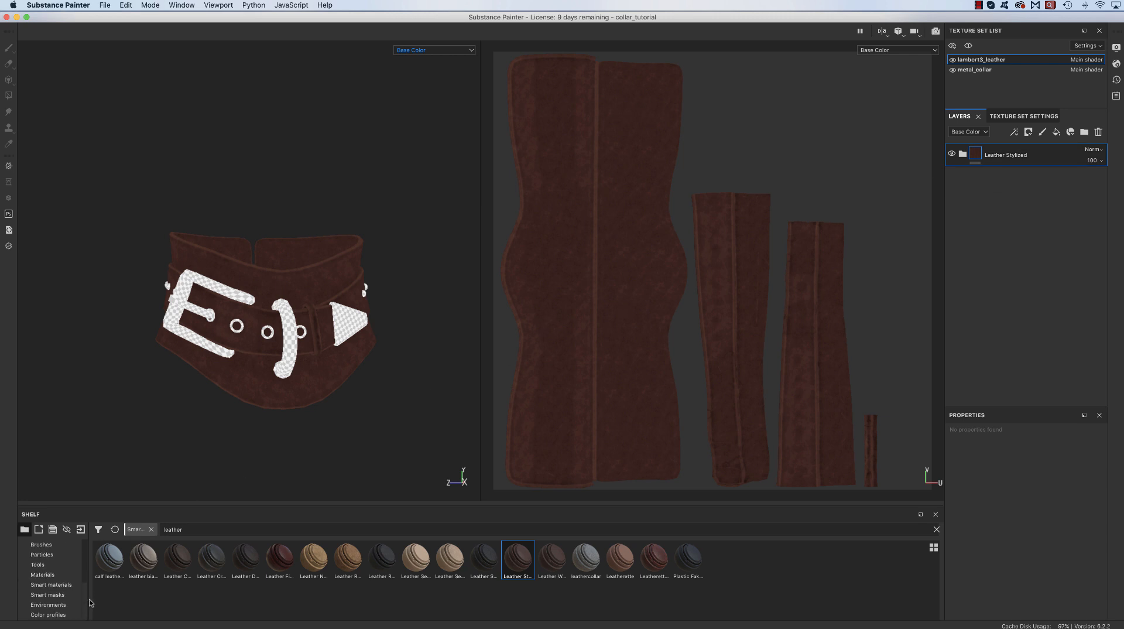
drag(89, 600, 88, 578)
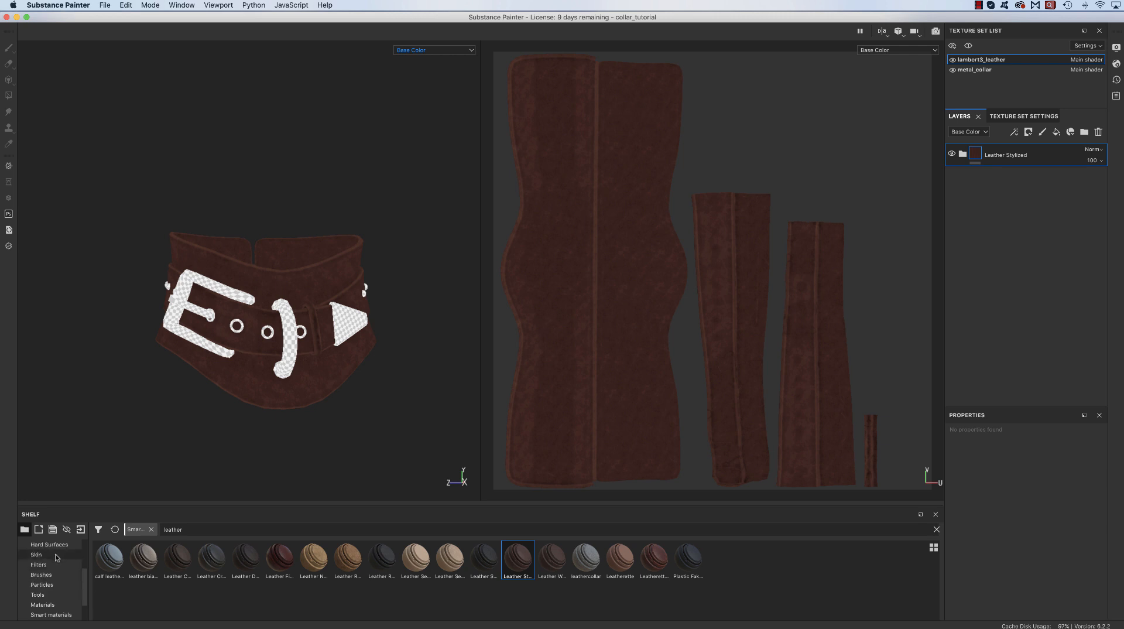
click(38, 564)
click(109, 561)
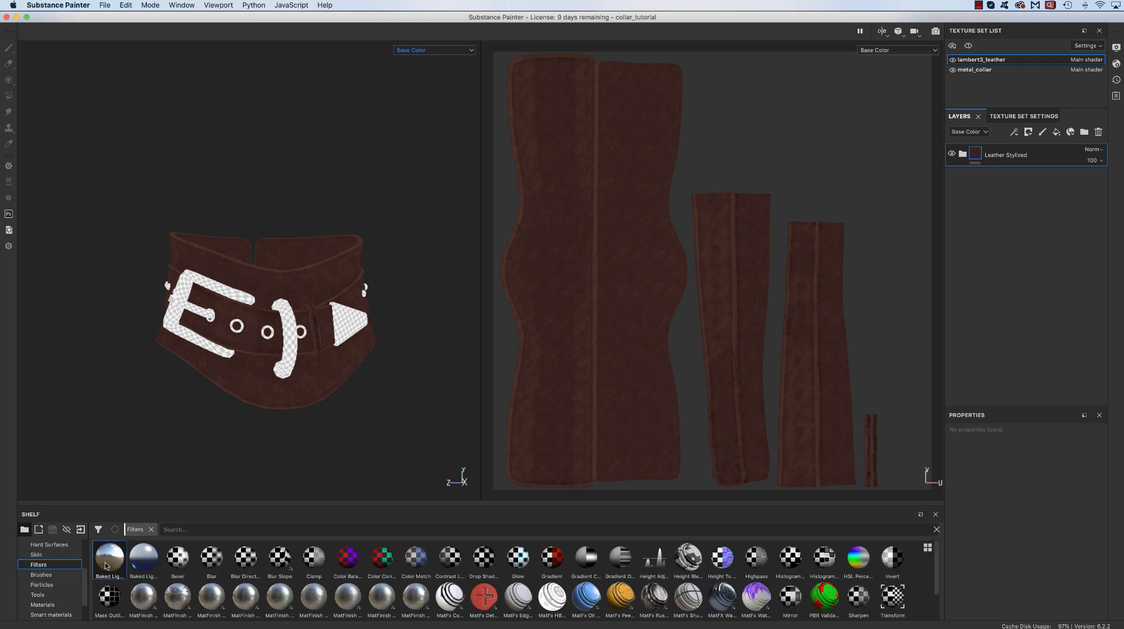
drag(106, 565, 1019, 147)
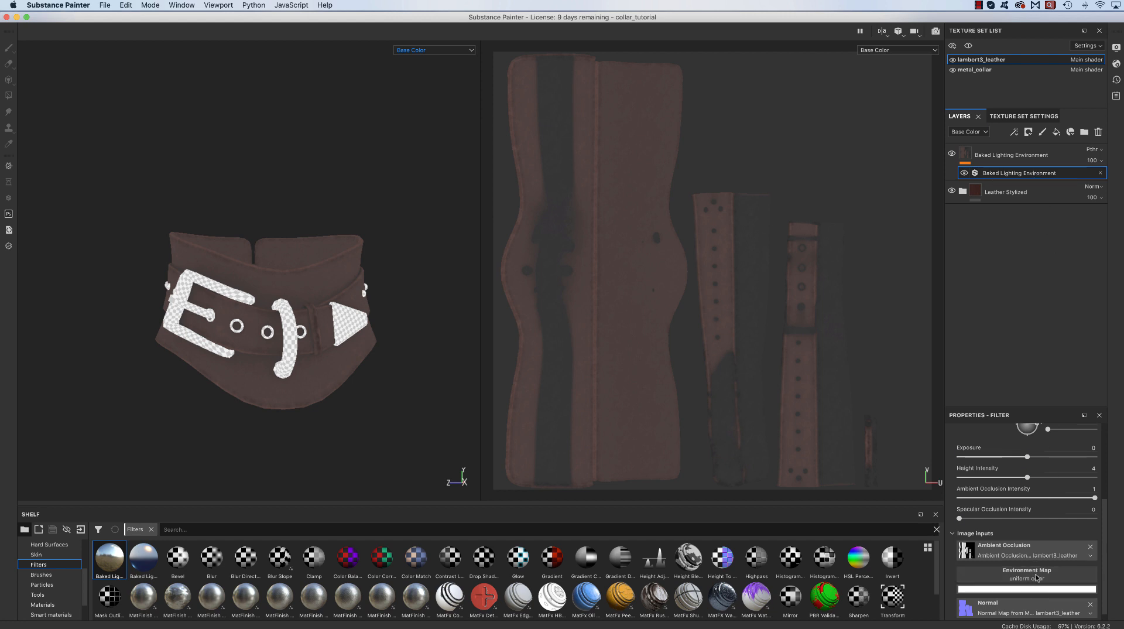
- Set the Baked Lighting Environment filter's Environment Map to Panorama and examine the lit collar
scroll(1027, 574, down, 1)
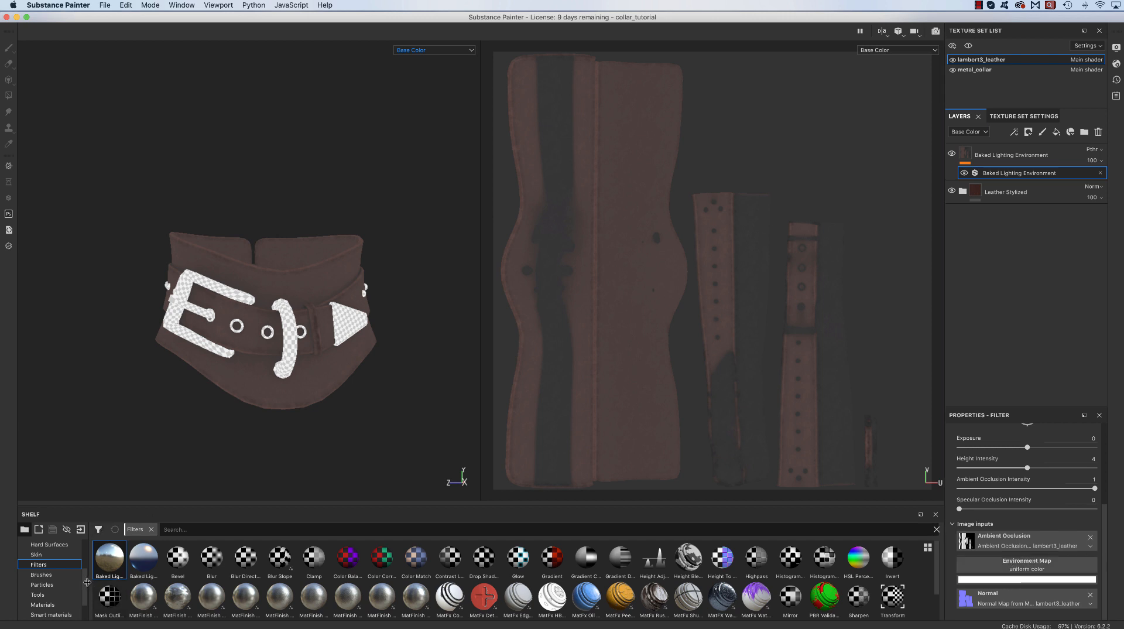
scroll(65, 591, down, 3)
click(49, 604)
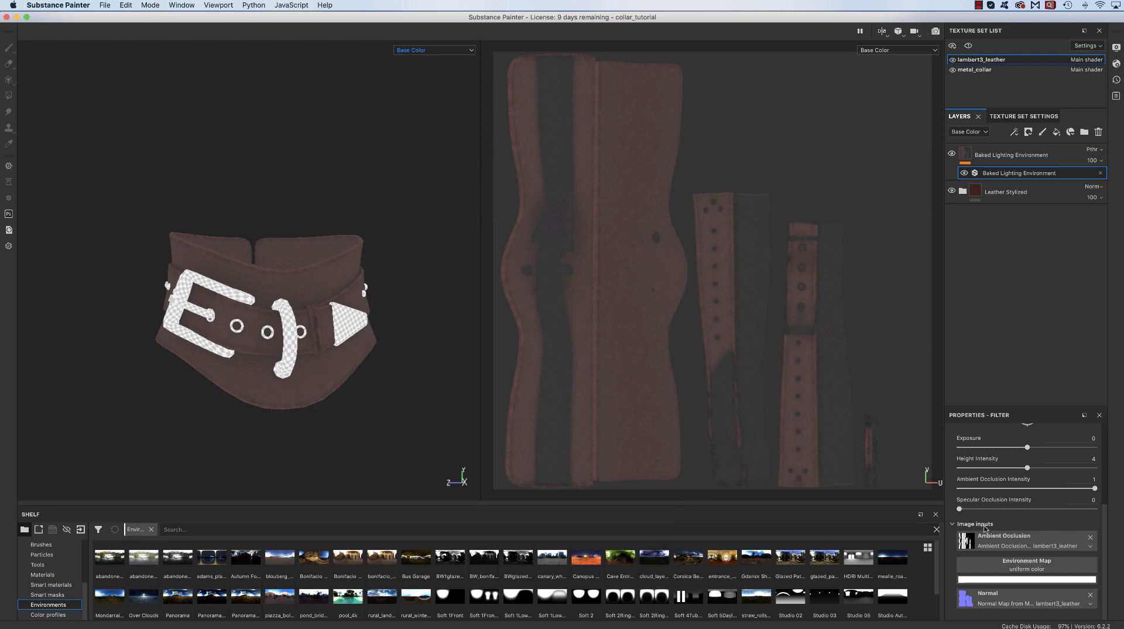
drag(936, 556, 934, 567)
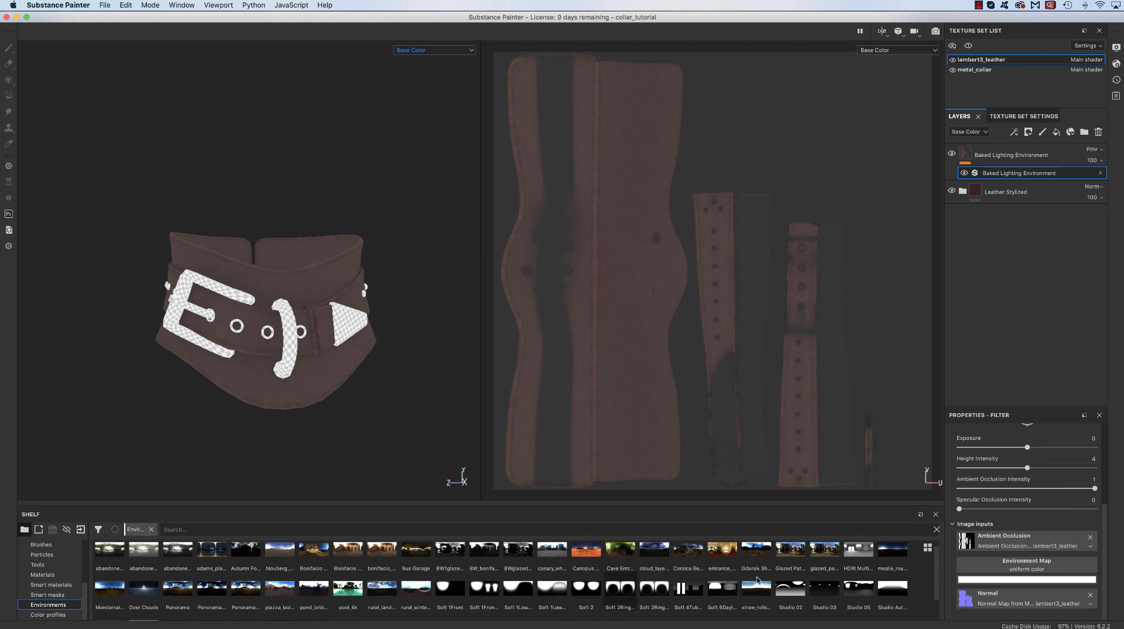
scroll(790, 576, up, 1)
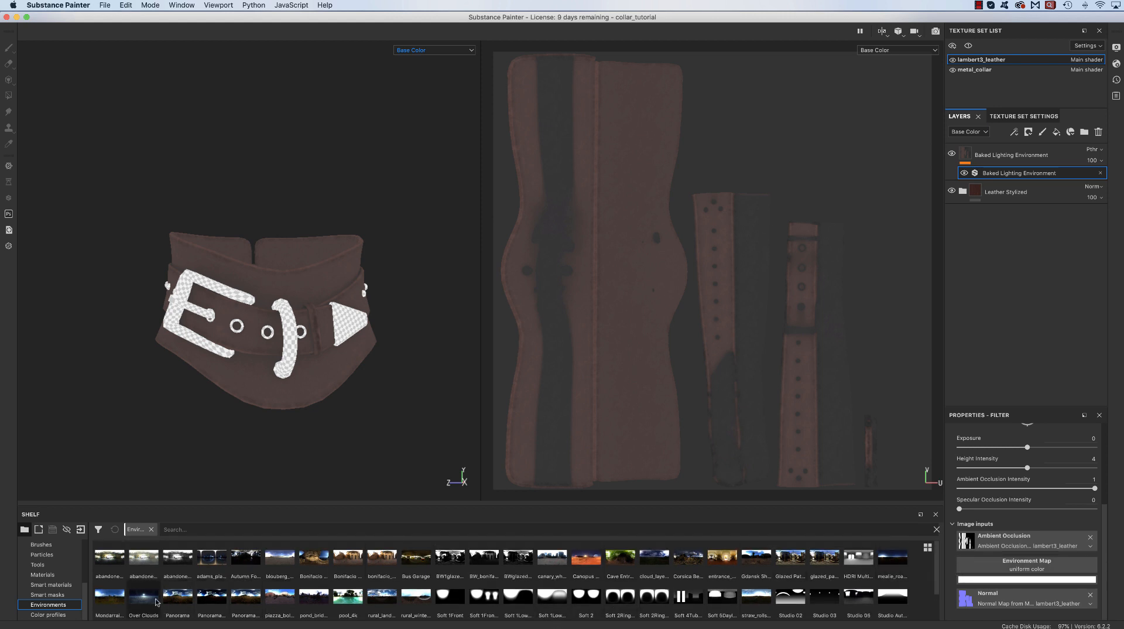
drag(178, 595, 1032, 565)
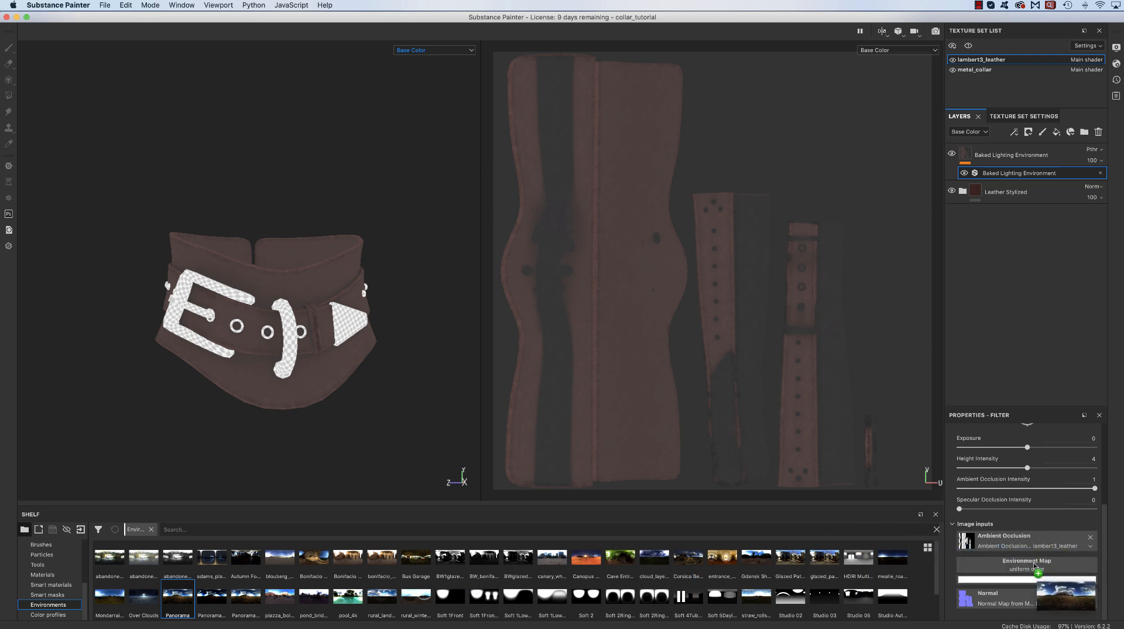
alt+drag(418, 410, 379, 389)
alt+right_drag(378, 389, 410, 419)
alt+drag(410, 419, 402, 431)
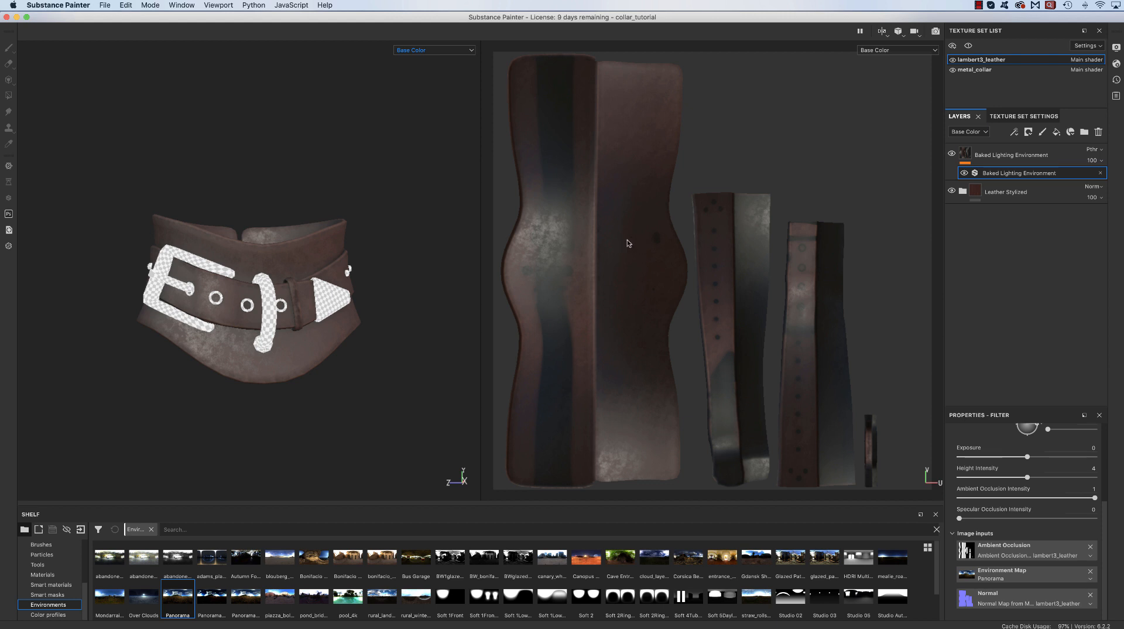
alt+drag(328, 409, 355, 415)
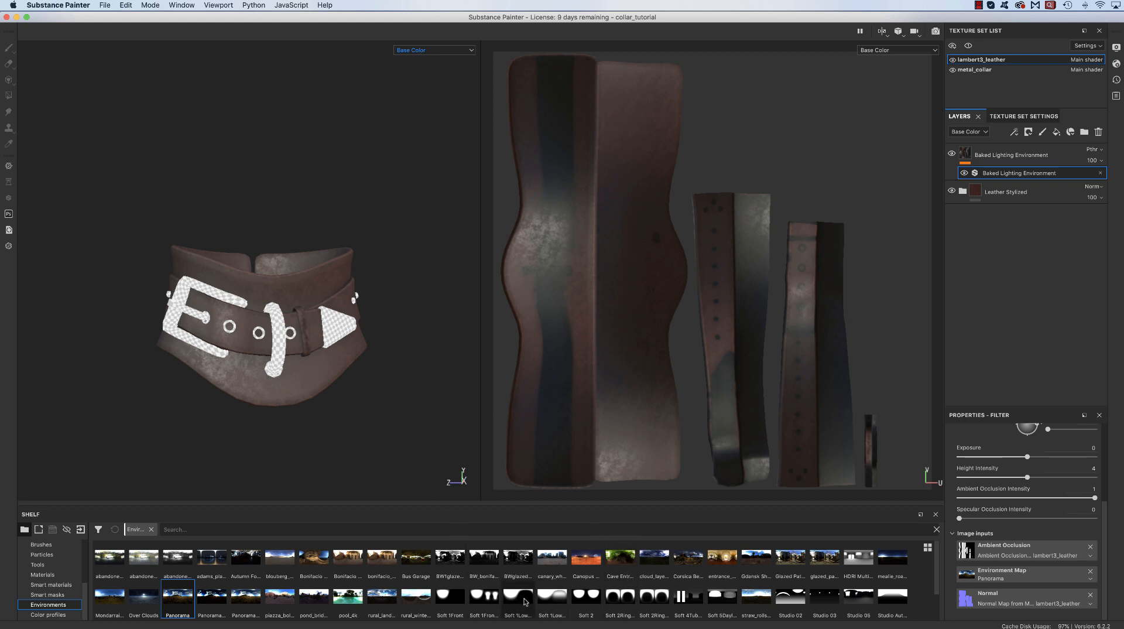
- Set the filter's Environment Map to Soft 1LowContrastFront 2Backs and examine the lighting on the collar
click(552, 600)
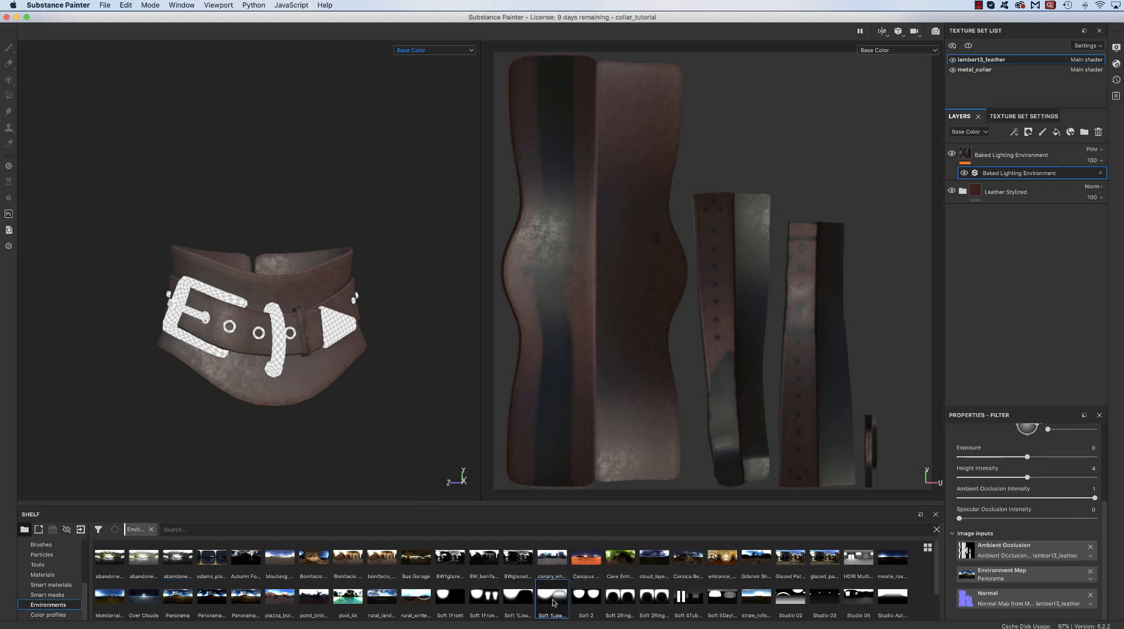
drag(548, 600, 1015, 572)
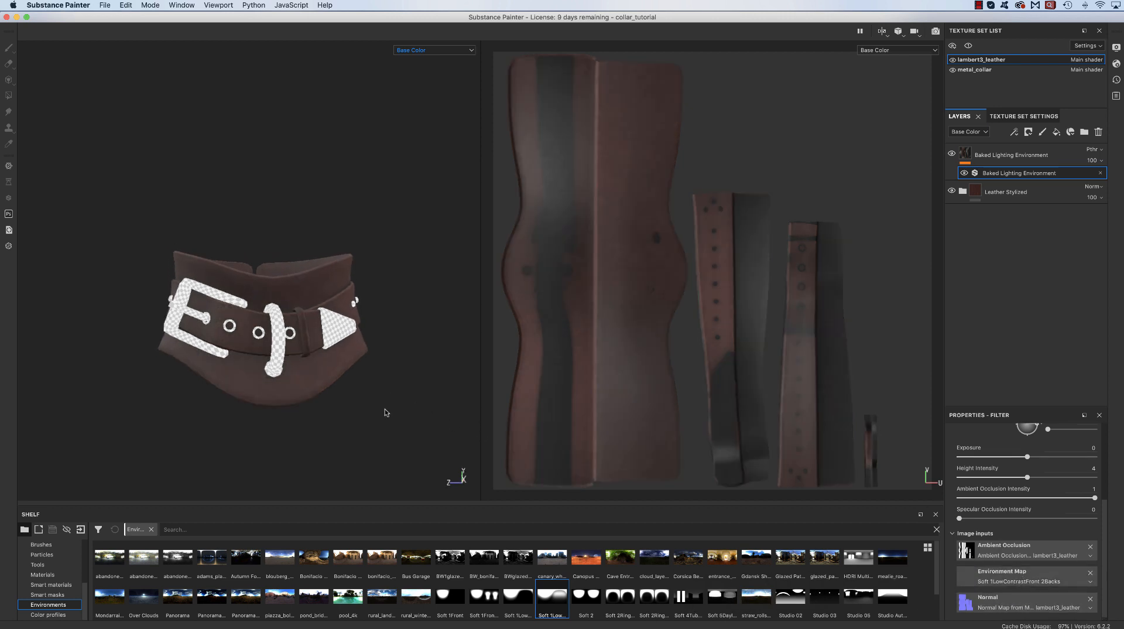
alt+right_drag(408, 420, 429, 431)
alt+drag(429, 431, 413, 383)
alt+middle_drag(414, 383, 424, 325)
alt+drag(410, 371, 399, 413)
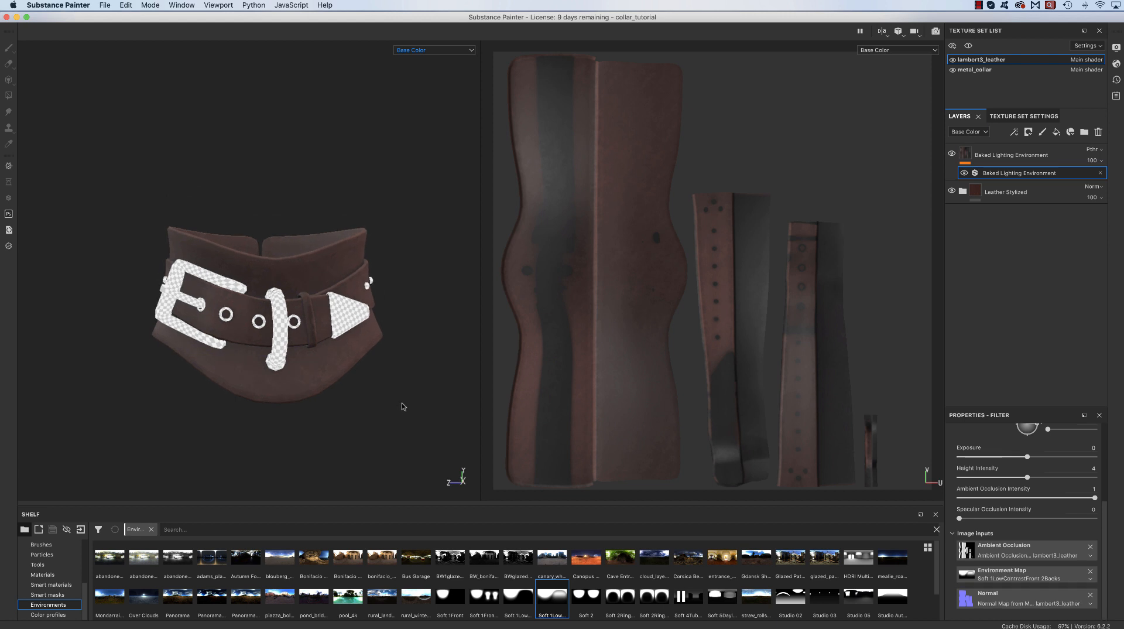
- Search the materials for "leather" and assign Calfskin Leather as the material of the Base Color layer in the Leather Stylized folder
click(962, 192)
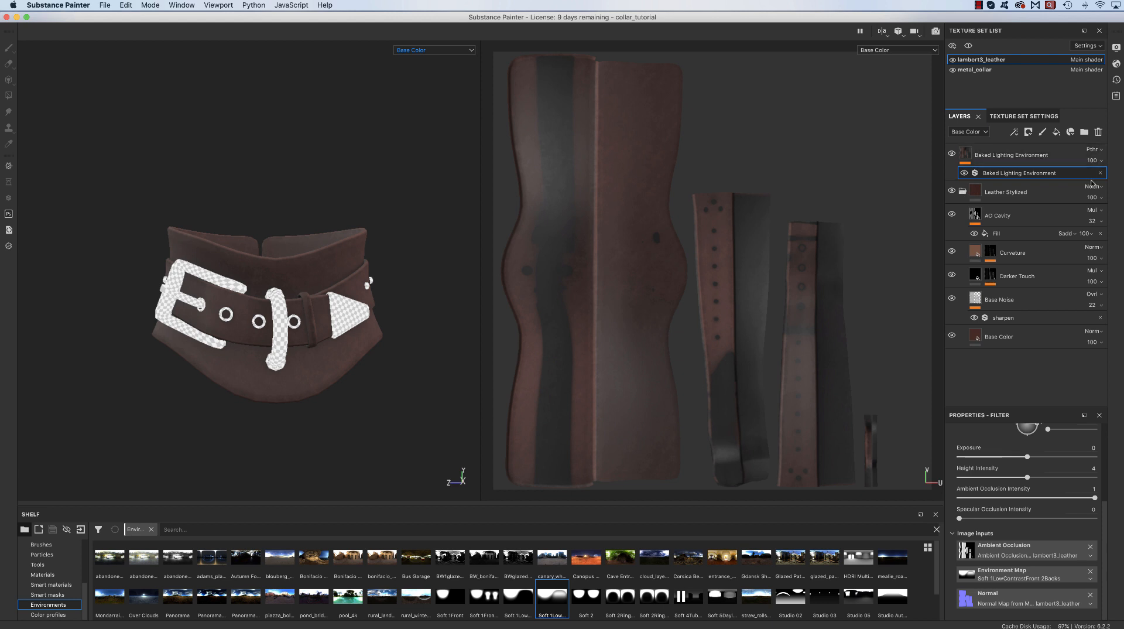
click(1027, 344)
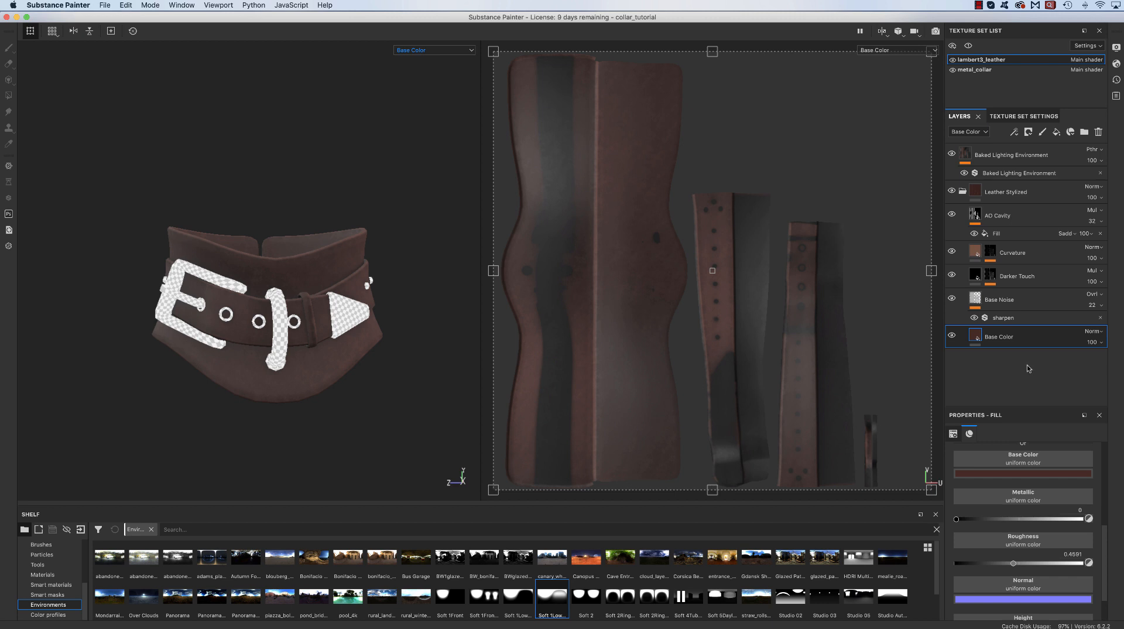
drag(1110, 547, 1102, 447)
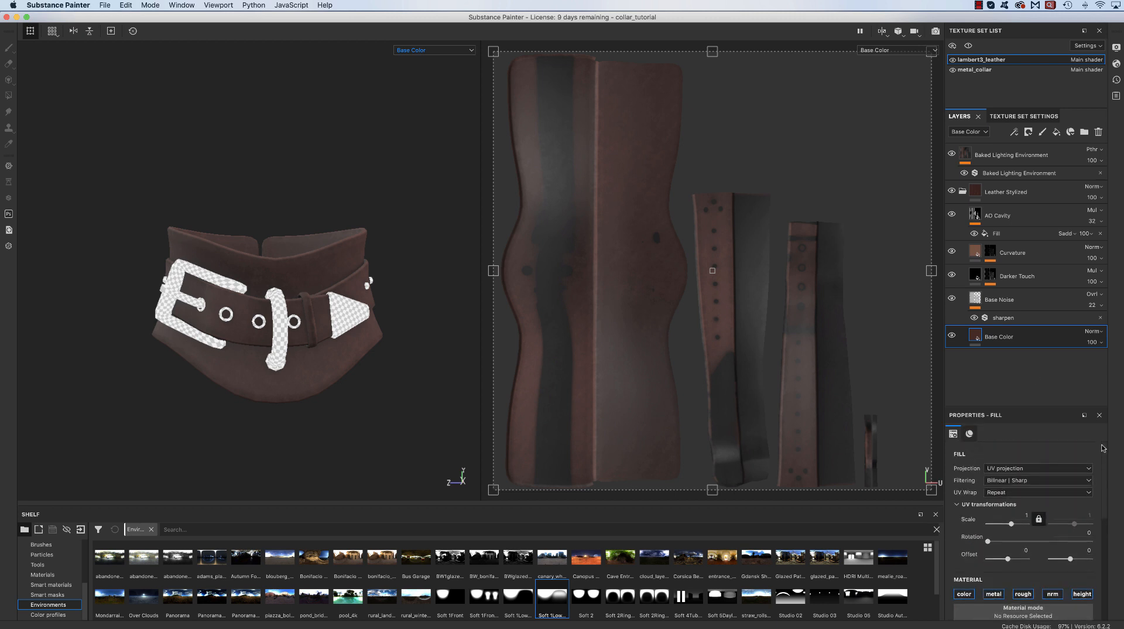
scroll(1092, 521, down, 3)
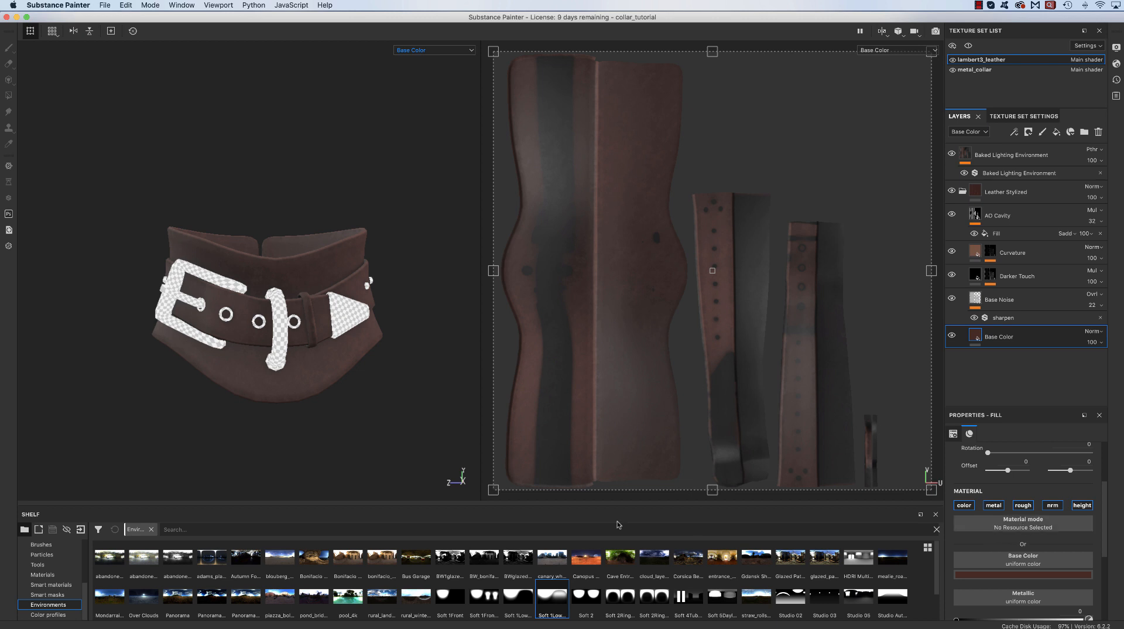
click(42, 574)
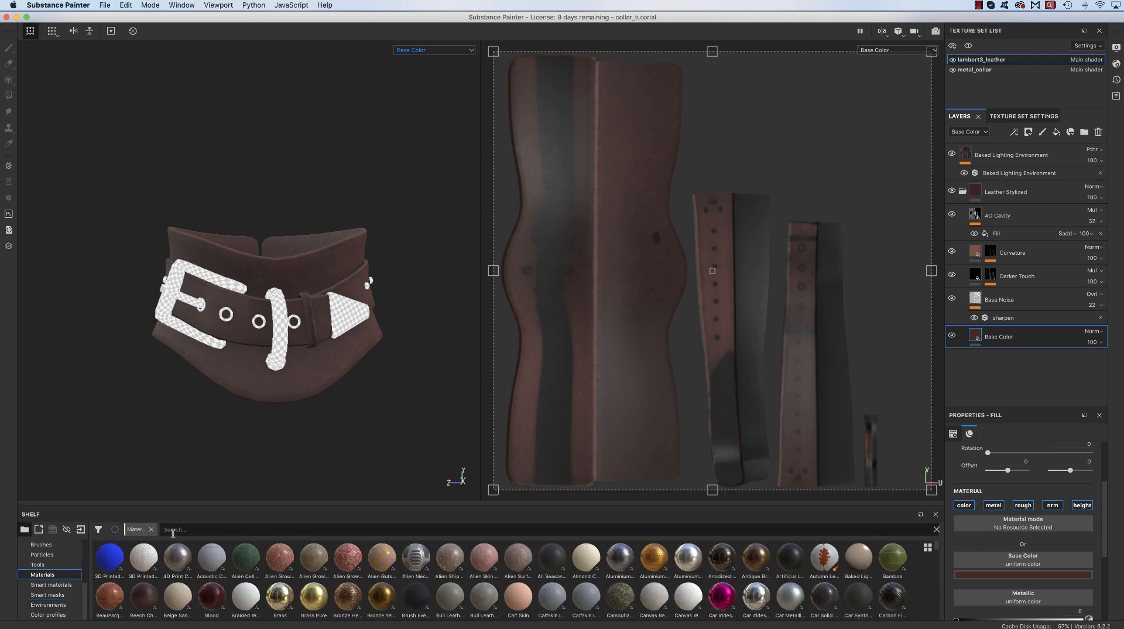
text(leat)
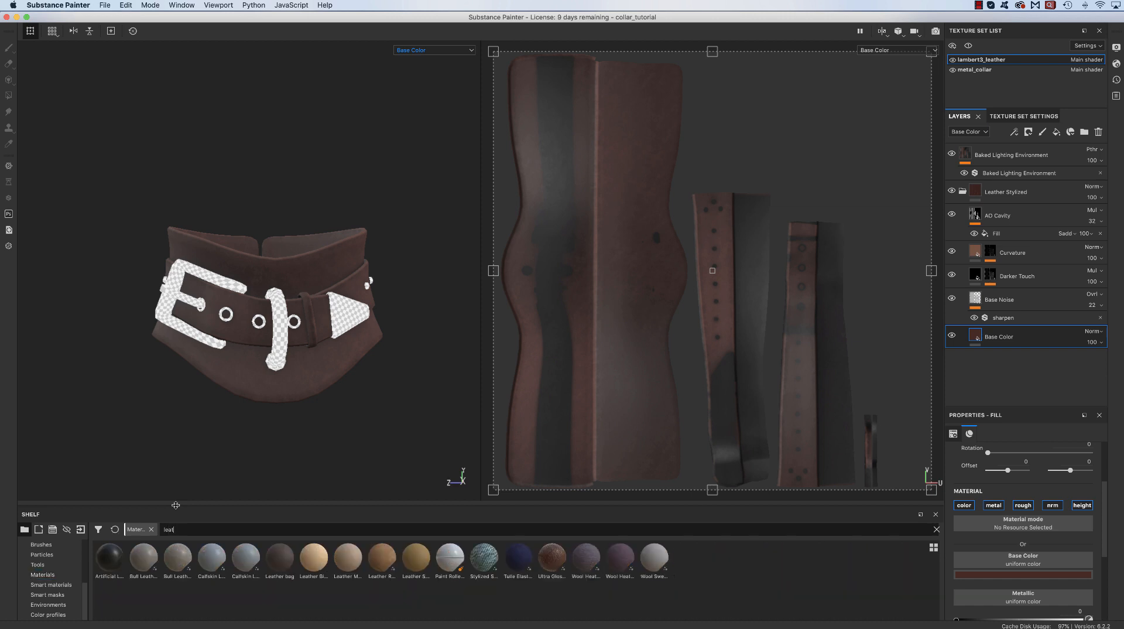
text(her)
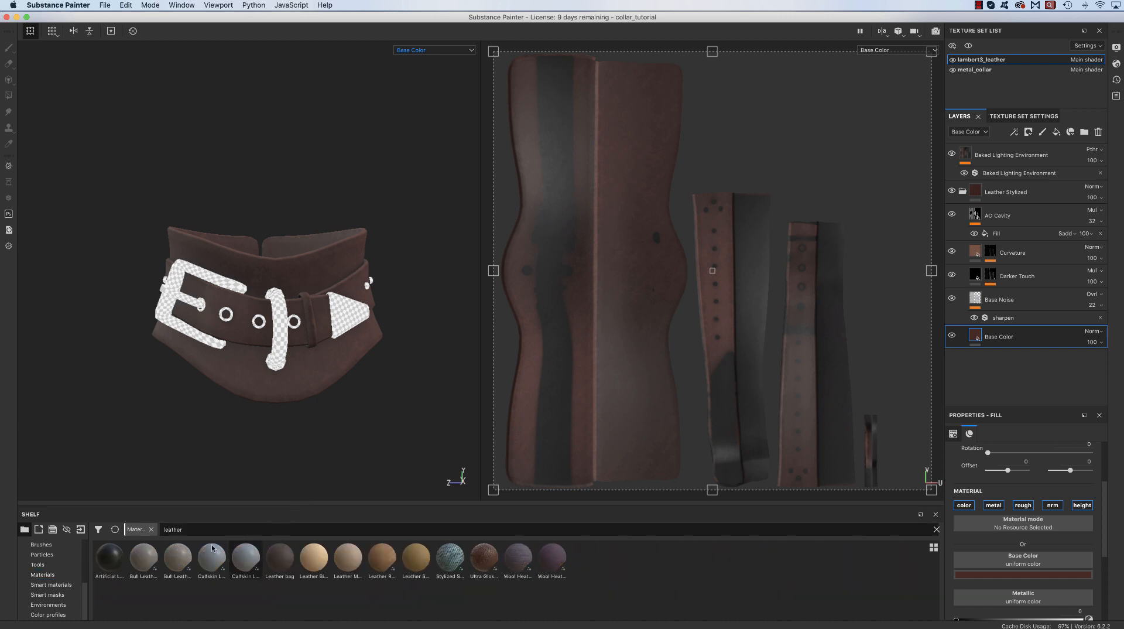
click(211, 559)
drag(212, 556, 999, 524)
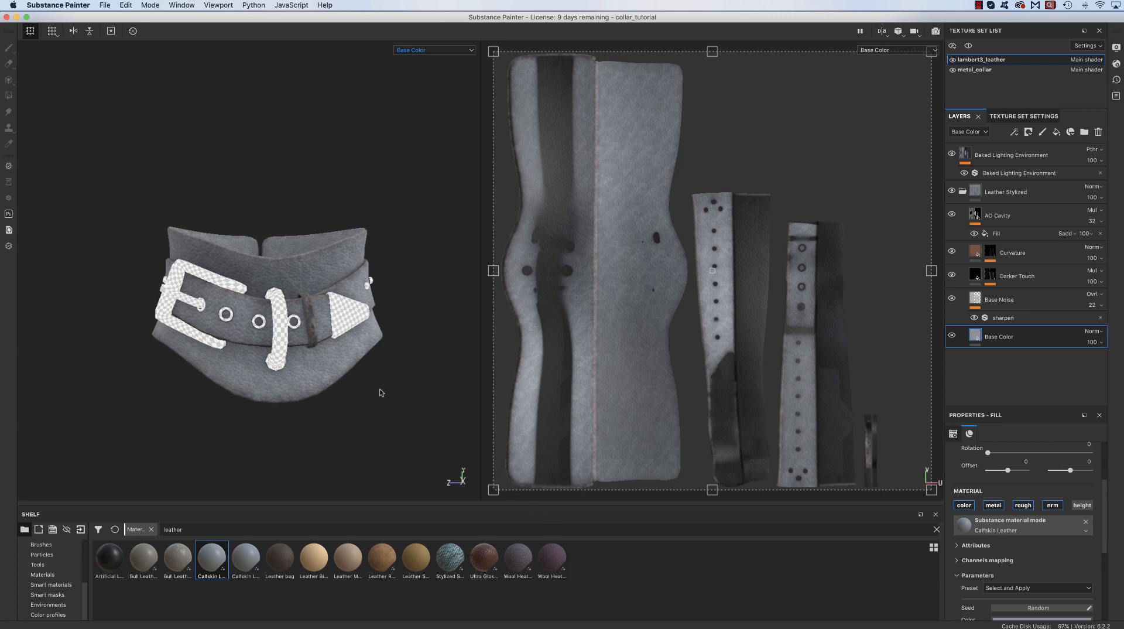
mouse_move(371, 375)
alt+mouse_down()
mouse_move(331, 395)
mouse_move(351, 414)
mouse_move(380, 405)
mouse_move(318, 402)
mouse_move(370, 412)
mouse_move(341, 407)
alt+mouse_up()
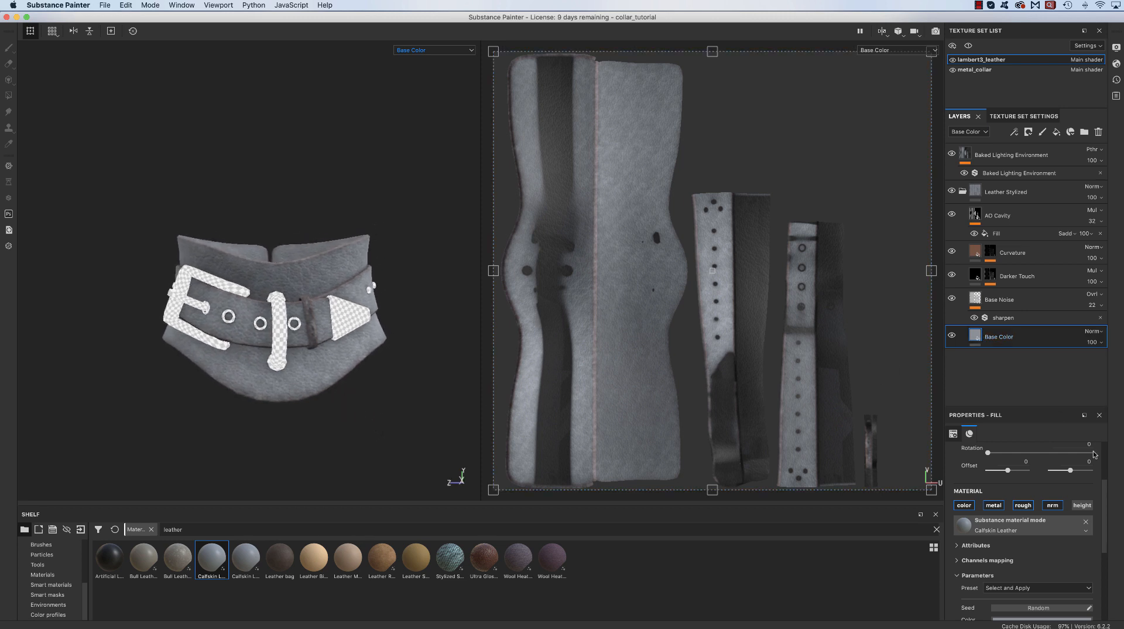
- Try a UV scale of 2 on the Base Color layer, settle on 3, and check the leather grain on the collar
scroll(1053, 497, up, 3)
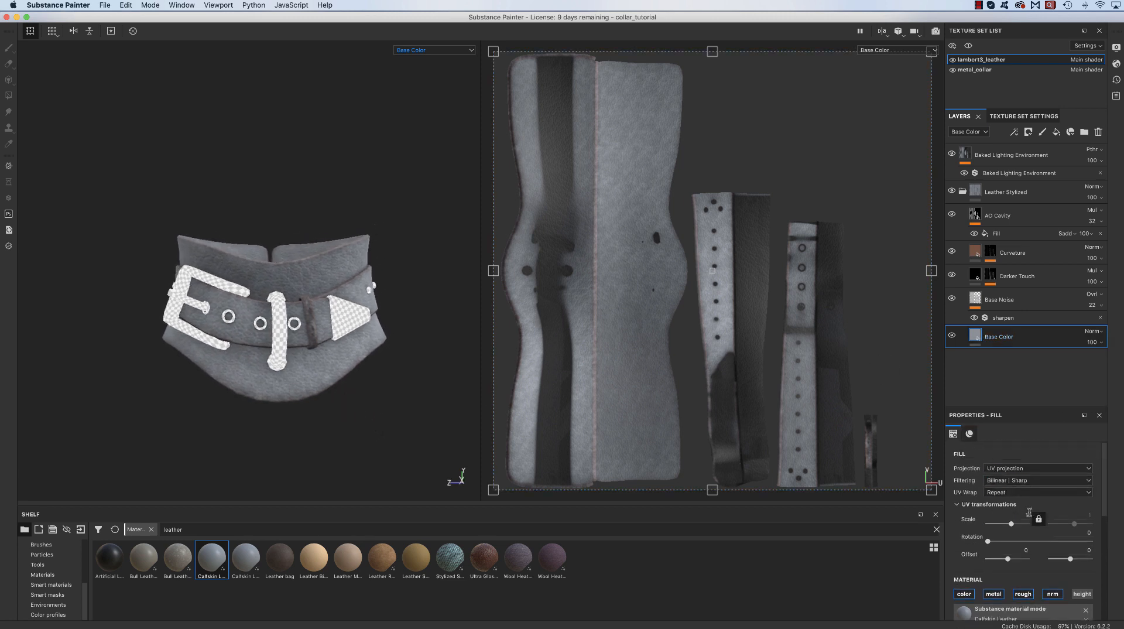
mouse_move(1036, 510)
text(2)
key(Return)
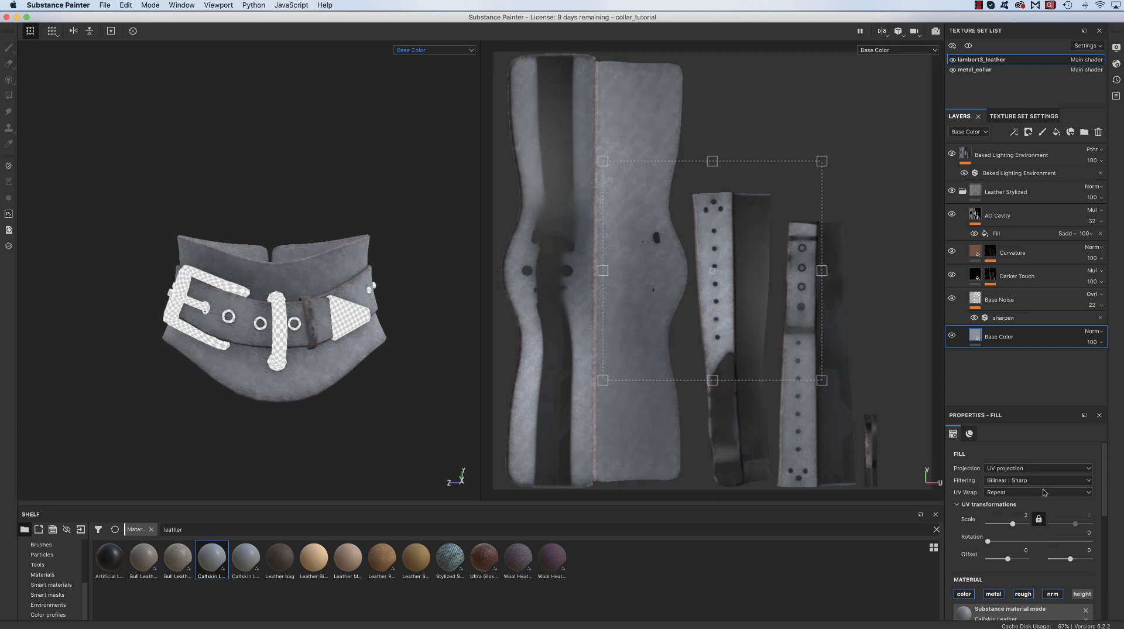
text(3)
key(Return)
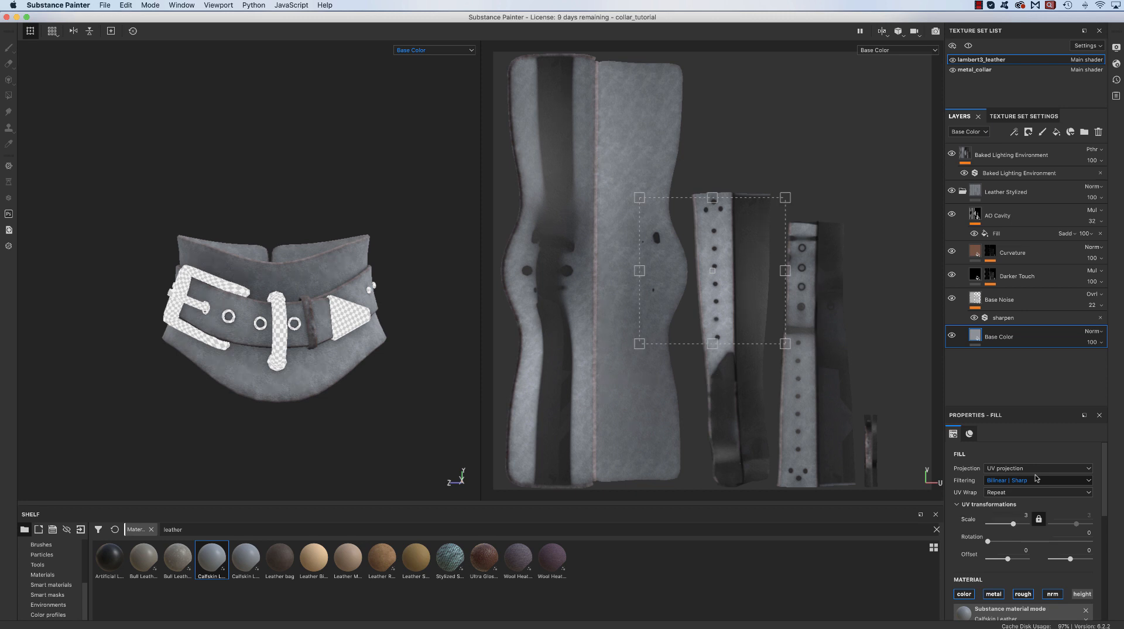
click(382, 419)
mouse_move(319, 379)
alt+right_down()
mouse_move(479, 431)
mouse_move(585, 446)
alt+right_up()
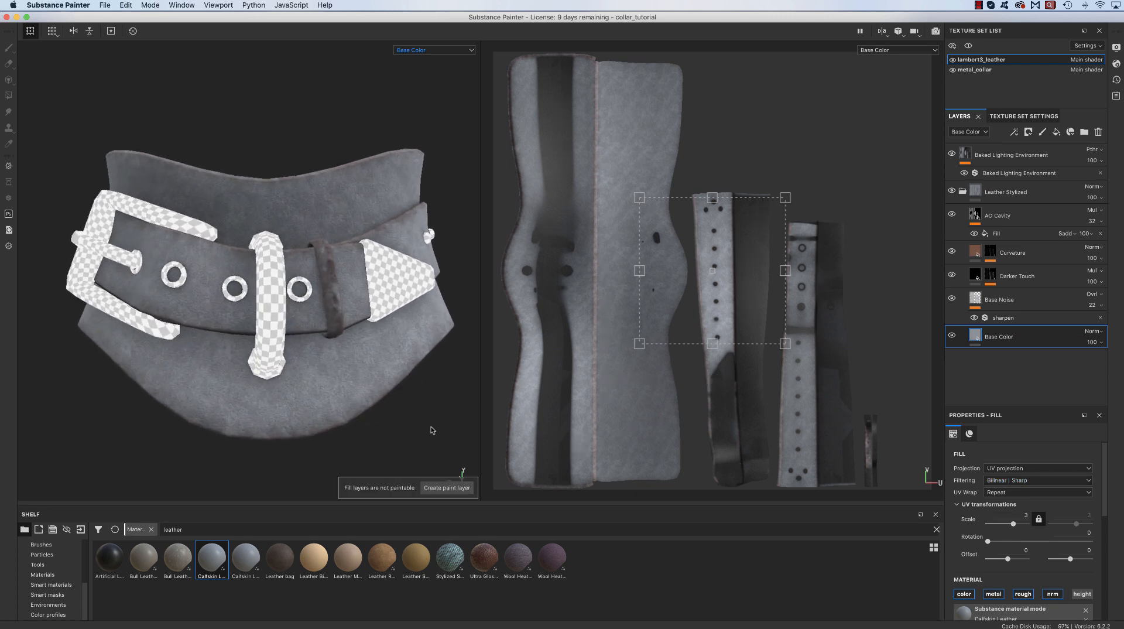
alt+right_drag(419, 422, 246, 387)
mouse_move(329, 429)
alt+mouse_down()
mouse_move(342, 428)
mouse_move(267, 415)
mouse_move(303, 415)
alt+mouse_up()
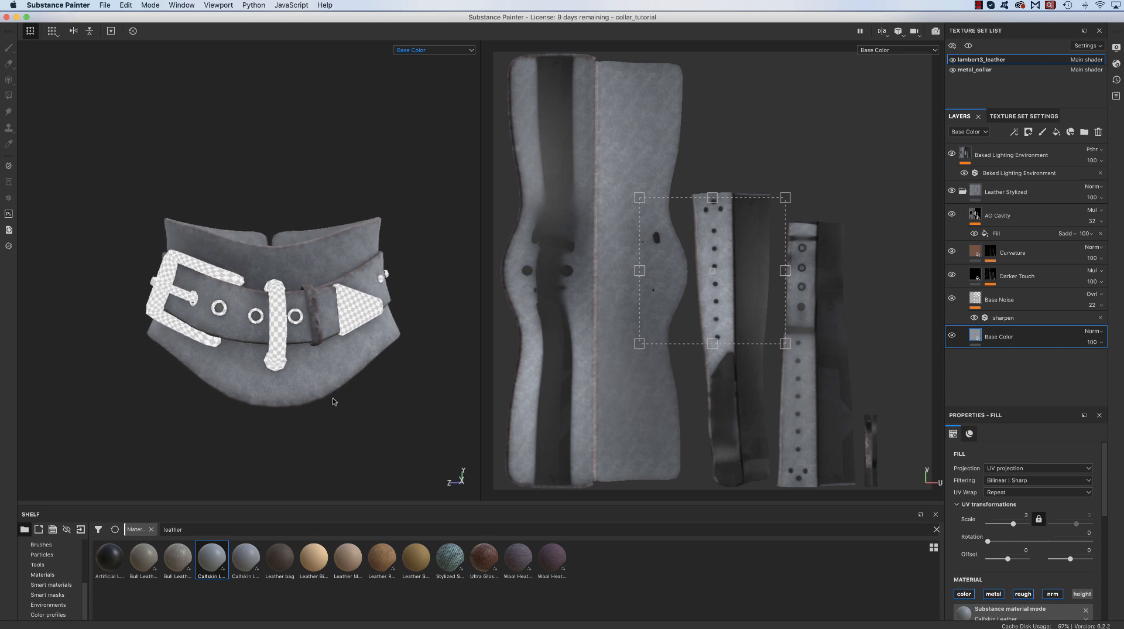
- Change the Calfskin Leather color parameter to a neutral medium gray, after trying teal and purple tints
scroll(1107, 547, down, 4)
scroll(1107, 548, down, 2)
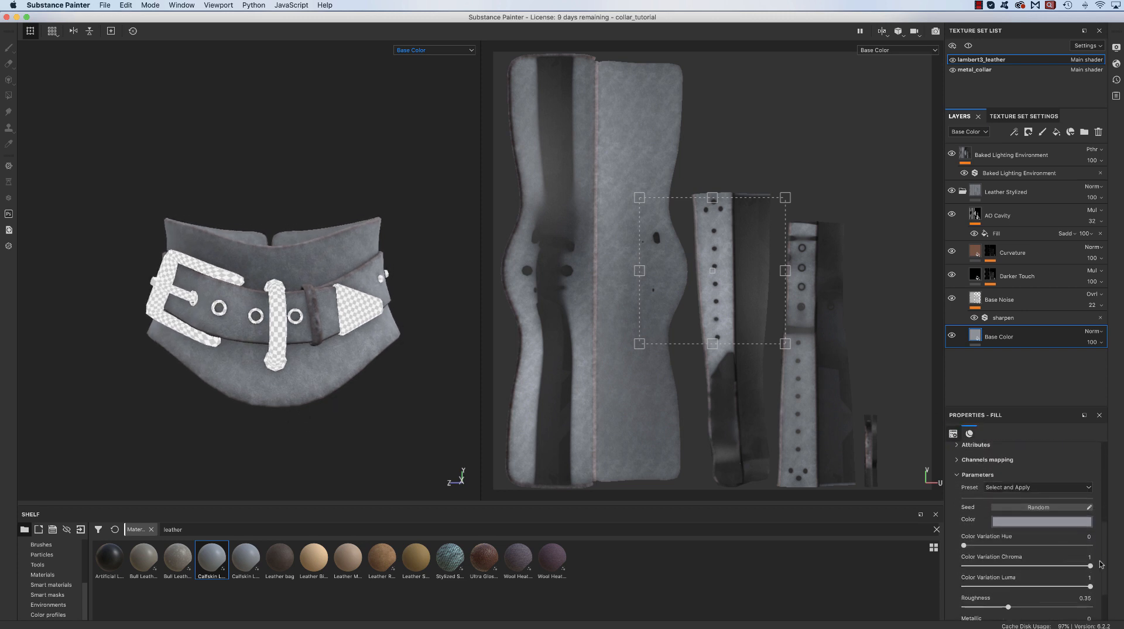
click(1064, 523)
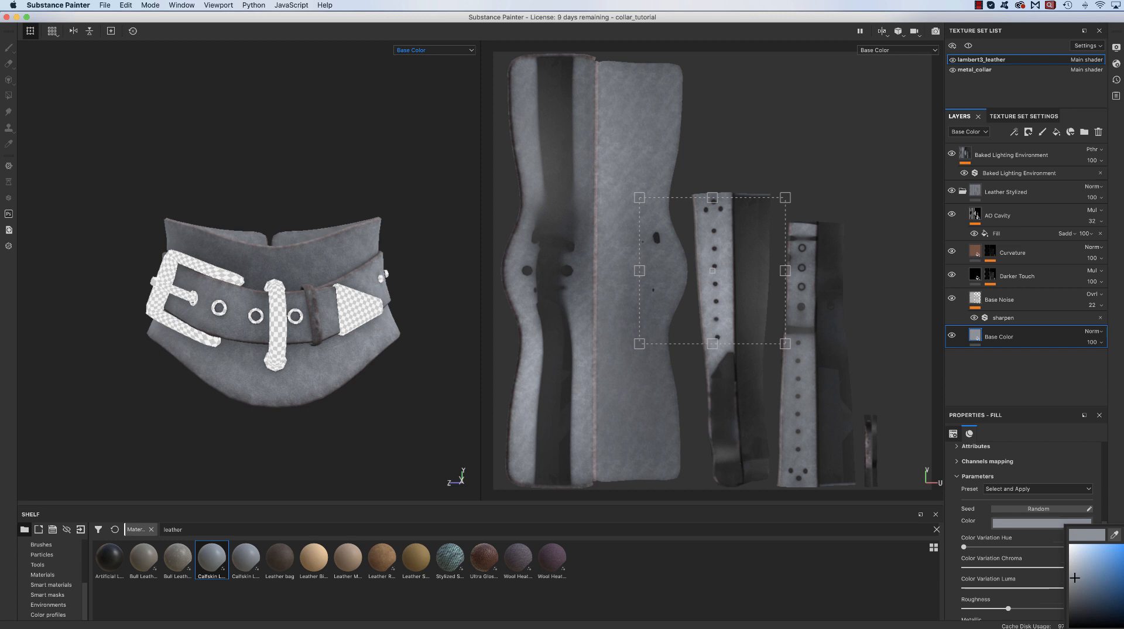
drag(1075, 577, 1080, 578)
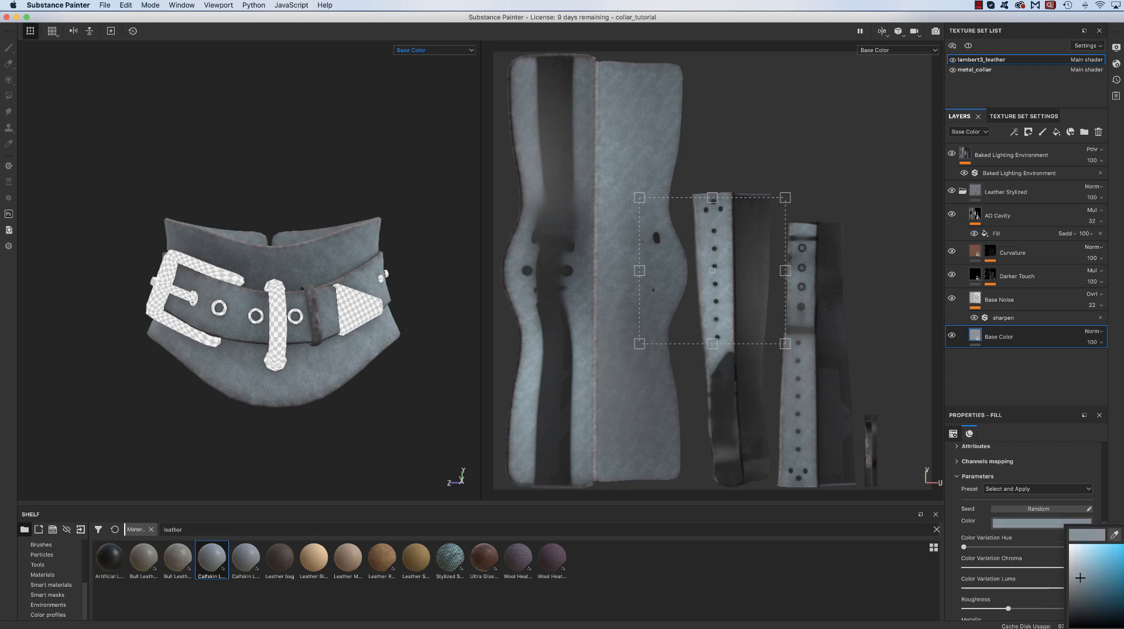
click(1123, 587)
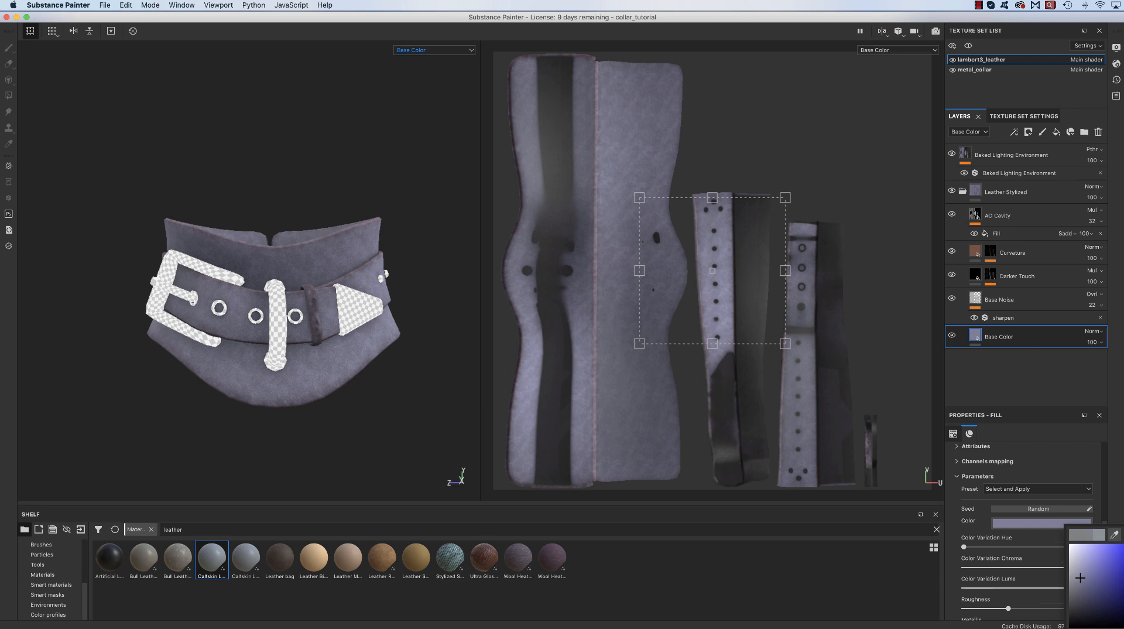
drag(1080, 577, 1070, 585)
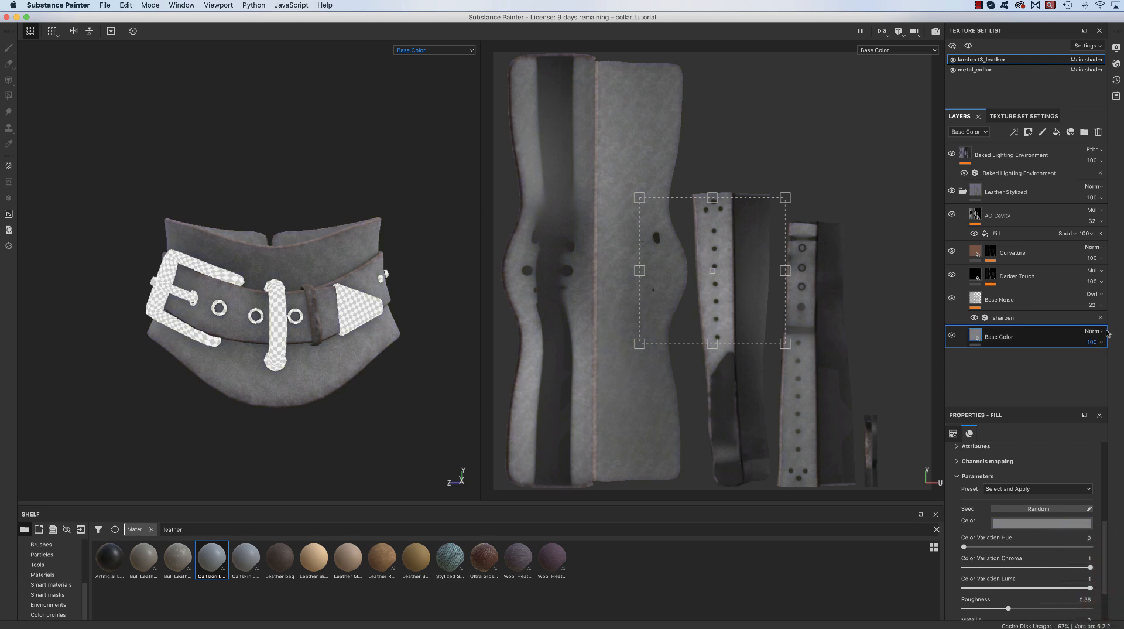
alt+drag(433, 427, 438, 428)
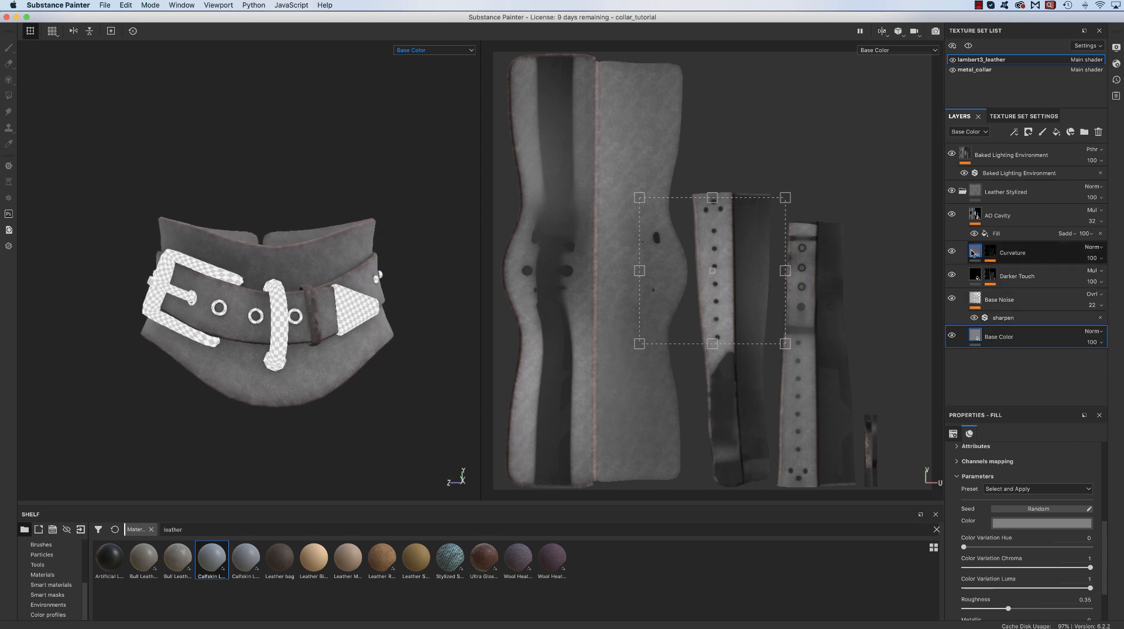
- Set the Curvature layer's base color to a neutral gray and compare the collar with the Darker Touch layer hidden and shown
click(973, 251)
click(1003, 533)
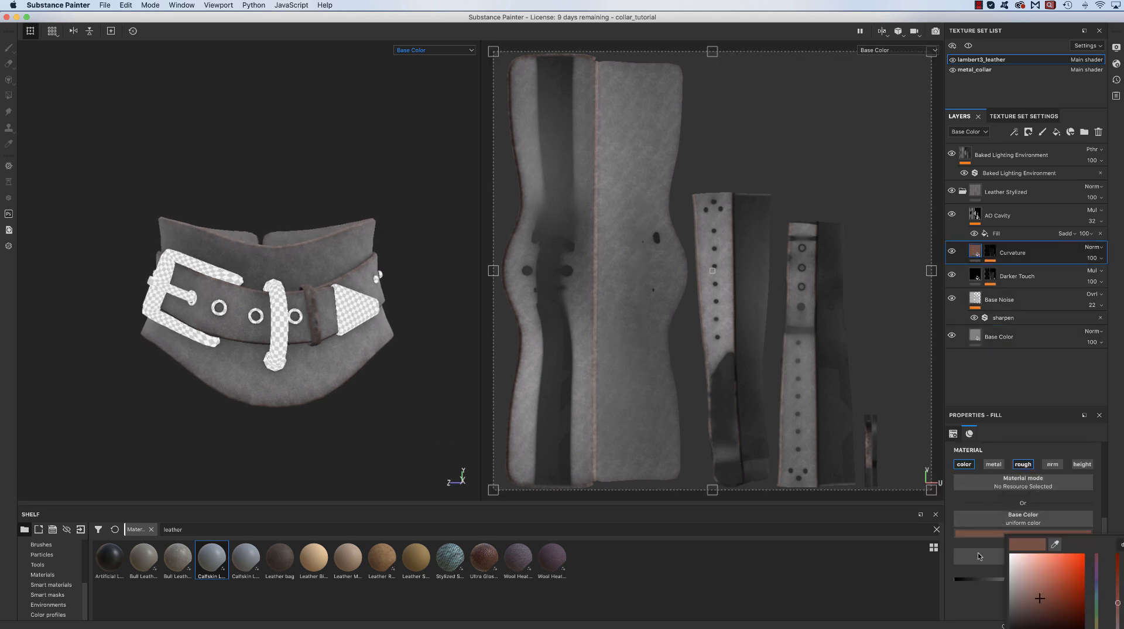
drag(1037, 597, 992, 588)
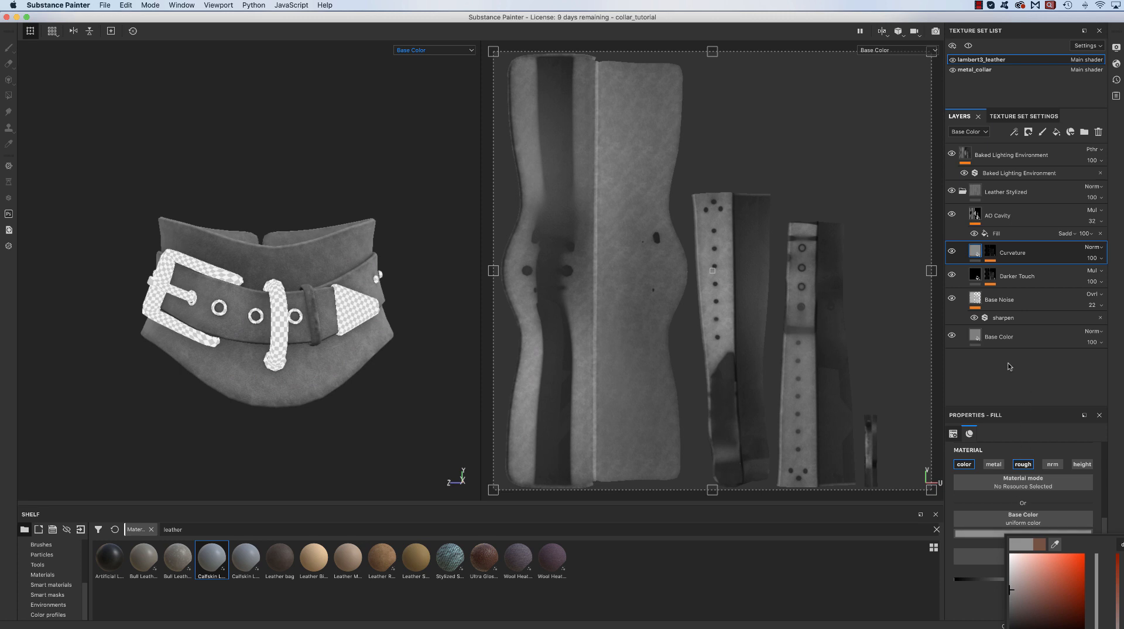
click(952, 275)
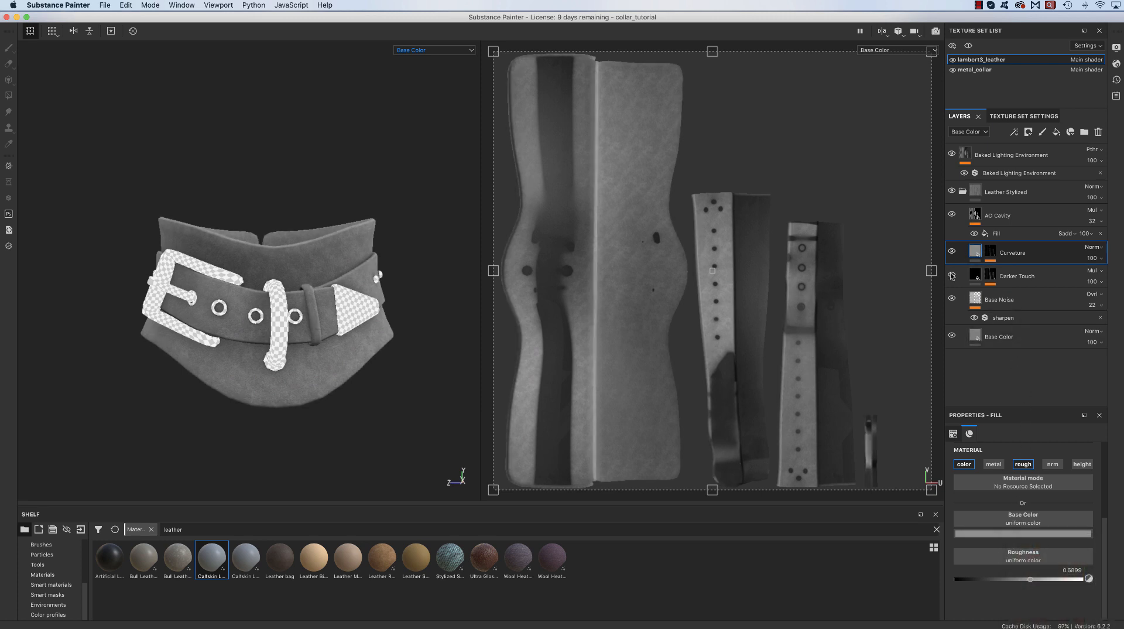
click(951, 275)
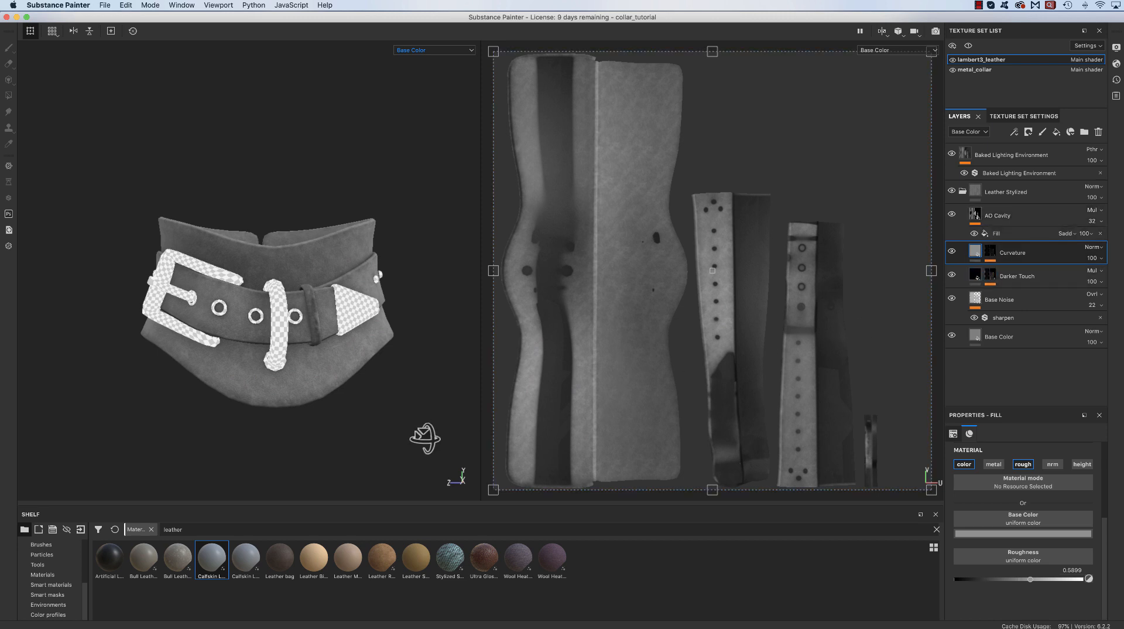
- Examine the collar's leather shading and edges from several angles and distances
alt+drag(422, 439, 357, 434)
alt+right_drag(357, 426, 390, 443)
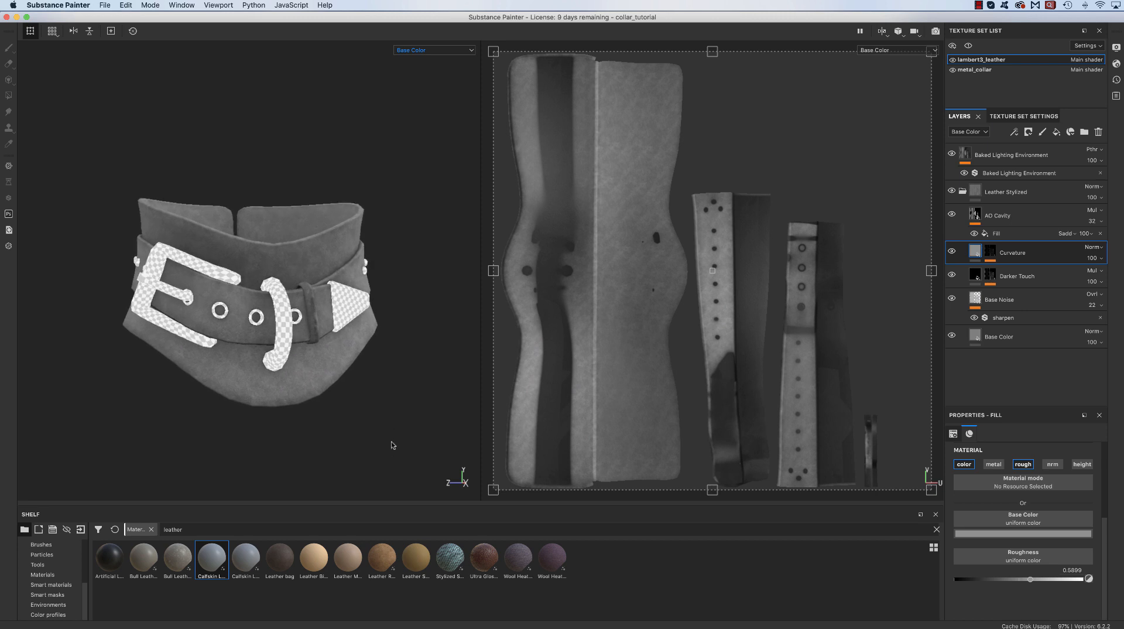
alt+drag(390, 443, 372, 424)
alt+right_drag(373, 424, 398, 432)
alt+drag(398, 432, 407, 363)
alt+right_drag(396, 388, 384, 411)
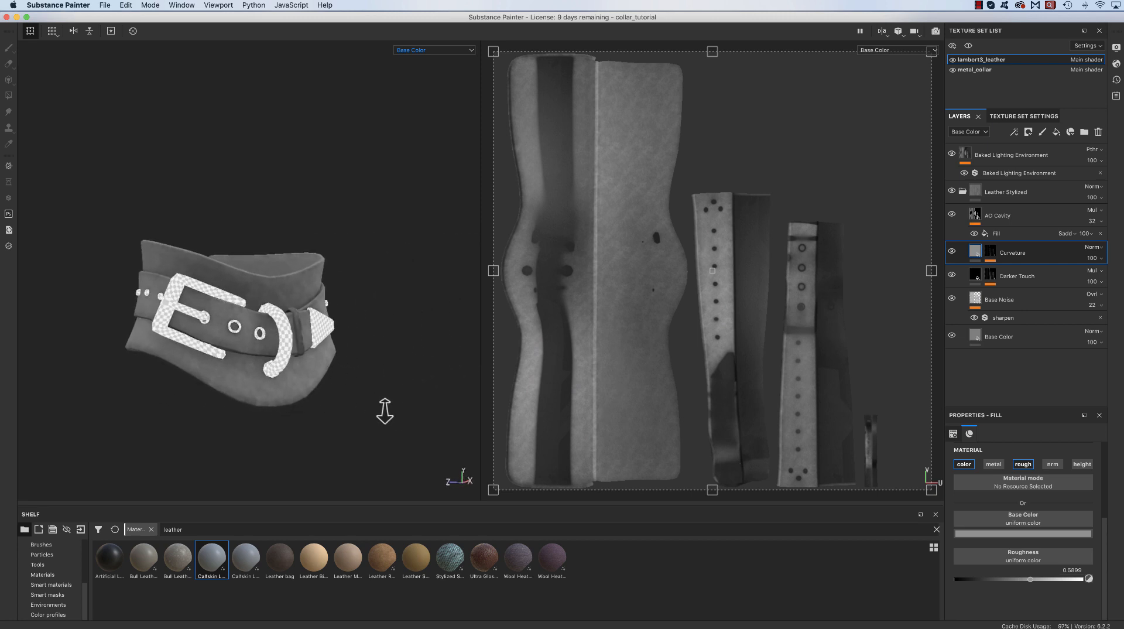
alt+drag(385, 411, 323, 419)
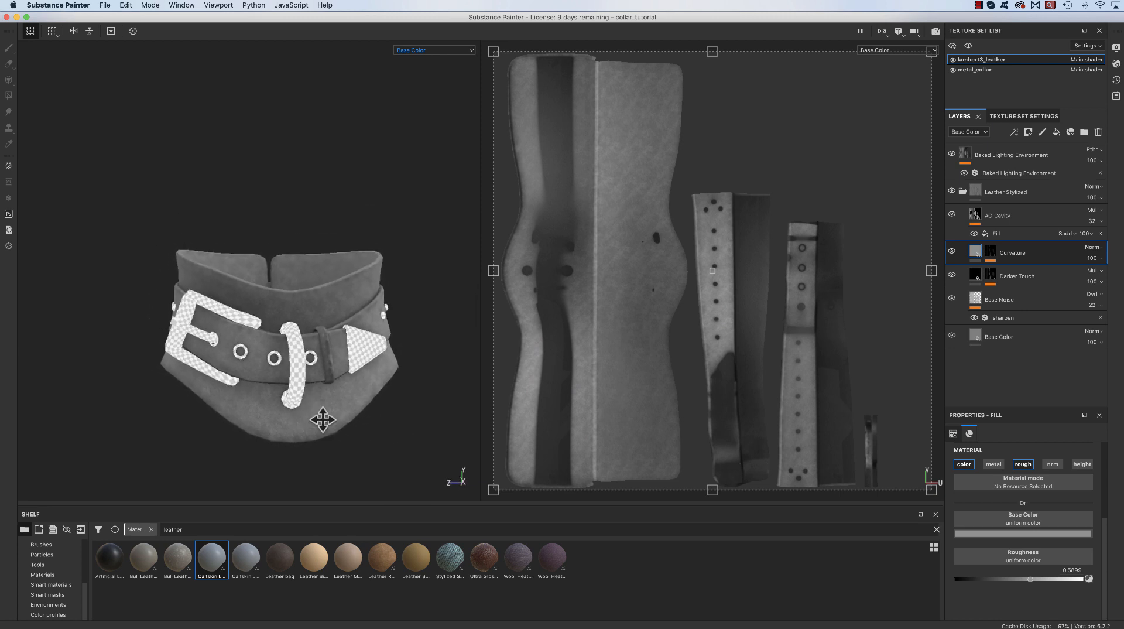
alt+middle_drag(323, 419, 316, 388)
alt+right_drag(317, 389, 352, 396)
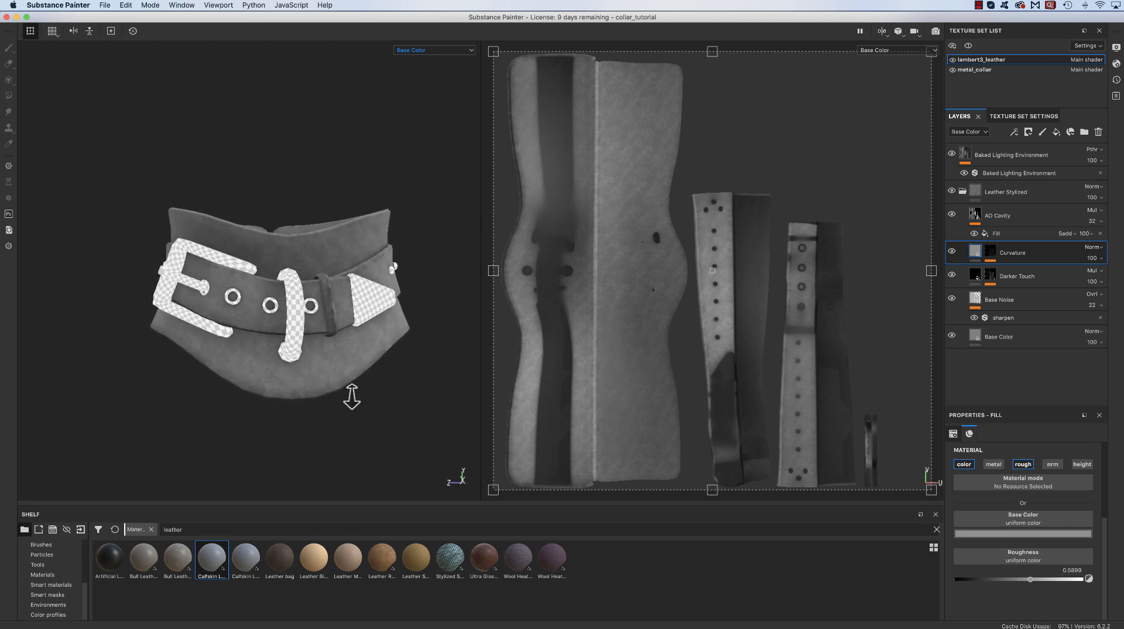
alt+drag(352, 396, 334, 407)
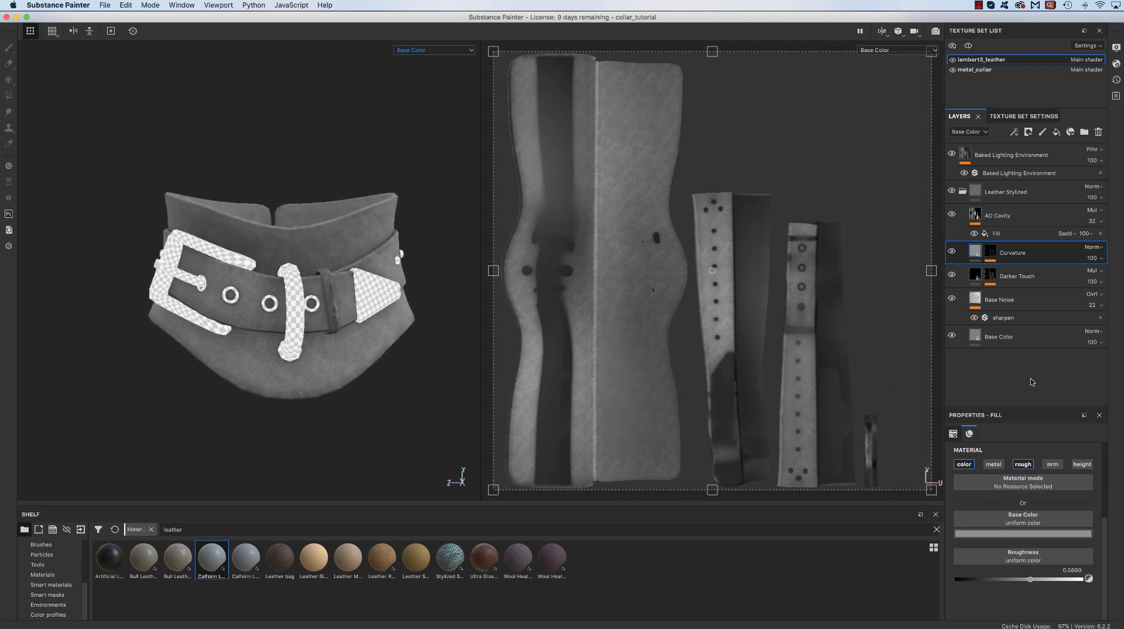
- Search the materials for "gloss" and add Plastic Glossy Pure as a layer between the baked lighting filter and the collapsed Leather Stylized folder
click(962, 193)
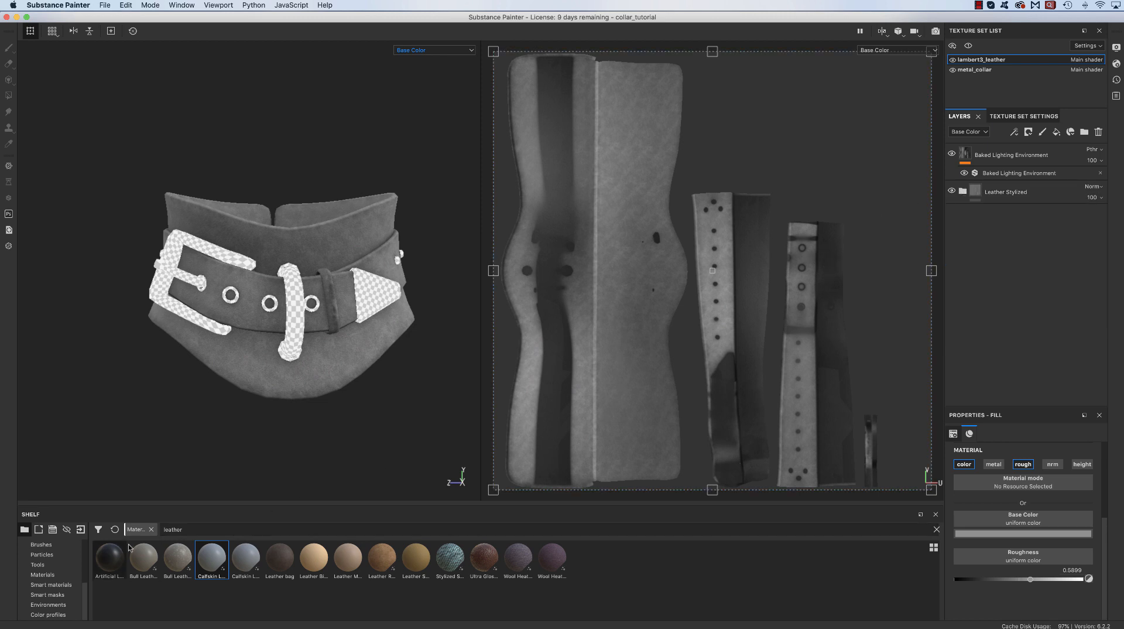
drag(190, 531, 137, 519)
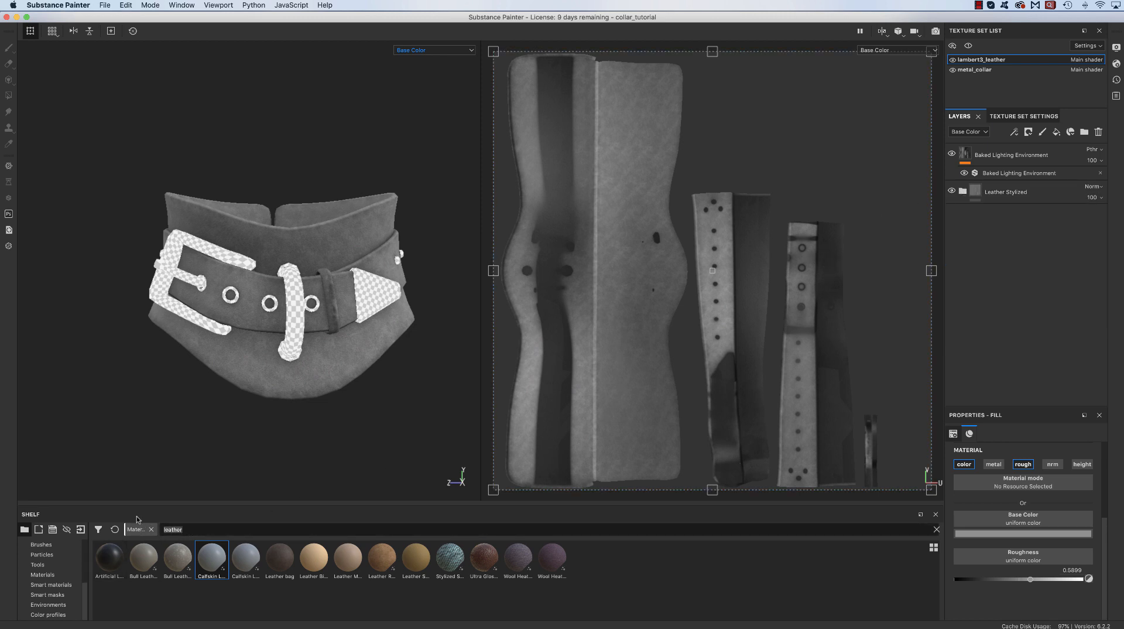
text(glos)
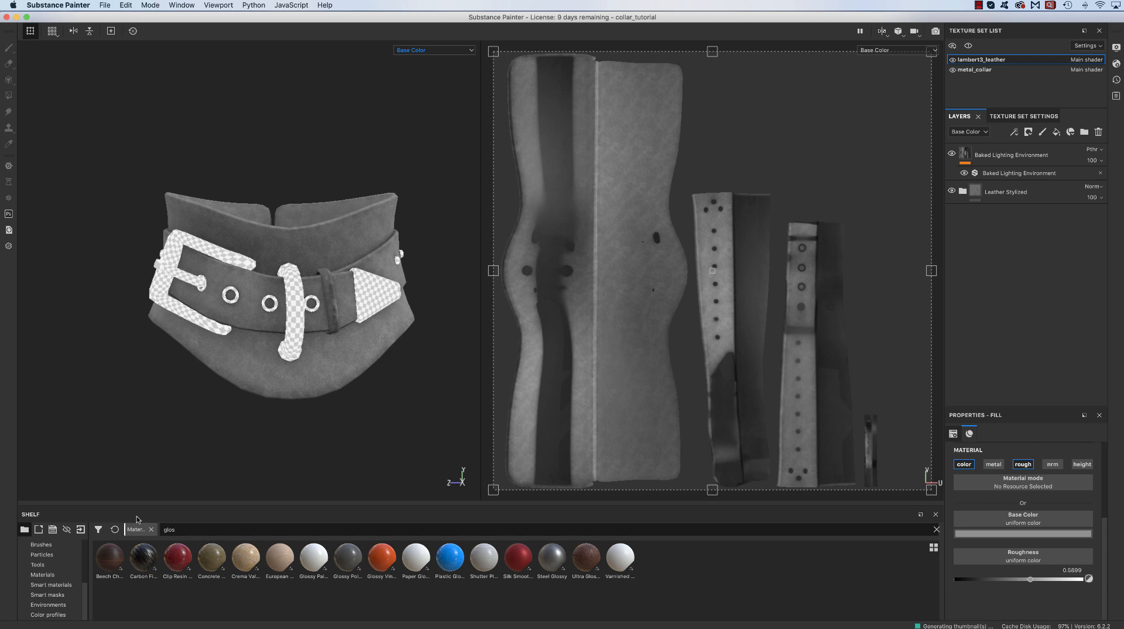
text(s)
click(449, 557)
drag(445, 560, 1015, 179)
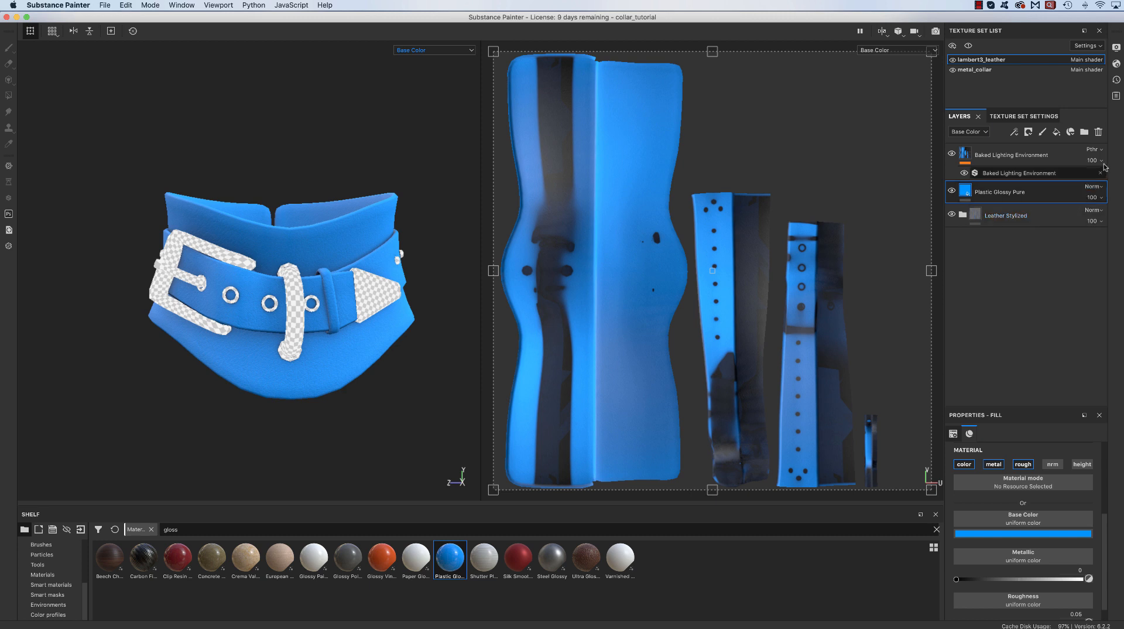
- Change the Plastic Glossy Pure layer's base color to a neutral light gray
click(1093, 186)
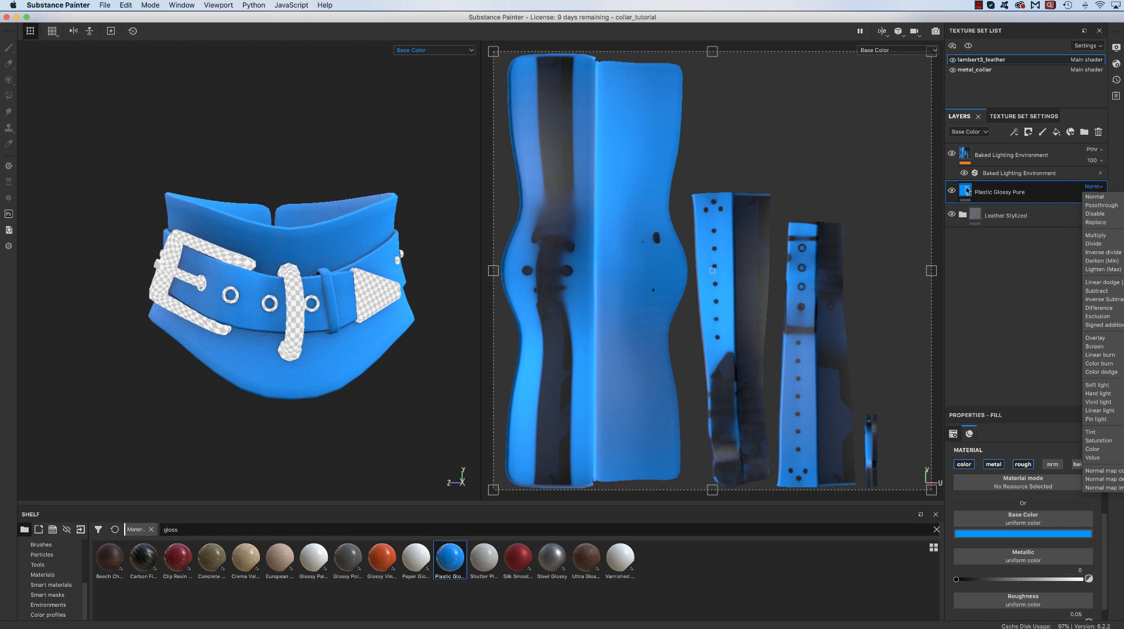
click(967, 190)
click(1030, 533)
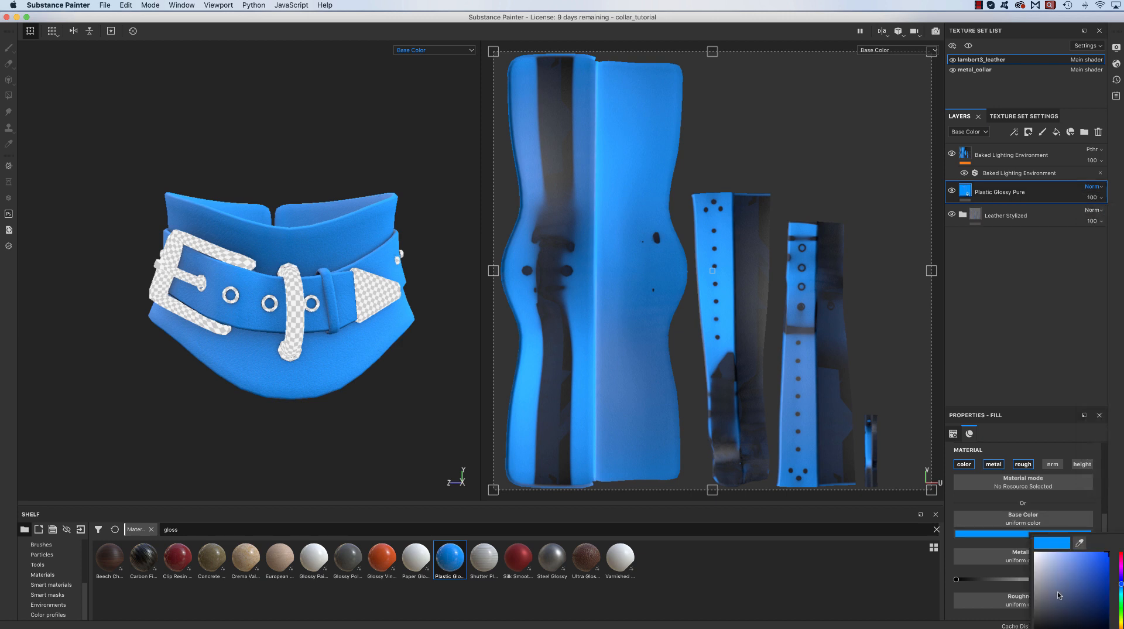
mouse_move(1039, 588)
mouse_down()
mouse_move(1017, 596)
mouse_move(1050, 573)
mouse_move(1035, 573)
mouse_up()
click(1120, 622)
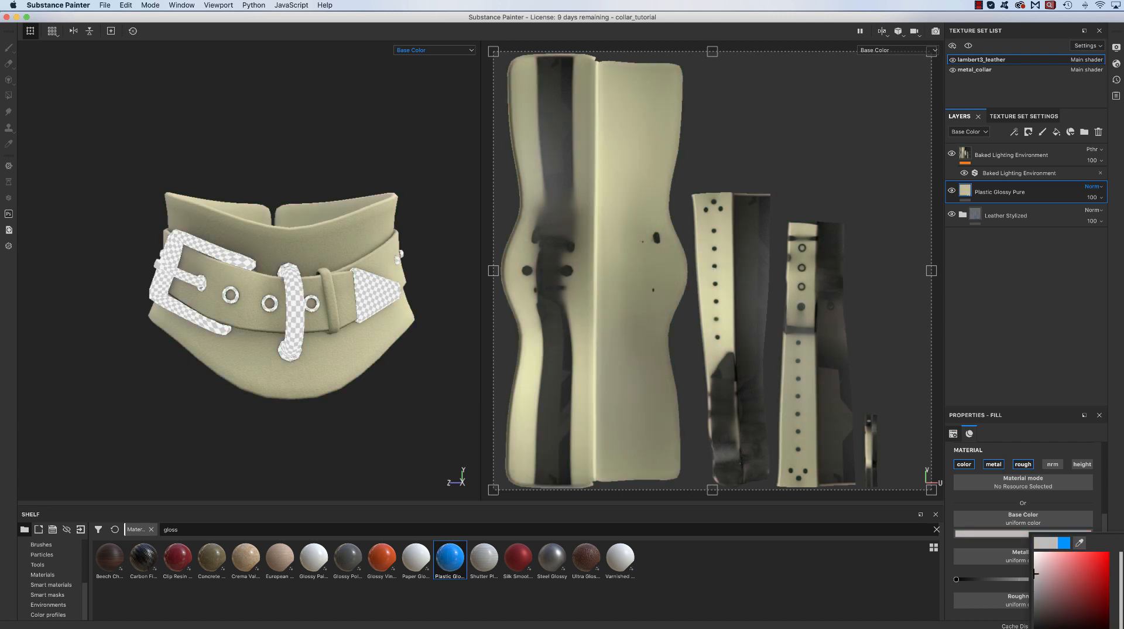
click(1039, 398)
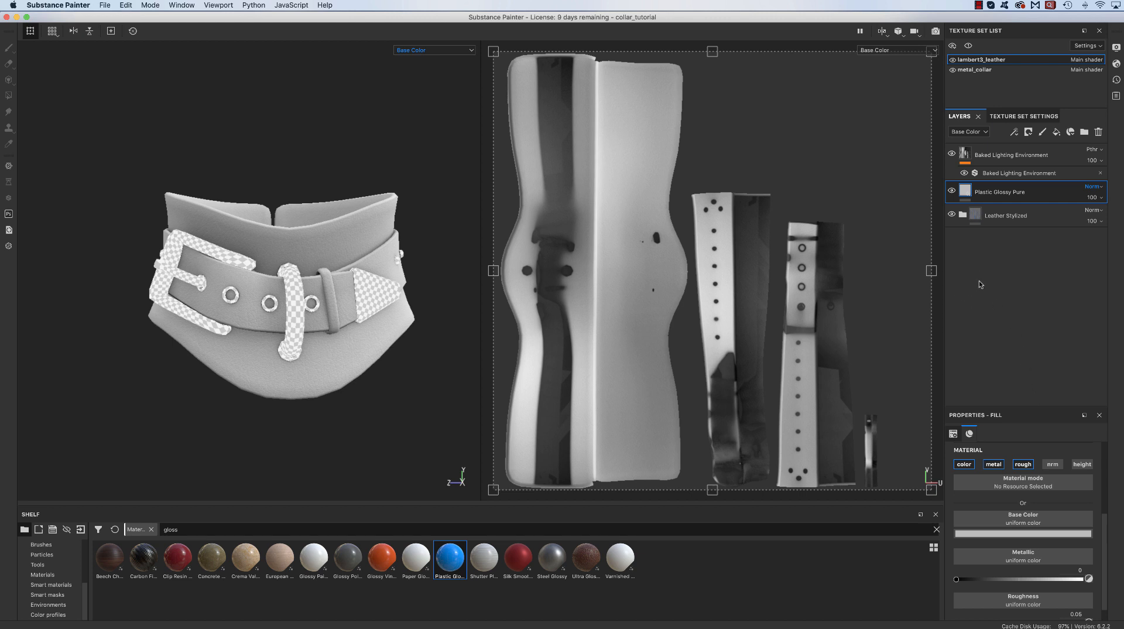
- Try the Multiply blend mode on the Plastic Glossy Pure layer and check the result on the collar
click(1098, 186)
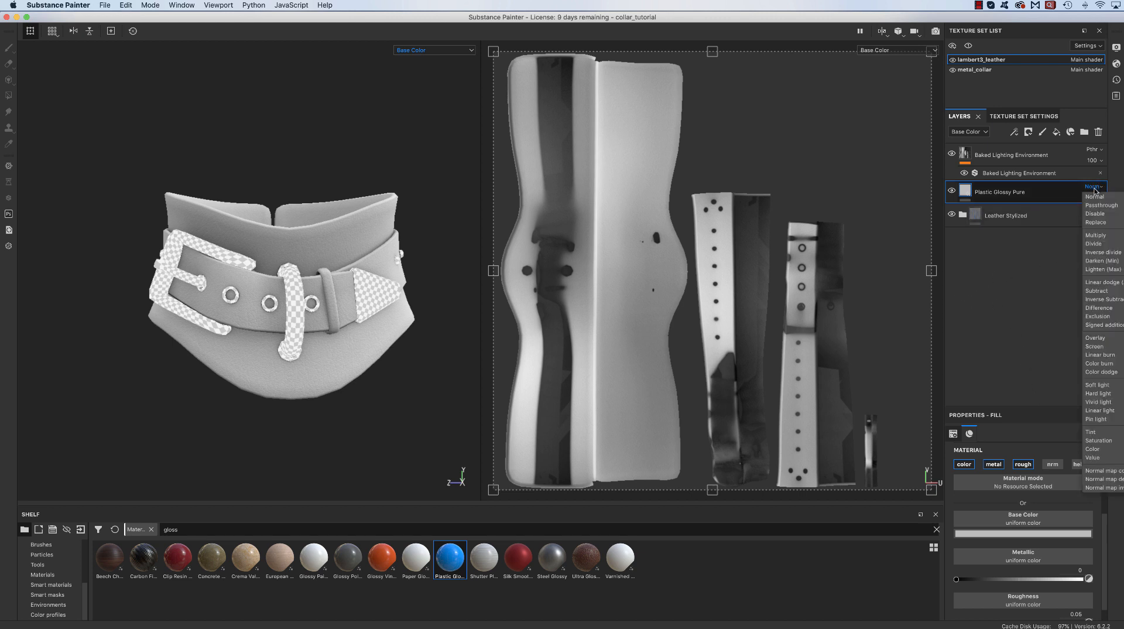
click(1095, 235)
mouse_move(408, 450)
alt+mouse_down()
mouse_move(413, 434)
mouse_move(402, 447)
alt+mouse_up()
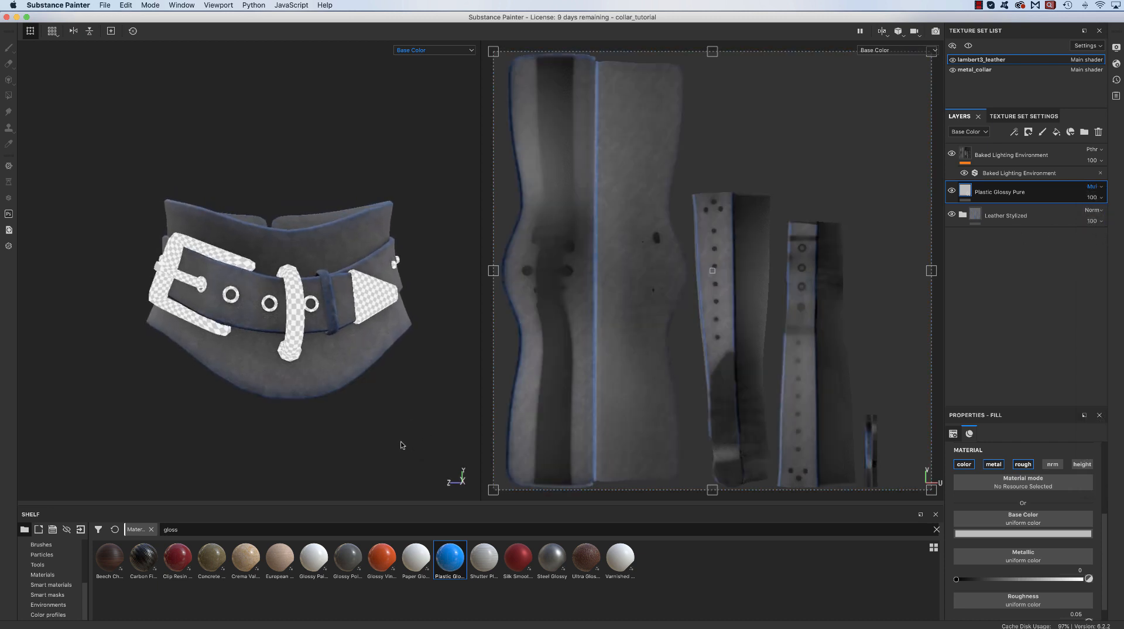
click(401, 439)
alt+drag(394, 388, 393, 390)
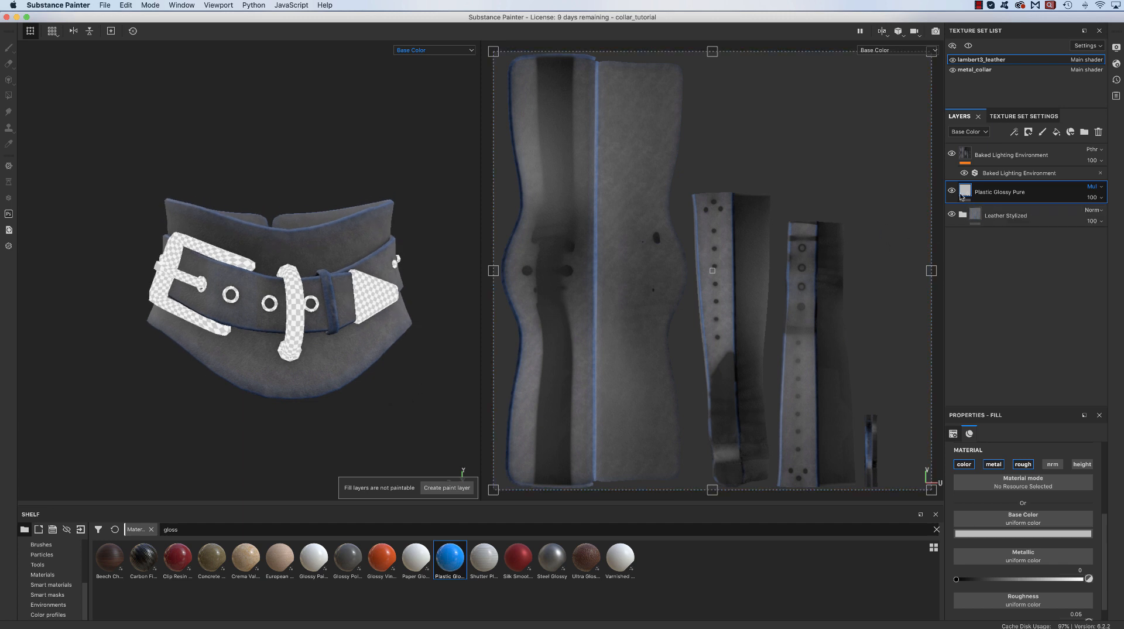
- Change the blue base color of the Curvature layer in the Leather Stylized folder to light gray, leaving the folder collapsed
click(962, 215)
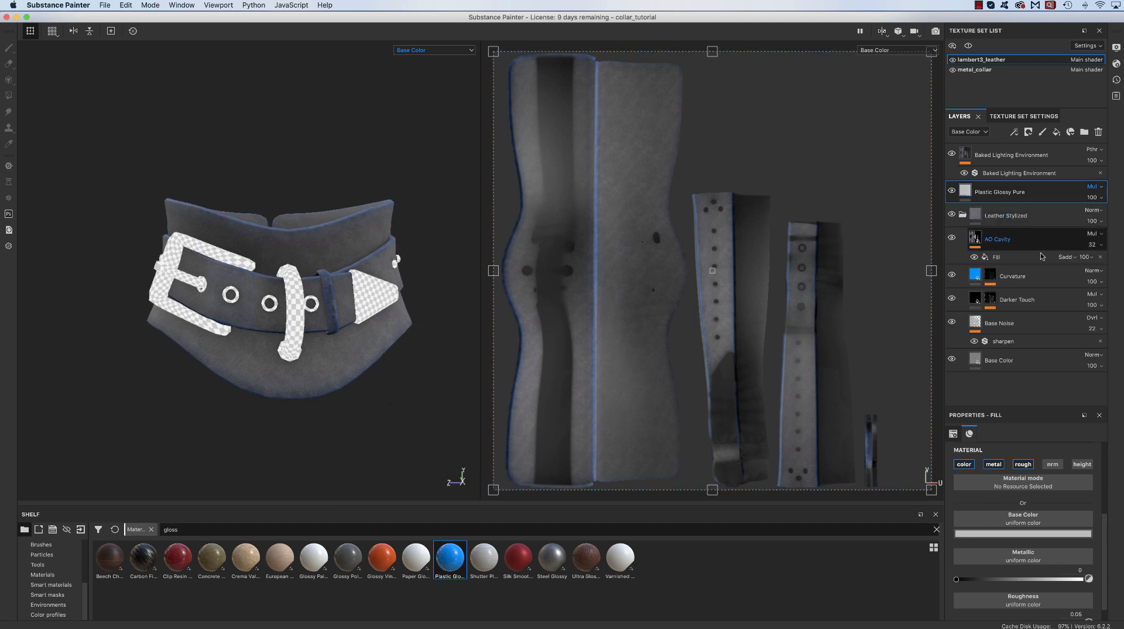
click(976, 278)
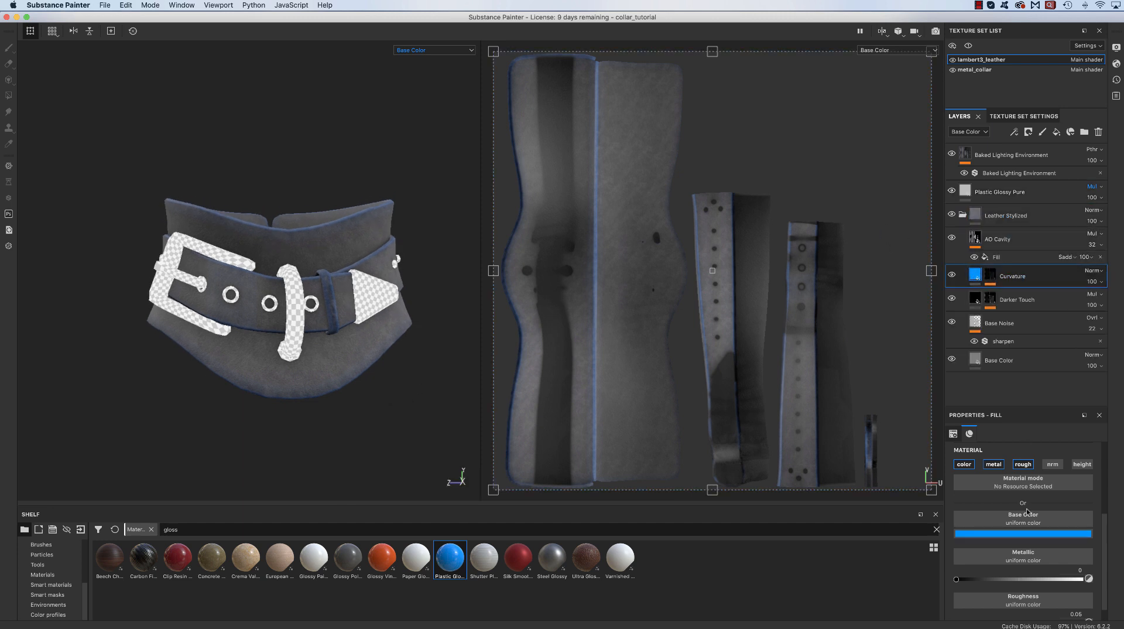
drag(1036, 536, 1041, 580)
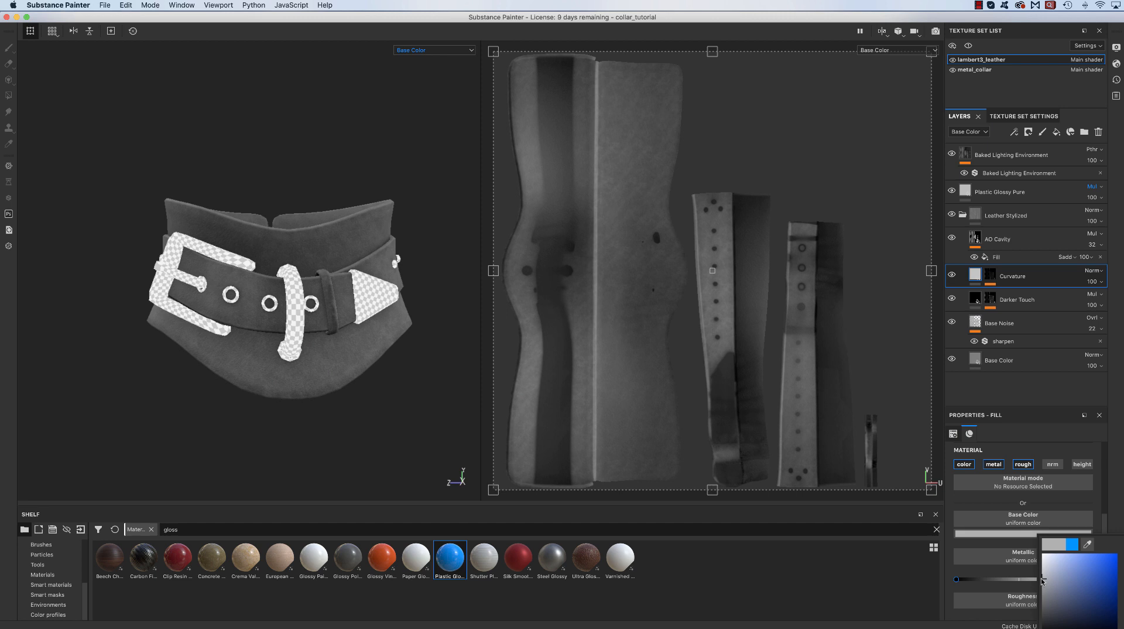
click(1036, 391)
click(962, 215)
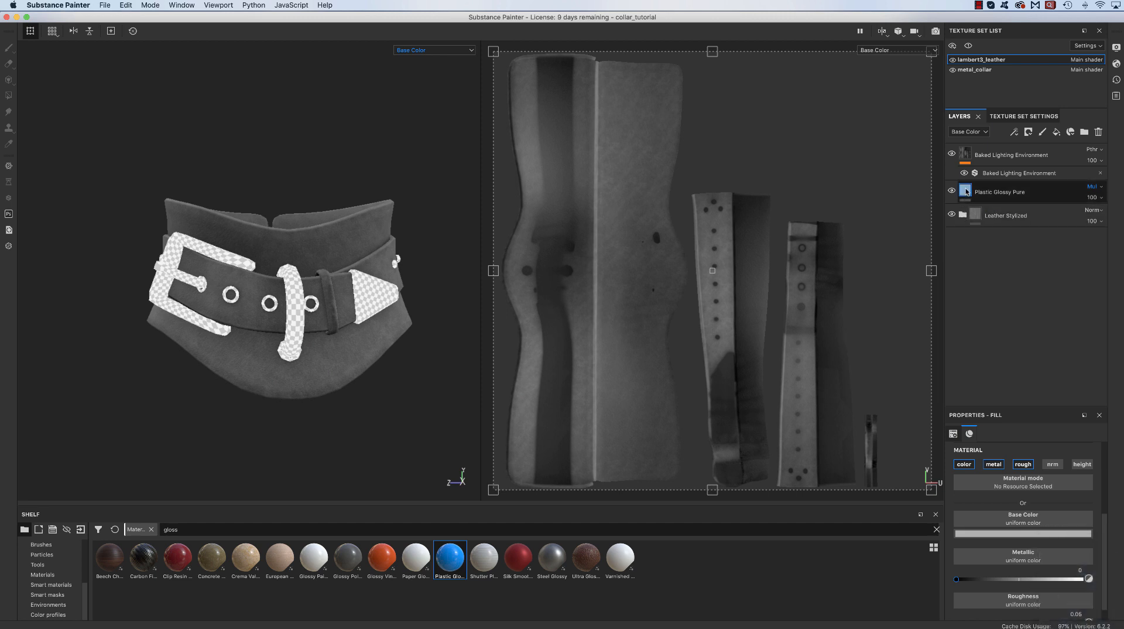
- Raise the Plastic Glossy Pure layer's metallic to about 0.37 and its roughness to about 0.28
click(966, 192)
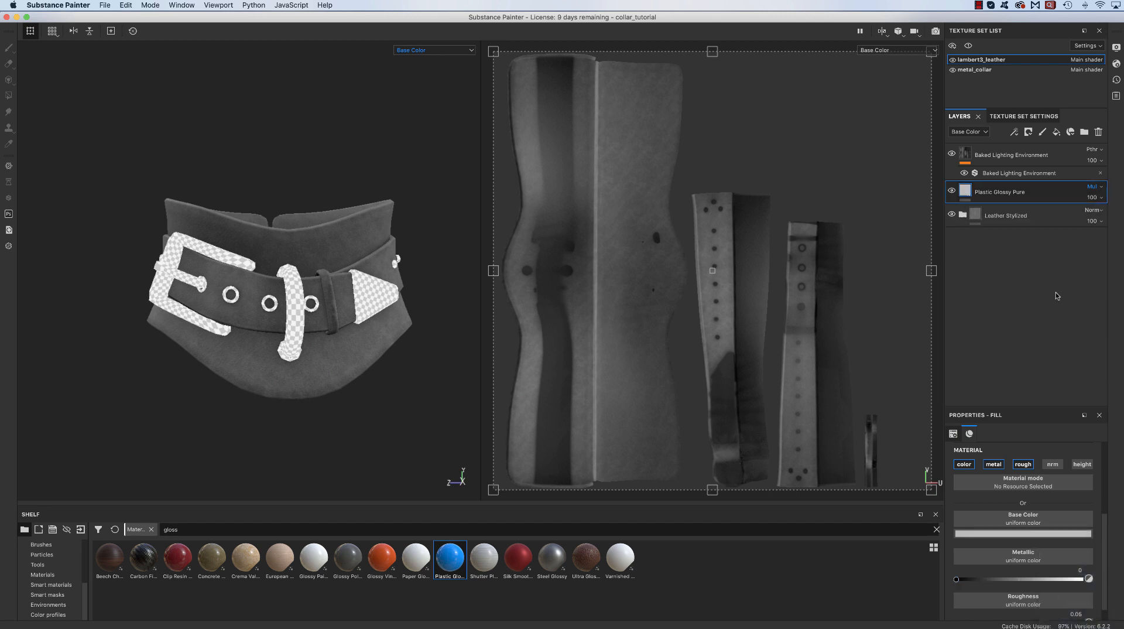
scroll(1107, 556, down, 1)
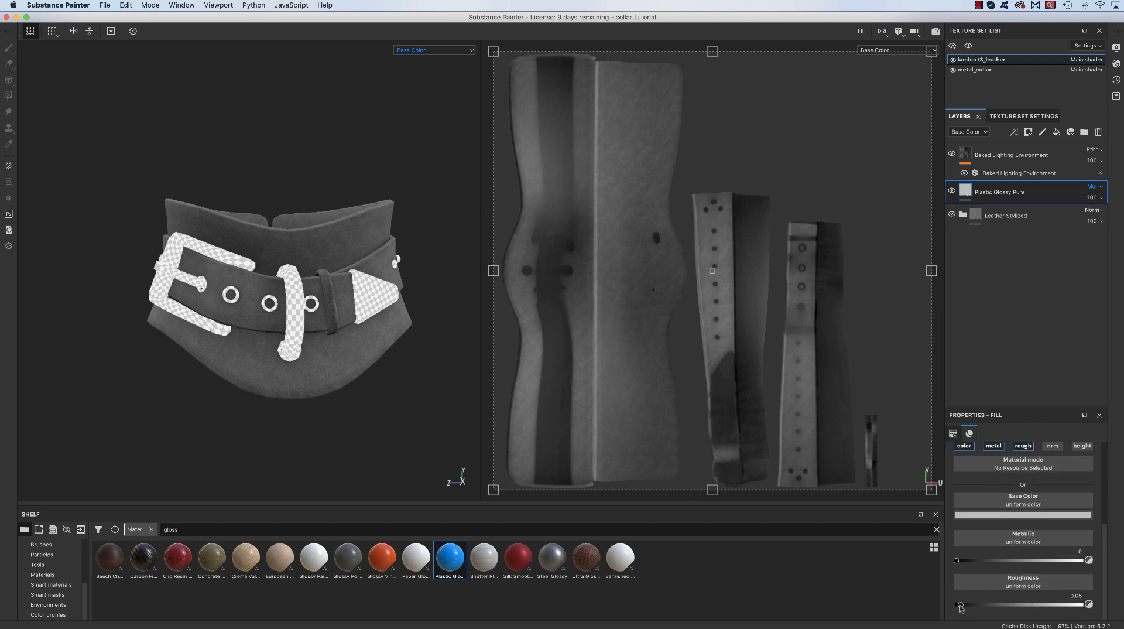
drag(961, 604, 978, 605)
drag(956, 563, 1000, 560)
mouse_move(978, 604)
mouse_down()
mouse_move(1037, 601)
mouse_move(955, 602)
mouse_move(983, 594)
mouse_move(990, 605)
mouse_up()
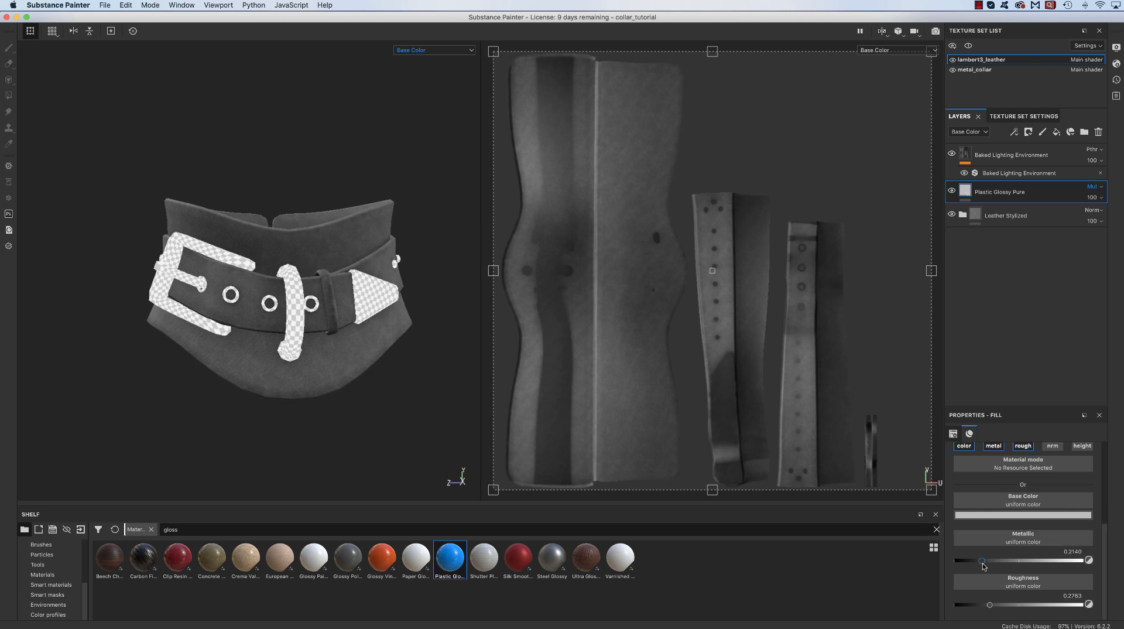
drag(982, 562, 1001, 562)
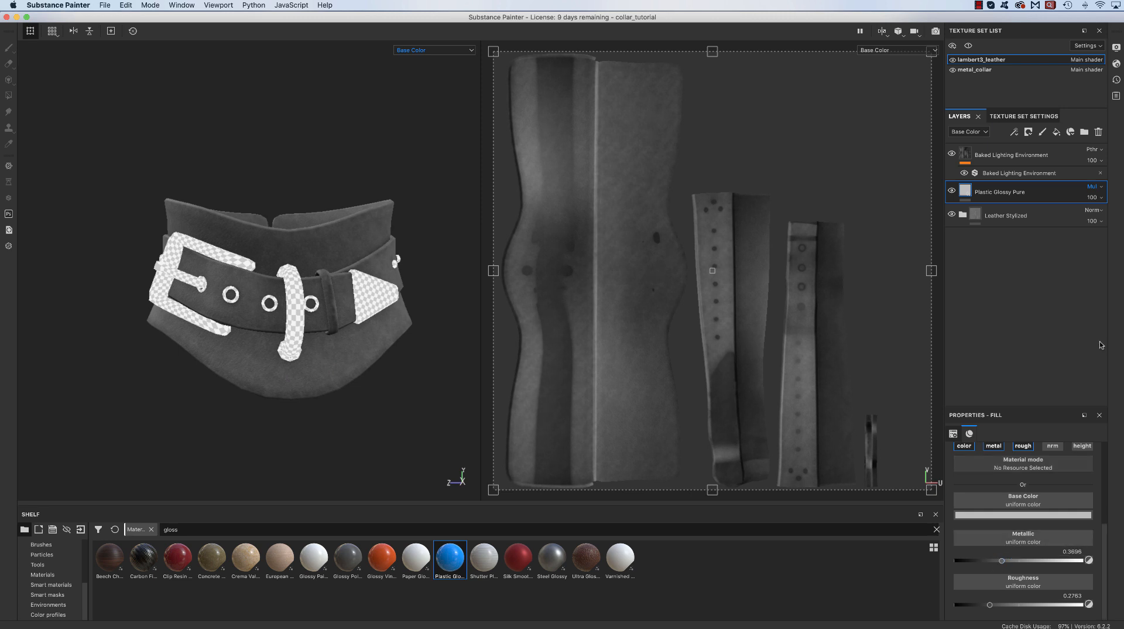
- Try Linear dodge on the Plastic Glossy Pure layer, and settle on the Overlay blend mode
click(1098, 187)
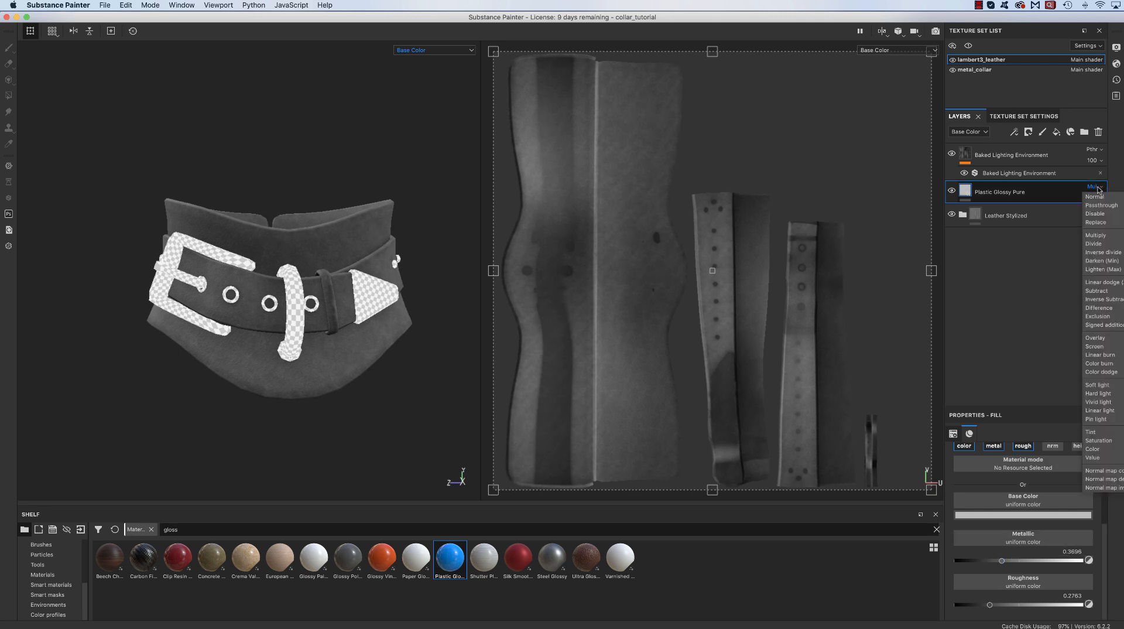
click(1100, 282)
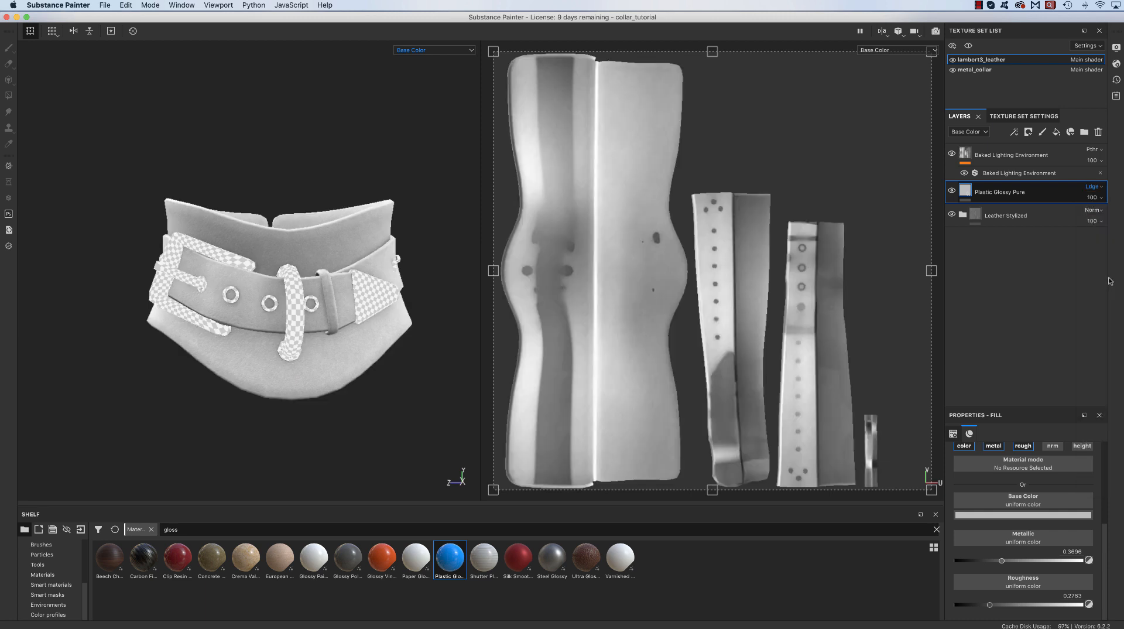
click(1095, 186)
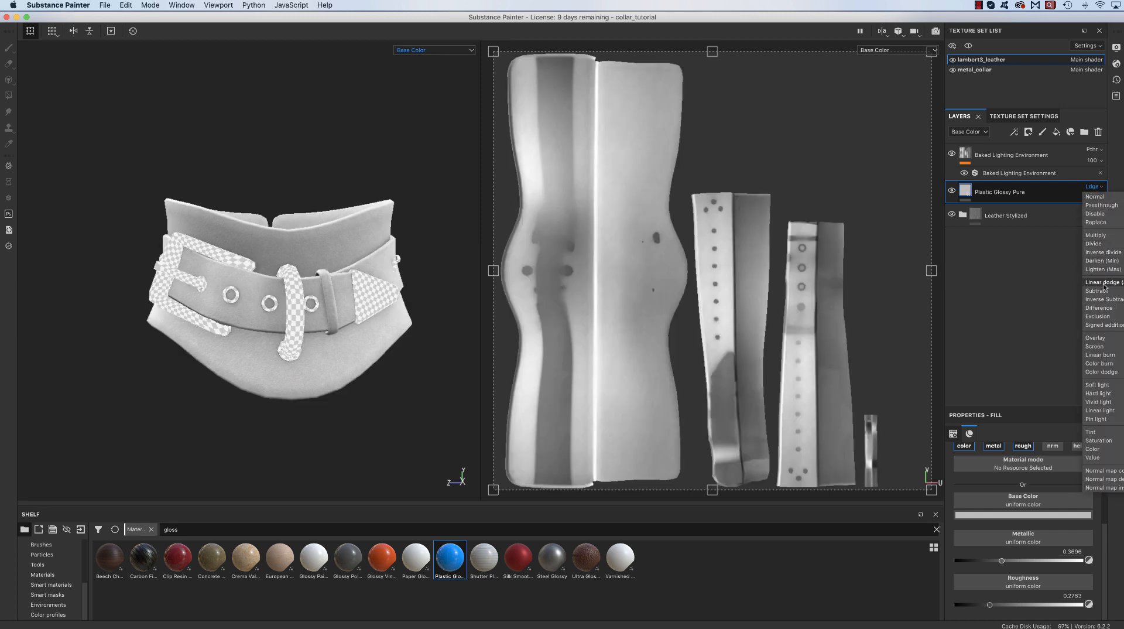
click(1103, 338)
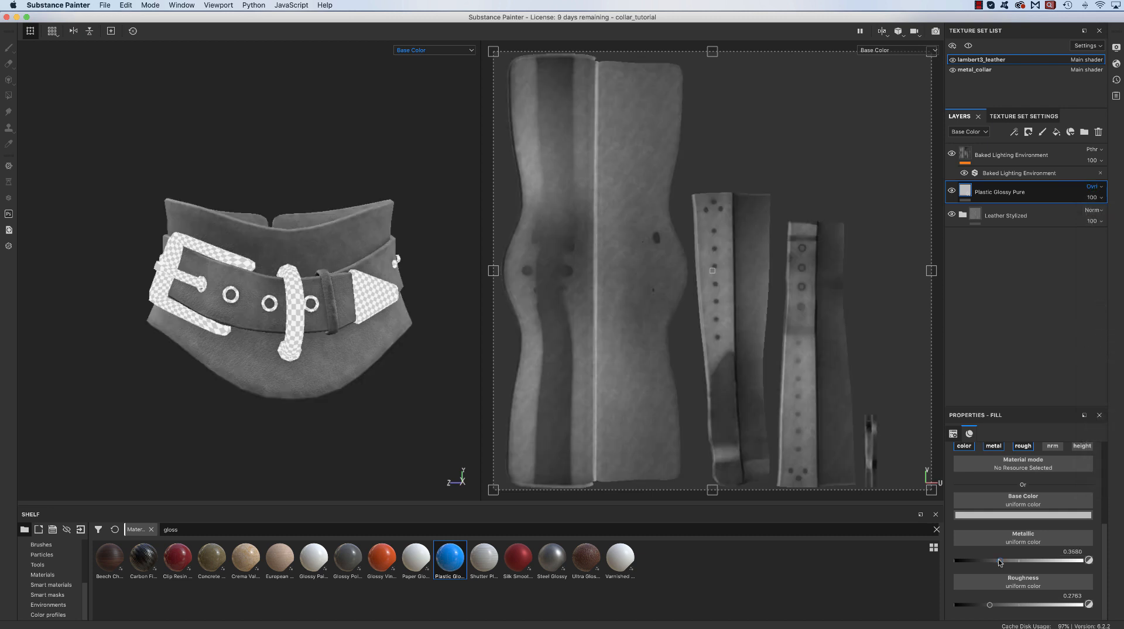
- Raise the Plastic Glossy Pure layer's metallic to about 0.74, lower its roughness, and check the collar from another angle
drag(993, 561, 1049, 553)
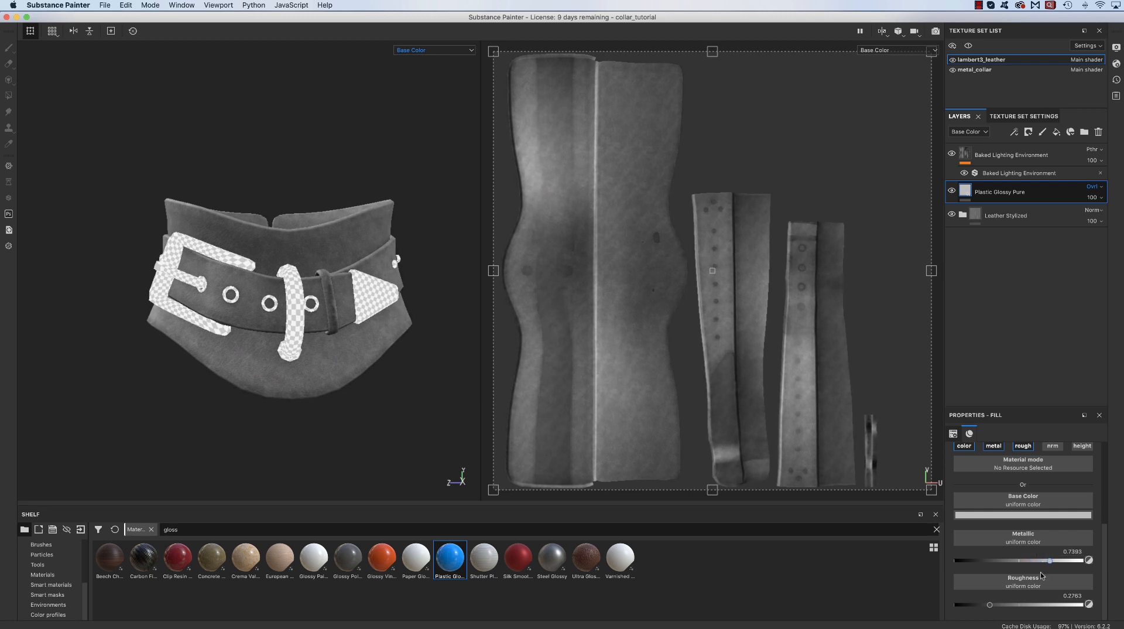
drag(994, 605, 975, 605)
alt+drag(449, 374, 388, 400)
- Set the leather's Baked Lighting Environment filter to a horizontal rotation of about 82 and a vertical rotation of about 6
click(1041, 174)
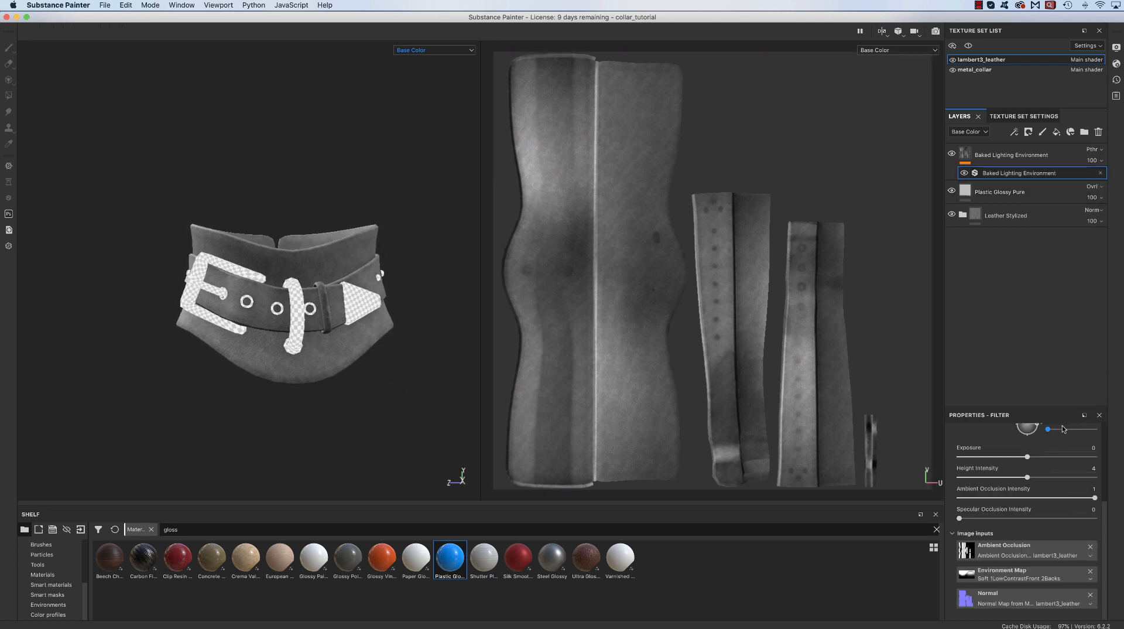
drag(1104, 546, 1057, 477)
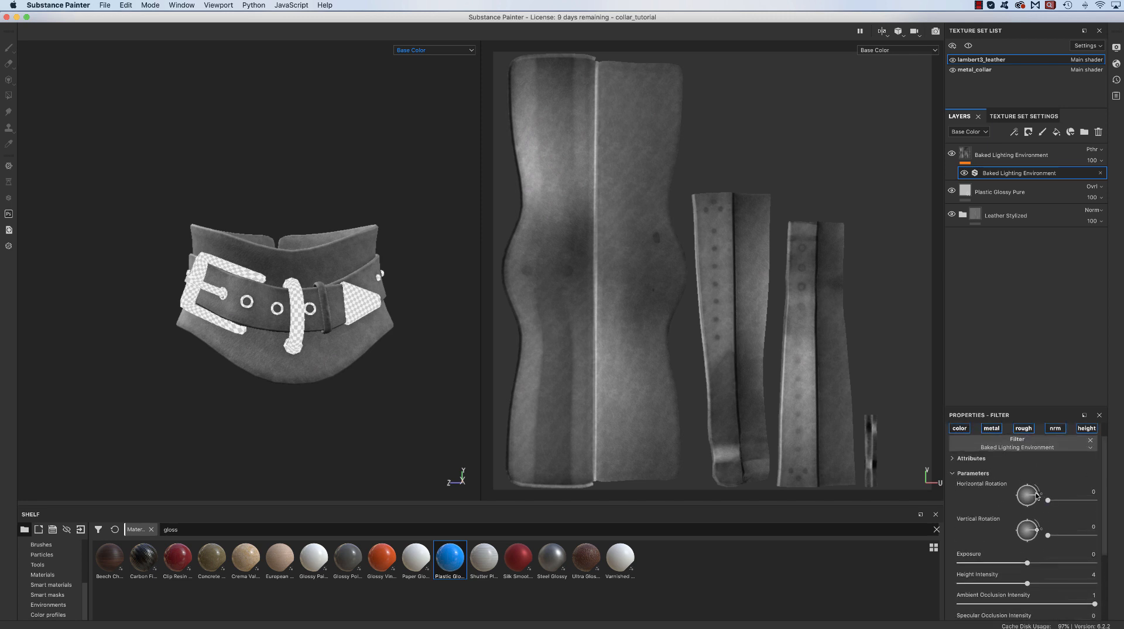
drag(1037, 494, 1031, 485)
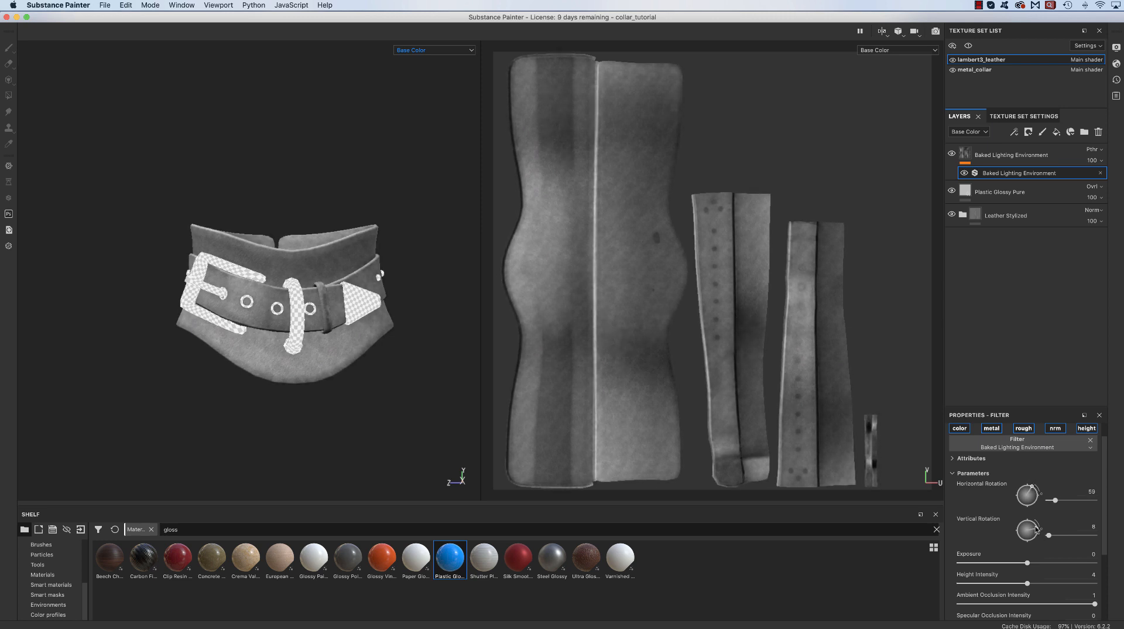
drag(1035, 529, 1028, 488)
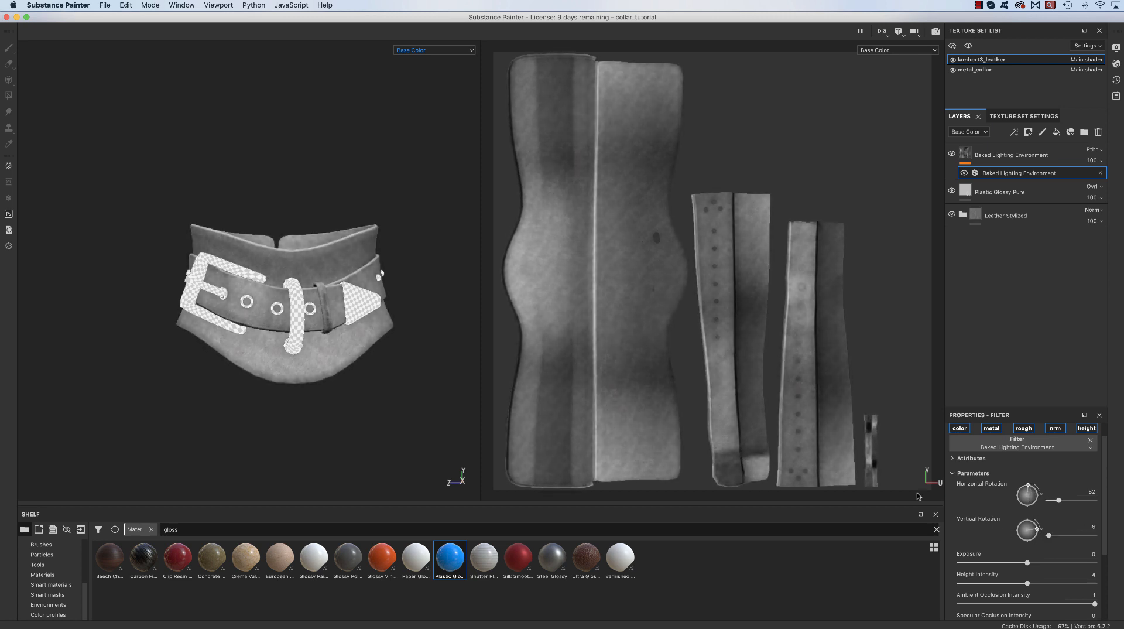
- Examine the lighting on the leather collar from several angles and distances
mouse_move(318, 414)
alt+mouse_down()
mouse_move(426, 409)
mouse_move(582, 427)
mouse_move(314, 400)
alt+mouse_up()
alt+right_drag(314, 400, 317, 389)
alt+drag(318, 389, 348, 364)
alt+right_drag(347, 364, 594, 437)
mouse_move(401, 379)
alt+mouse_down()
mouse_move(427, 359)
mouse_move(387, 369)
alt+mouse_up()
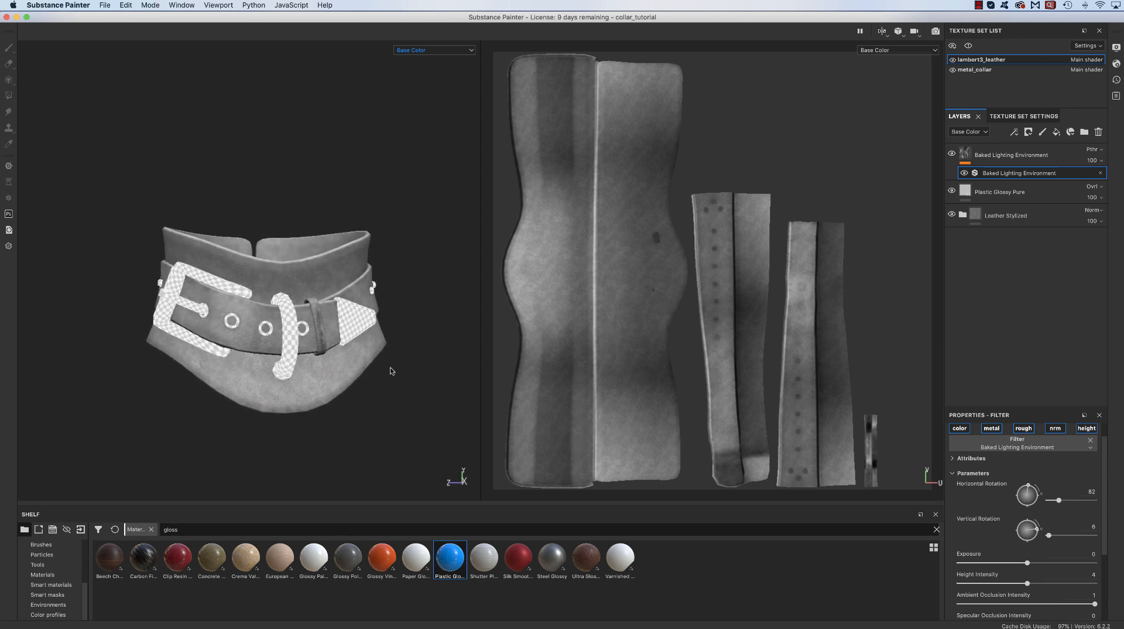
alt+right_drag(386, 369, 295, 389)
alt+drag(295, 390, 323, 406)
alt+right_drag(323, 407, 379, 406)
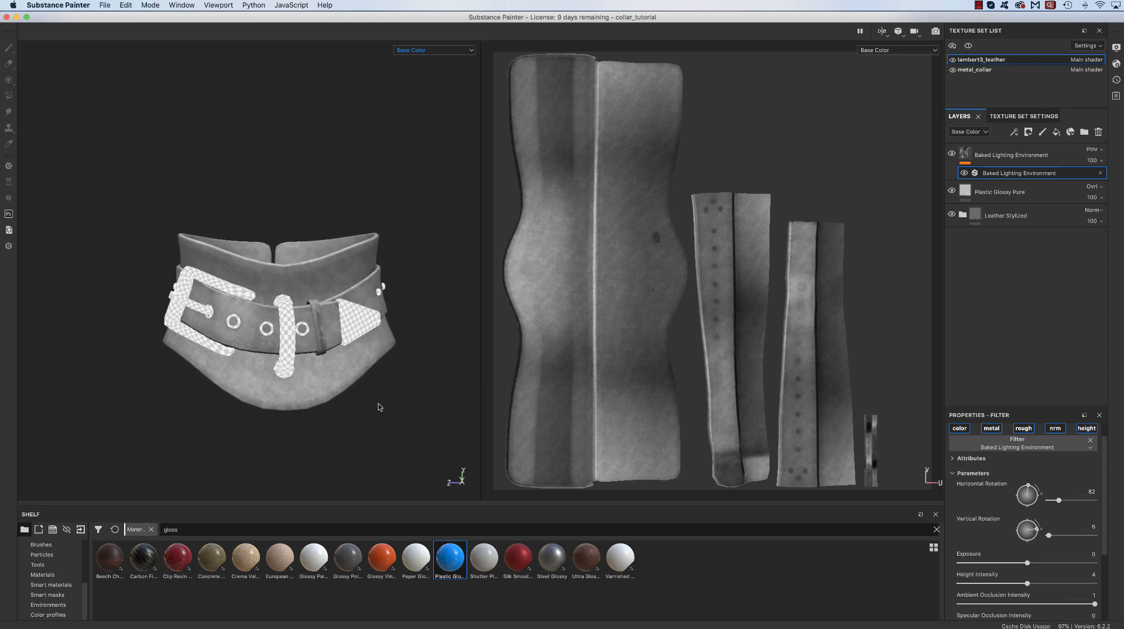
mouse_move(381, 405)
alt+mouse_down()
mouse_move(386, 384)
mouse_move(381, 394)
alt+mouse_up()
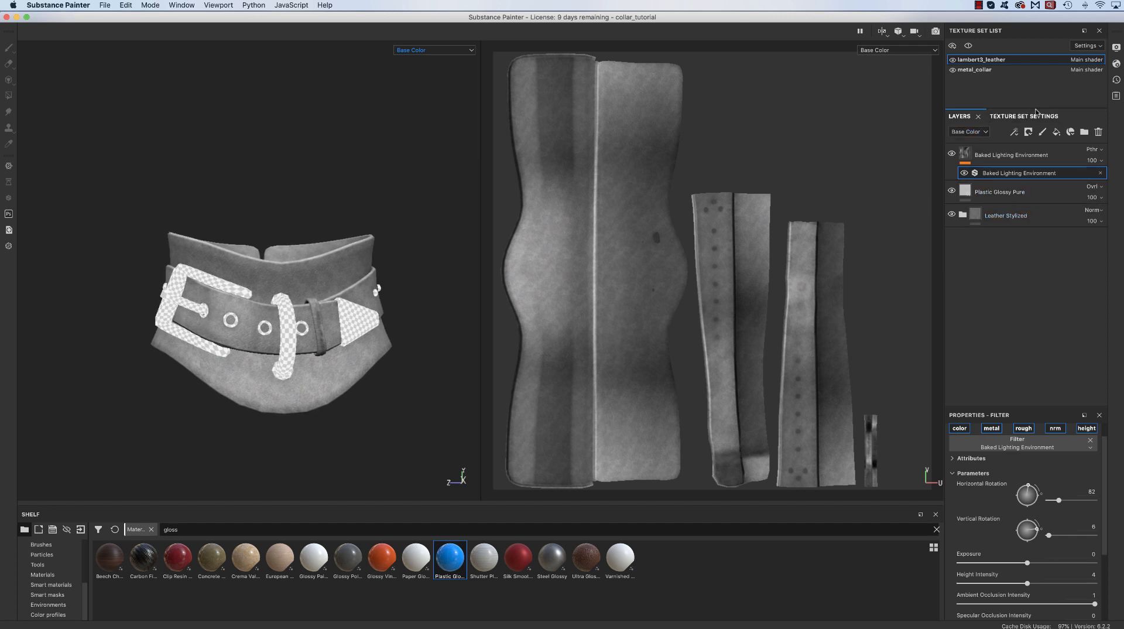
- Add the Gold Pure material to the metal_collar texture set and delete its empty Layer 1
click(993, 70)
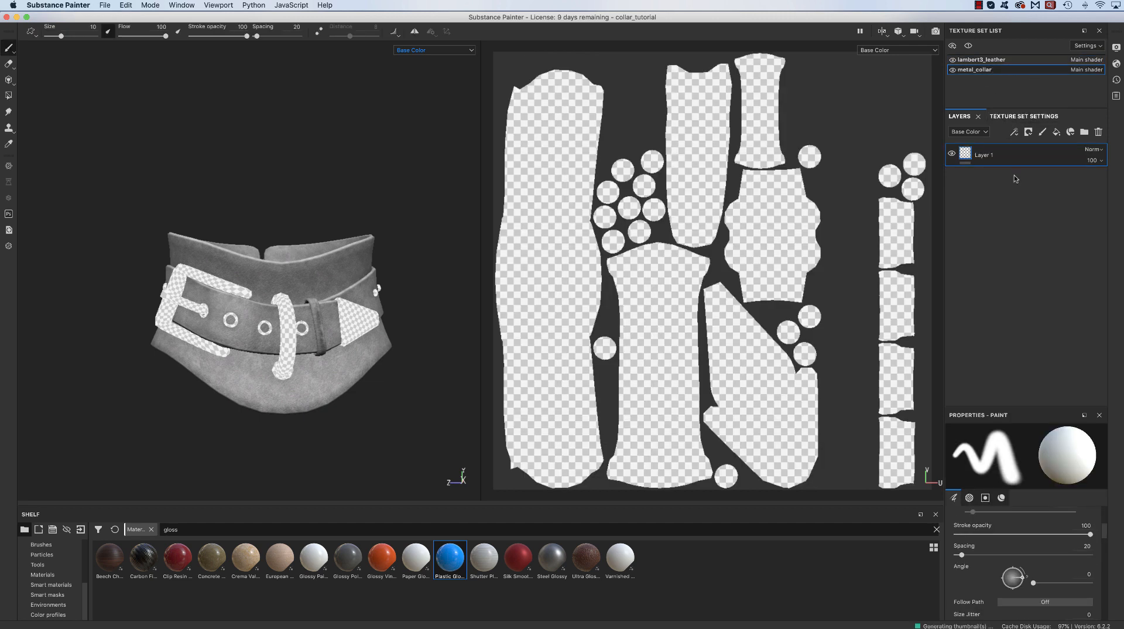
click(42, 574)
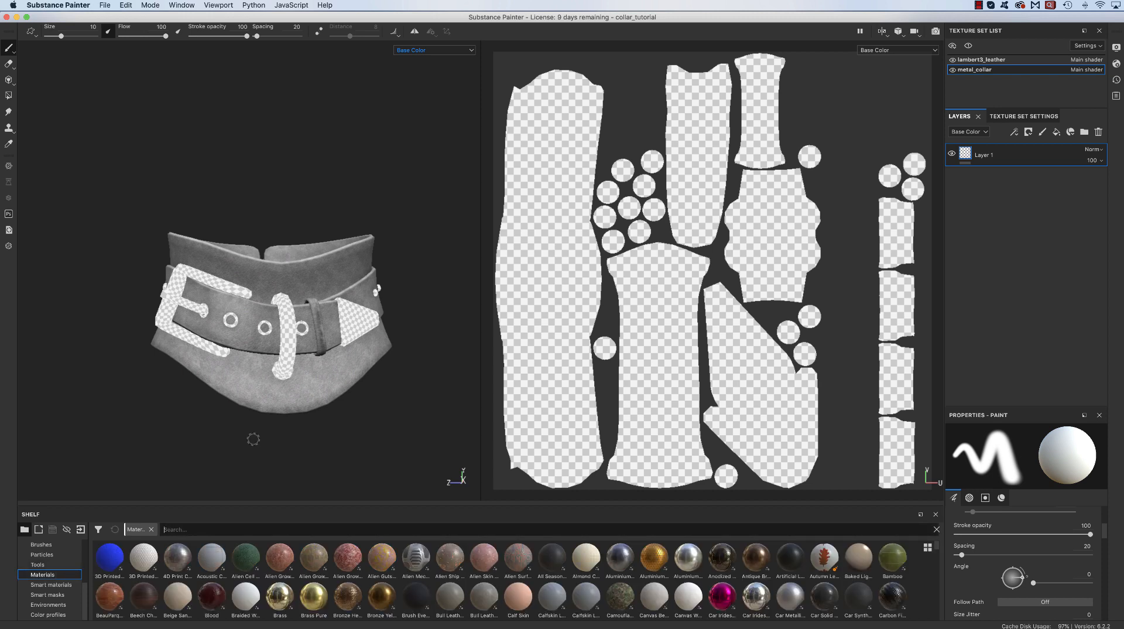
text(gold)
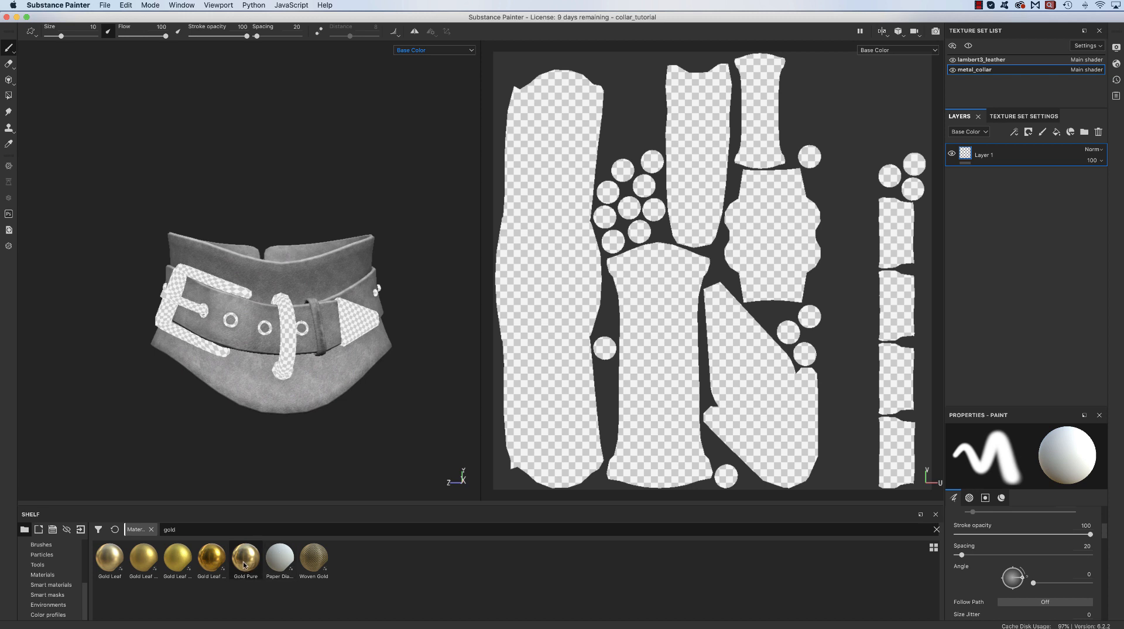
drag(245, 564, 986, 313)
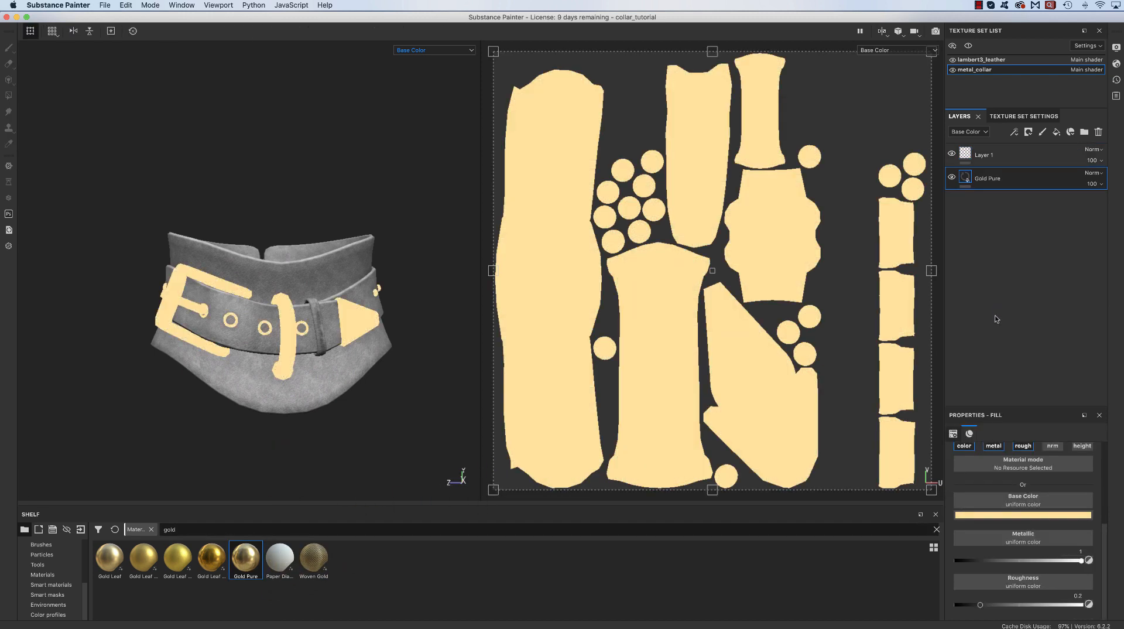
click(1007, 155)
click(1098, 132)
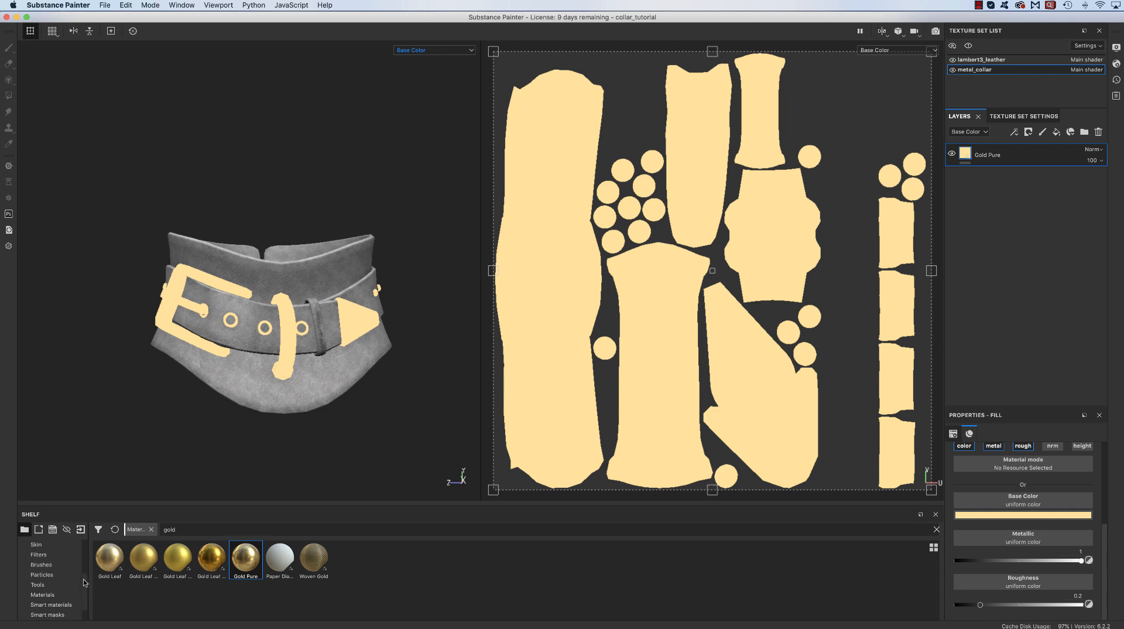
- Add the Baked Lighting Environment filter above the Gold Pure layer
scroll(79, 571, up, 5)
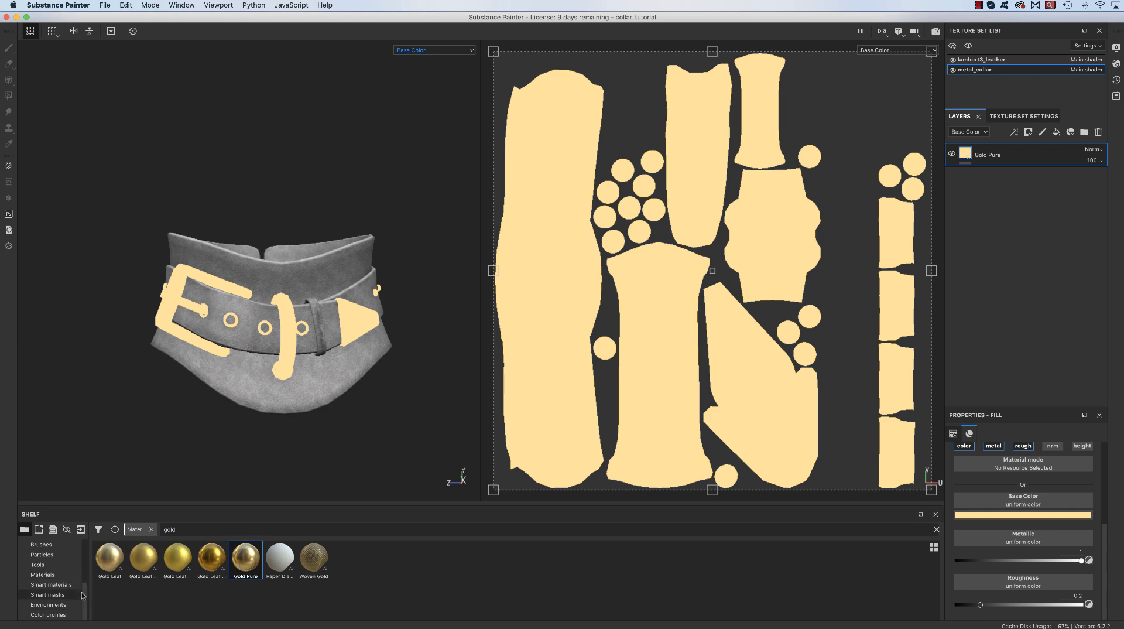
scroll(85, 566, up, 2)
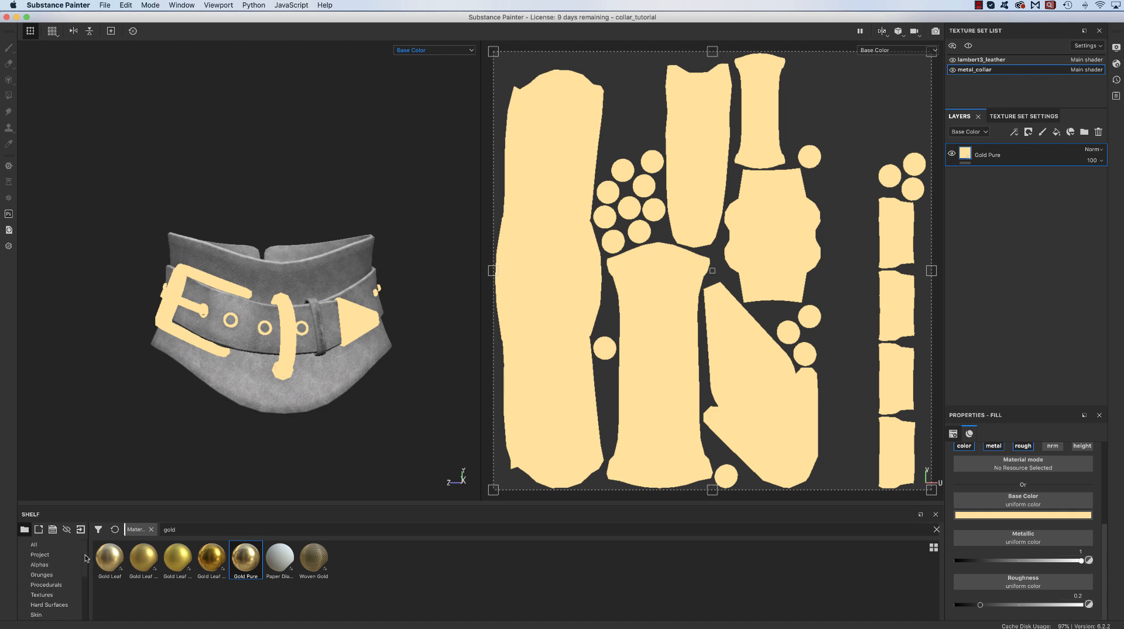
scroll(86, 561, down, 1)
scroll(86, 564, down, 2)
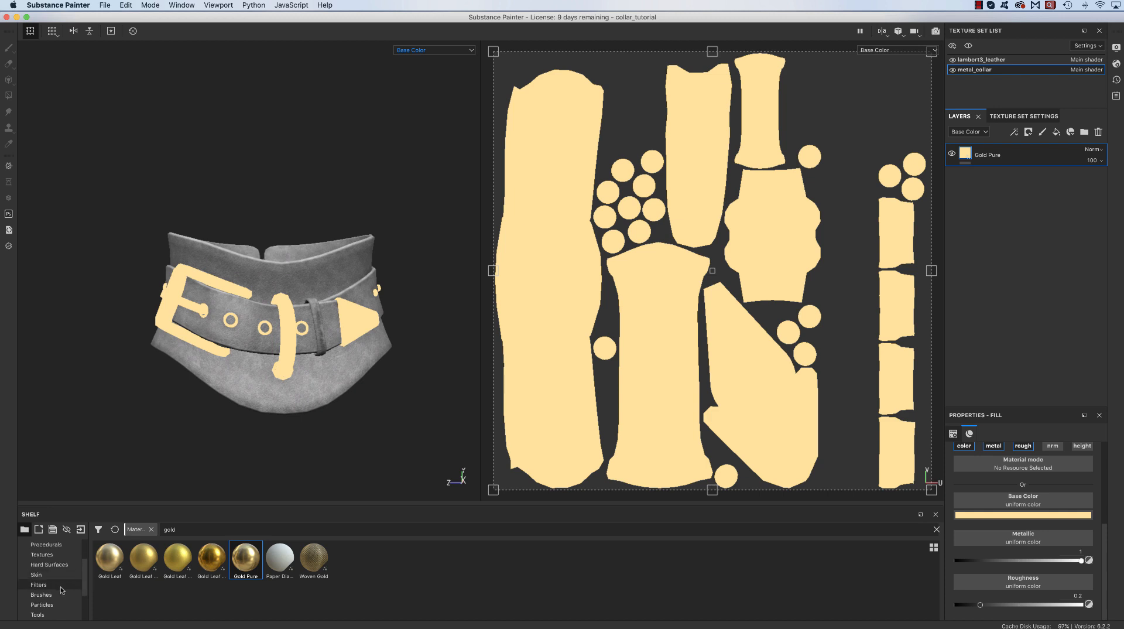
click(65, 585)
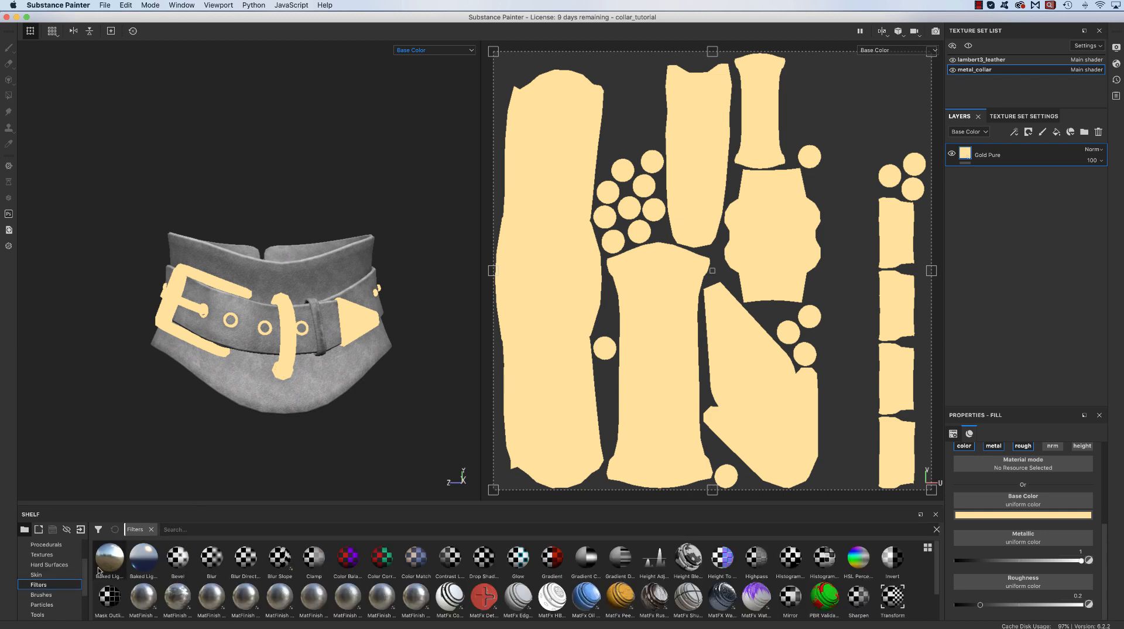
drag(101, 563, 1035, 148)
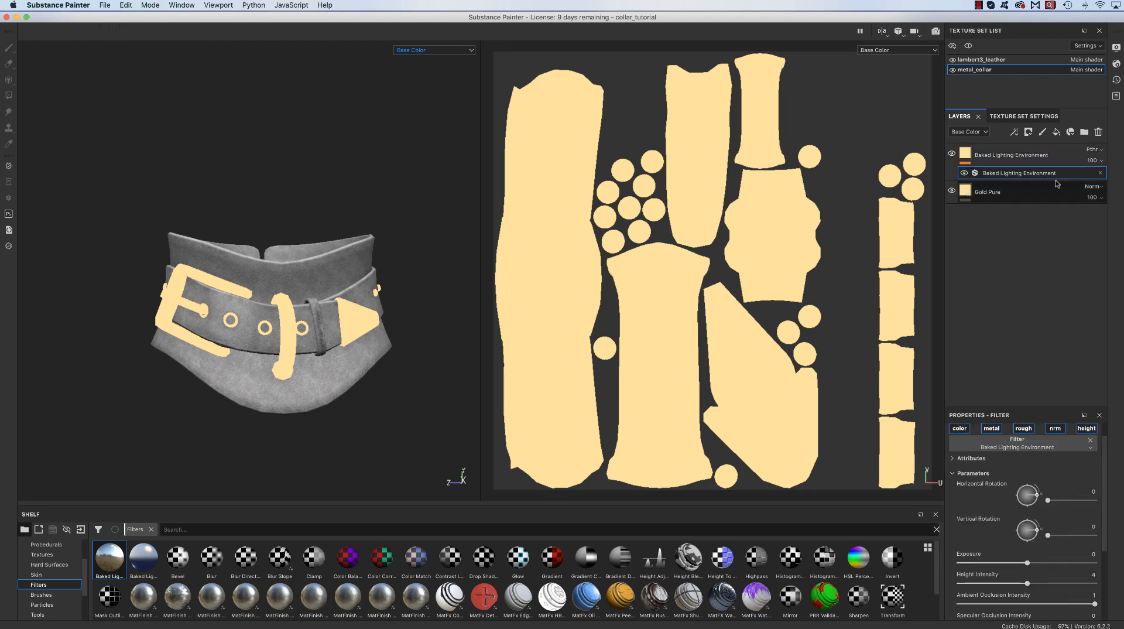
- Try Soft 1LowContrastFront 2Backs as the environment map of the metal's lighting filter, and settle on Panorama
drag(1104, 488, 1107, 574)
scroll(79, 604, down, 3)
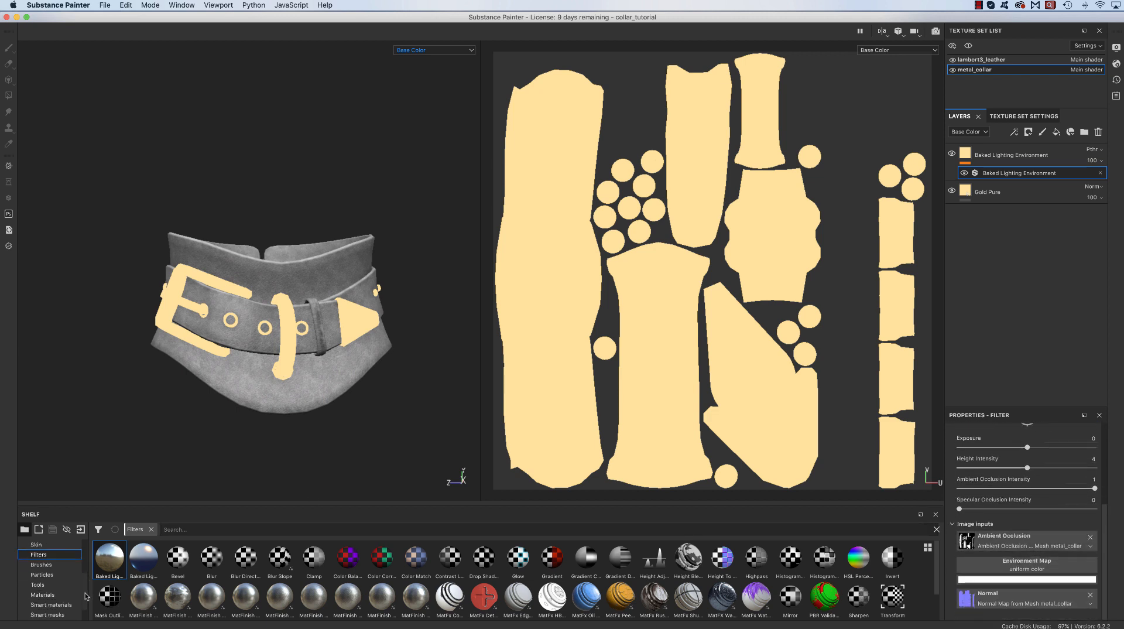
click(79, 604)
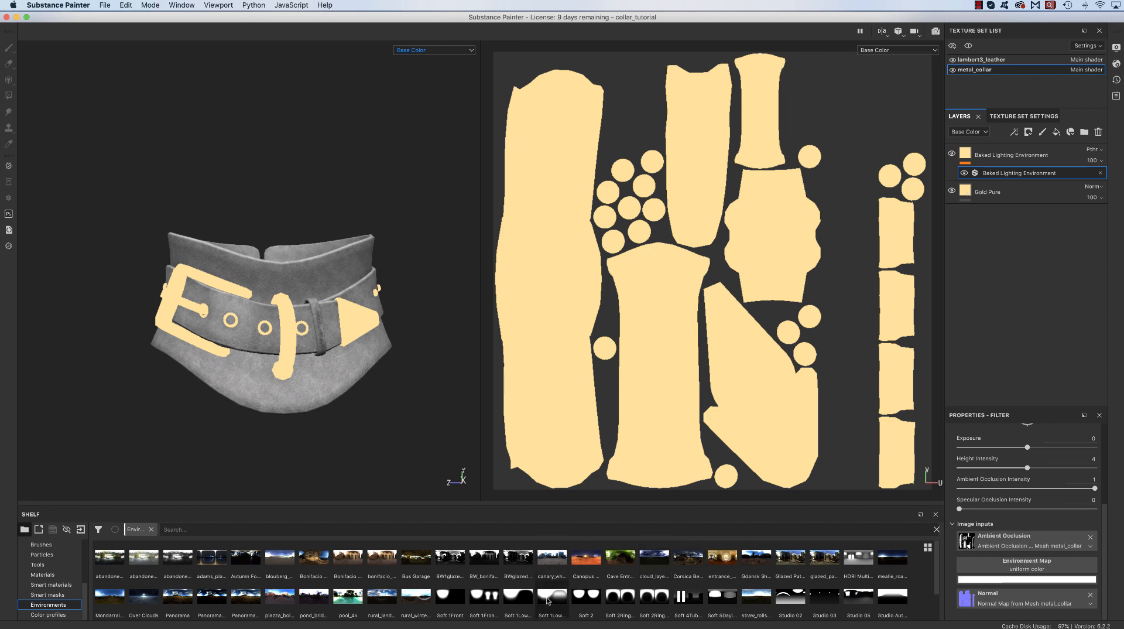
mouse_move(550, 600)
mouse_down()
mouse_move(586, 571)
mouse_move(1037, 565)
mouse_up()
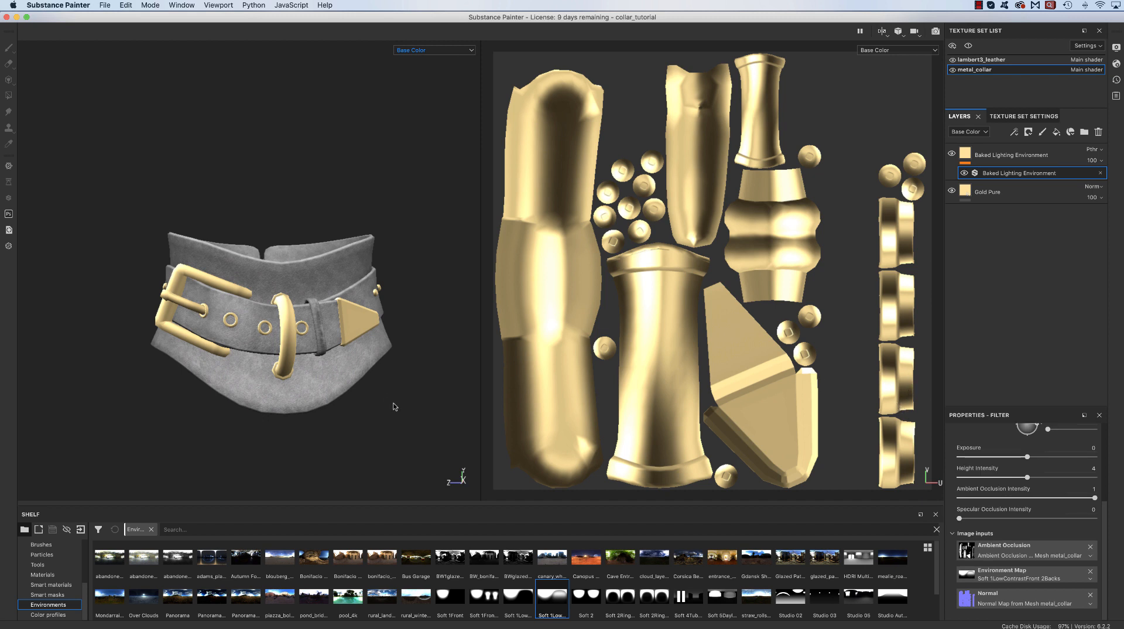
mouse_move(380, 397)
alt+mouse_down()
mouse_move(381, 409)
mouse_move(432, 427)
mouse_move(396, 461)
mouse_move(347, 449)
mouse_move(359, 396)
mouse_move(383, 403)
mouse_move(366, 401)
mouse_move(357, 418)
mouse_move(371, 413)
alt+mouse_up()
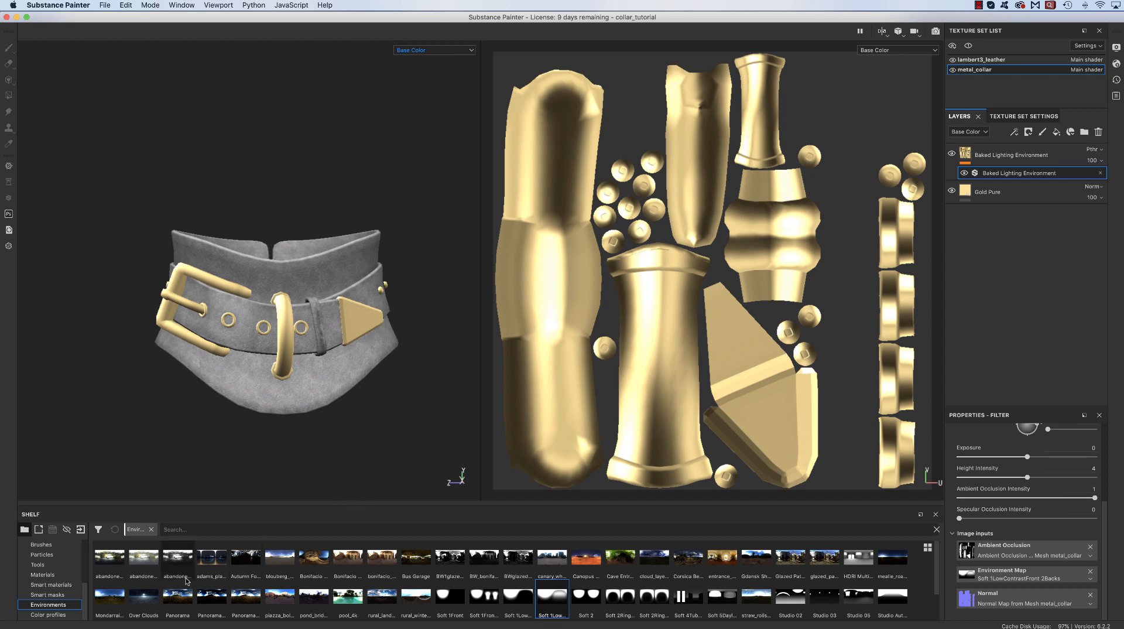
drag(178, 597, 1012, 577)
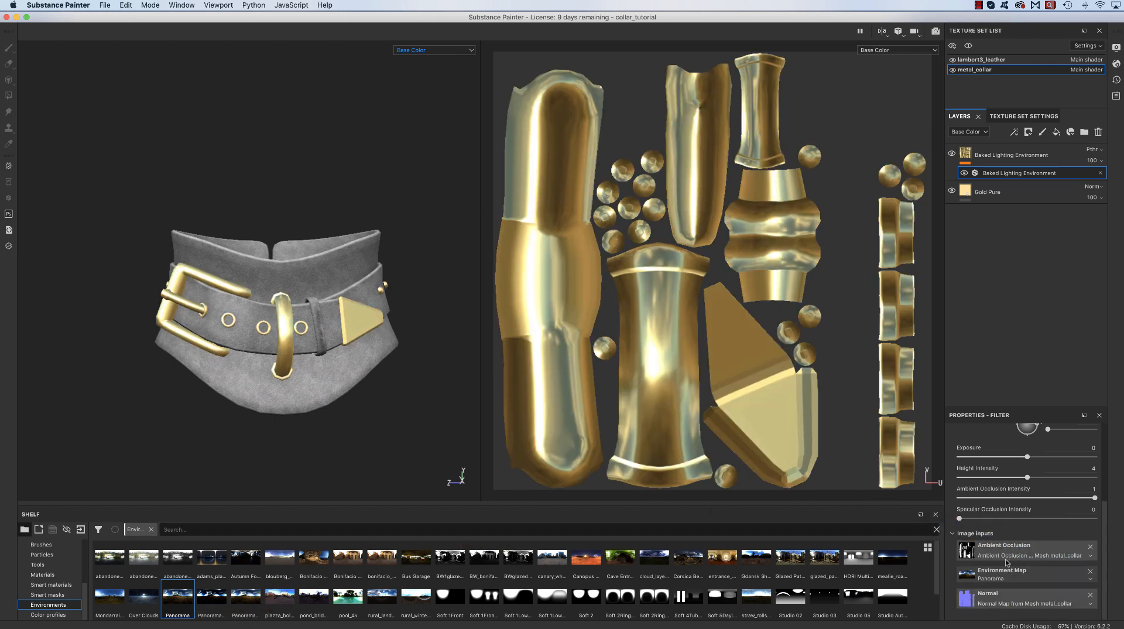
alt+drag(378, 417, 341, 409)
alt+right_drag(404, 438, 401, 431)
alt+drag(401, 431, 403, 428)
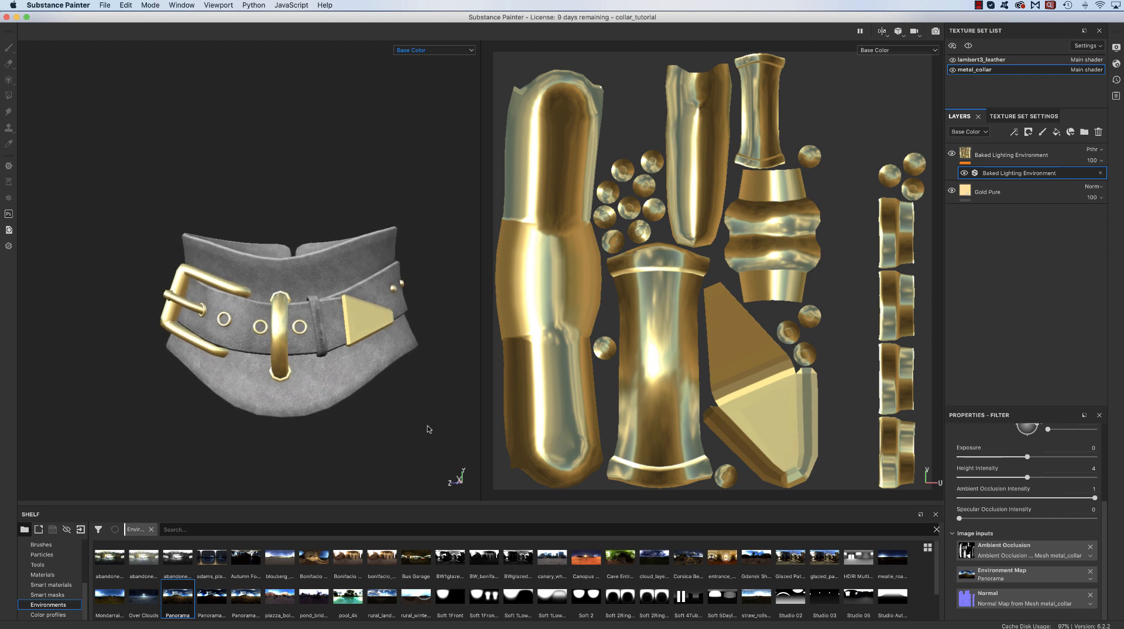
- Lower the Gold Pure layer's roughness to about 0.11
click(964, 193)
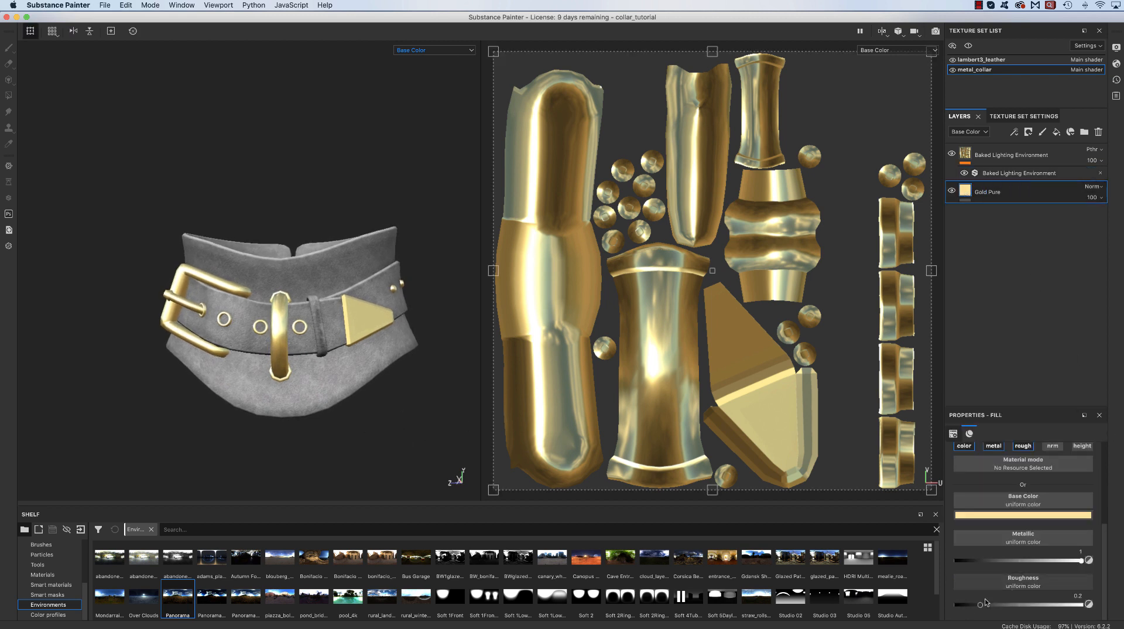
mouse_move(983, 605)
mouse_down()
mouse_move(1009, 605)
mouse_move(979, 605)
mouse_up()
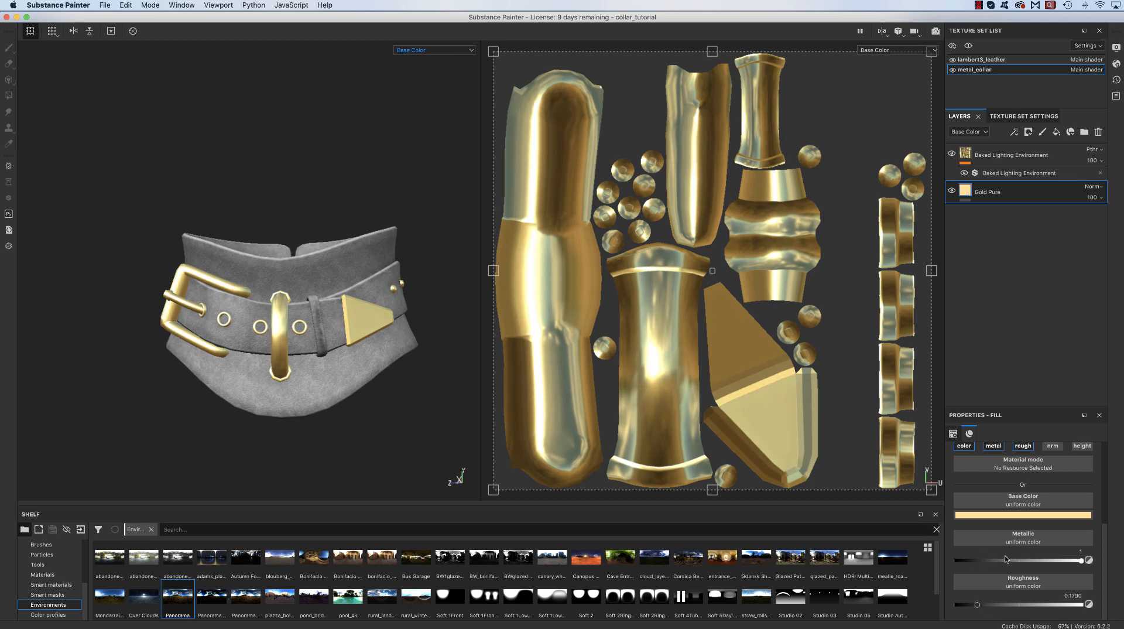
mouse_move(1081, 561)
mouse_down()
mouse_move(1022, 565)
mouse_move(1082, 561)
mouse_up()
drag(979, 606, 970, 607)
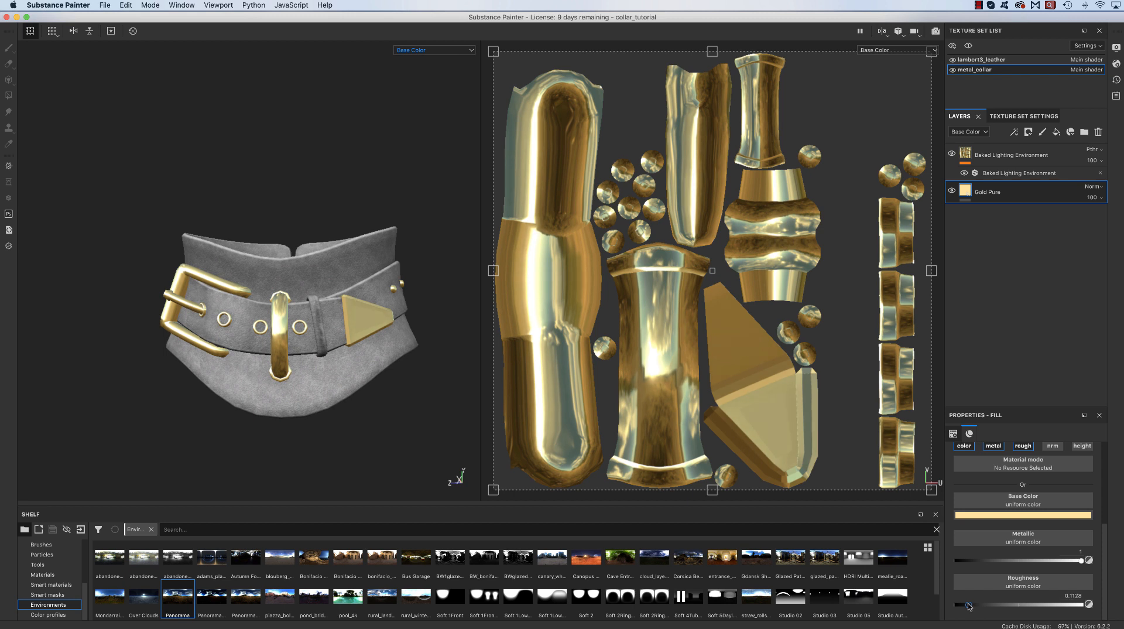
- Inspect the collar's gold hardware and leather up close and from several angles
alt+drag(395, 390, 384, 426)
alt+right_drag(384, 427, 393, 426)
alt+drag(393, 426, 397, 427)
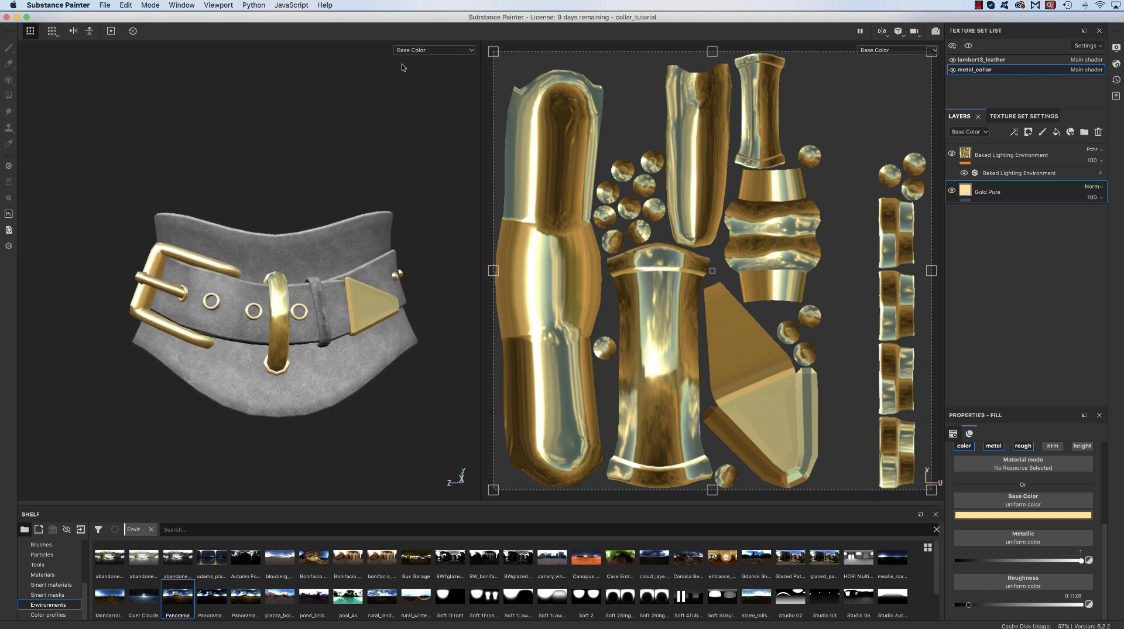
alt+drag(371, 431, 344, 434)
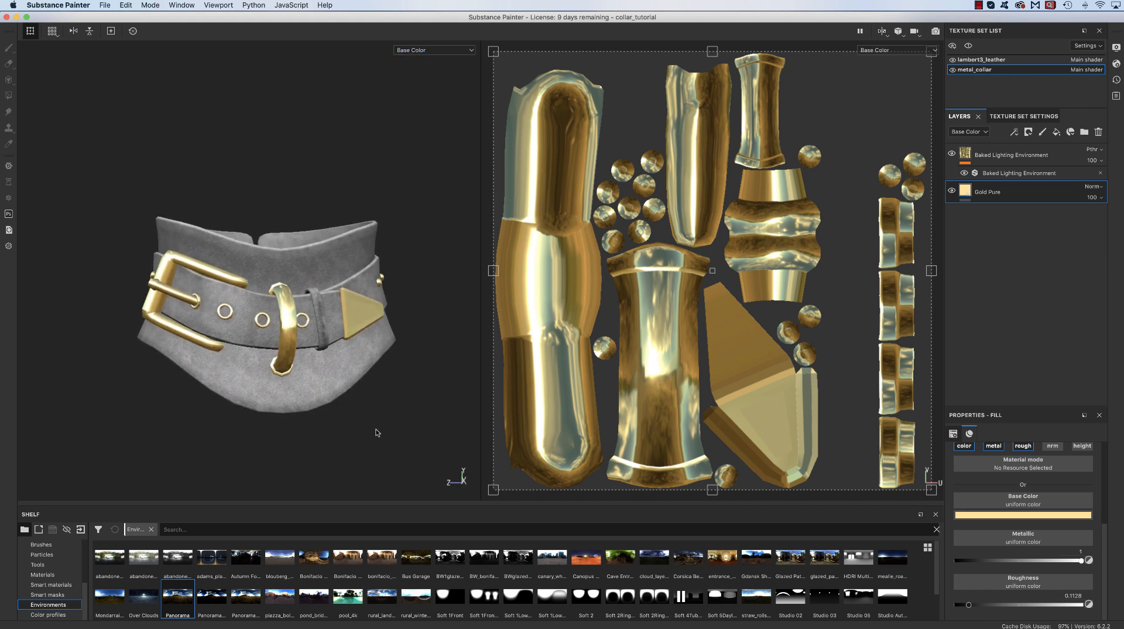
alt+drag(378, 432, 361, 400)
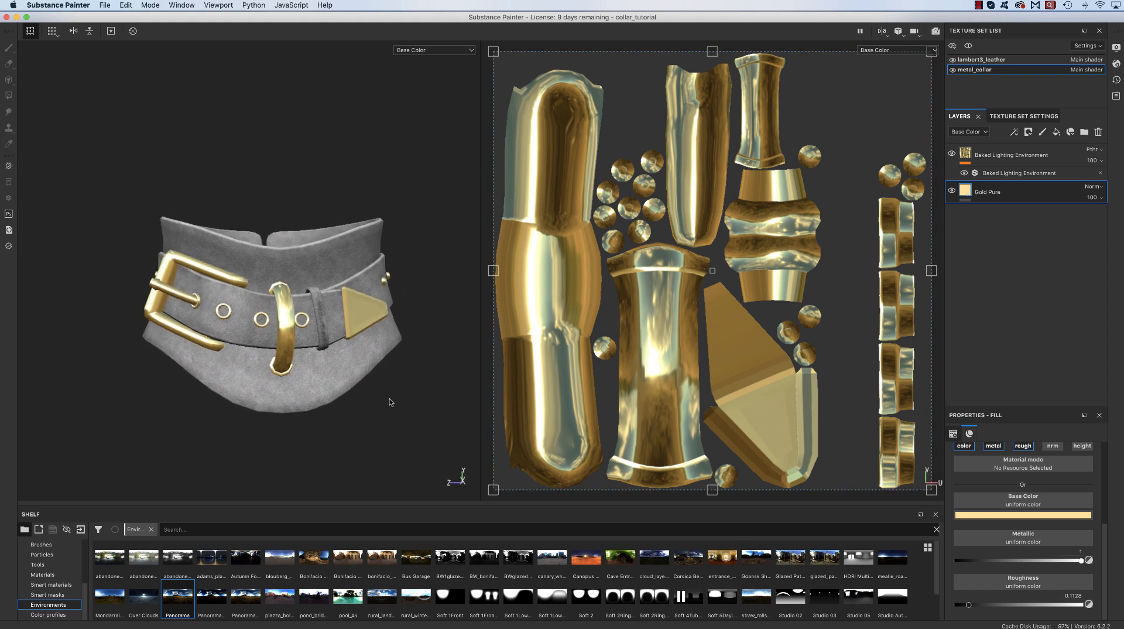
alt+drag(389, 401, 382, 336)
alt+drag(425, 378, 321, 413)
mouse_move(349, 396)
alt+mouse_down()
mouse_move(469, 371)
mouse_move(364, 404)
alt+mouse_up()
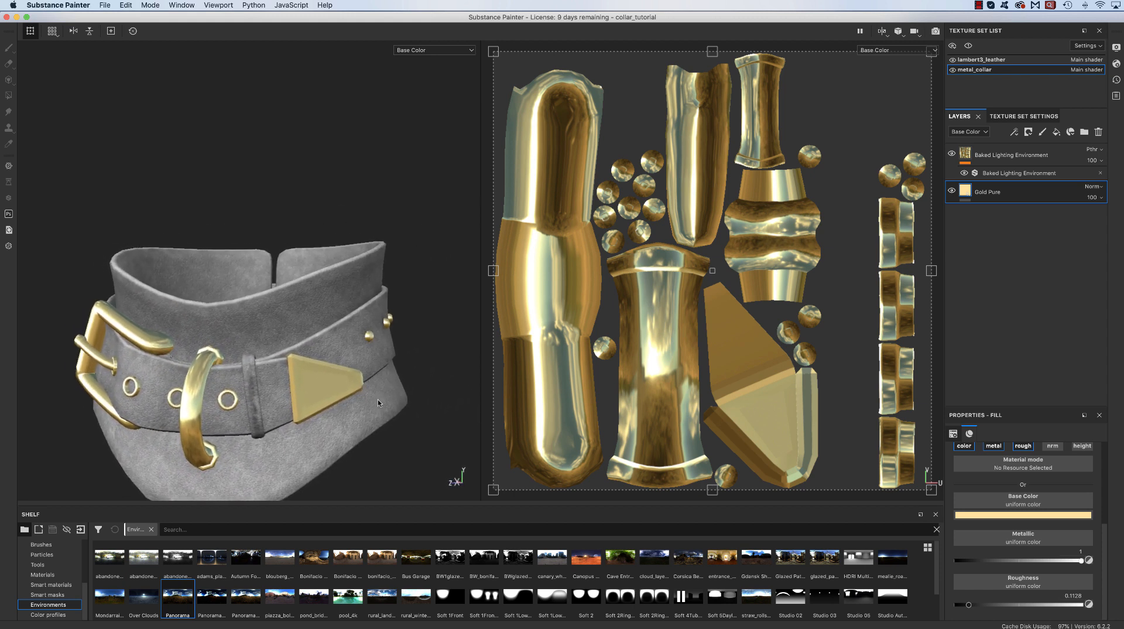
alt+right_drag(351, 404, 270, 431)
mouse_move(336, 402)
alt+mouse_down()
mouse_move(371, 422)
mouse_move(410, 396)
mouse_move(342, 412)
mouse_move(384, 375)
mouse_move(334, 409)
alt+mouse_up()
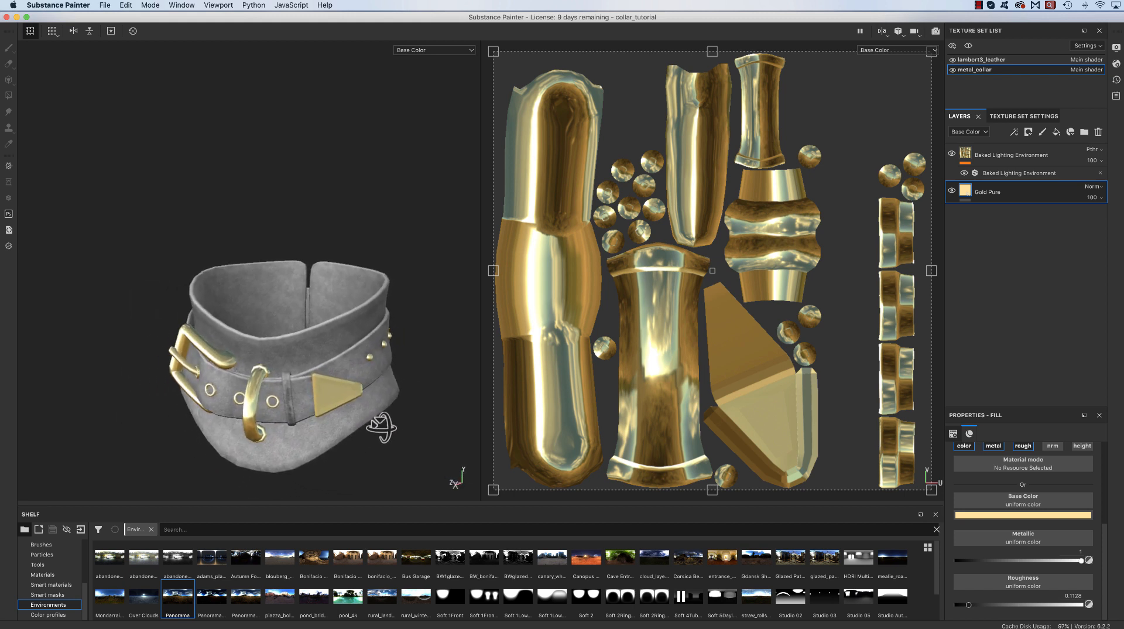
alt+drag(381, 427, 344, 436)
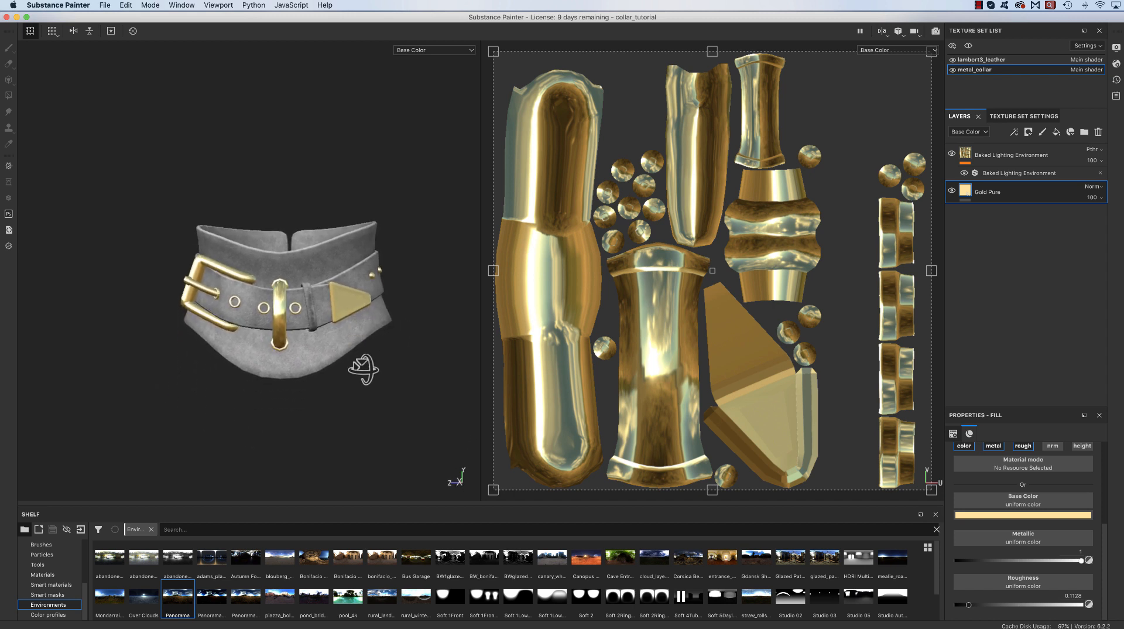
alt+drag(363, 369, 379, 415)
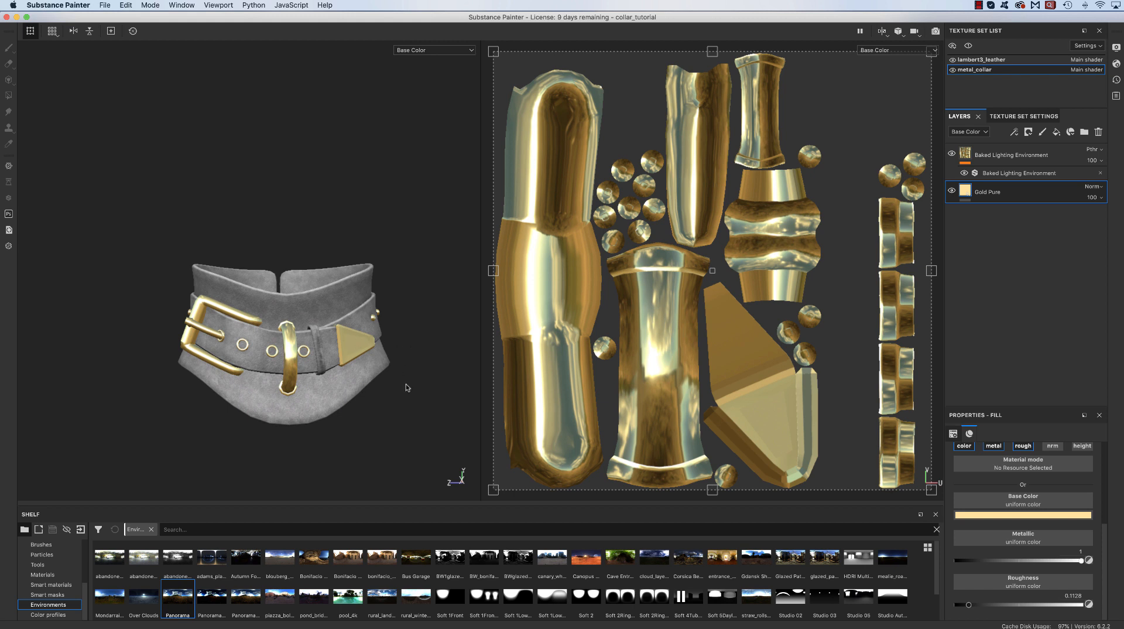
alt+drag(407, 387, 349, 359)
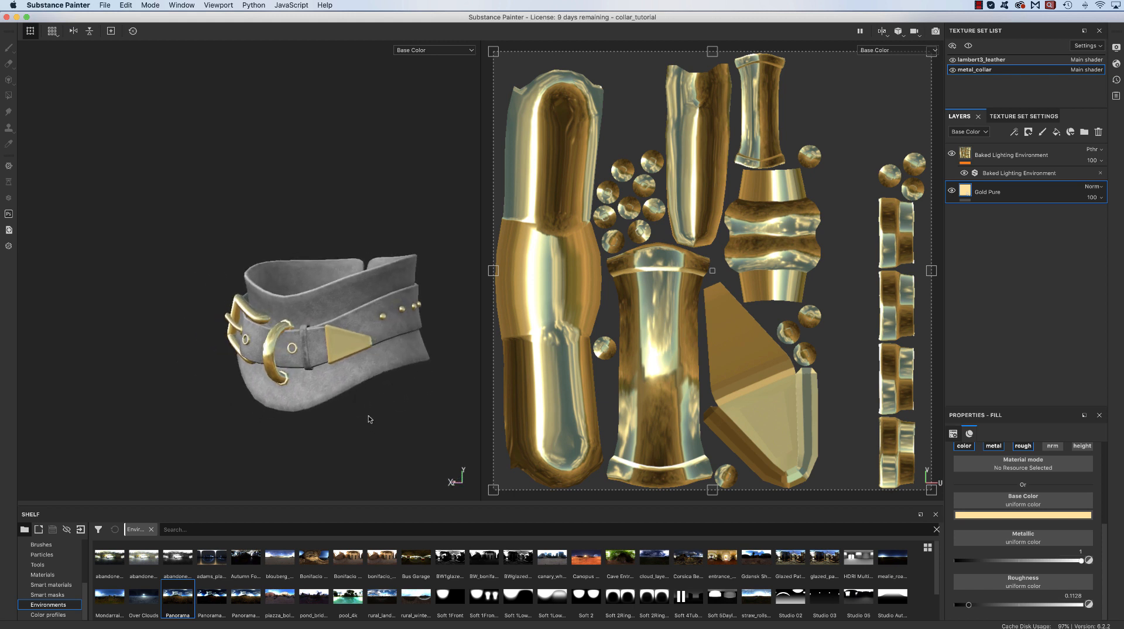
alt+drag(370, 419, 419, 401)
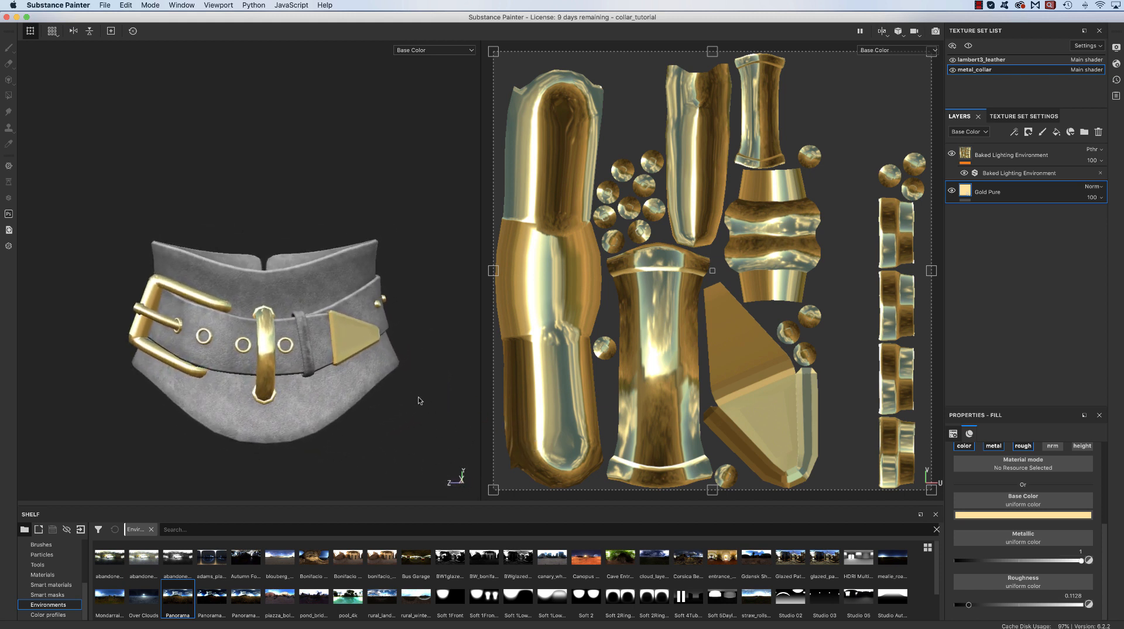
- Set the horizontal rotation of the metal's Baked Lighting Environment filter to 22
click(1046, 173)
scroll(1106, 515, down, 5)
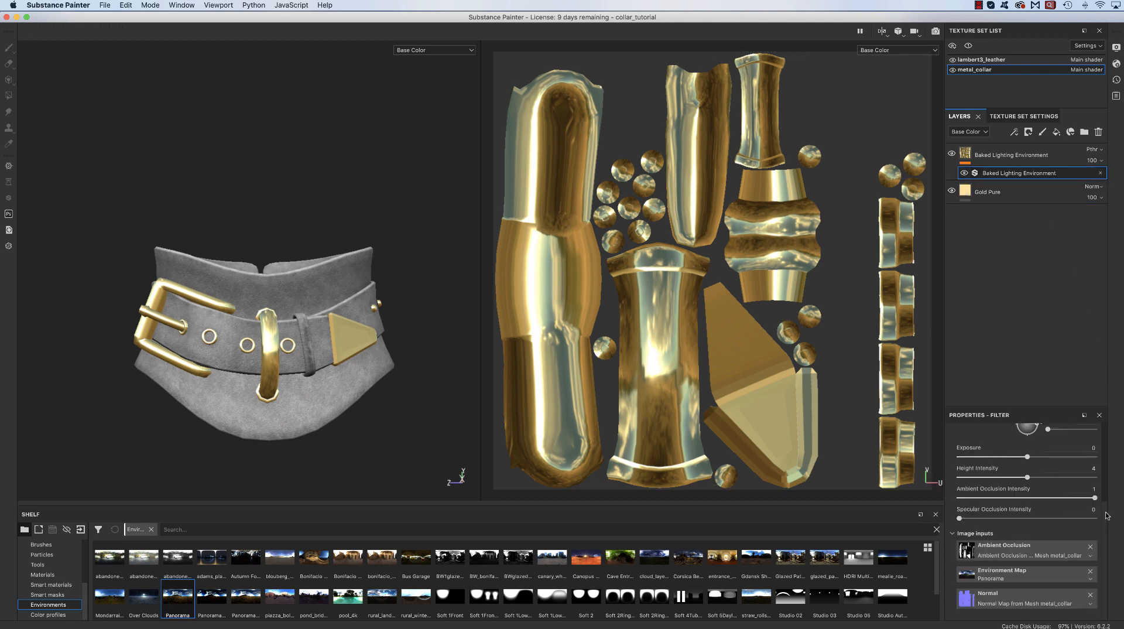
scroll(1106, 515, up, 4)
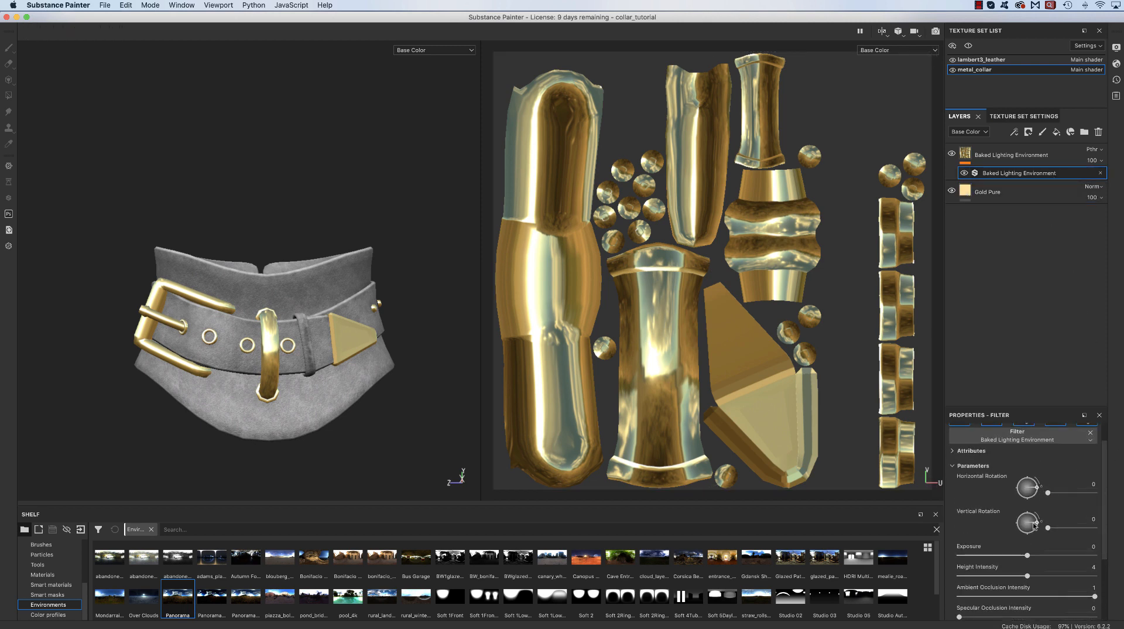
mouse_move(1037, 523)
mouse_down()
mouse_move(1030, 515)
mouse_move(1035, 523)
mouse_up()
drag(1037, 488, 1034, 486)
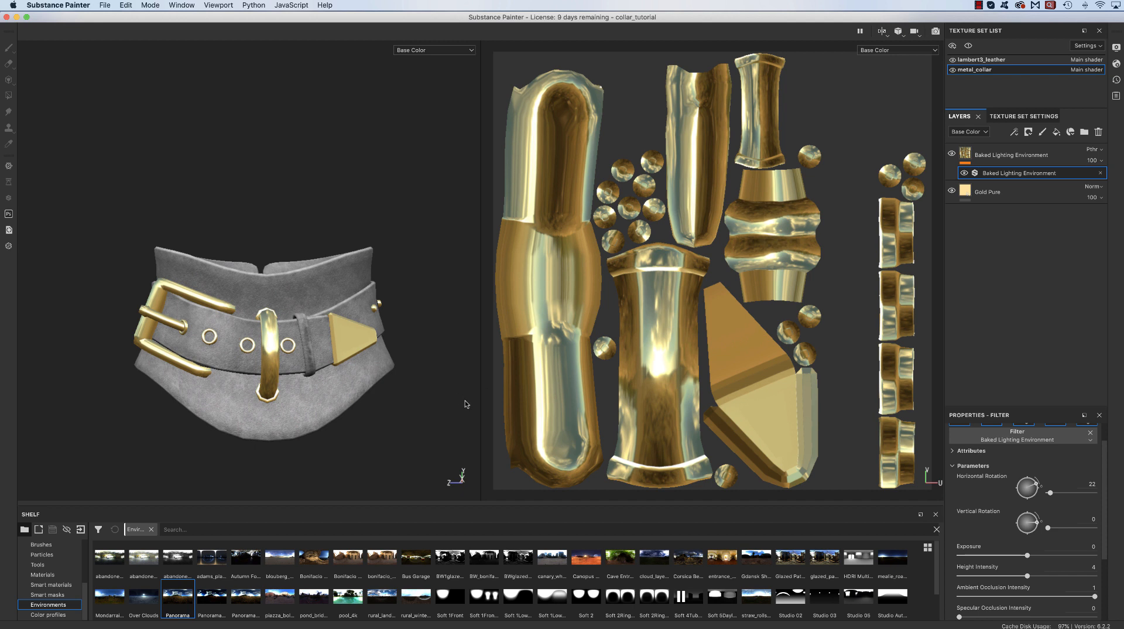
alt+drag(436, 432, 334, 399)
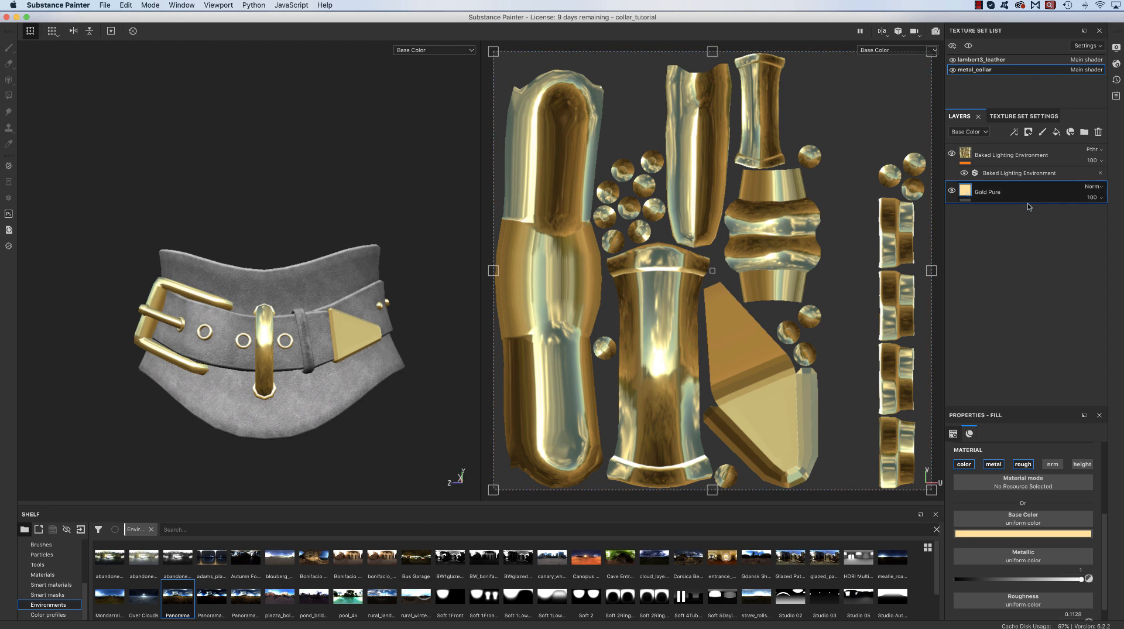
- Add a fill layer with a black mask between the Gold Pure layer and the Baked Lighting Environment layer
click(1056, 132)
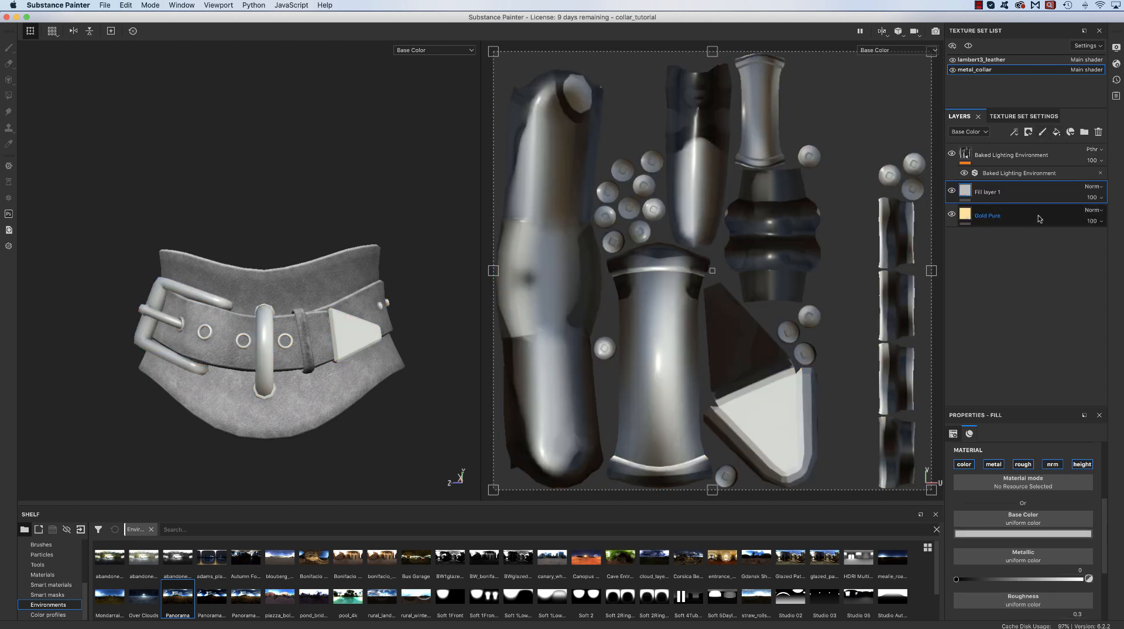
click(1029, 132)
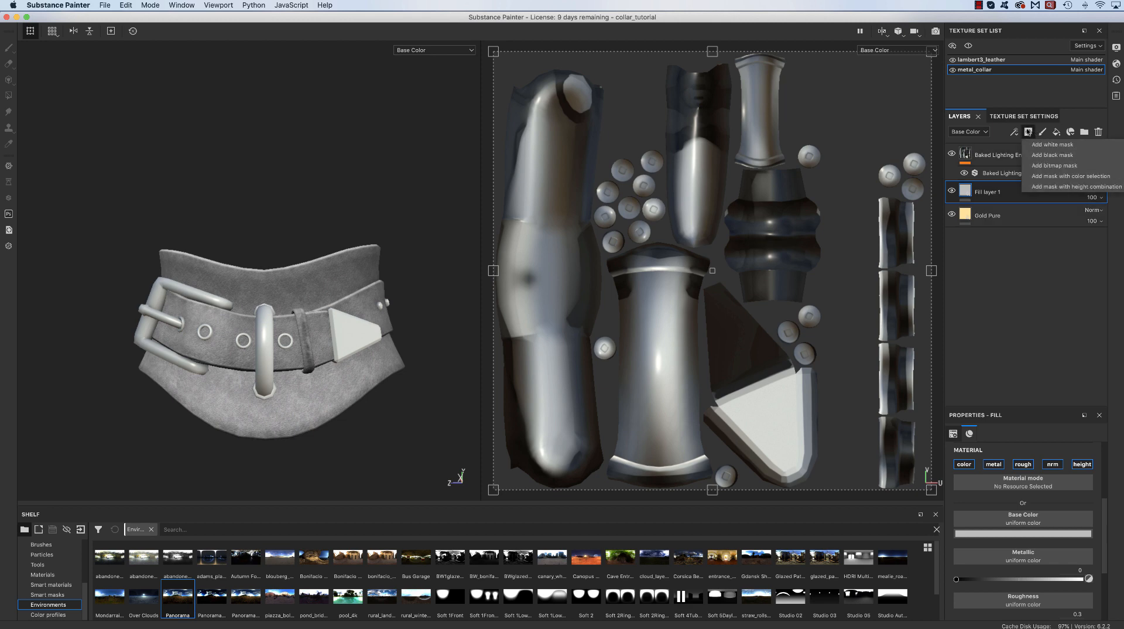
click(1043, 156)
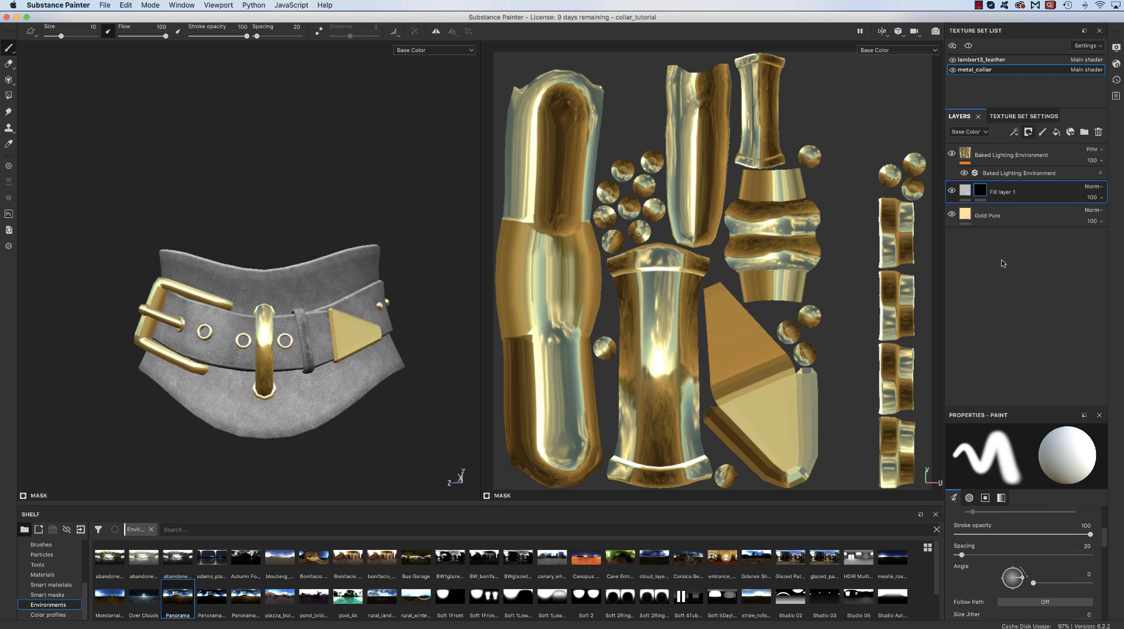
- Turn off the color, metal and rough channels of Fill layer 1, keeping only normal and height active
click(964, 190)
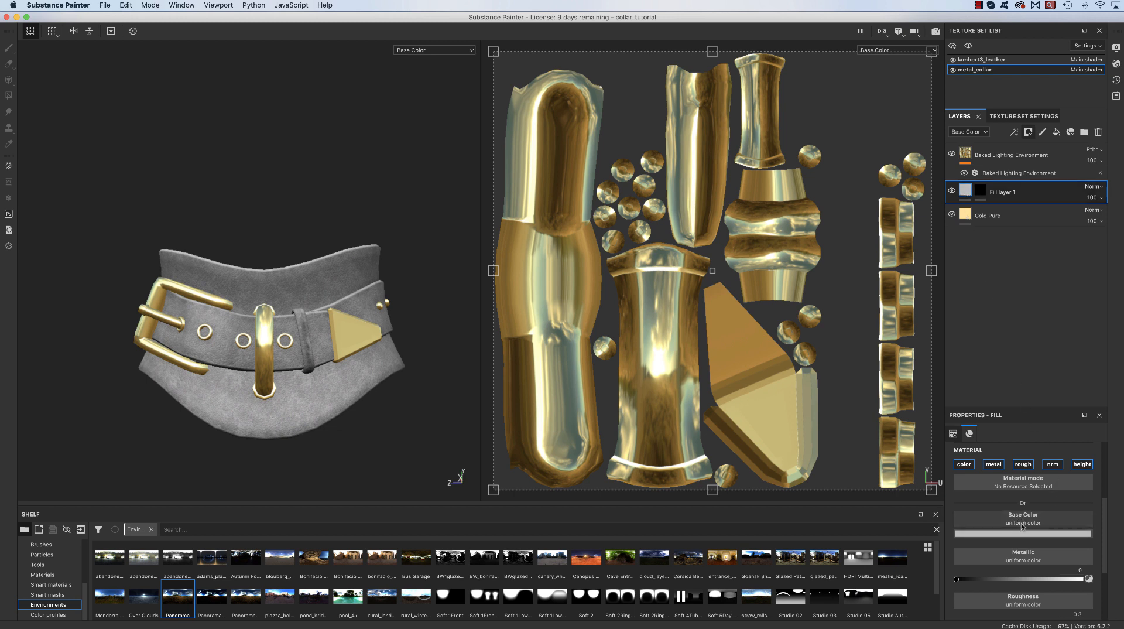
scroll(1105, 518, up, 3)
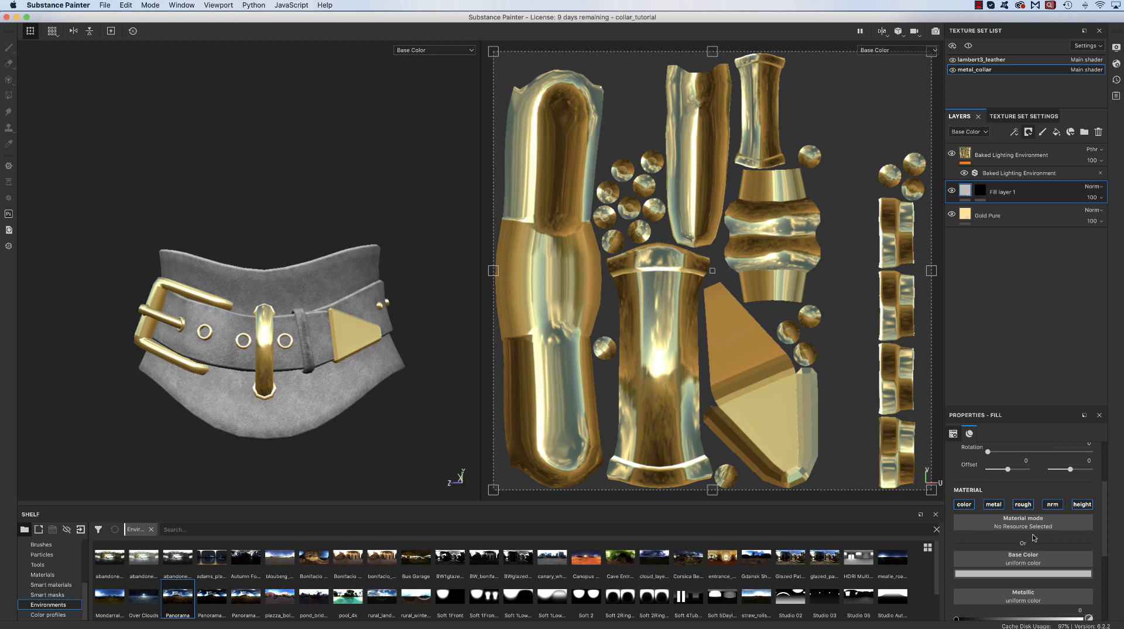
click(963, 504)
click(993, 504)
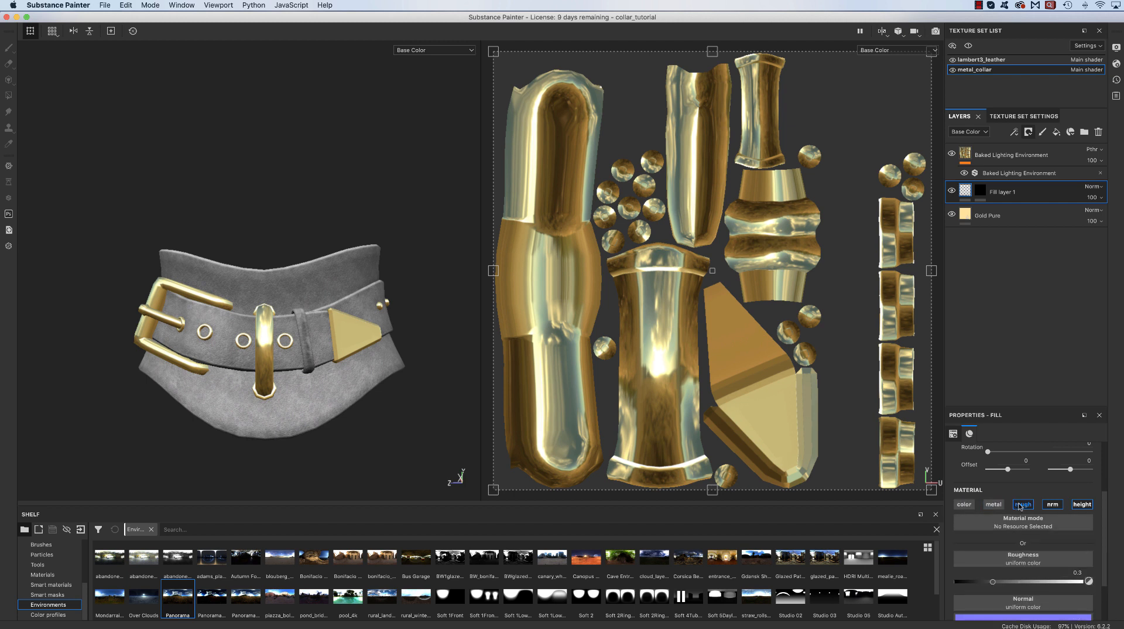
click(1021, 504)
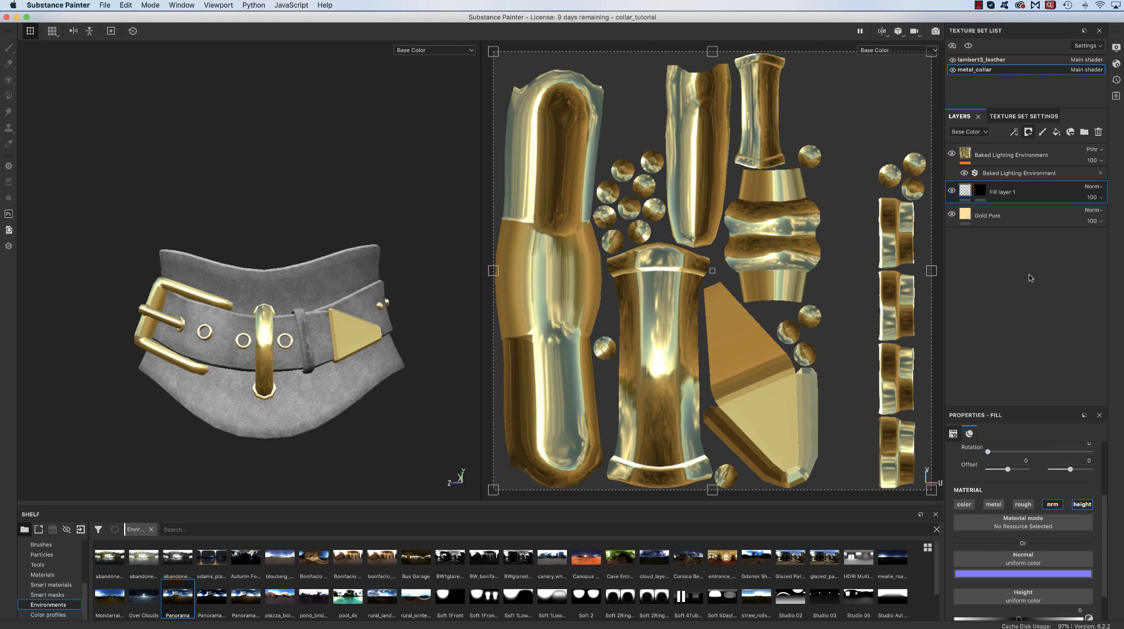
- Activate Fill layer 1's mask for painting with the Paint brush and turn off pen pressure for the brush size
click(979, 190)
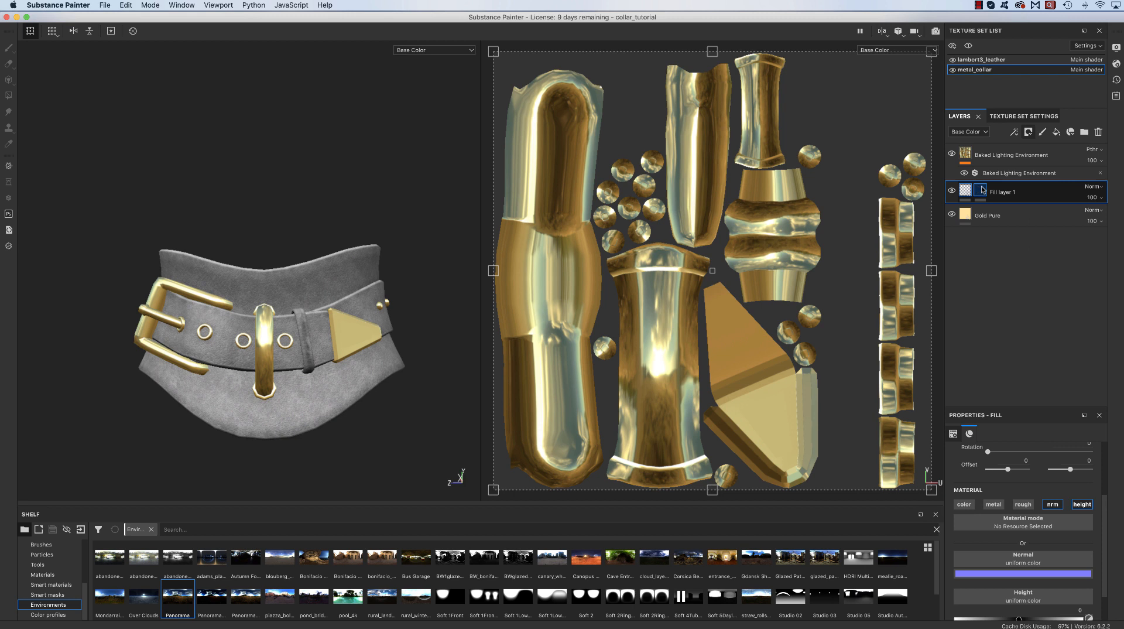
key(1)
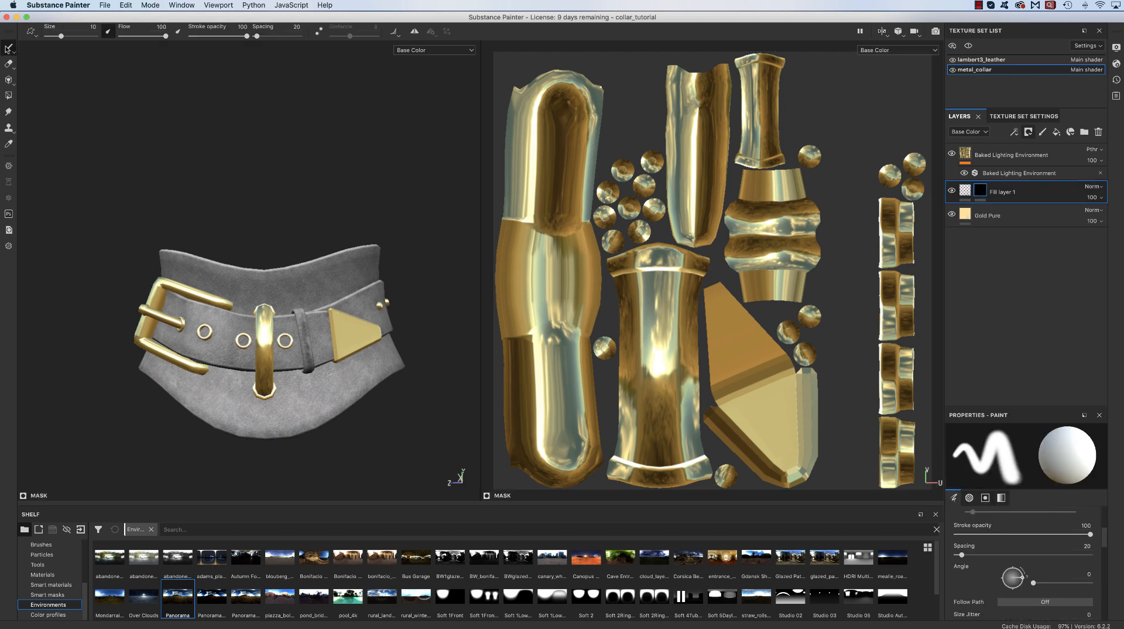
mouse_move(6, 48)
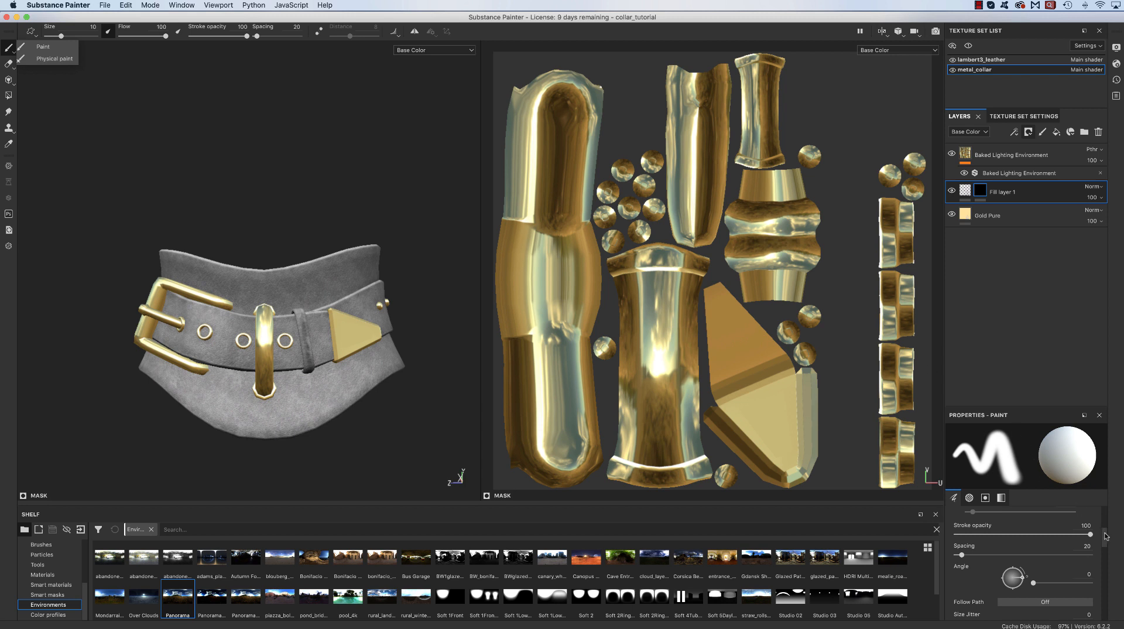
scroll(1105, 537, up, 5)
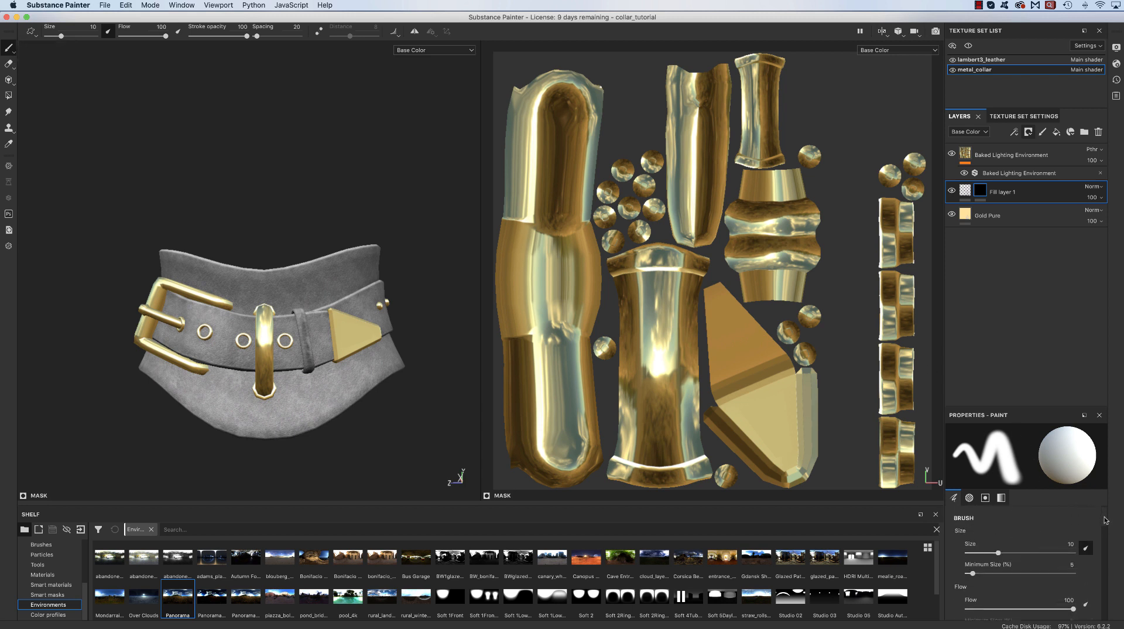
click(1086, 549)
scroll(1108, 539, down, 5)
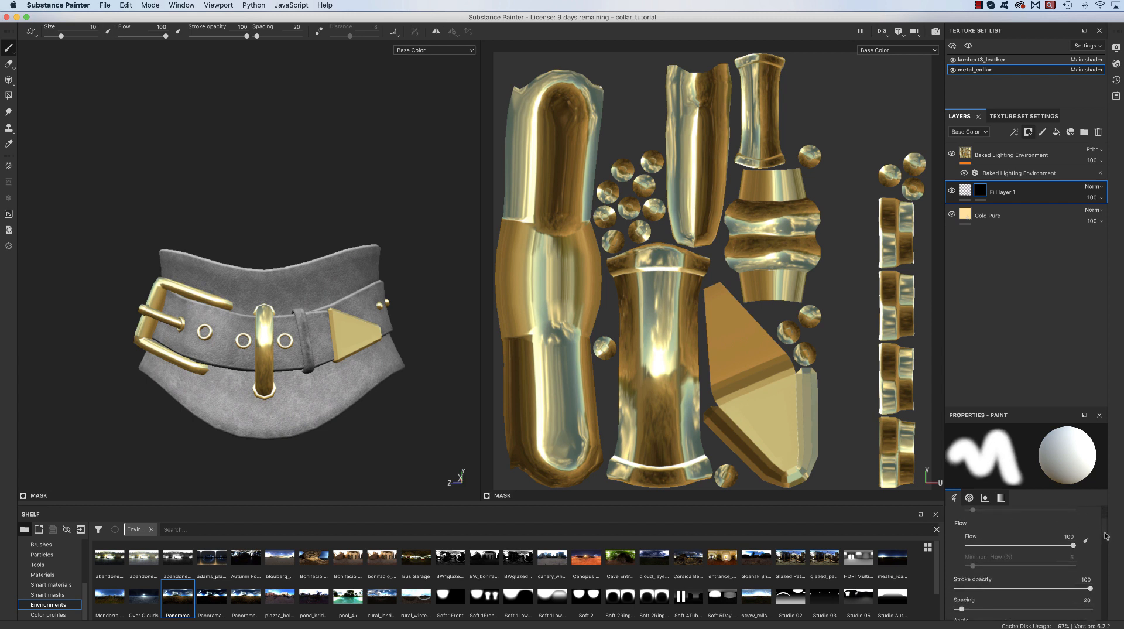
- Set the brush alignment to UV and its size space to Texture
scroll(1107, 549, down, 6)
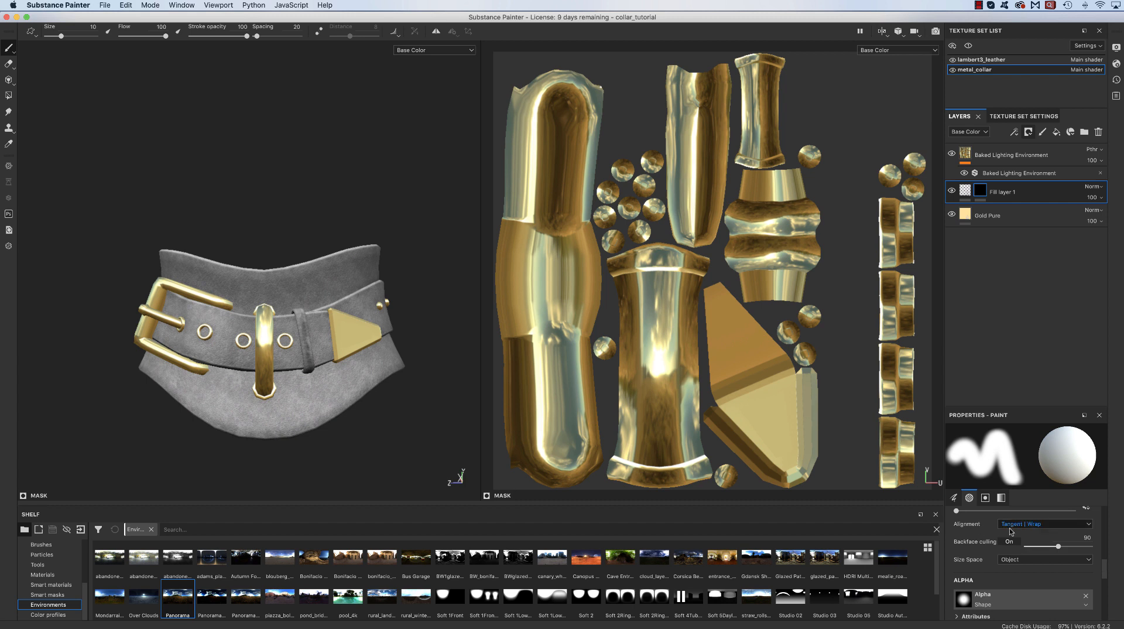
click(1015, 525)
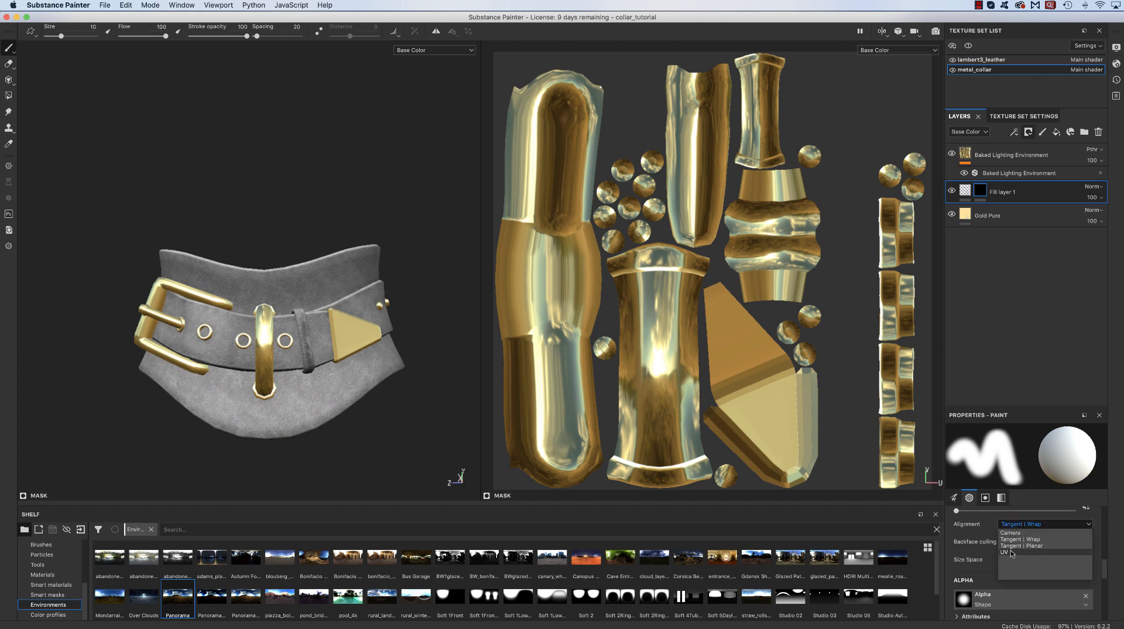
click(1034, 562)
click(1033, 561)
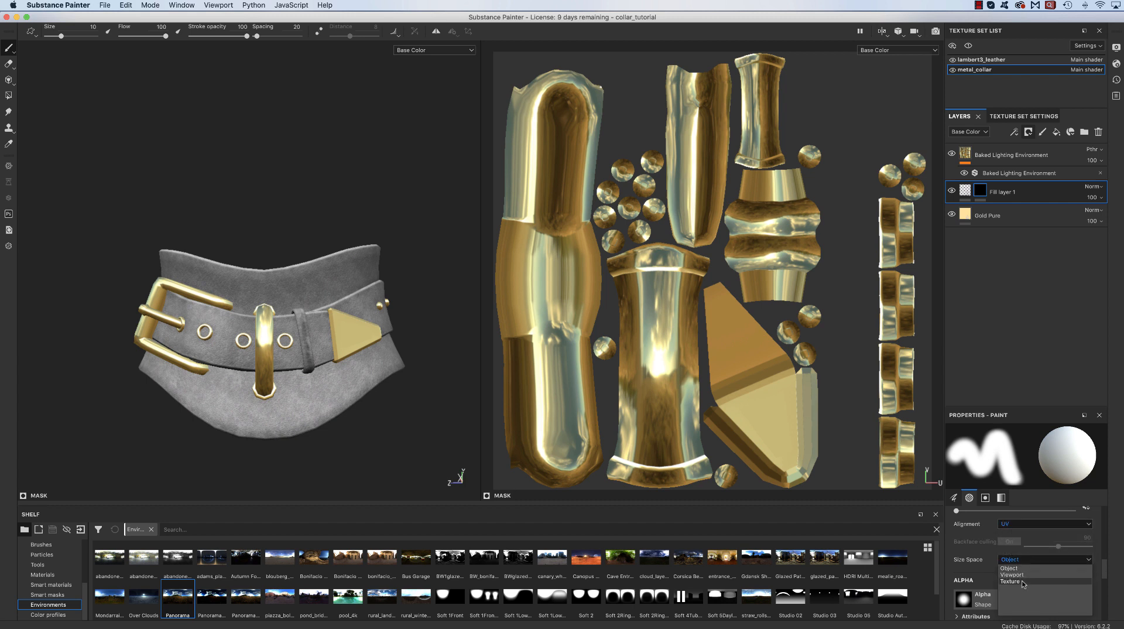
click(1022, 581)
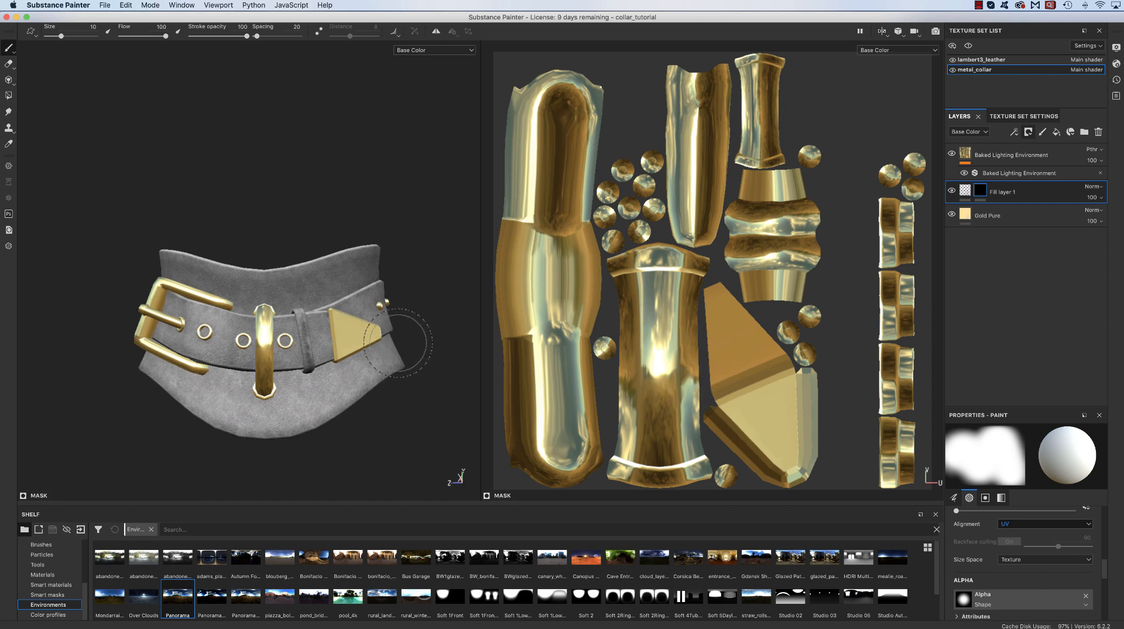
- Assign the alpha_mandala texture as the brush's alpha
mouse_move(1108, 572)
mouse_down()
mouse_move(1108, 585)
mouse_move(1107, 574)
mouse_up()
click(963, 568)
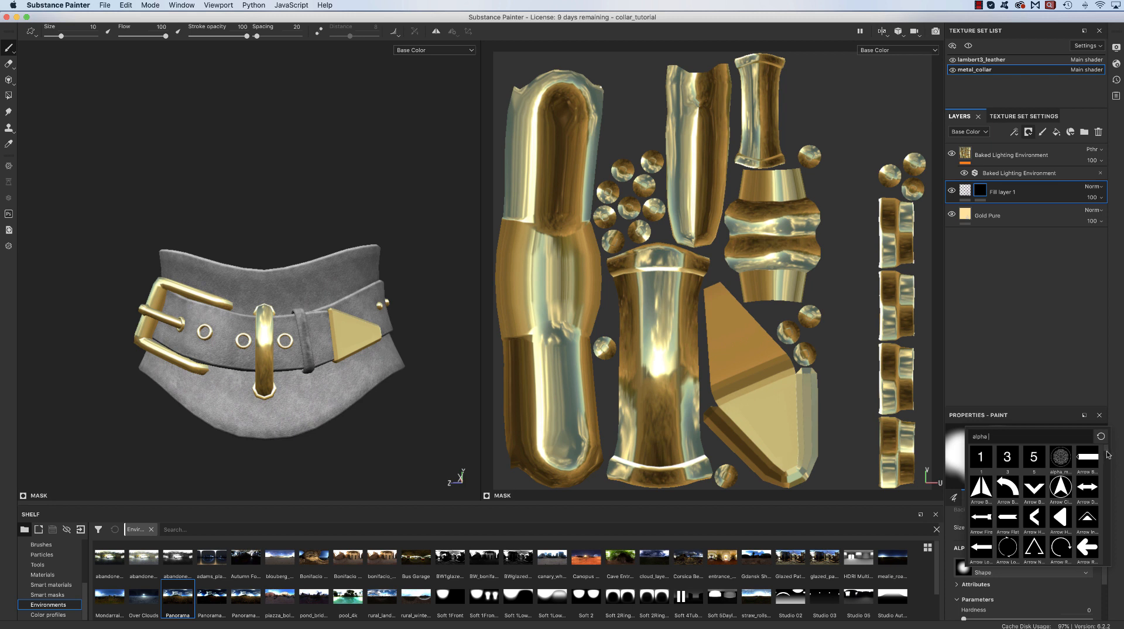
drag(1106, 456, 1107, 448)
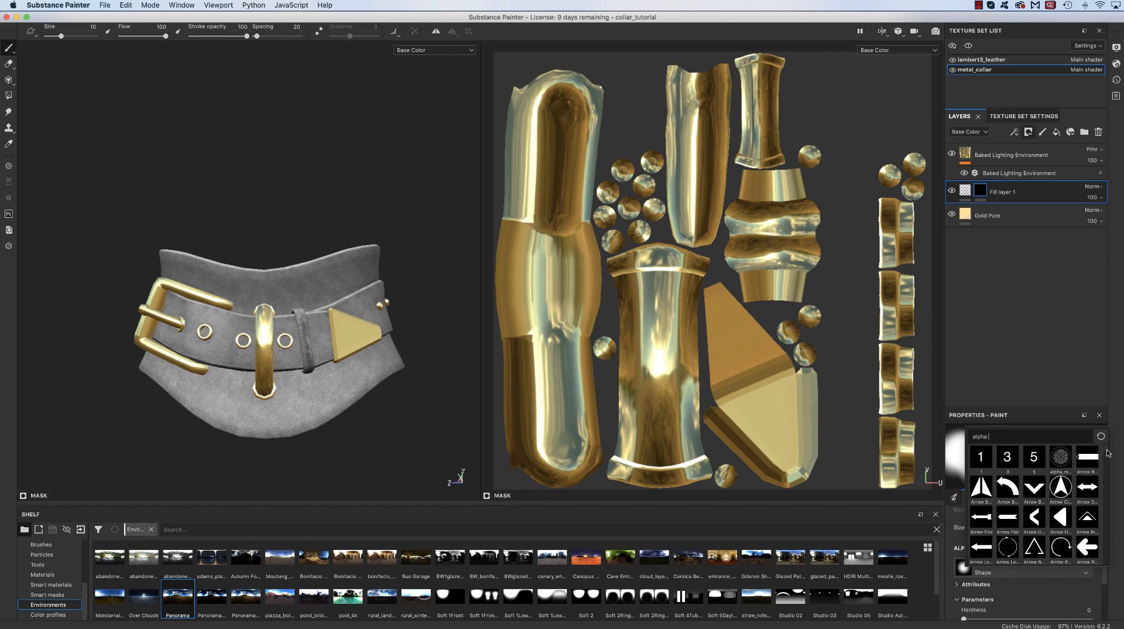
click(1062, 459)
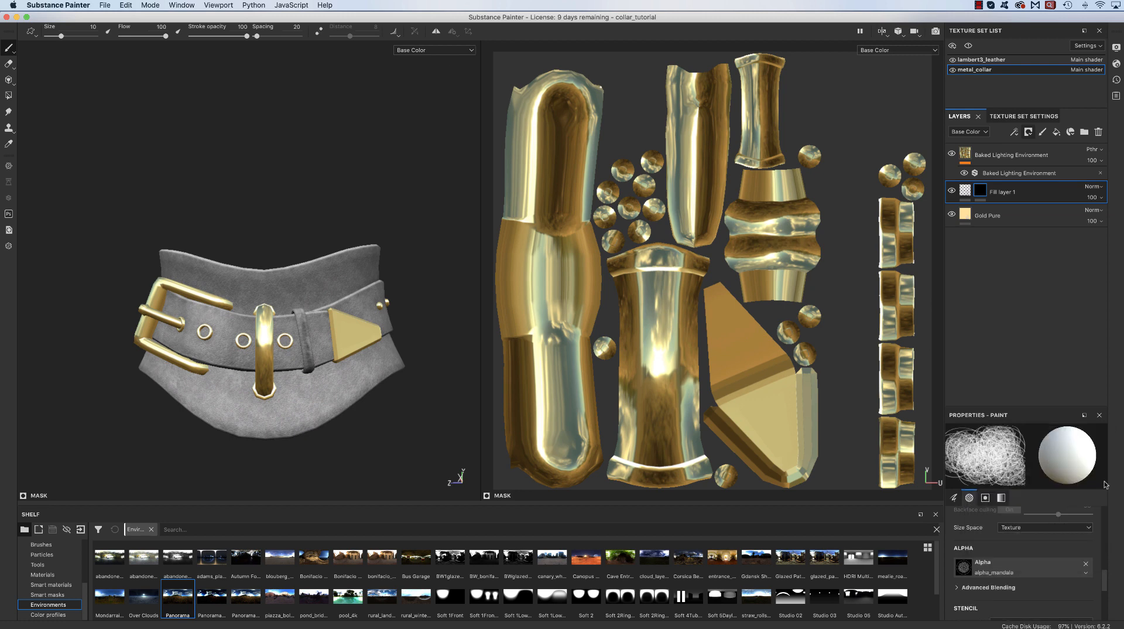
- Set the brush size to 43.4 and stamp the mandala over the light face of the strap-tip plate in the UV view
drag(1104, 584, 1105, 517)
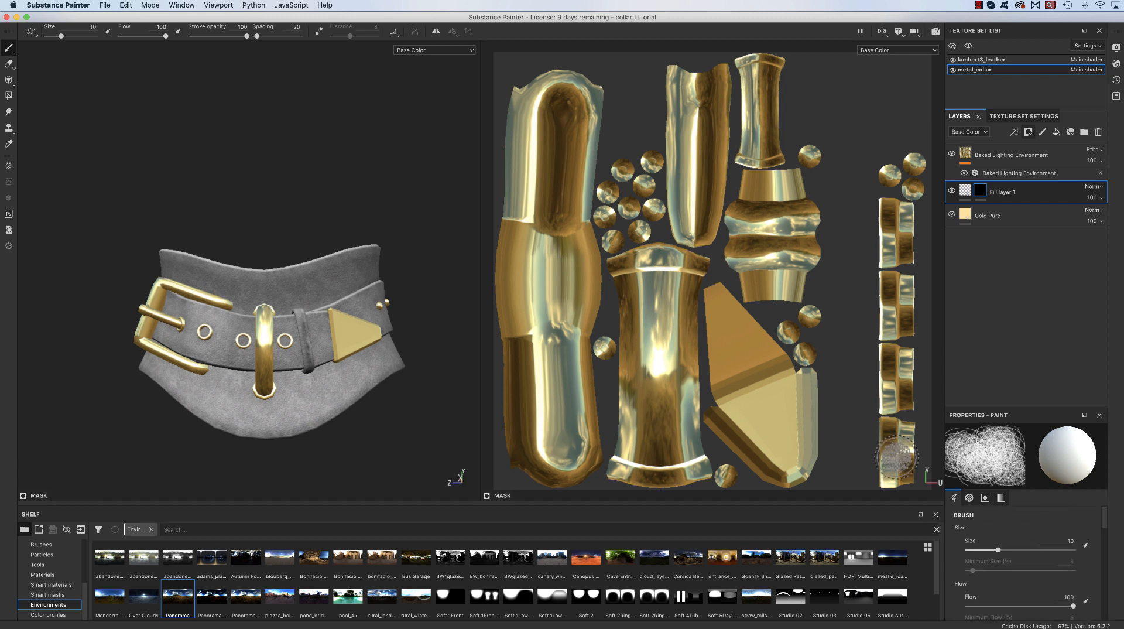
drag(1000, 551, 1013, 550)
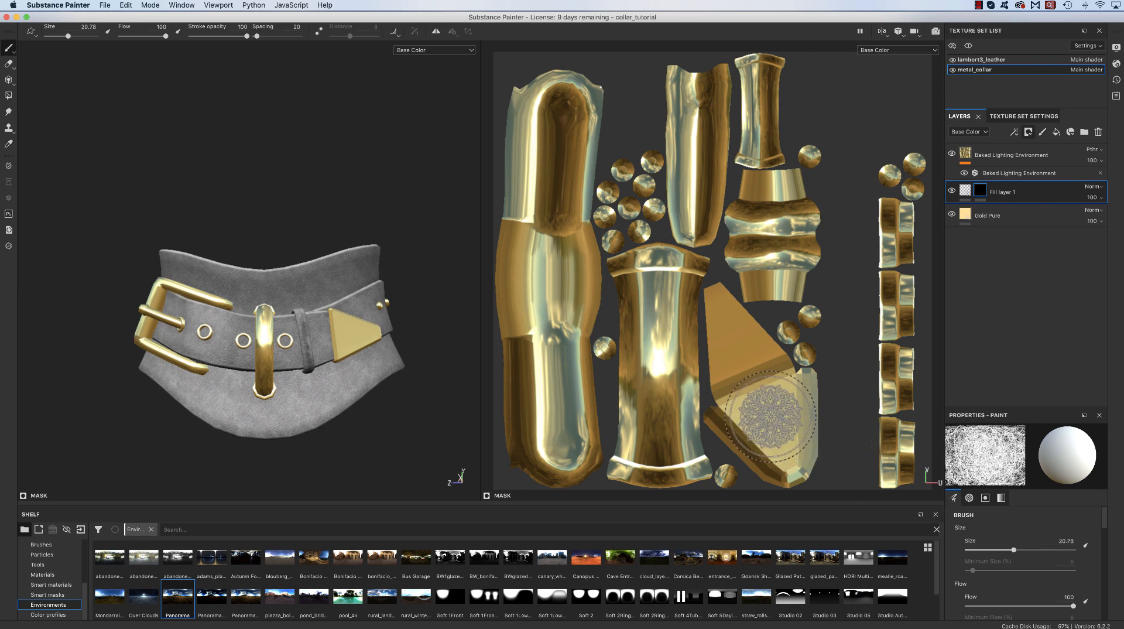
mouse_move(1036, 551)
mouse_down()
mouse_move(1046, 549)
mouse_move(1036, 551)
mouse_up()
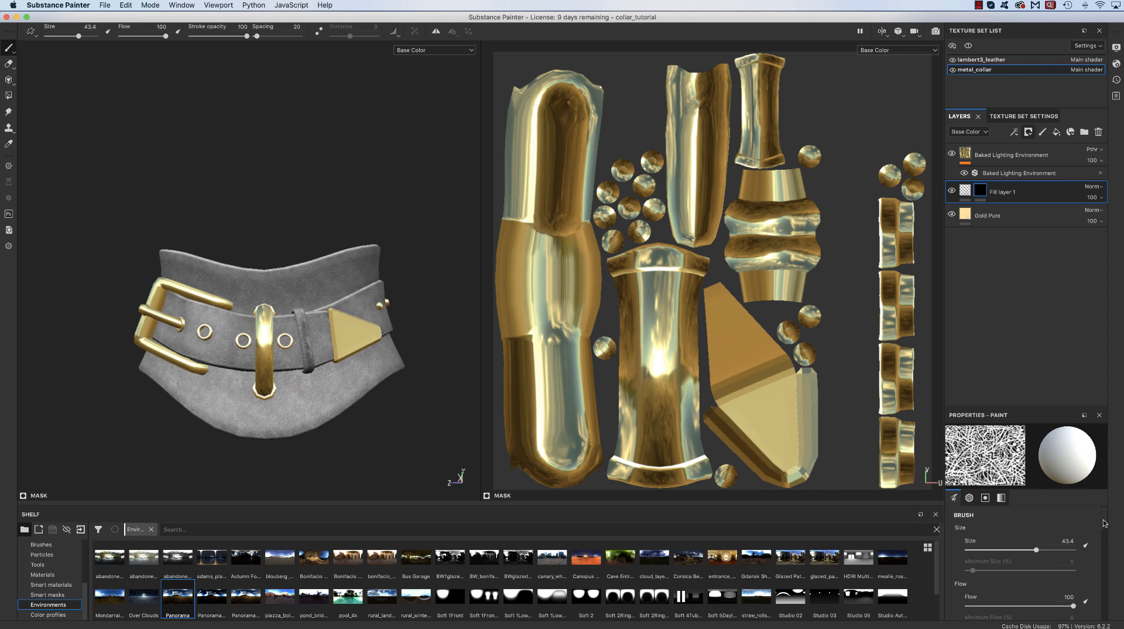
mouse_move(1104, 521)
mouse_down()
mouse_move(1113, 582)
mouse_move(1105, 527)
mouse_up()
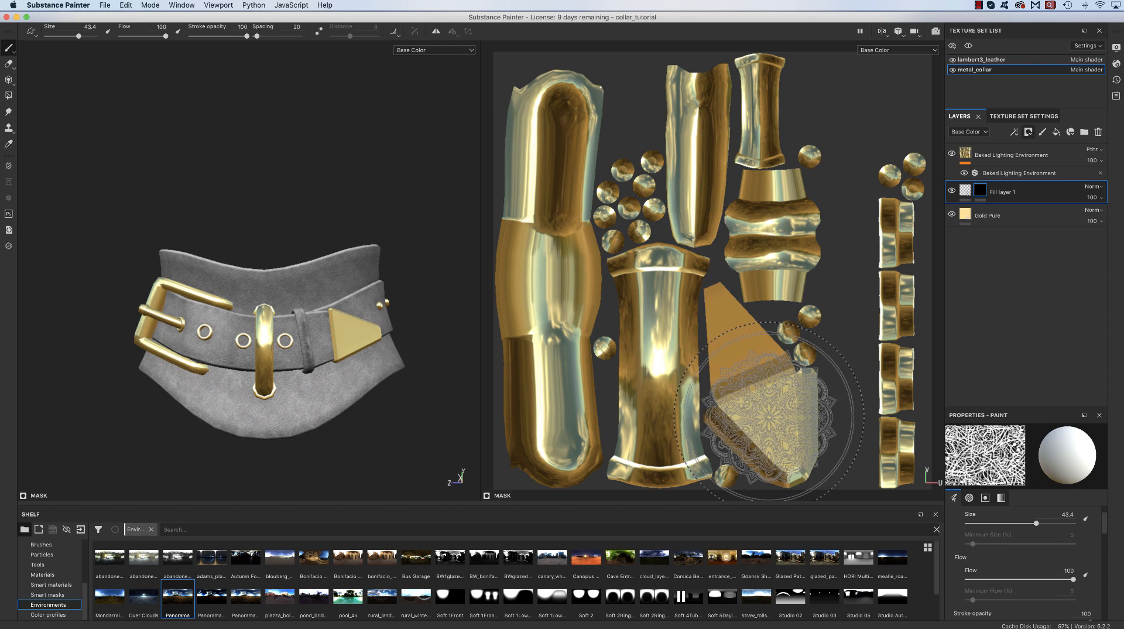
drag(1104, 525, 1112, 615)
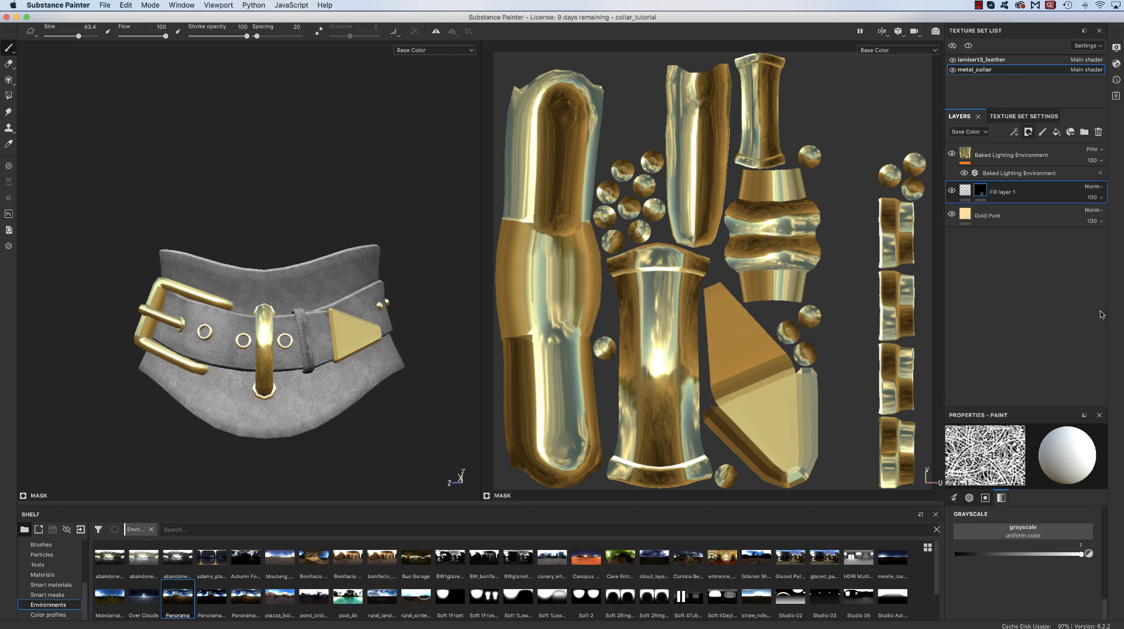
- Lower Fill layer 1's height to about -0.27 to engrave the mandala into the gold plate
click(965, 193)
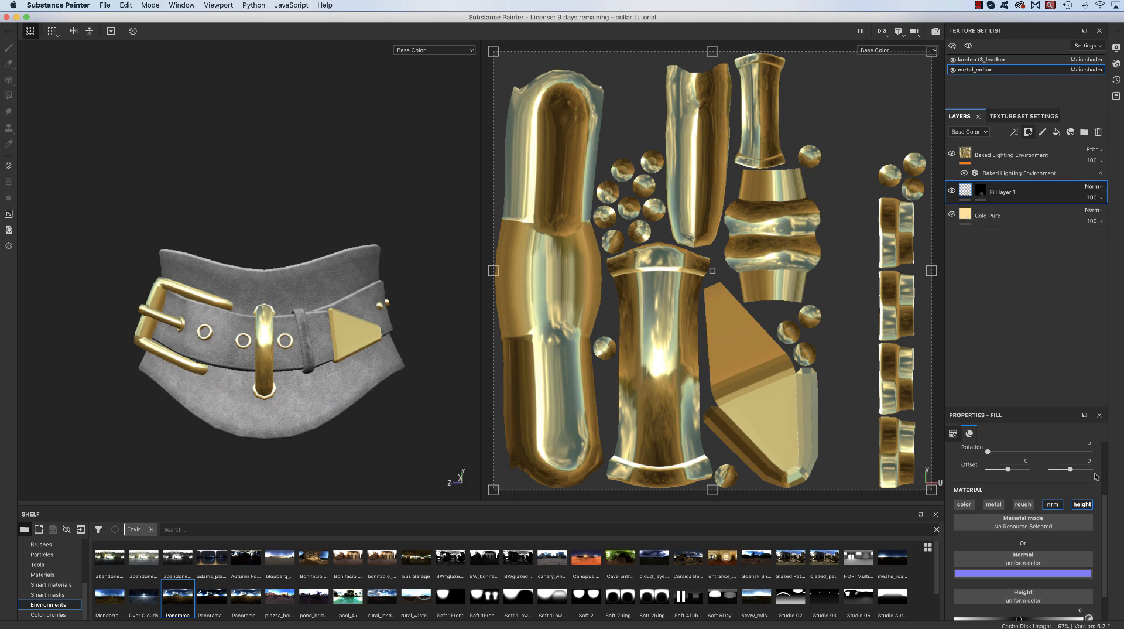
scroll(1105, 556, down, 1)
scroll(1105, 558, down, 1)
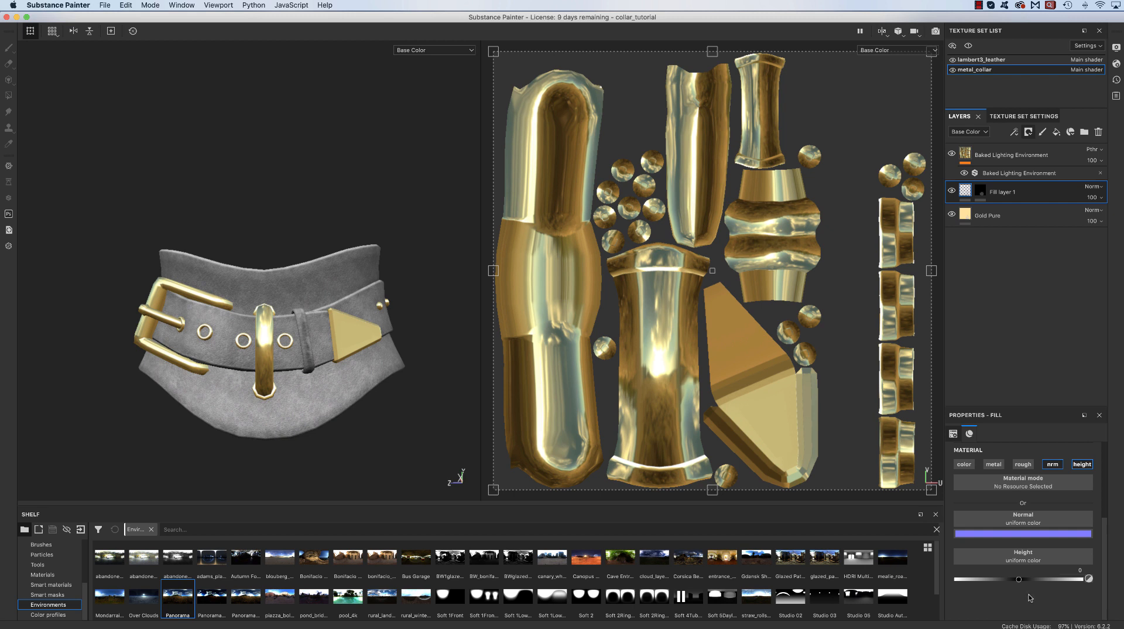
mouse_move(1020, 581)
mouse_down()
mouse_move(1030, 578)
mouse_move(1004, 576)
mouse_up()
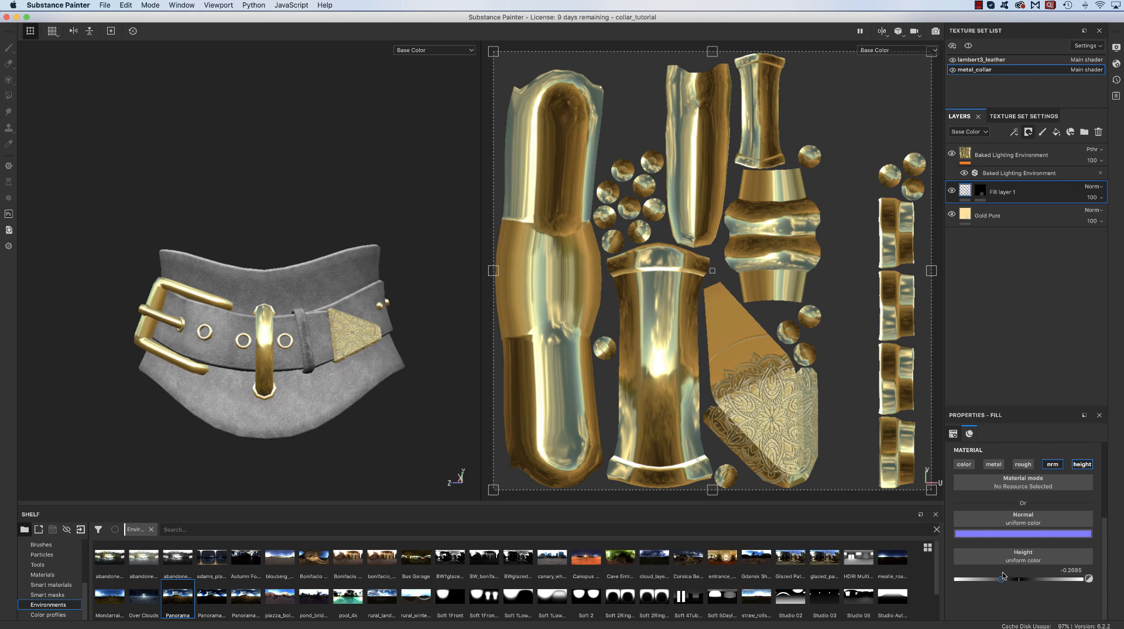
mouse_move(1003, 576)
mouse_down()
mouse_move(1029, 578)
mouse_move(1003, 582)
mouse_up()
- Set the metal lighting filter's horizontal rotation to 26 and inspect the engraved plate up close on the collar
click(1012, 173)
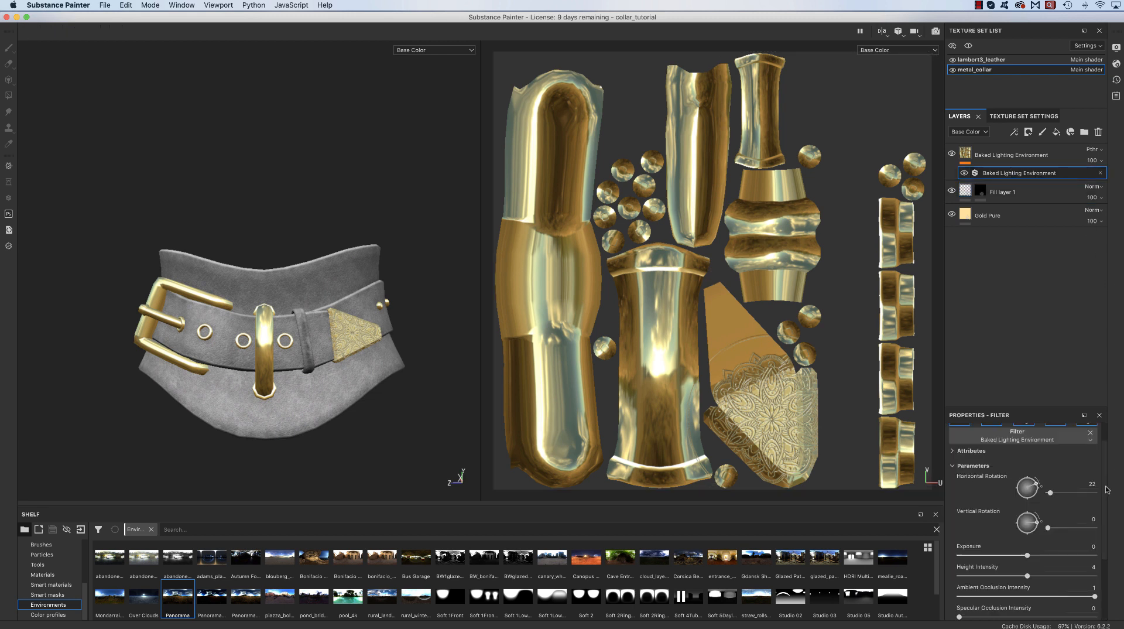
mouse_move(1104, 491)
mouse_down()
mouse_move(1102, 471)
mouse_move(1104, 493)
mouse_up()
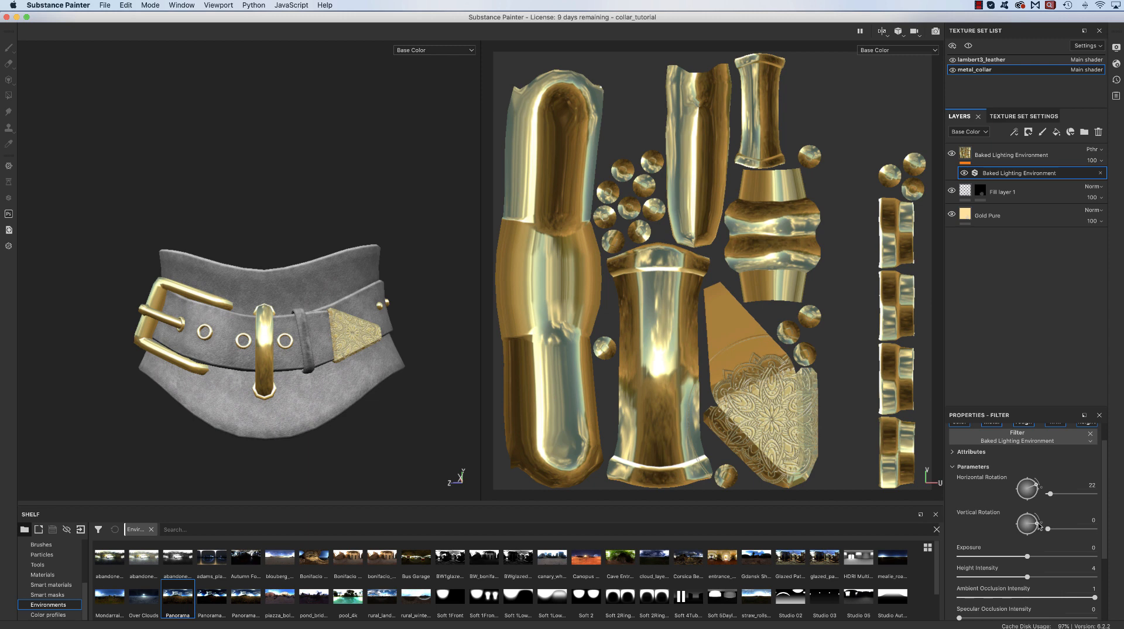
drag(1036, 485, 1035, 486)
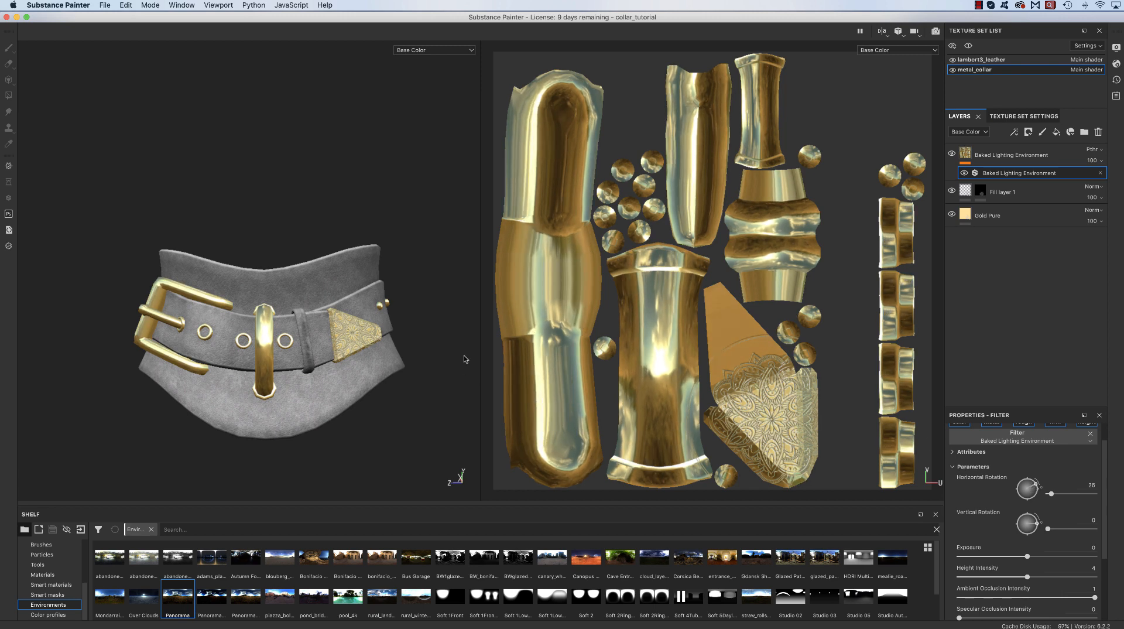
alt+right_drag(463, 361, 644, 401)
alt+drag(420, 411, 352, 417)
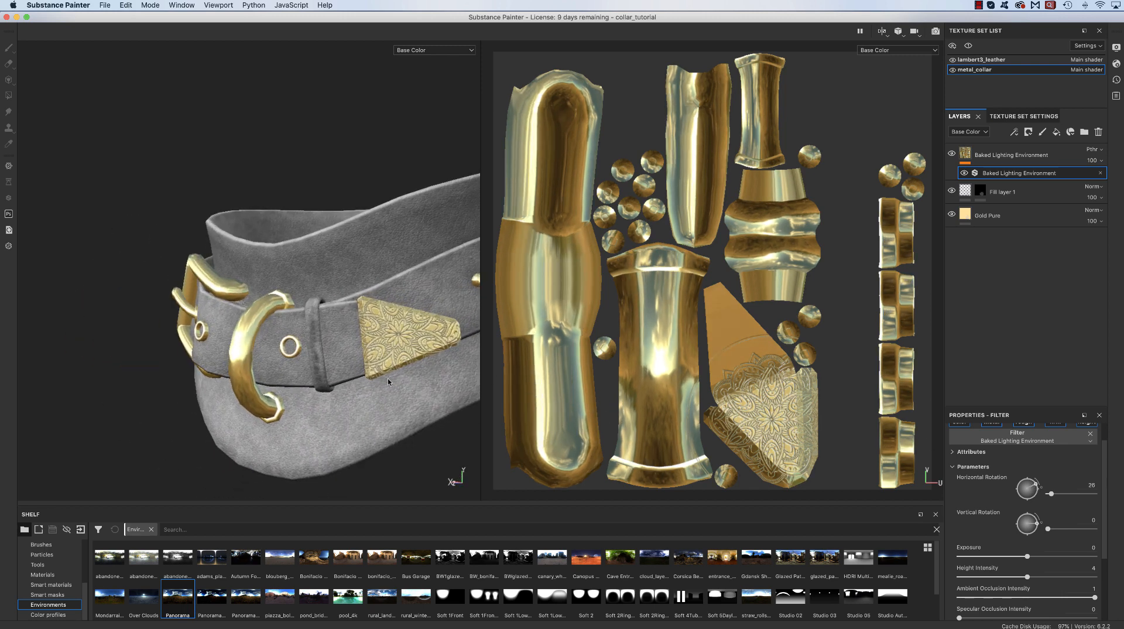
- Set the brush size to 55.71 on Fill layer 1's mask and stamp the mandala along the whole buckle frame island in the UV view
mouse_move(388, 382)
alt+mouse_down()
mouse_move(369, 369)
mouse_move(306, 393)
mouse_move(321, 451)
mouse_move(432, 334)
mouse_move(431, 306)
mouse_move(478, 328)
mouse_move(401, 416)
mouse_move(314, 398)
mouse_move(274, 408)
mouse_move(344, 416)
mouse_move(412, 349)
mouse_move(318, 361)
mouse_move(388, 394)
mouse_move(377, 376)
mouse_move(378, 390)
alt+mouse_up()
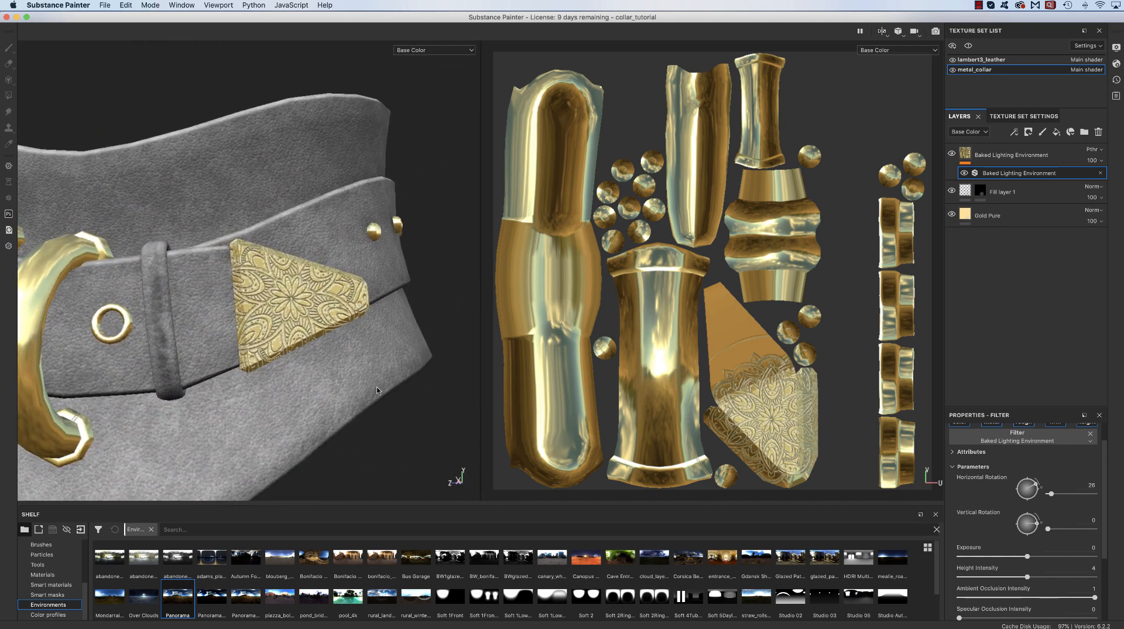
alt+drag(343, 348, 299, 316)
alt+drag(320, 401, 346, 368)
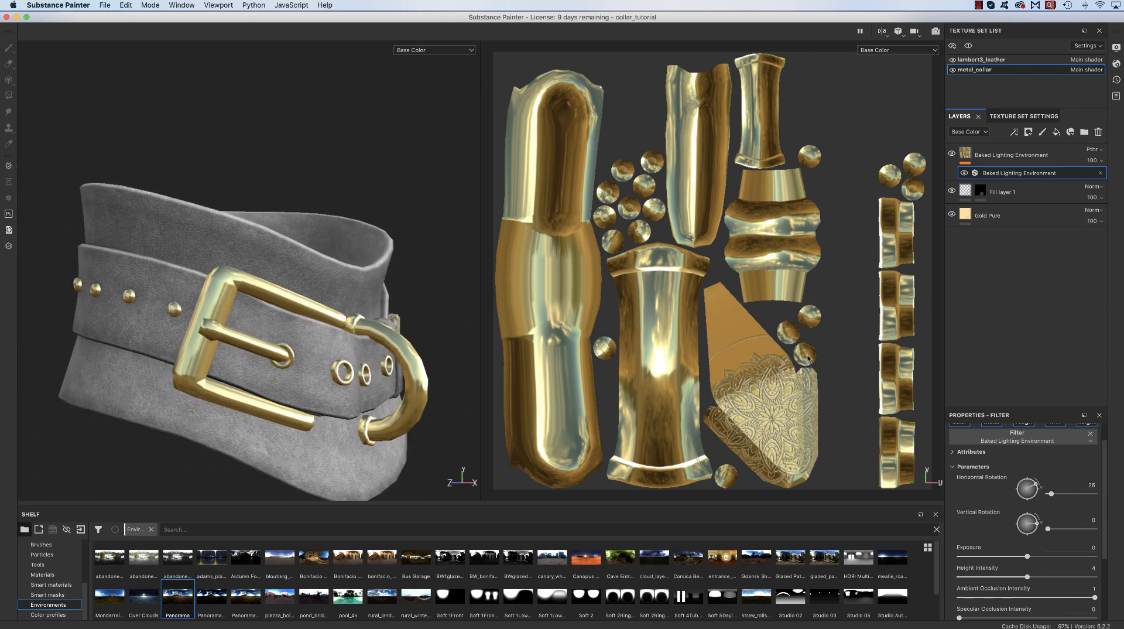
click(979, 192)
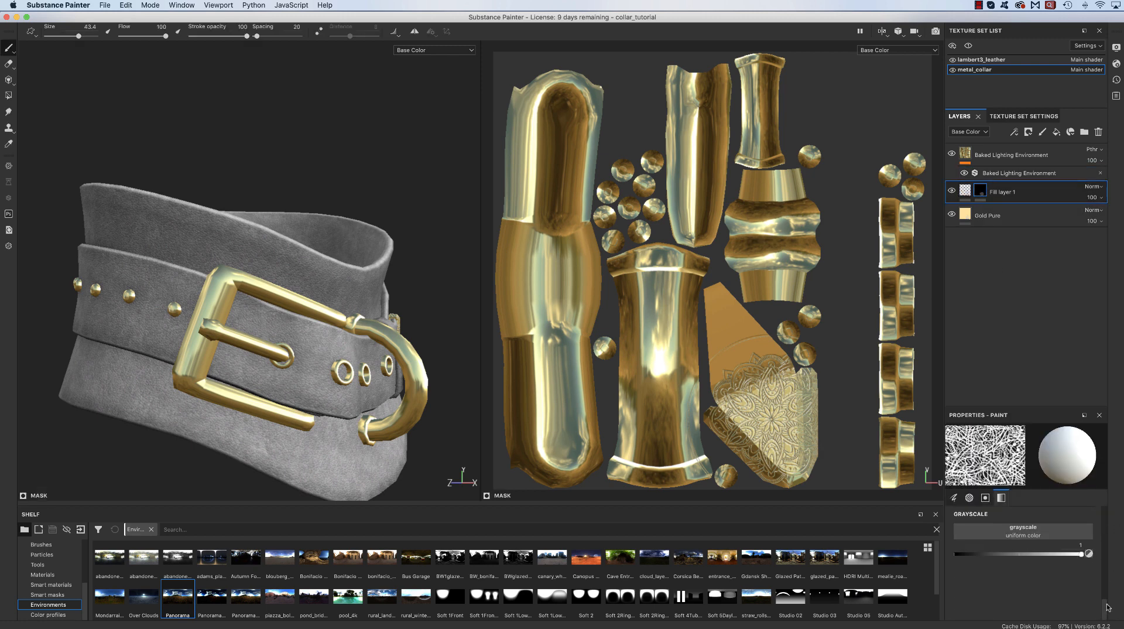
drag(1106, 607, 1111, 510)
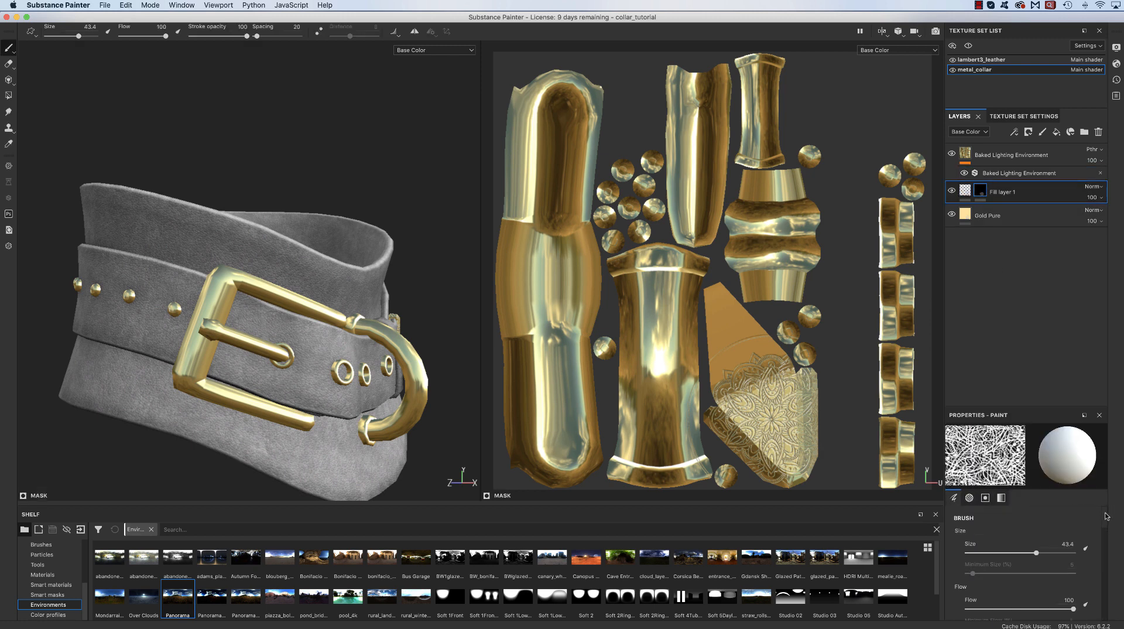
scroll(1107, 515, down, 1)
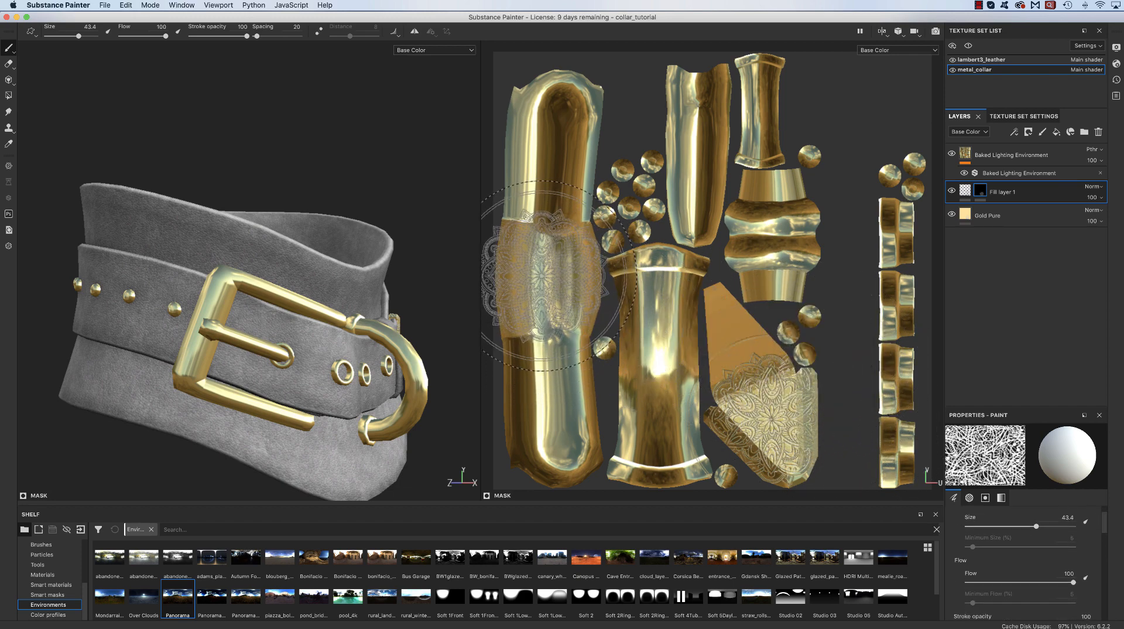
click(1034, 526)
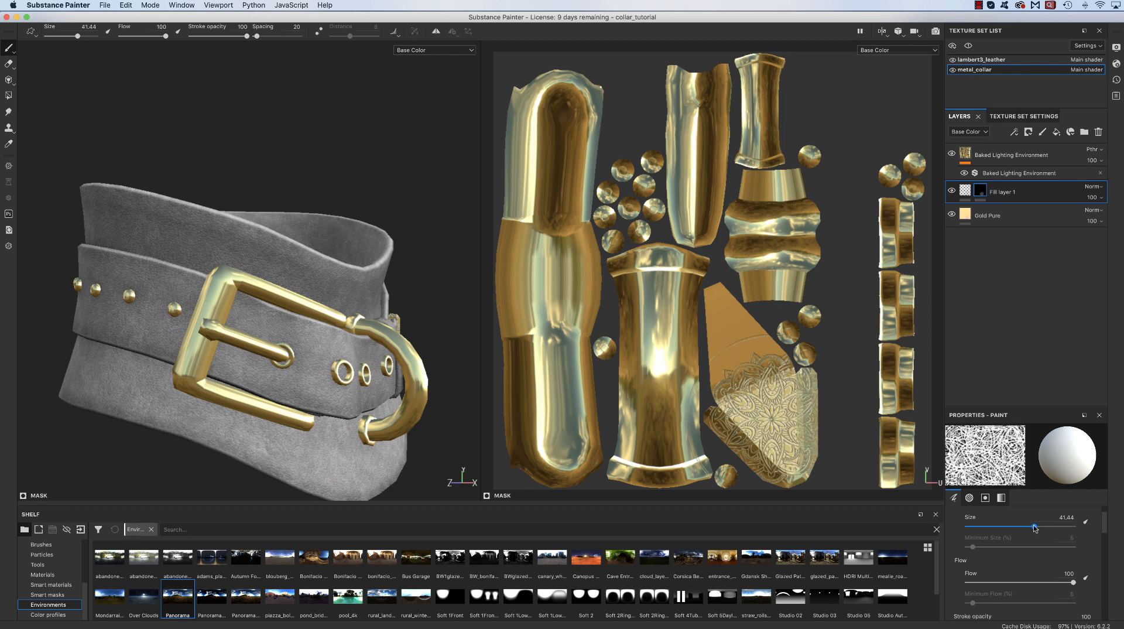
drag(1034, 526, 1045, 527)
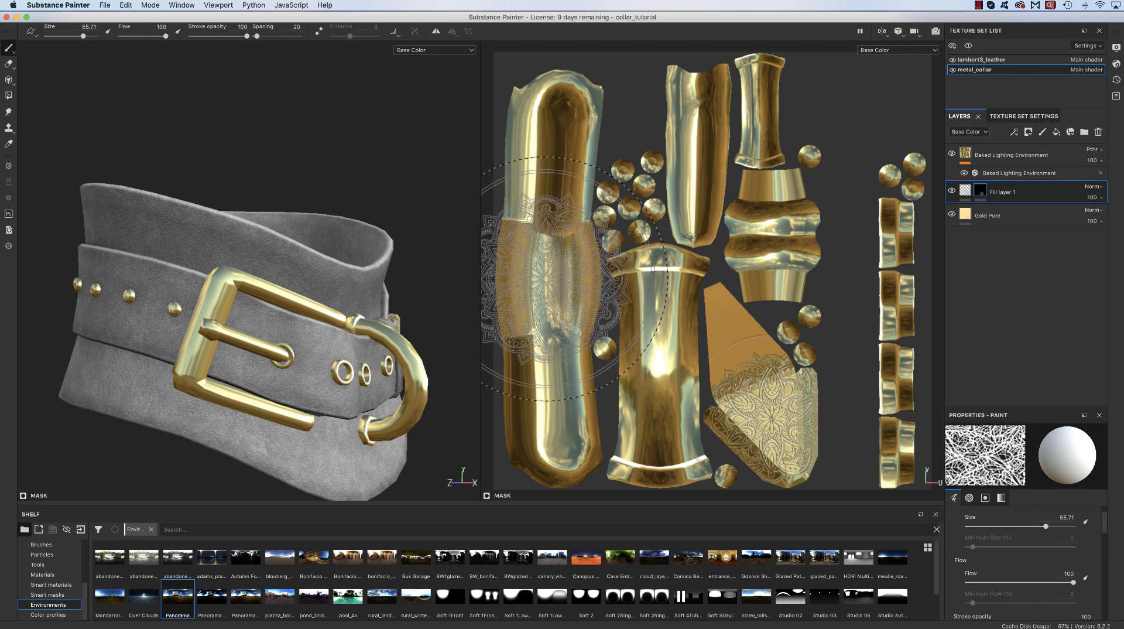
click(574, 278)
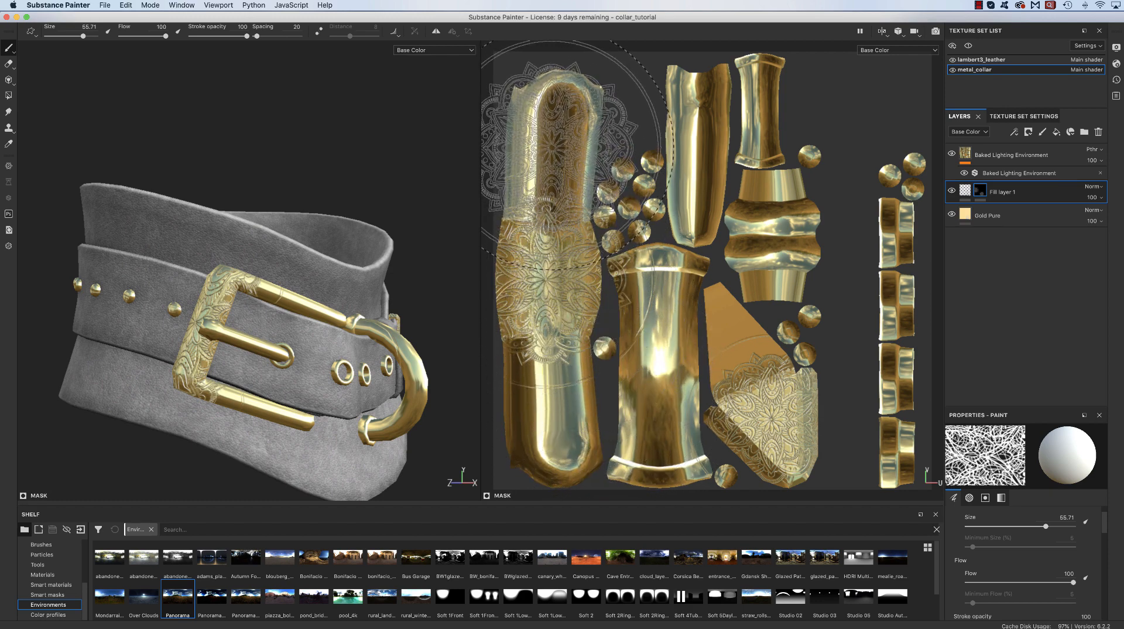
click(570, 155)
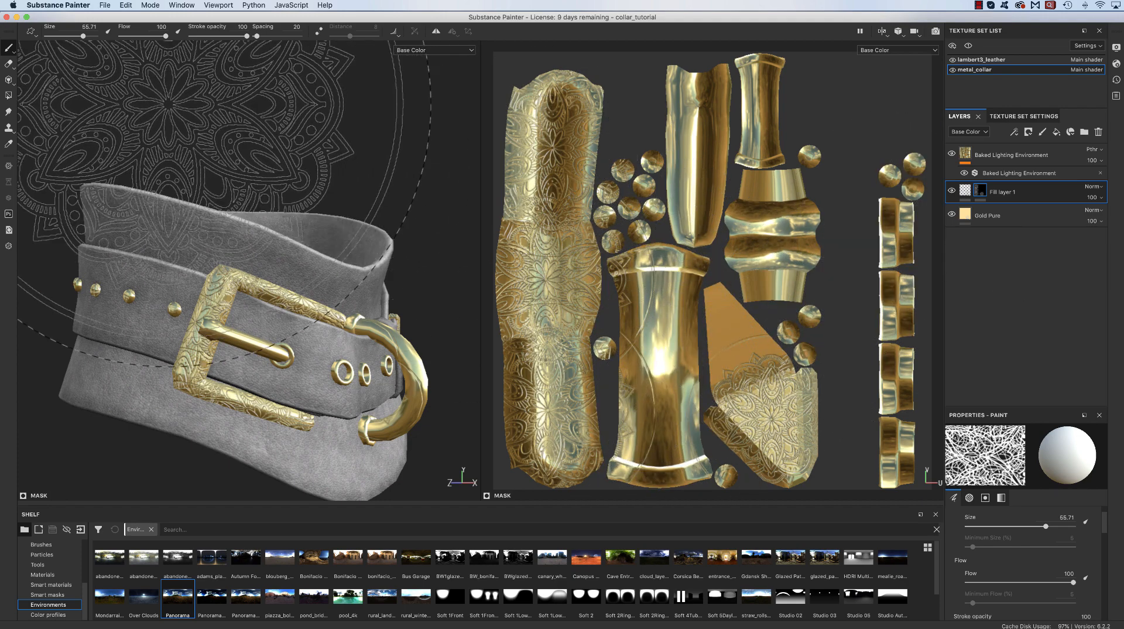
- Use Polygon Fill in UV chunk mode with color 0 to clear stray mandala marks from the islands beside the buckle frame and plate
click(9, 96)
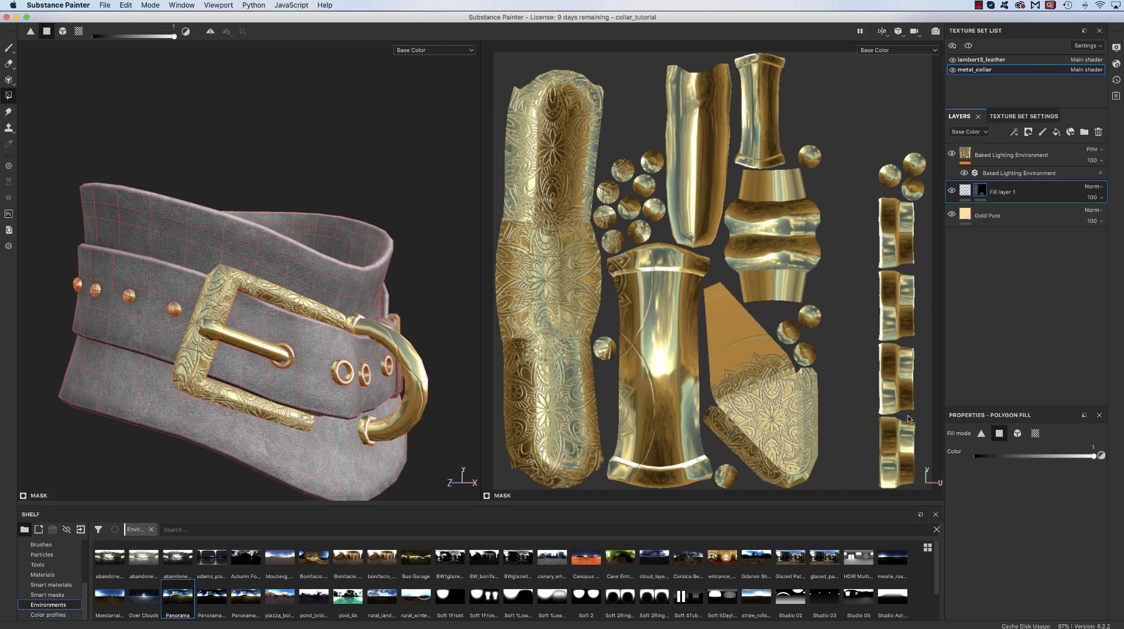
click(1035, 433)
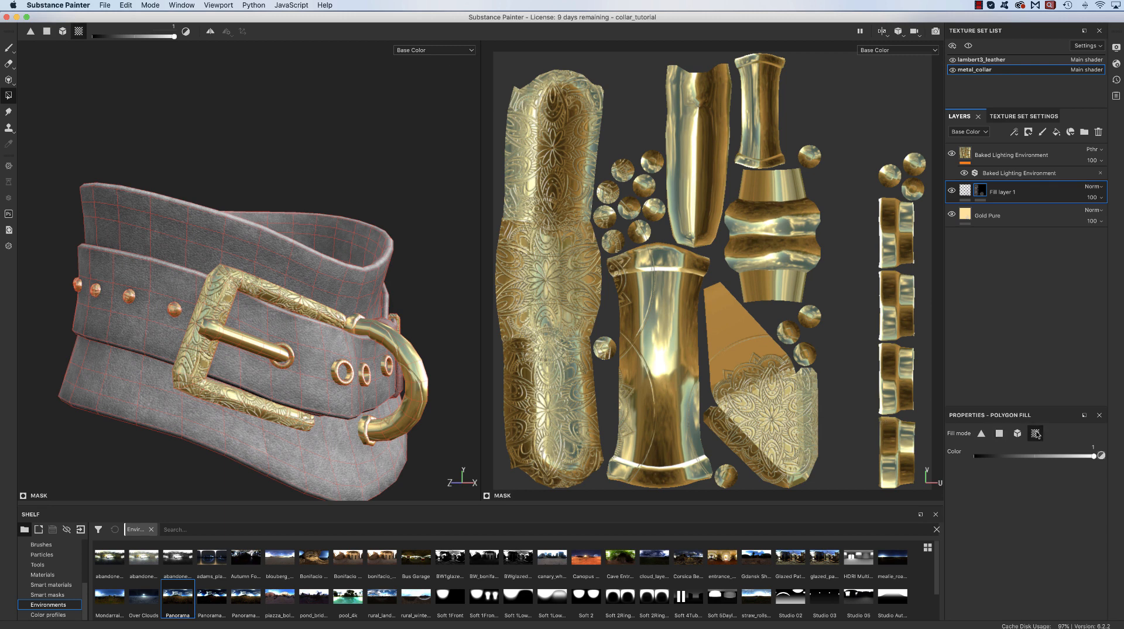
drag(981, 456, 961, 455)
click(641, 319)
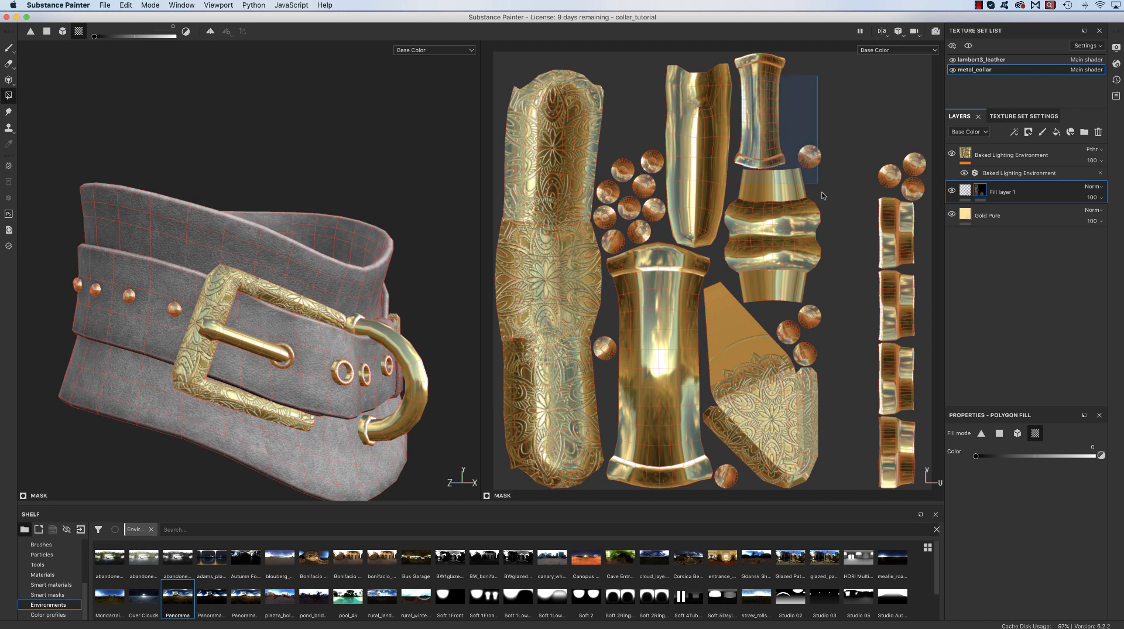
drag(870, 127, 926, 469)
drag(800, 341, 816, 355)
- Clear the mandala from the strap-tip plate's back and beveled side faces with quad fill mode, keeping it on the front face
click(730, 333)
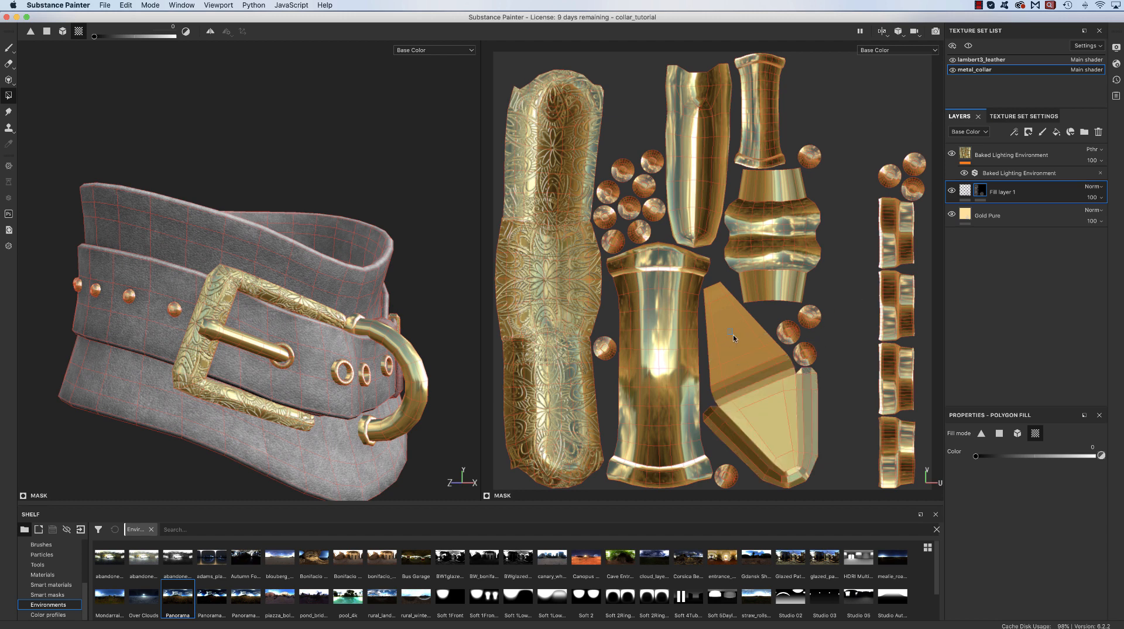
click(740, 351)
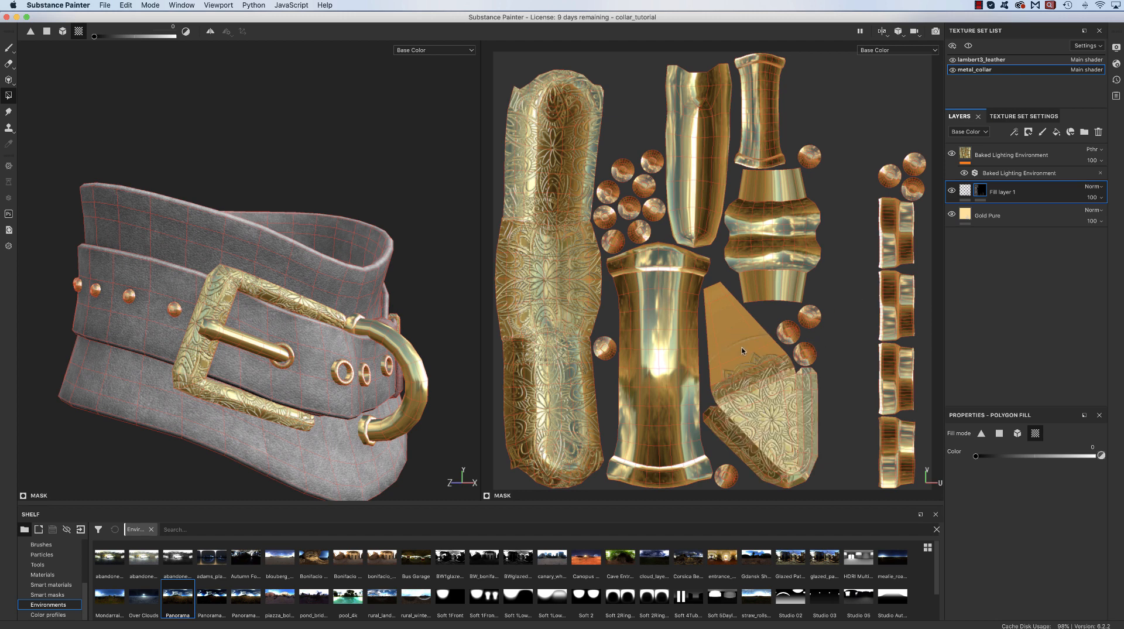
click(1000, 433)
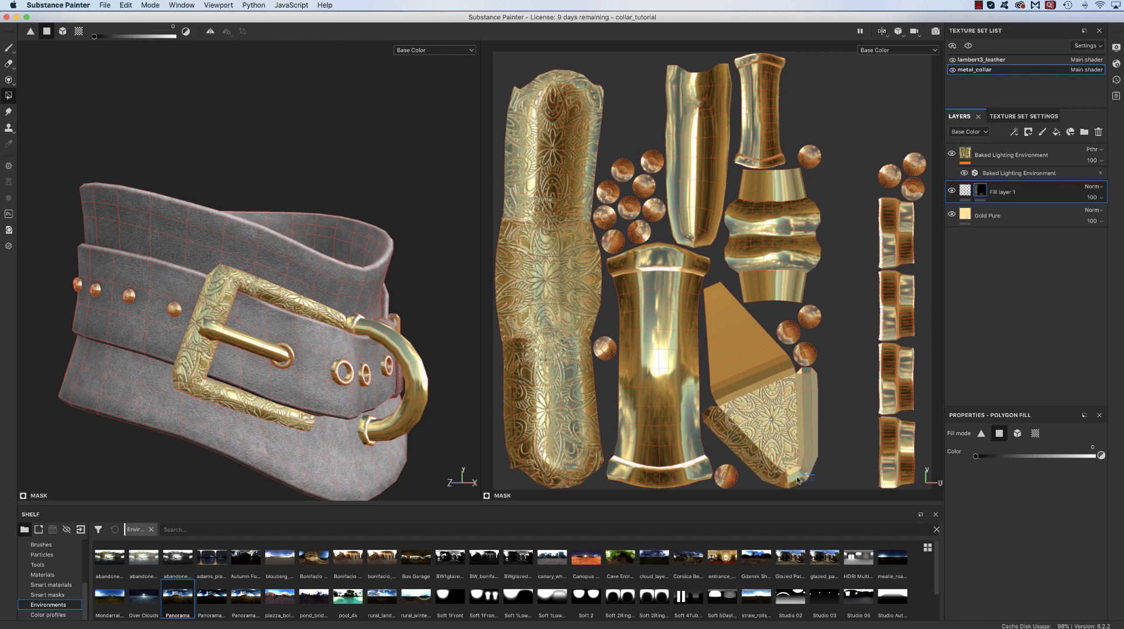
drag(780, 471, 779, 470)
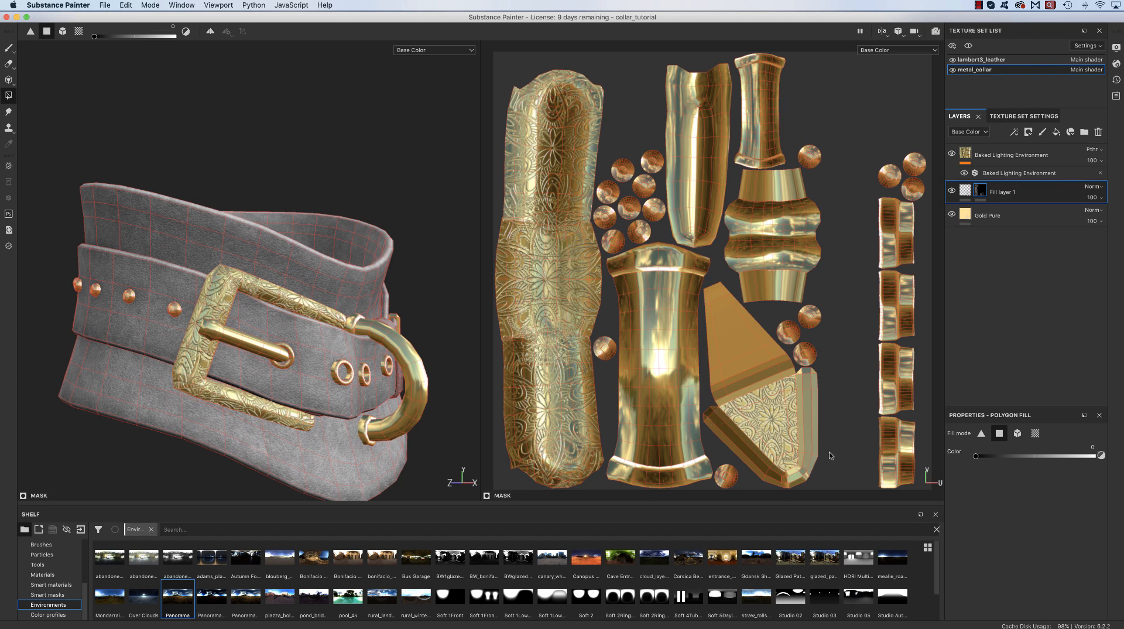
- Inspect the cleaned-up mandala on the strap-tip plate and the engraved buckle frame from several angles in the 3D view
alt+drag(434, 260, 337, 368)
alt+right_drag(336, 367, 572, 487)
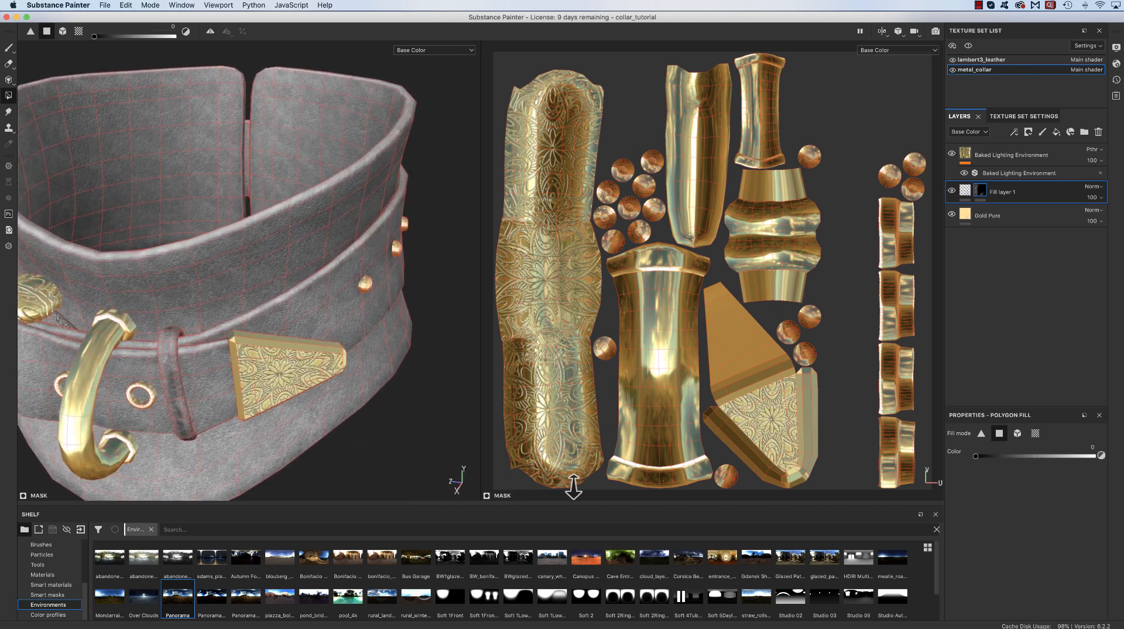
alt+drag(448, 433, 240, 359)
alt+right_drag(241, 359, 227, 358)
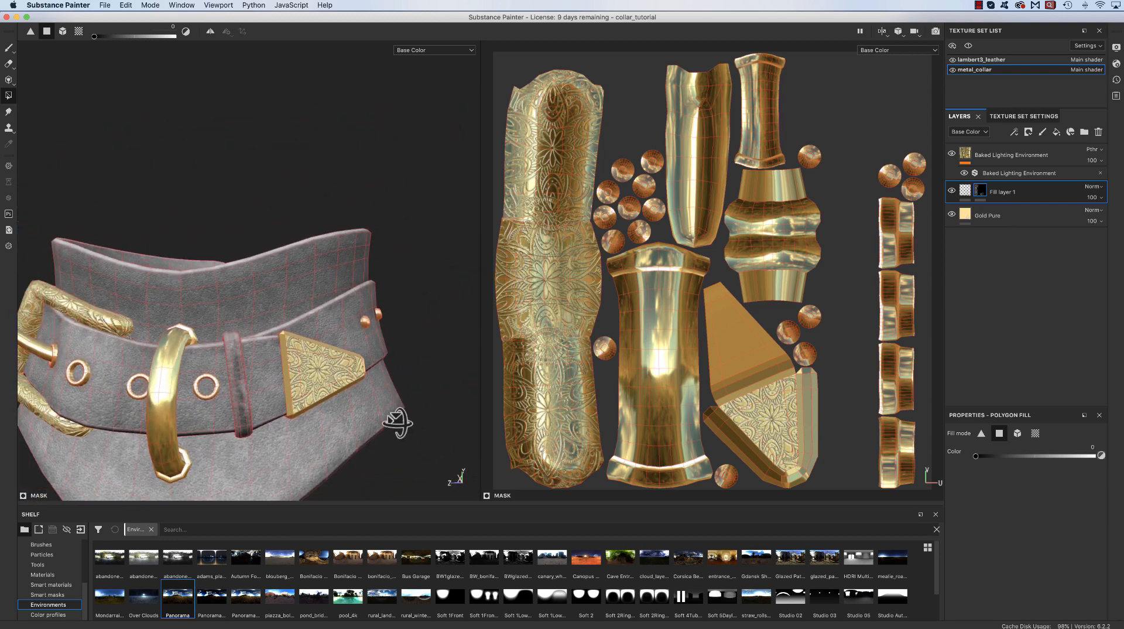
alt+drag(396, 424, 353, 428)
alt+right_drag(353, 427, 338, 422)
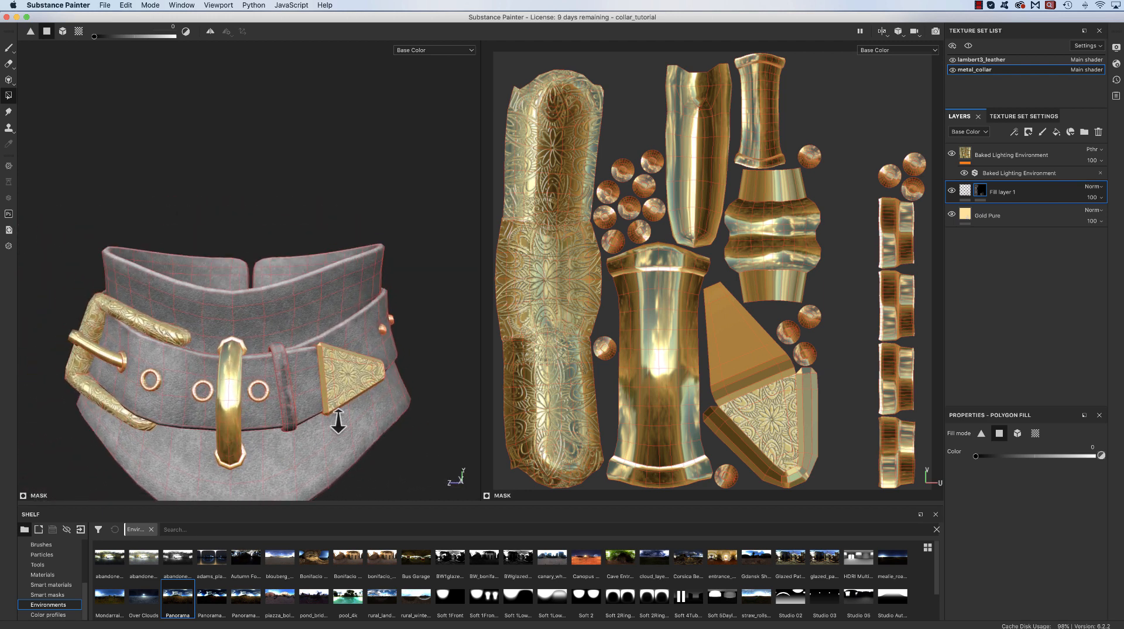
alt+drag(338, 421, 356, 429)
alt+right_drag(357, 429, 348, 398)
alt+middle_drag(348, 398, 377, 433)
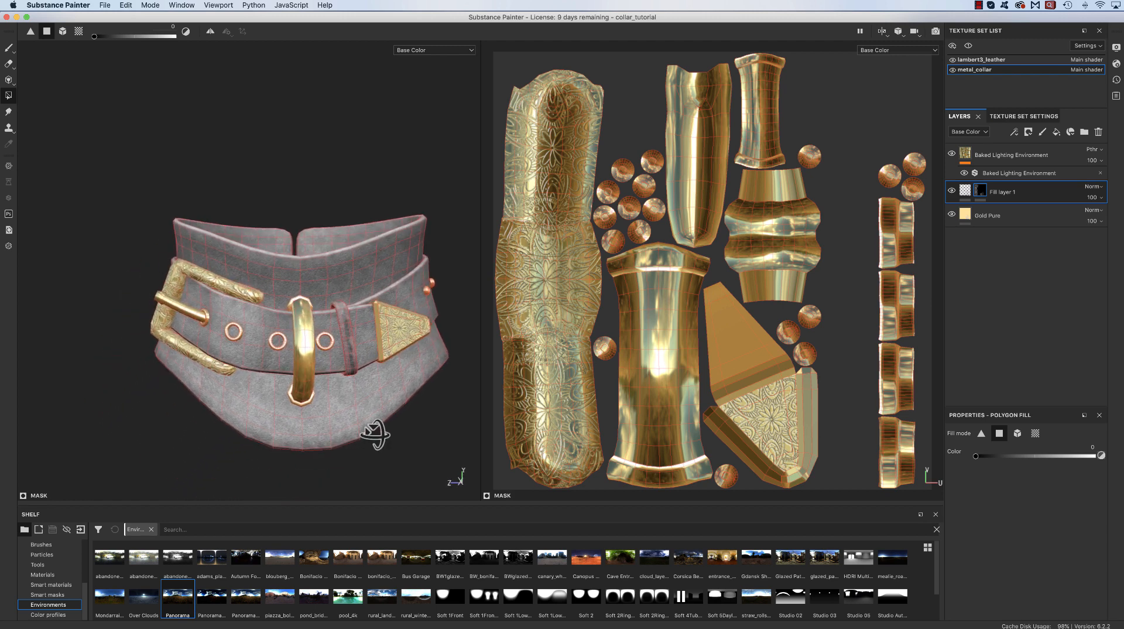
- Select Fill layer 1's fill content to hide the wireframe overlay and examine the engraved buckle and plate around the collar
click(963, 191)
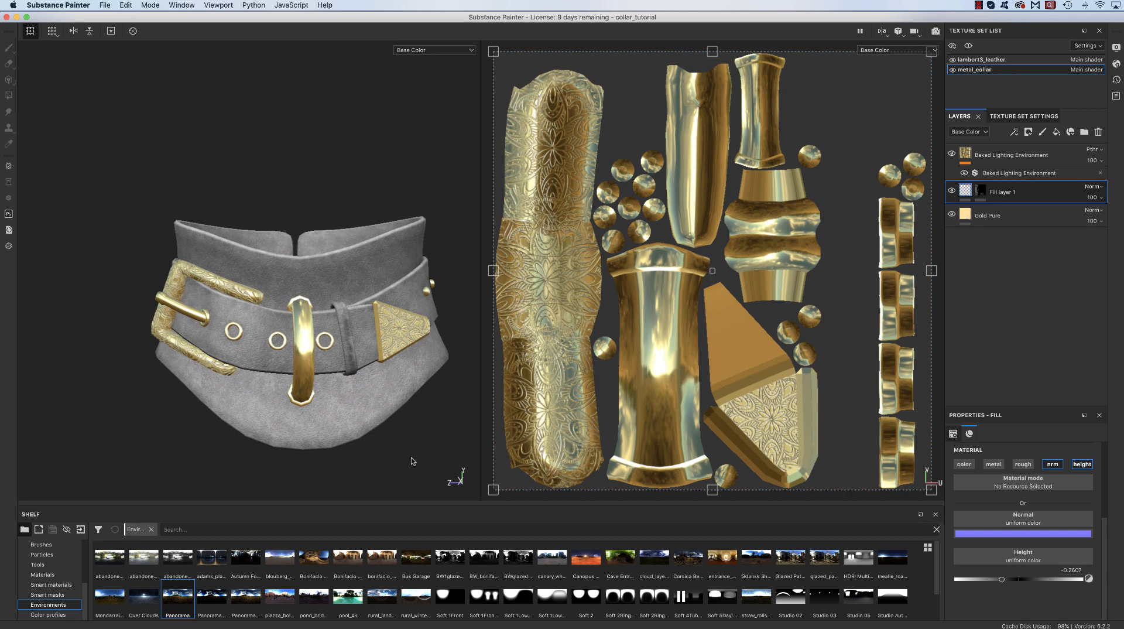
alt+drag(425, 445, 375, 431)
alt+middle_drag(375, 431, 356, 456)
alt+drag(394, 461, 481, 457)
alt+right_drag(350, 384, 400, 425)
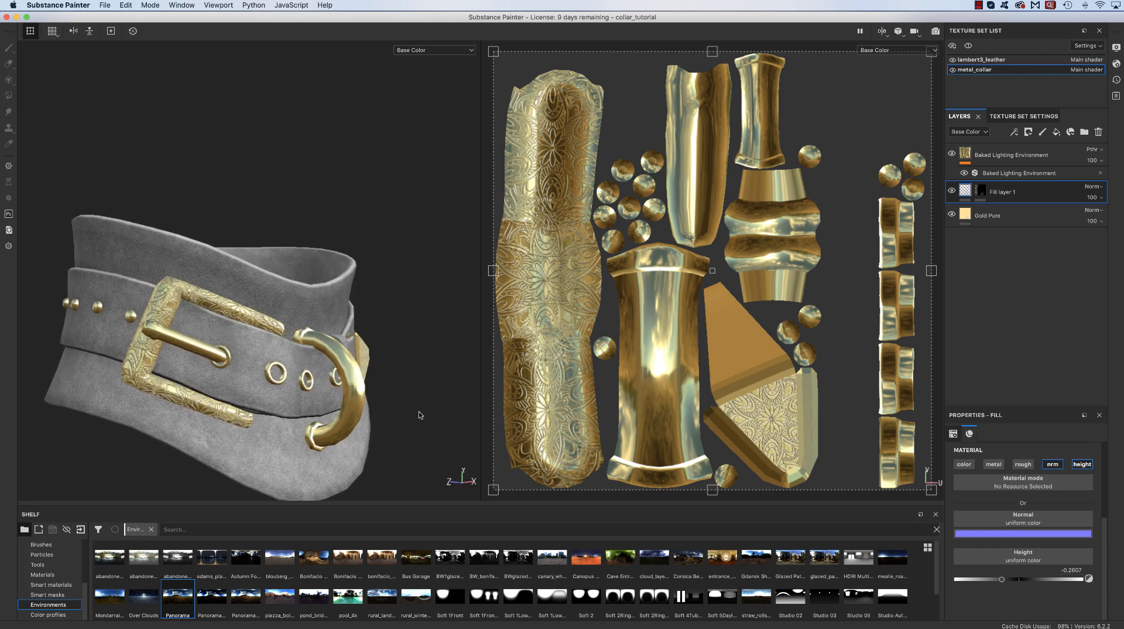
alt+drag(419, 406, 301, 403)
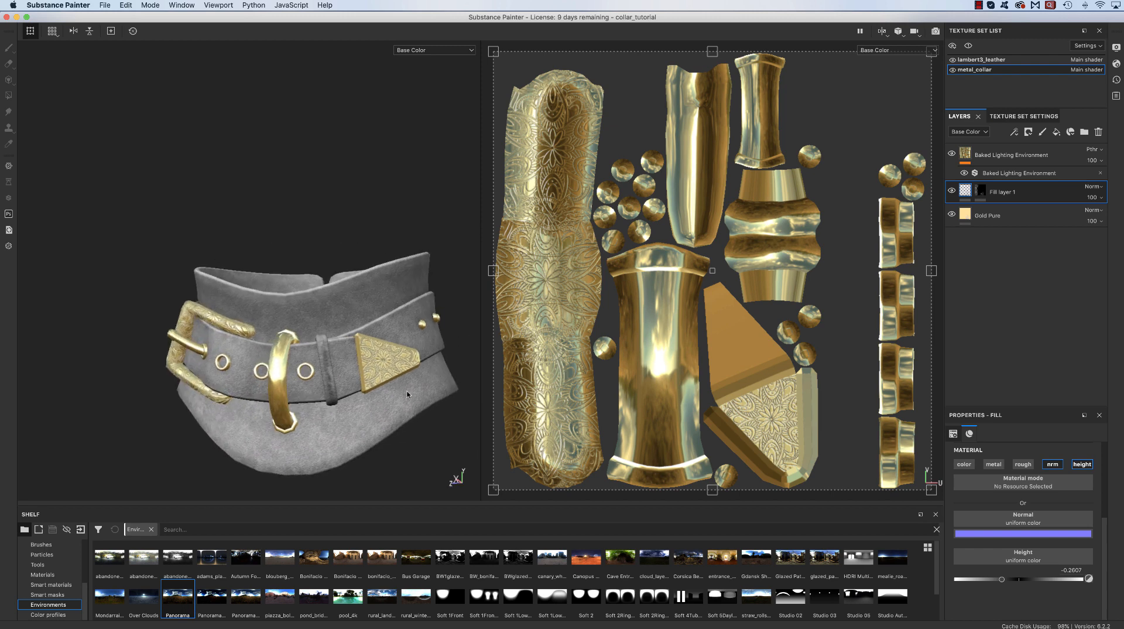
alt+drag(407, 394, 343, 387)
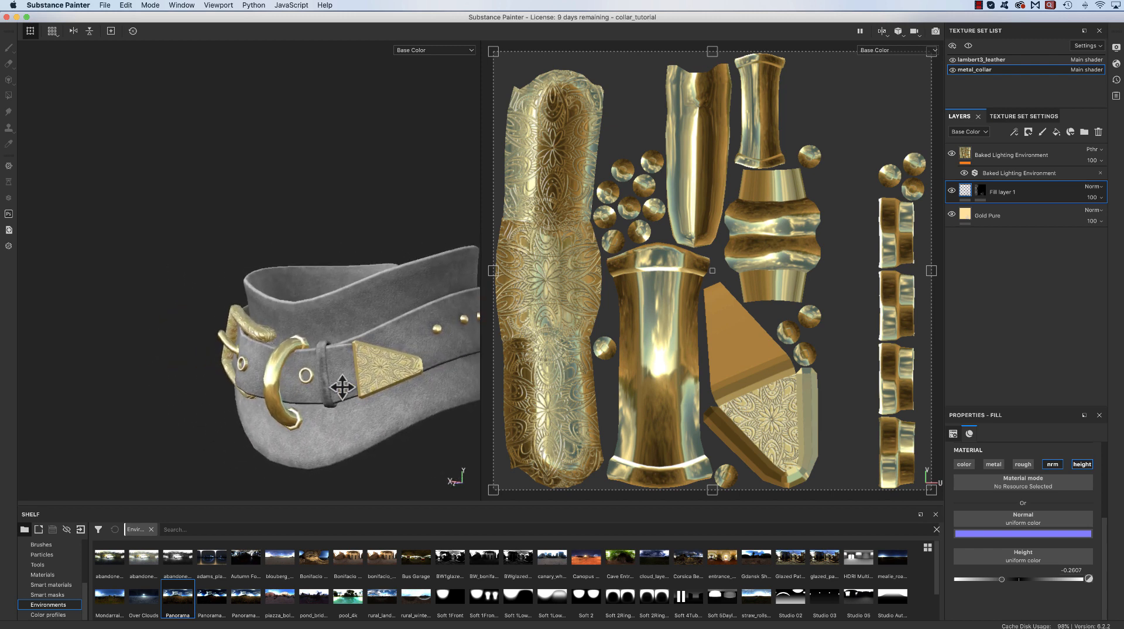
alt+middle_drag(342, 387, 226, 401)
- Examine the row of gold studs along the back and side of the leather strap up close
alt+drag(399, 379, 311, 391)
alt+right_drag(304, 386, 491, 447)
alt+middle_drag(413, 411, 292, 392)
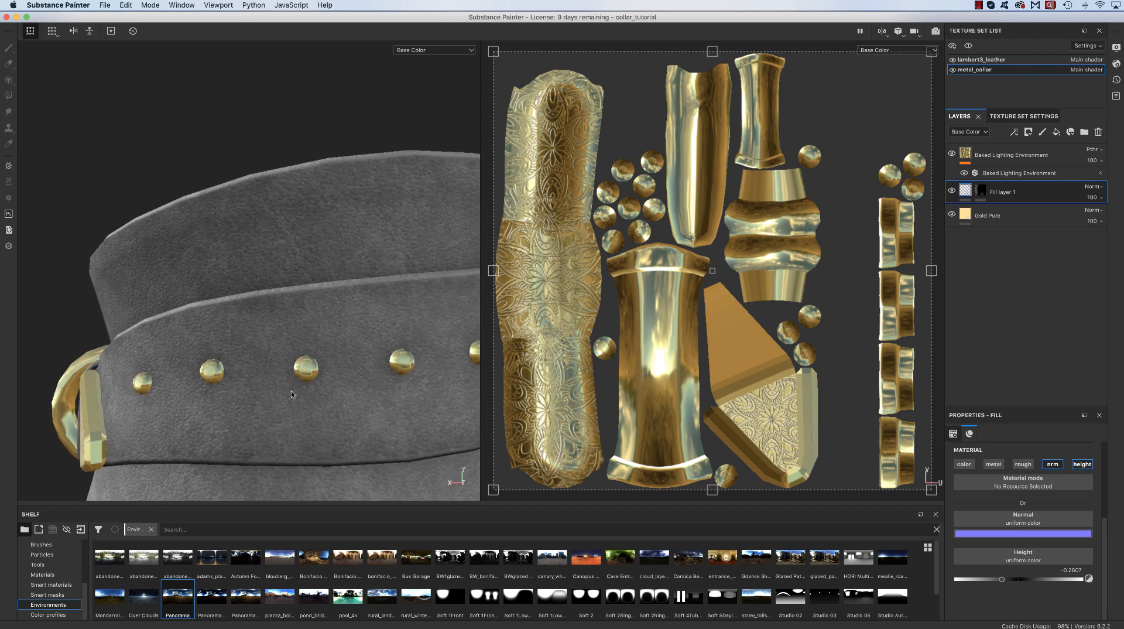
alt+drag(290, 391, 351, 399)
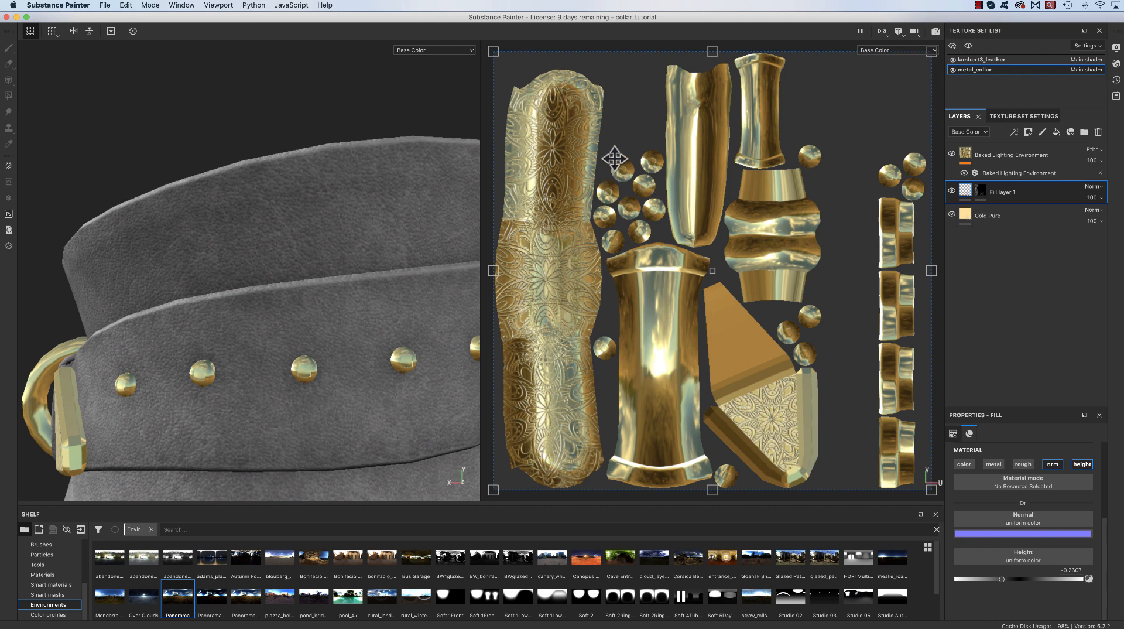
alt+right_drag(421, 384, 419, 385)
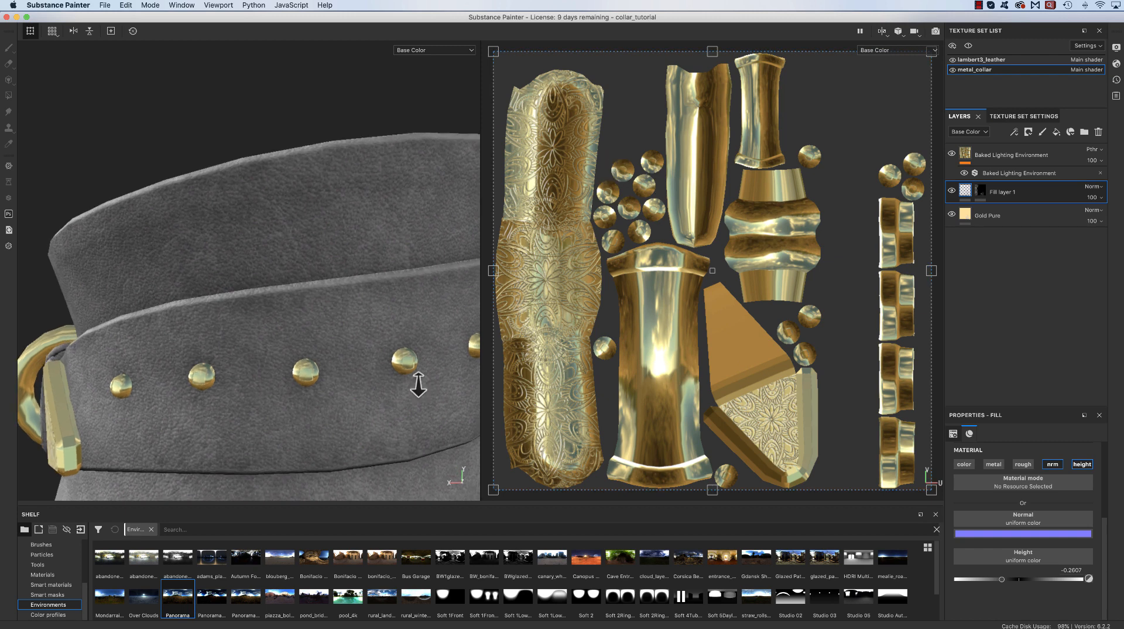
alt+drag(419, 385, 430, 381)
alt+right_drag(430, 380, 386, 377)
alt+middle_drag(386, 376, 339, 370)
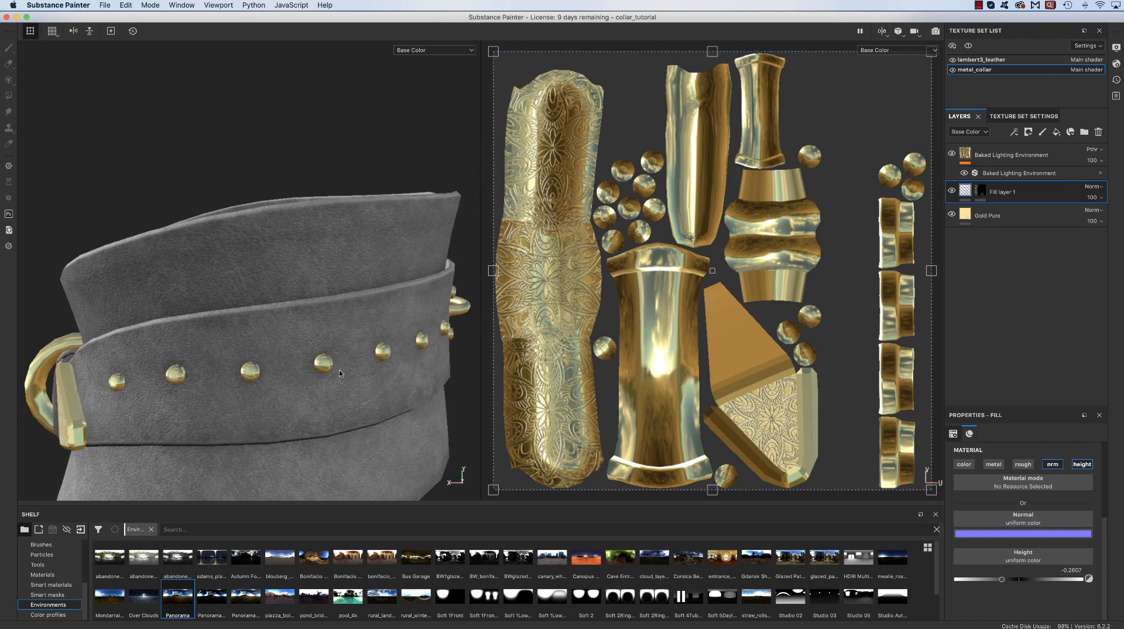
alt+drag(378, 359, 346, 362)
alt+right_drag(345, 362, 389, 382)
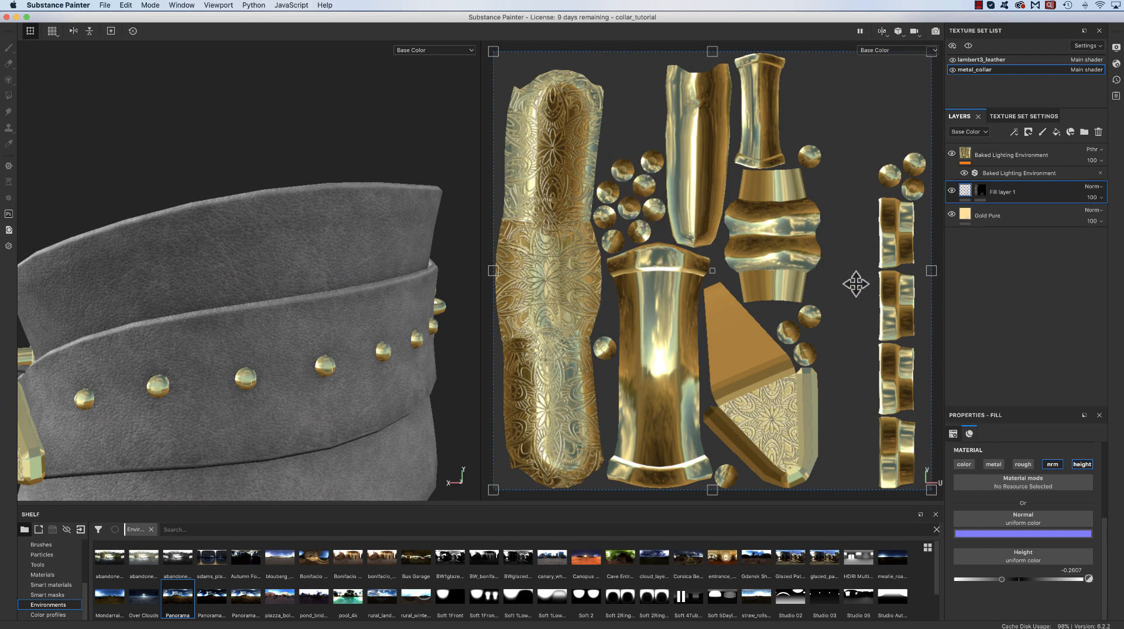
- Activate Fill layer 1's mask for painting and change the paint brush's alpha to Celtic Cross
click(981, 191)
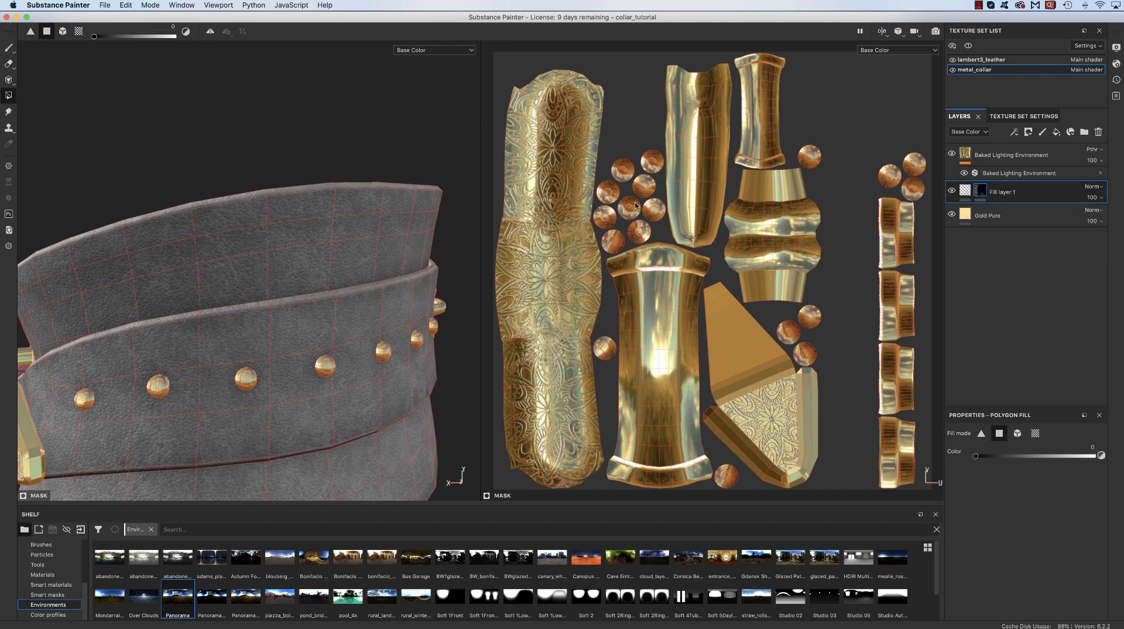
click(9, 48)
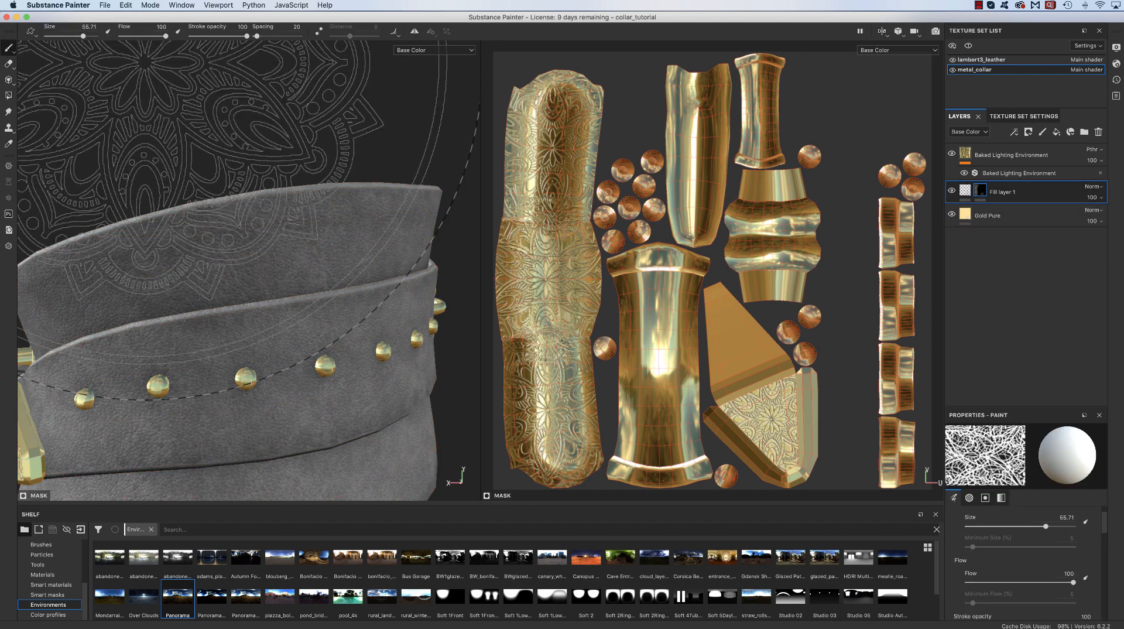
drag(1105, 517, 1110, 581)
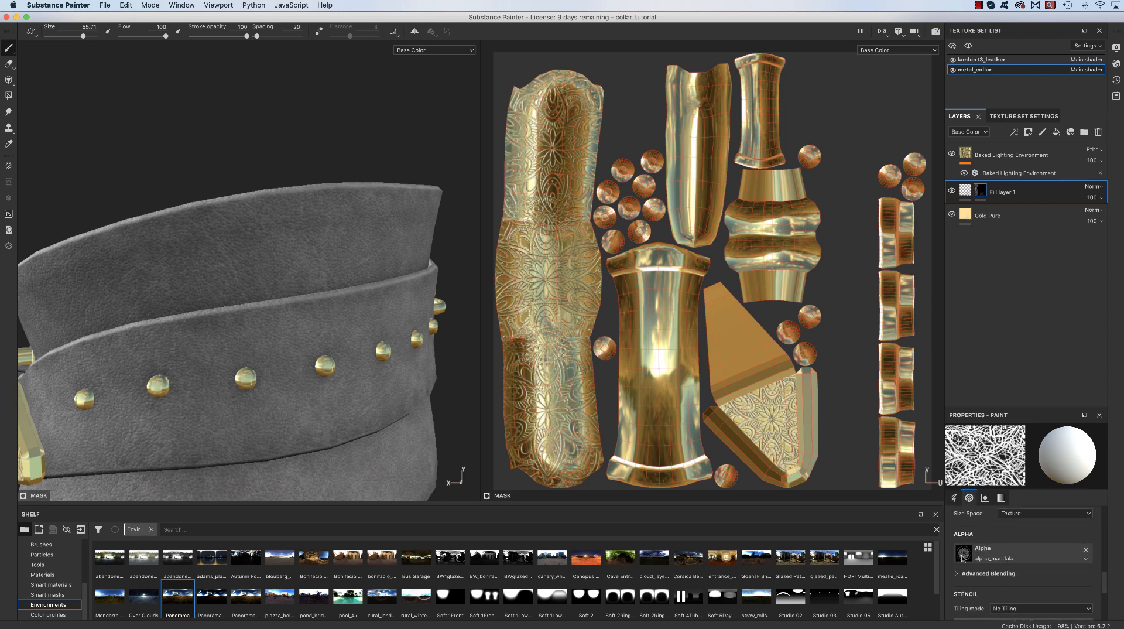
click(962, 553)
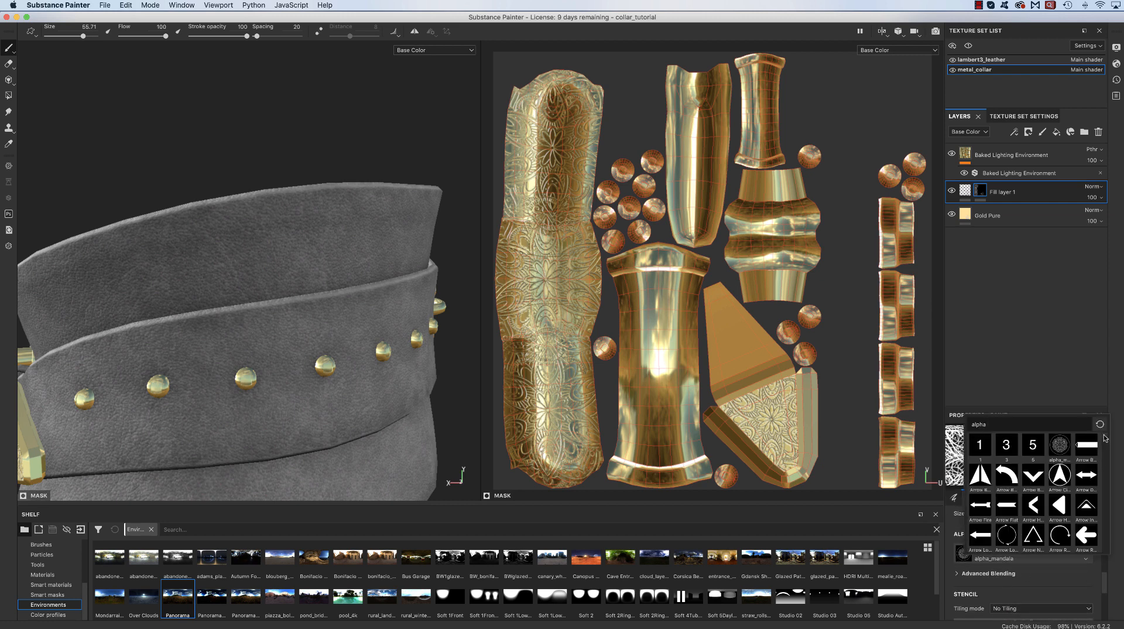
scroll(1104, 442, down, 1)
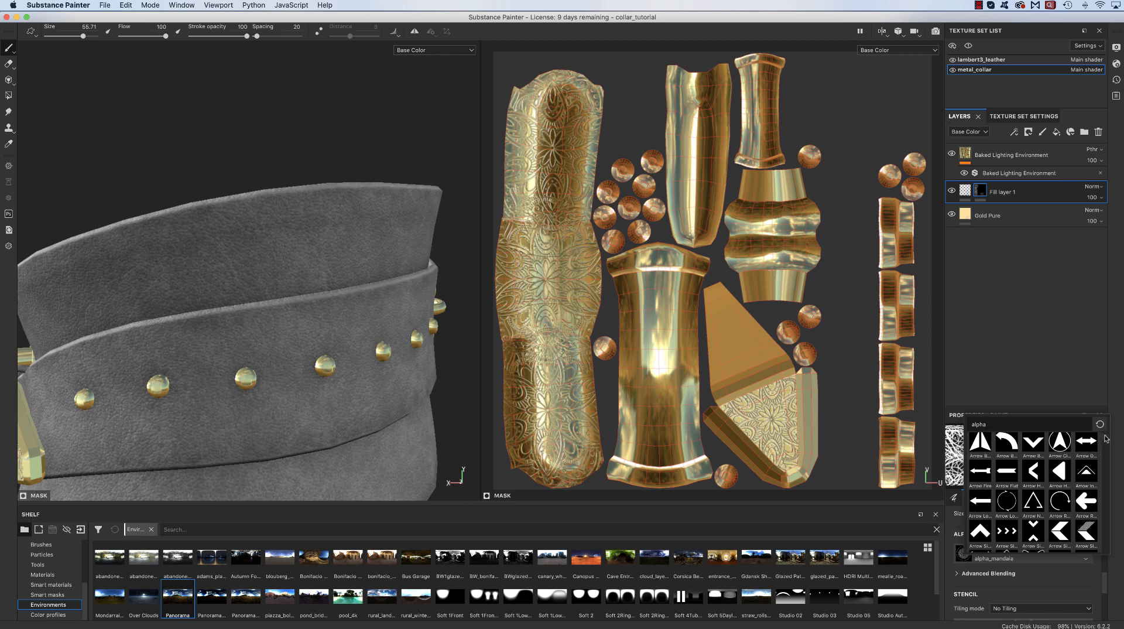
scroll(1105, 440, down, 3)
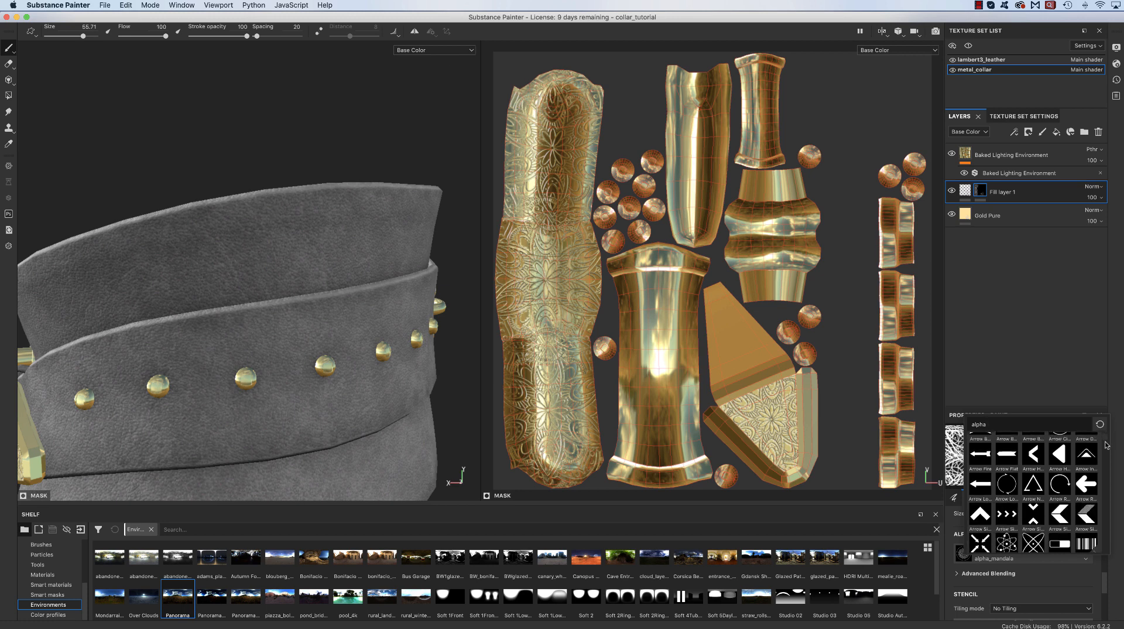
scroll(1105, 448, down, 4)
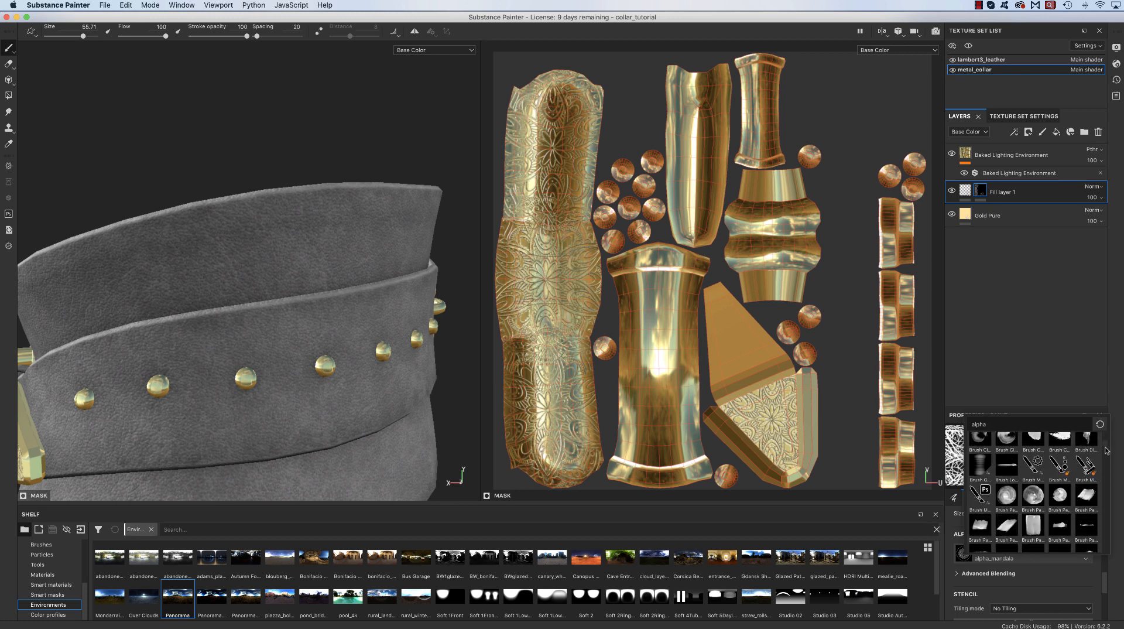
drag(1107, 455, 1107, 454)
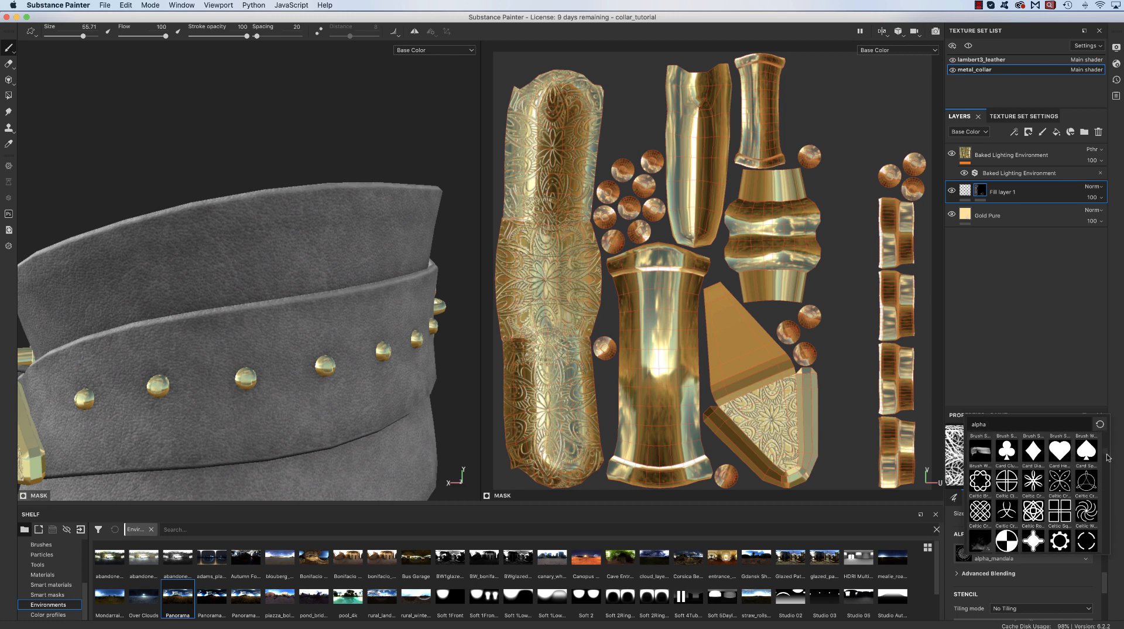
click(1035, 482)
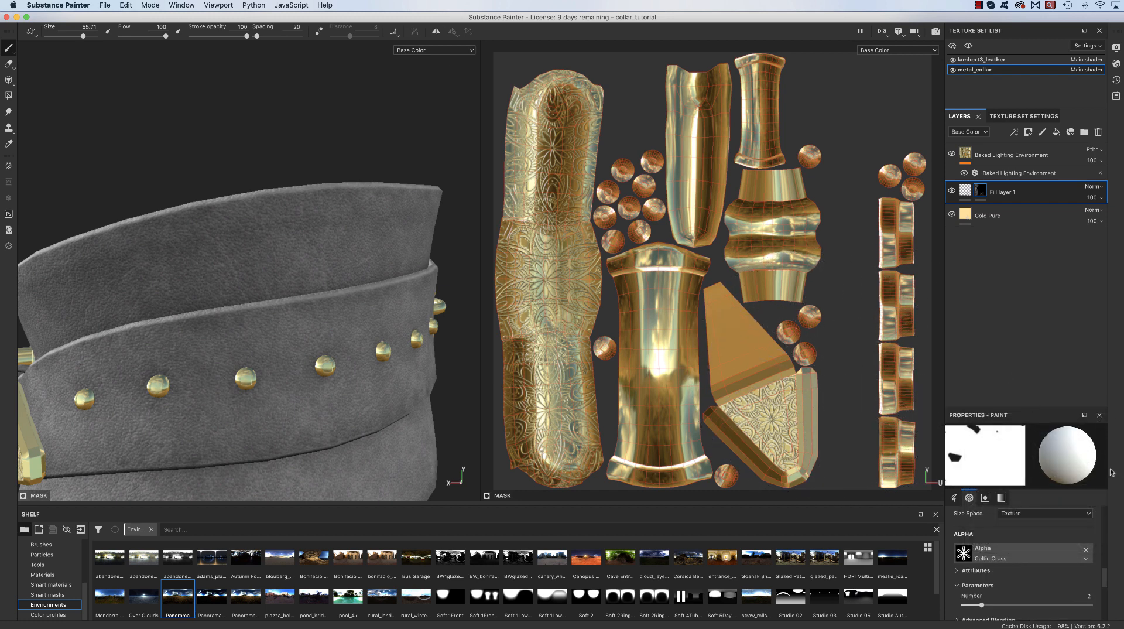
- Set the brush size to 1.31 and stamp the Celtic Cross on the lone stud beside the engraved buckle in the UV view
scroll(1105, 580, up, 5)
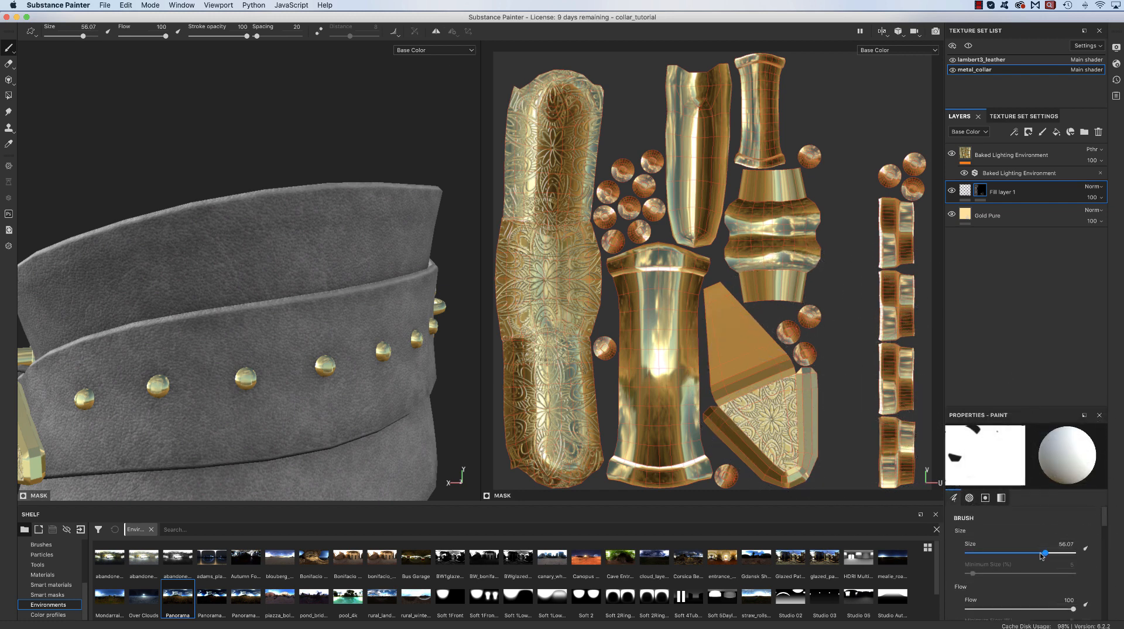
drag(1039, 552, 975, 555)
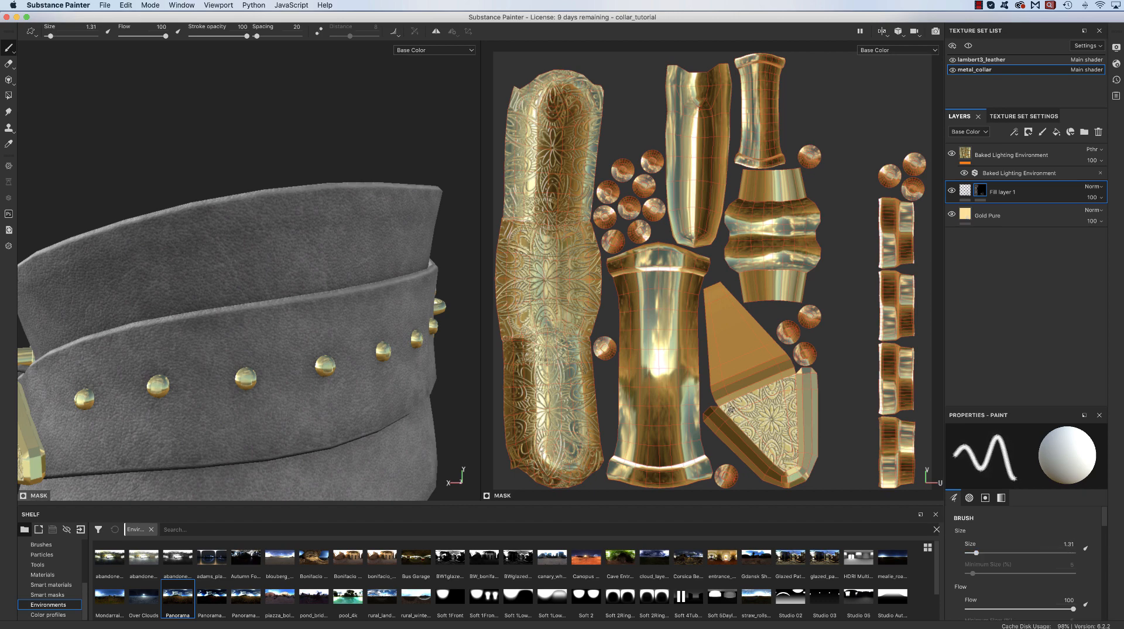
scroll(657, 359, up, 5)
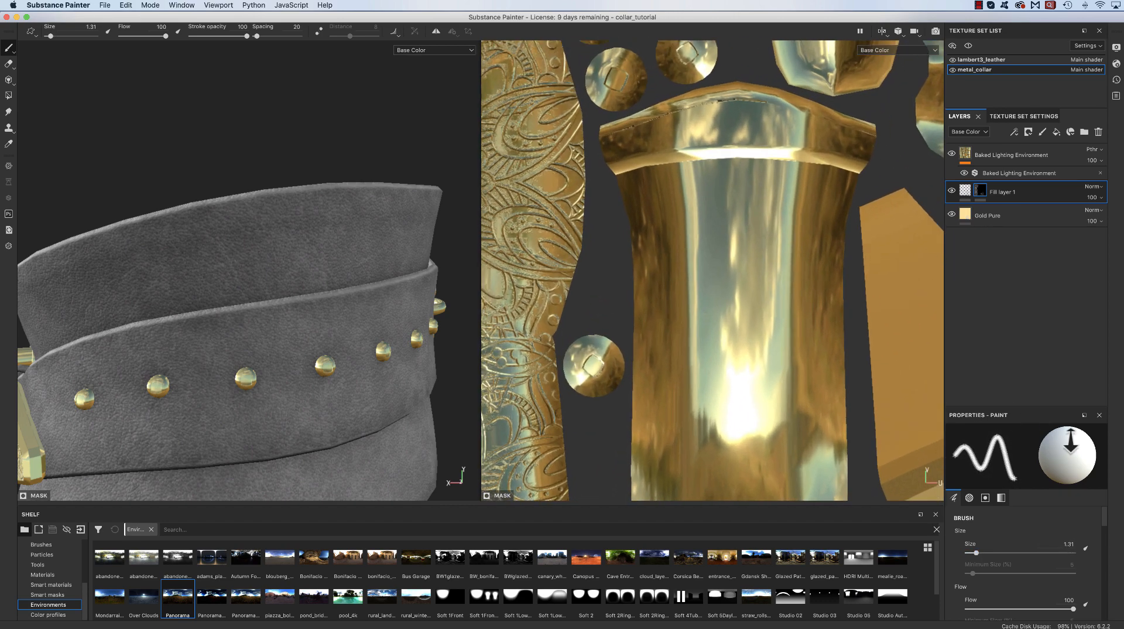
alt+middle_drag(670, 375, 786, 371)
alt+right_drag(782, 370, 695, 361)
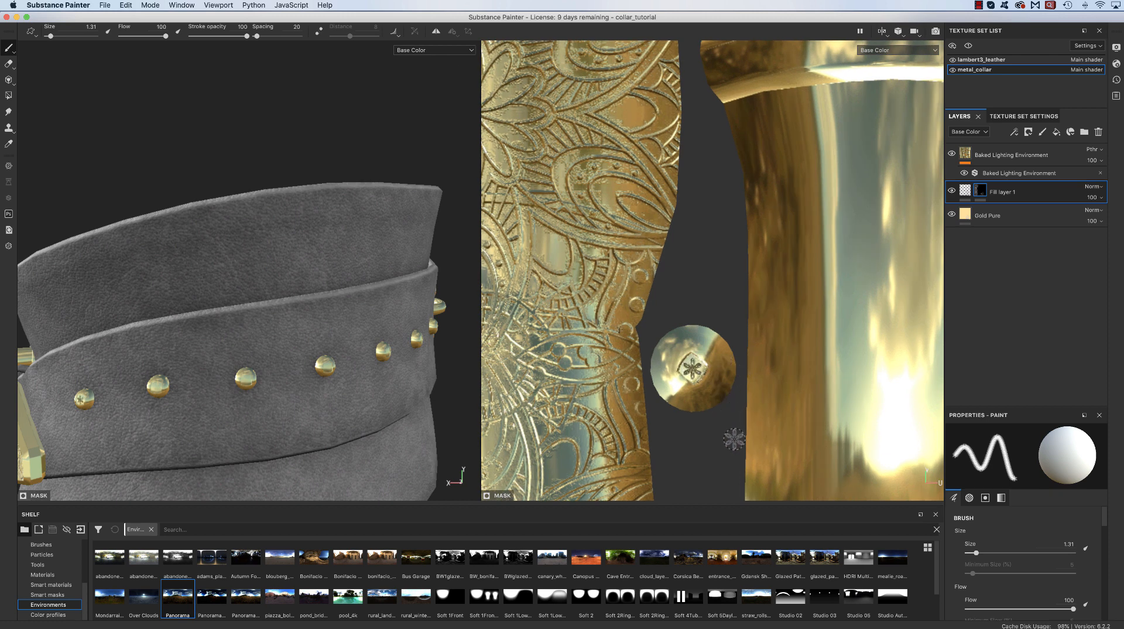
- Stamp the Celtic Cross at the center of each stud in the cluster of nine in the UV view
scroll(695, 375, down, 1)
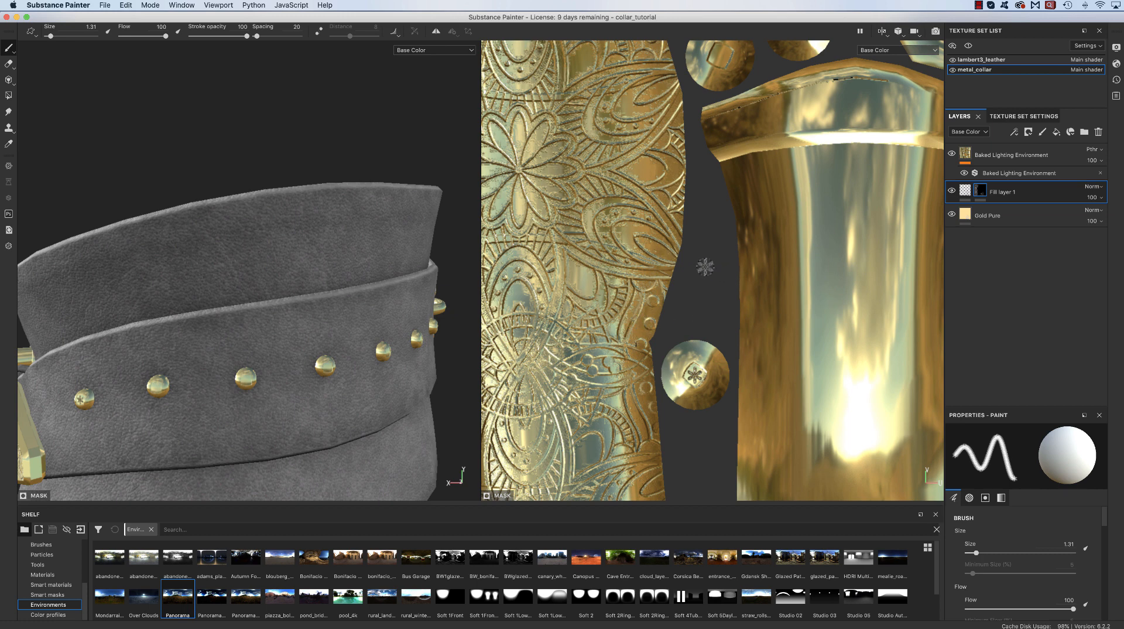
alt+middle_drag(696, 258, 672, 585)
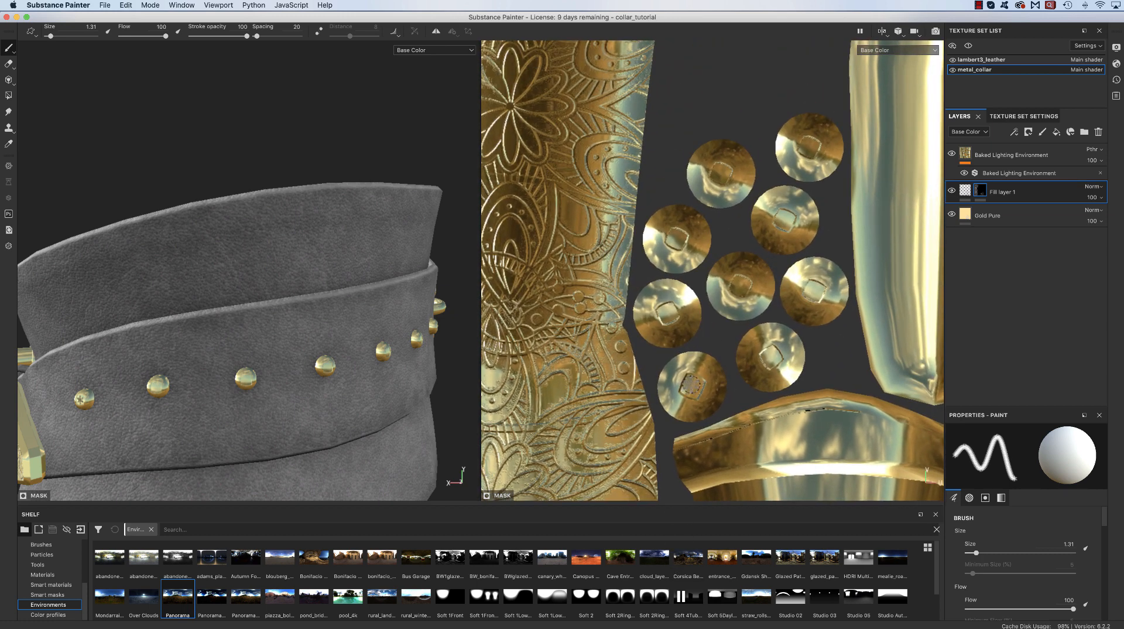
click(691, 386)
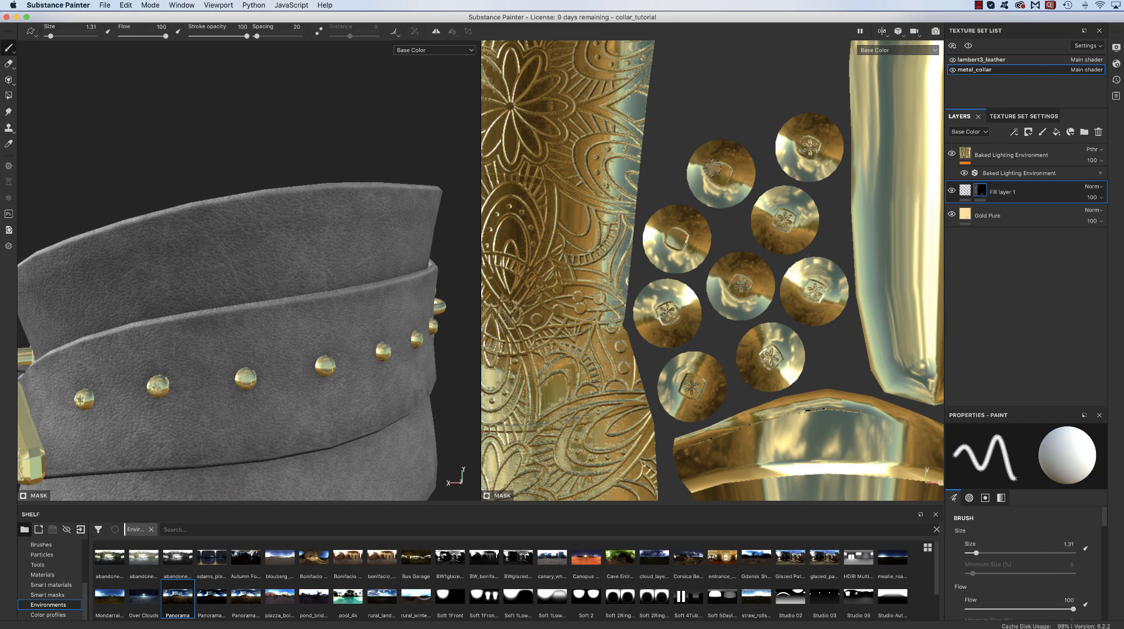
click(719, 171)
click(677, 237)
- Stamp the Celtic Cross on the remaining single stud and the two groups of three studs in the UV view
alt+right_drag(853, 298, 737, 258)
alt+middle_drag(735, 261, 316, 316)
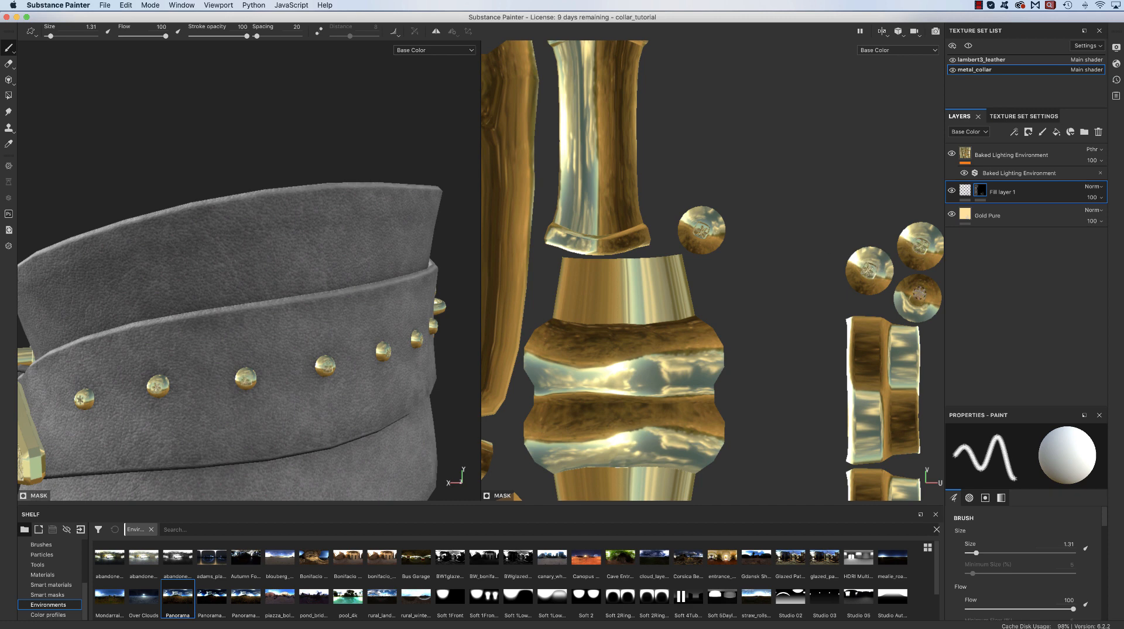
alt+right_drag(741, 356, 623, 346)
alt+middle_drag(622, 346, 614, 126)
alt+right_drag(632, 232, 852, 359)
click(670, 355)
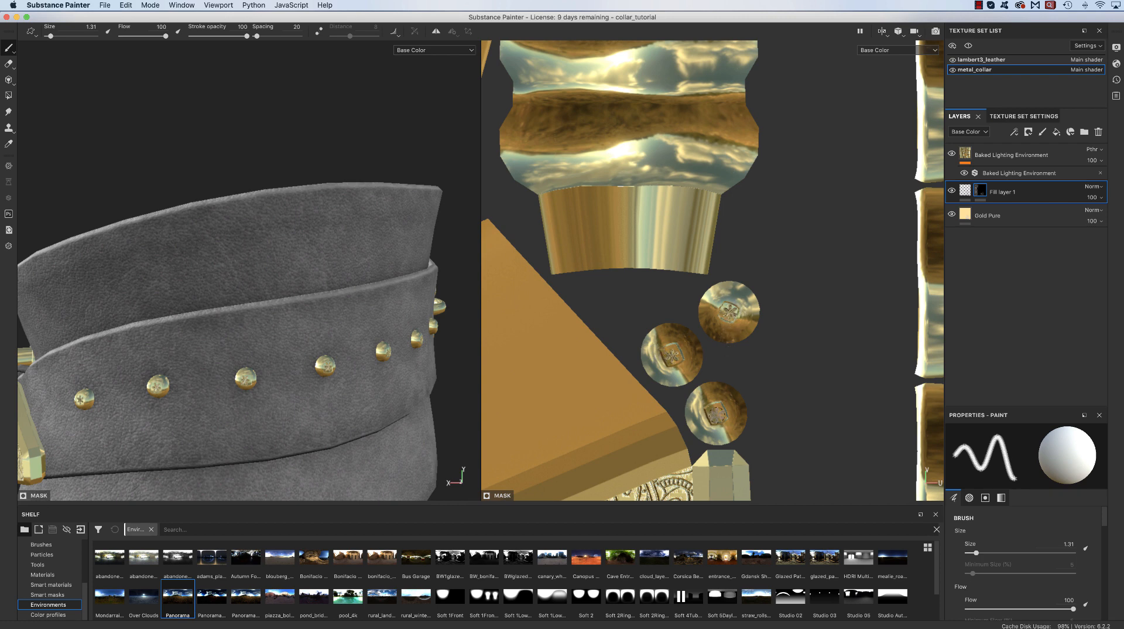
- Look over the whole UV layout to check the pattern on all the studs
alt+right_drag(794, 393, 664, 380)
alt+middle_drag(664, 381, 602, 179)
mouse_move(656, 304)
alt+right_down()
mouse_move(817, 363)
mouse_move(782, 410)
mouse_move(578, 319)
alt+right_up()
alt+middle_drag(578, 319, 784, 433)
alt+right_drag(665, 343, 577, 288)
alt+middle_drag(753, 319, 588, 449)
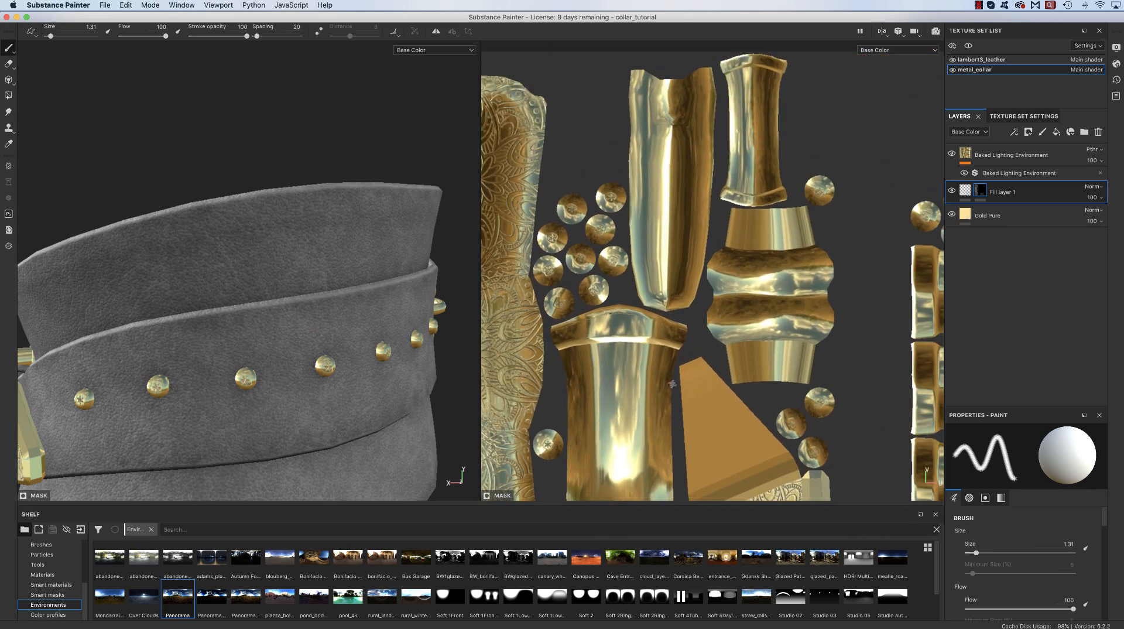
alt+right_drag(807, 346, 743, 302)
alt+middle_drag(804, 295, 630, 370)
alt+middle_drag(706, 365, 867, 229)
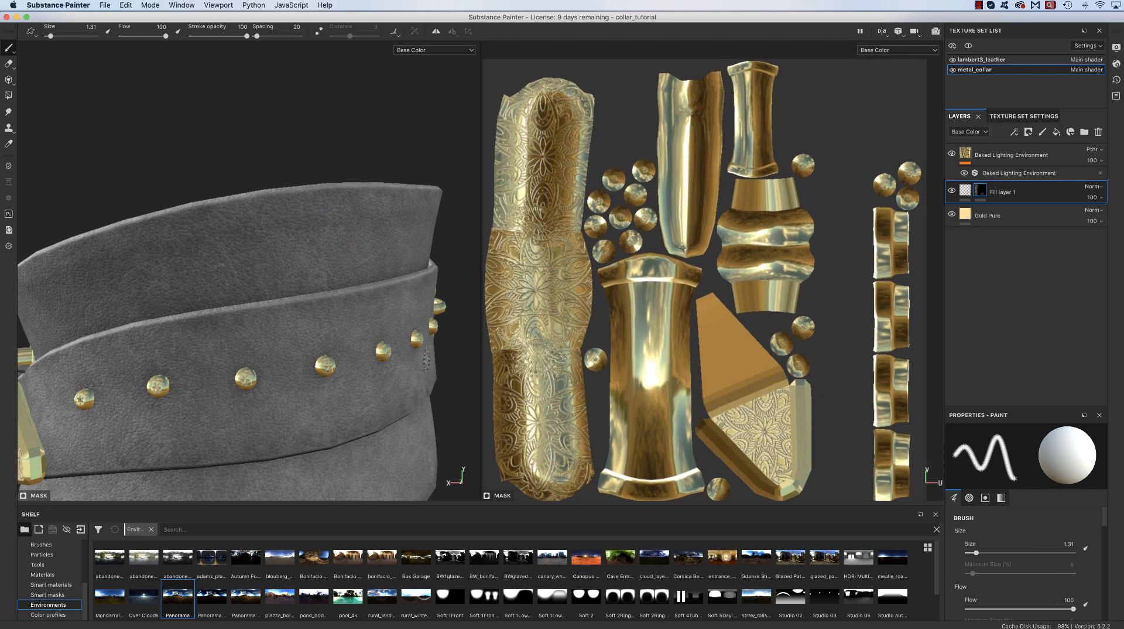
- Stamp the Celtic Cross directly on the second stud from the strap-tip plate in the 3D view
alt+drag(439, 386, 465, 384)
mouse_move(498, 378)
alt+mouse_down()
mouse_move(507, 359)
mouse_move(532, 359)
mouse_move(432, 388)
alt+mouse_up()
alt+right_drag(432, 389, 446, 410)
click(258, 418)
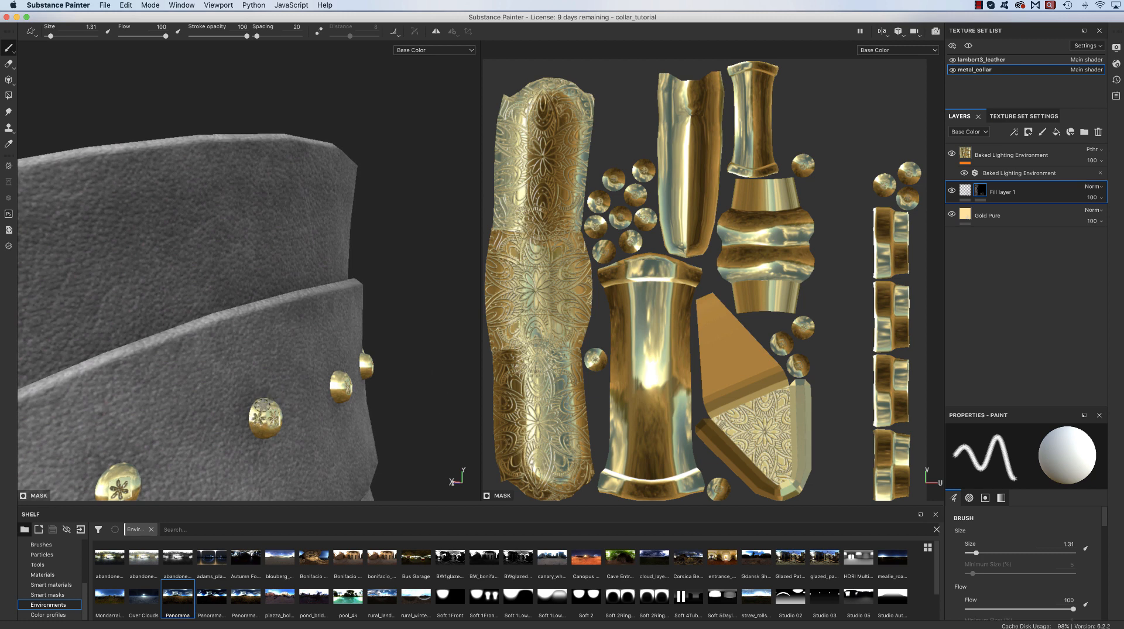
click(262, 407)
alt+middle_drag(395, 347, 498, 186)
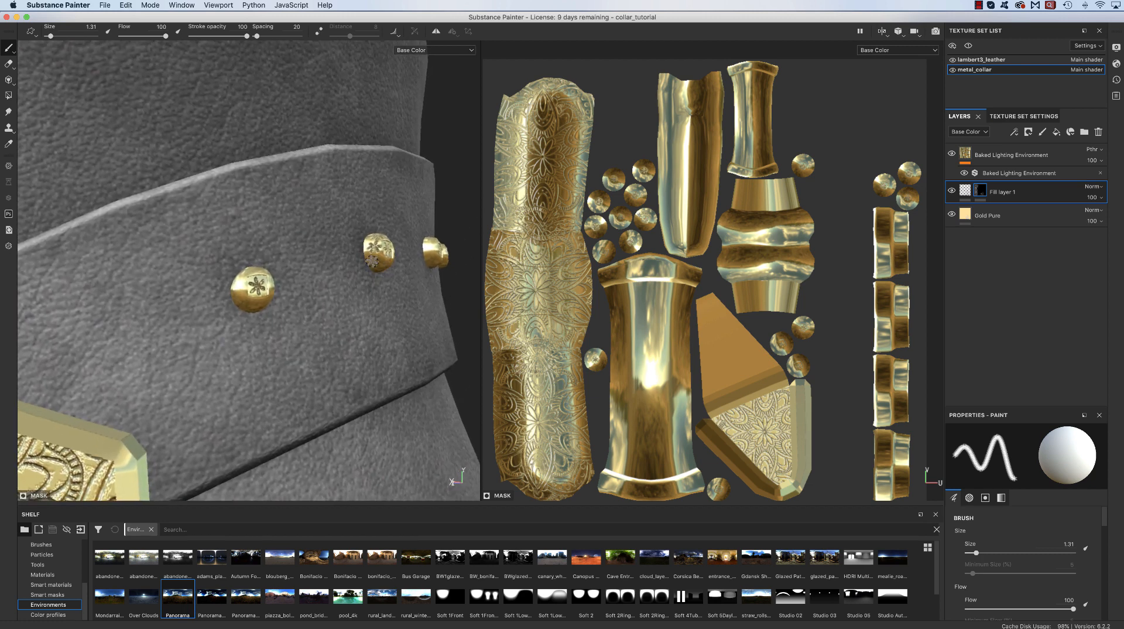
click(376, 258)
- Inspect the engraved studs and the mandala on the strap-tip plate along the strap in the 3D view
alt+drag(450, 322, 264, 386)
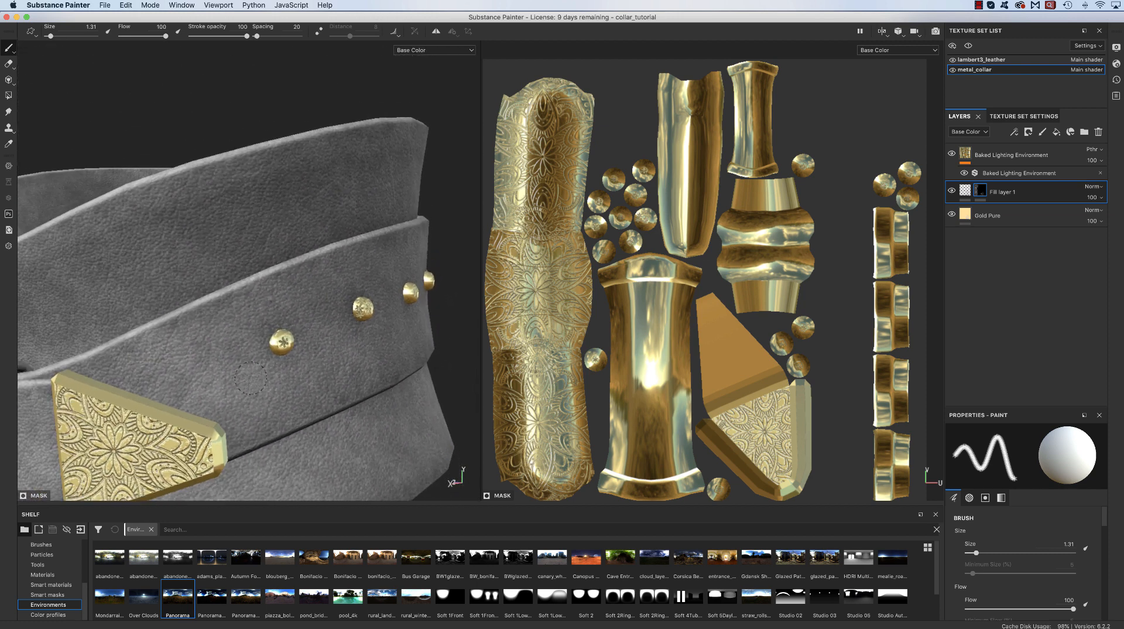
mouse_move(185, 420)
mouse_down()
mouse_move(132, 402)
mouse_move(209, 428)
mouse_up()
middle_drag(375, 450, 402, 232)
alt+right_drag(398, 246, 354, 321)
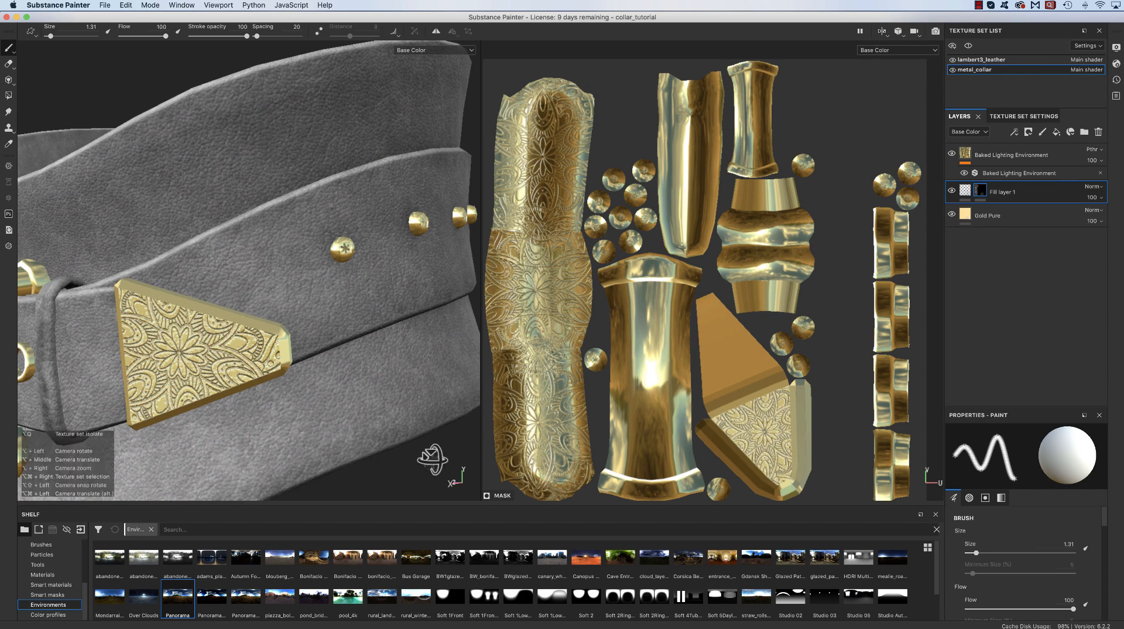
alt+drag(433, 459, 472, 468)
alt+right_drag(304, 345, 193, 374)
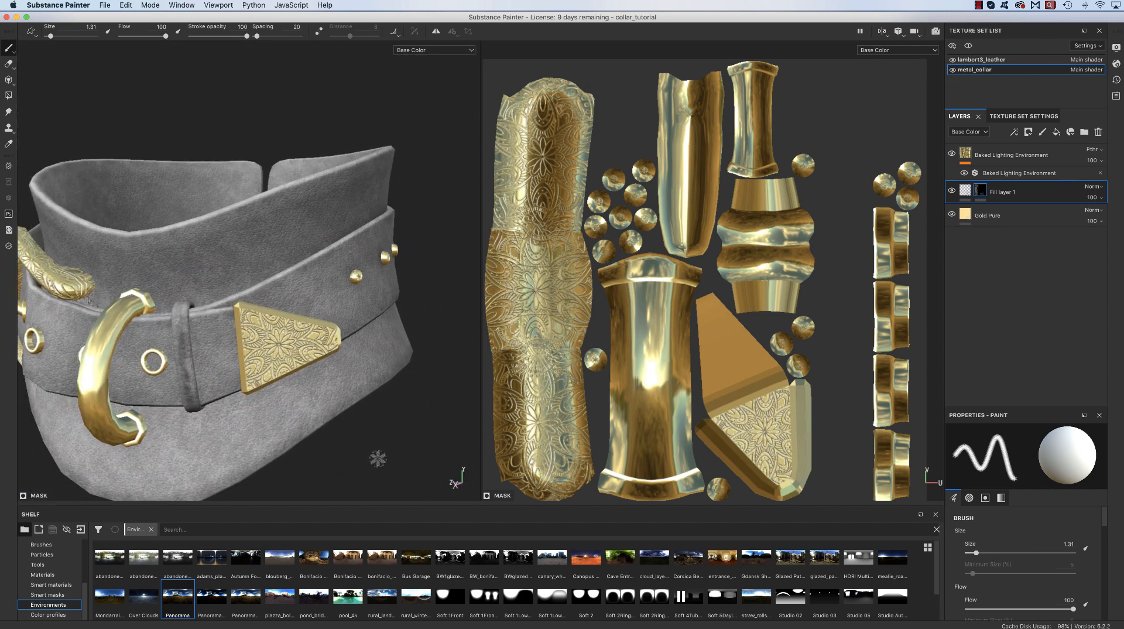
- Examine the whole collar from the front, comparing the engraved gold hardware with the gray leather
alt+drag(378, 459, 465, 436)
alt+right_drag(235, 351, 114, 377)
alt+drag(218, 457, 170, 450)
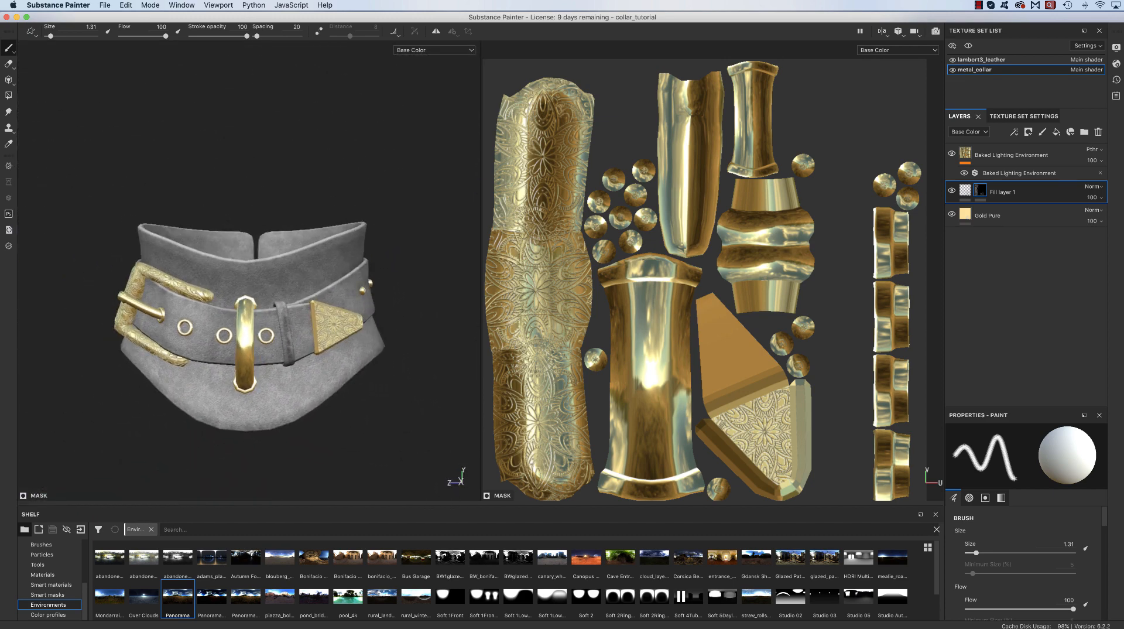
alt+right_drag(288, 368, 319, 378)
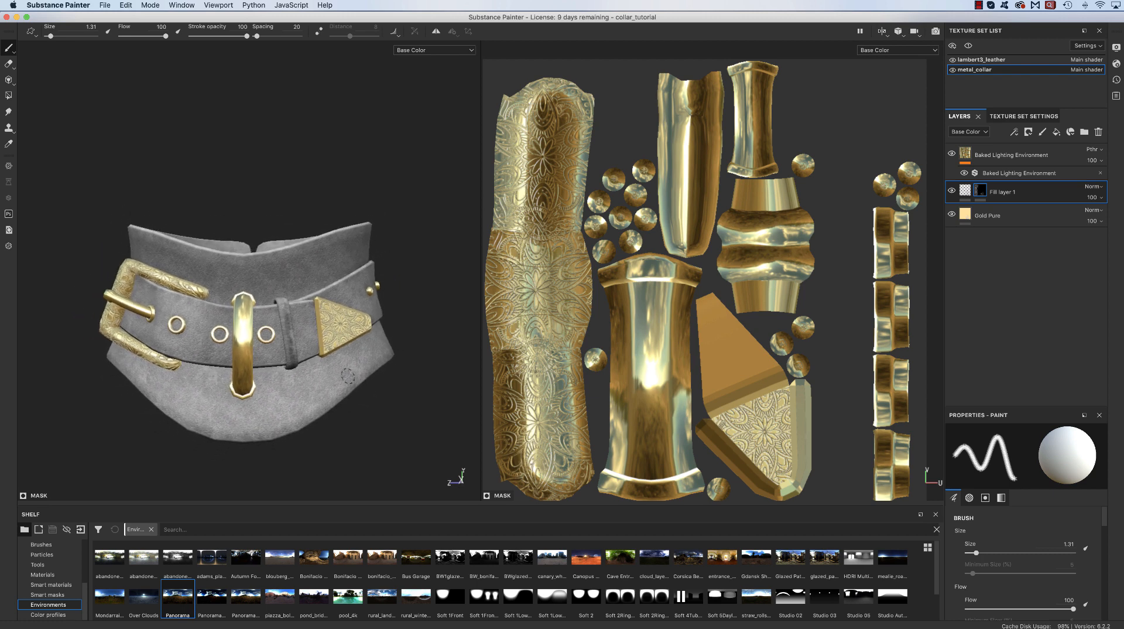
mouse_move(382, 432)
alt+mouse_down()
mouse_move(381, 441)
mouse_move(371, 431)
mouse_move(377, 476)
mouse_move(373, 426)
alt+mouse_up()
alt+right_drag(373, 427, 284, 415)
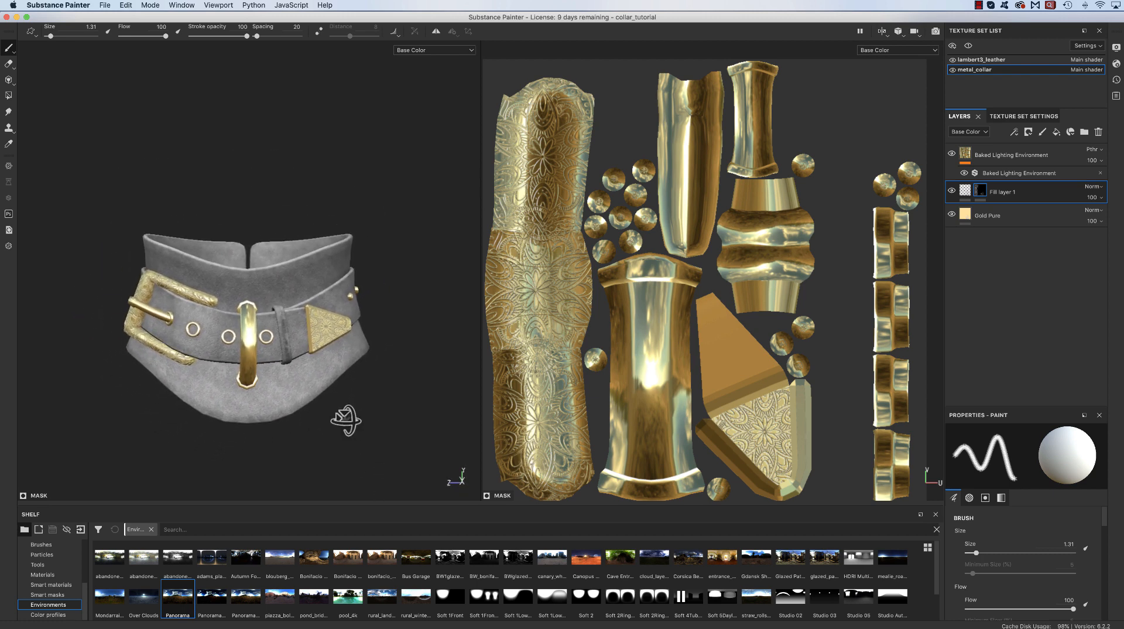
alt+drag(346, 421, 344, 413)
alt+right_drag(343, 413, 390, 430)
mouse_move(389, 430)
alt+mouse_down()
mouse_move(398, 426)
mouse_move(386, 425)
mouse_move(391, 441)
mouse_move(378, 426)
alt+mouse_up()
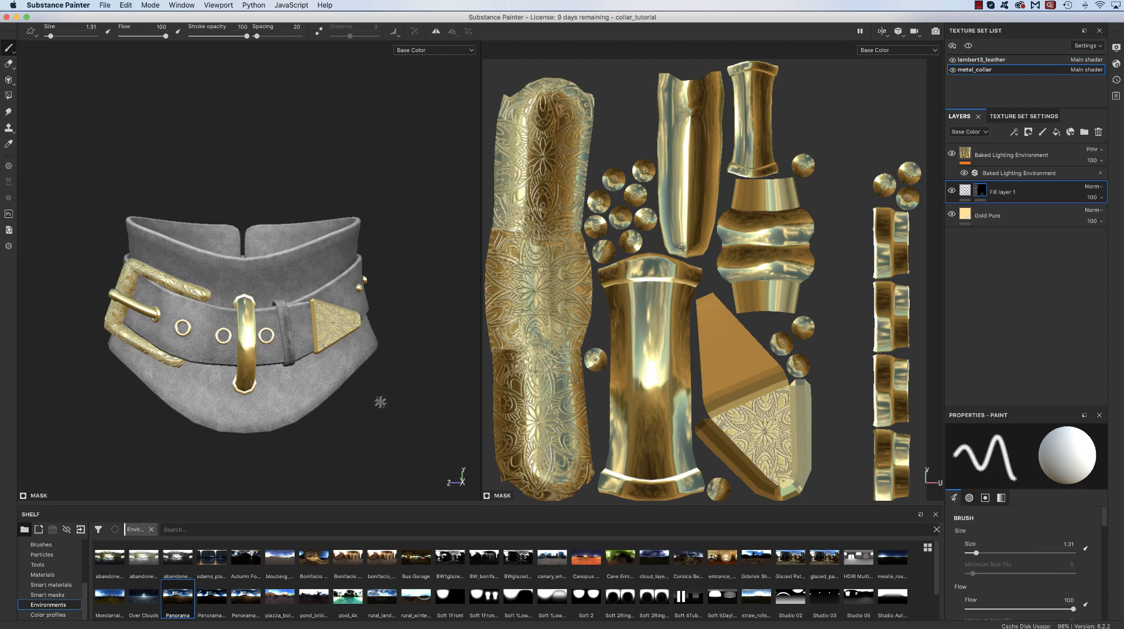
mouse_move(394, 427)
alt+mouse_down()
mouse_move(407, 422)
mouse_move(374, 416)
mouse_move(389, 439)
alt+mouse_up()
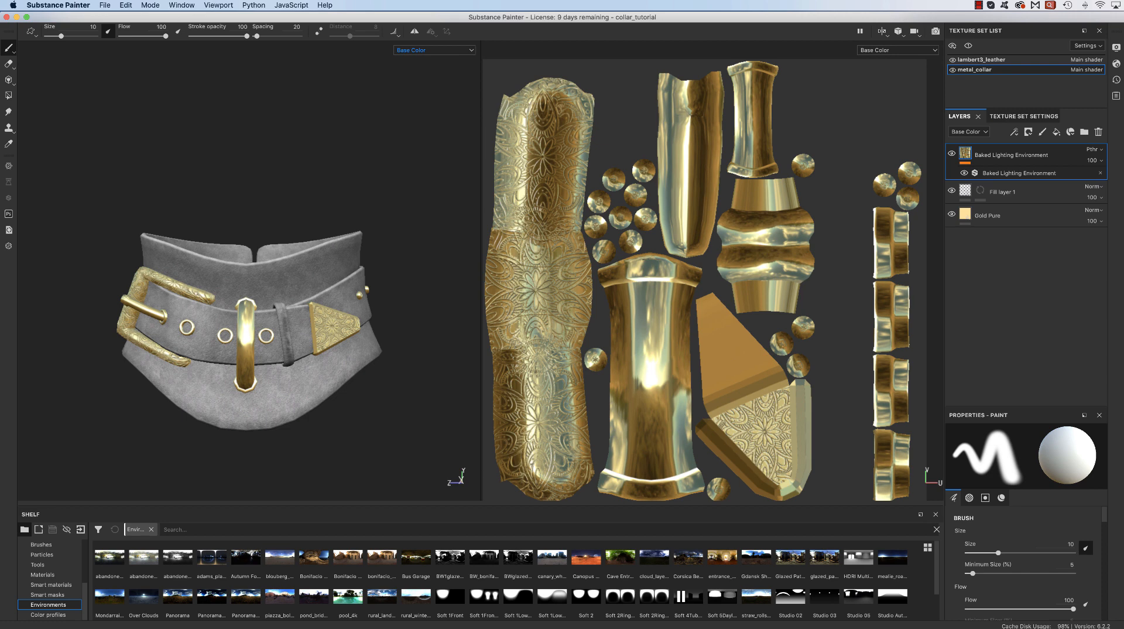
- Add a fill layer above Plastic Glossy Pure in the lambert3_leather texture set and give it a Levels effect
click(1017, 59)
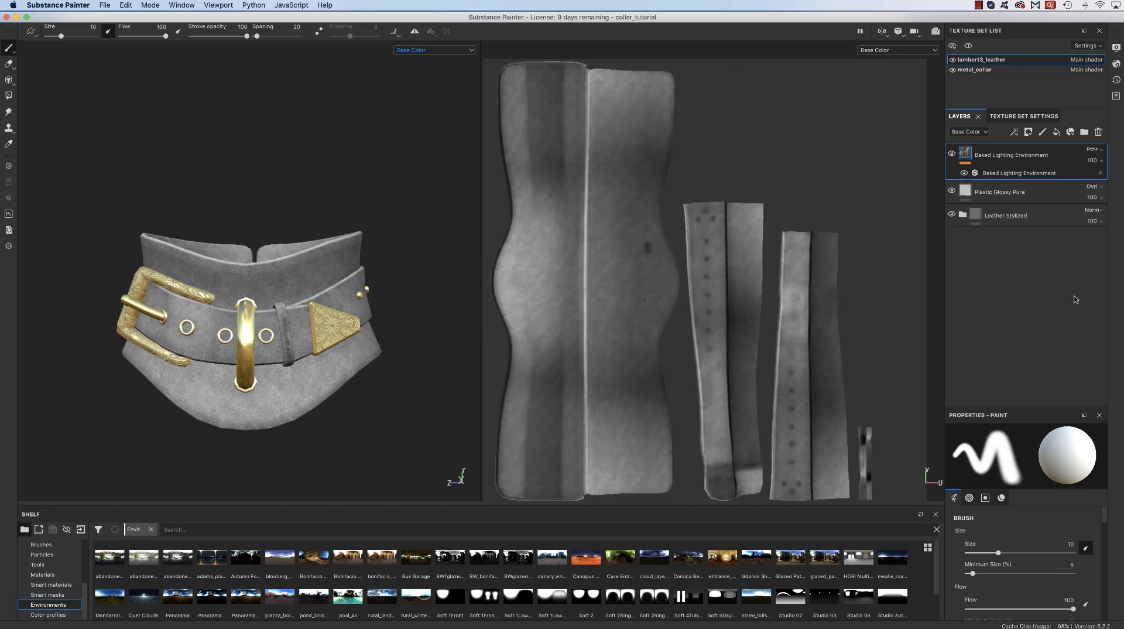
click(1047, 195)
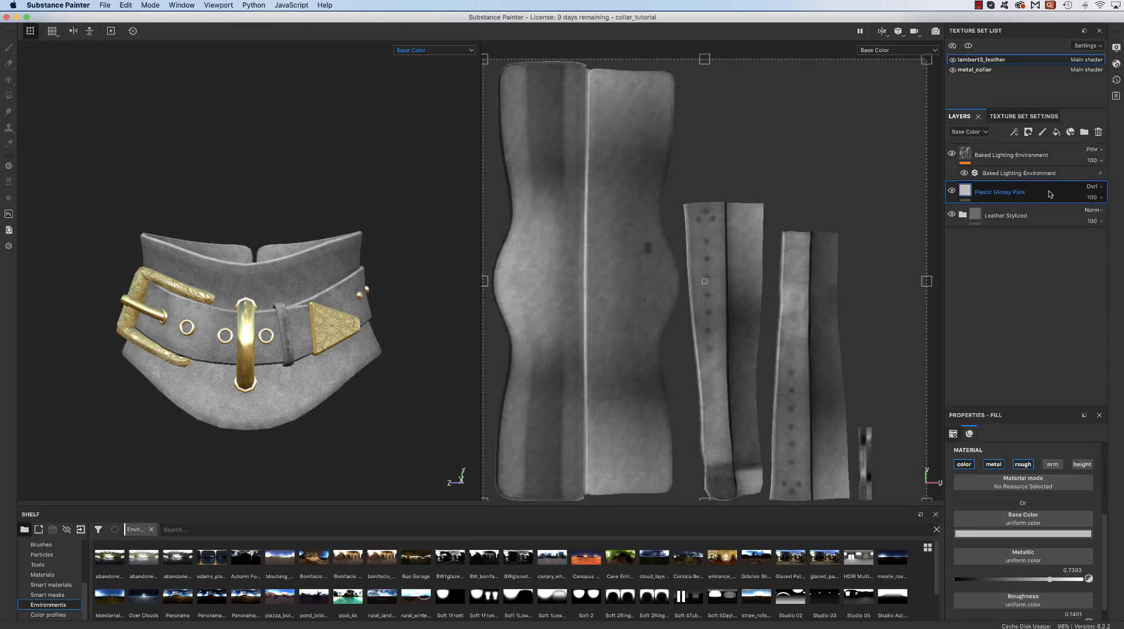
click(1057, 133)
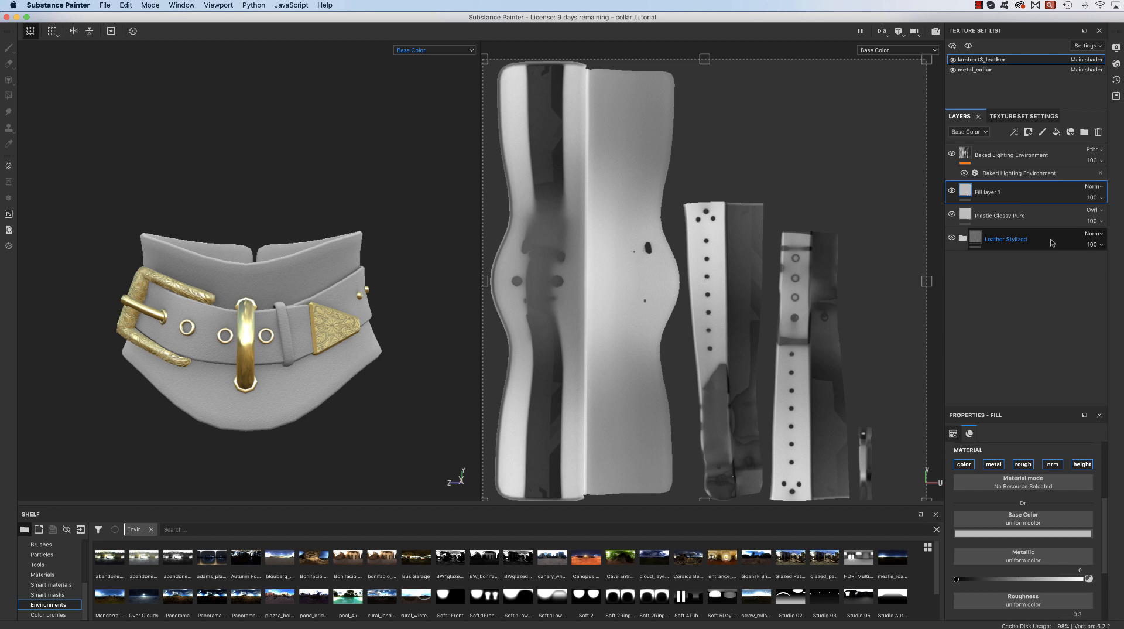
right_click(1048, 193)
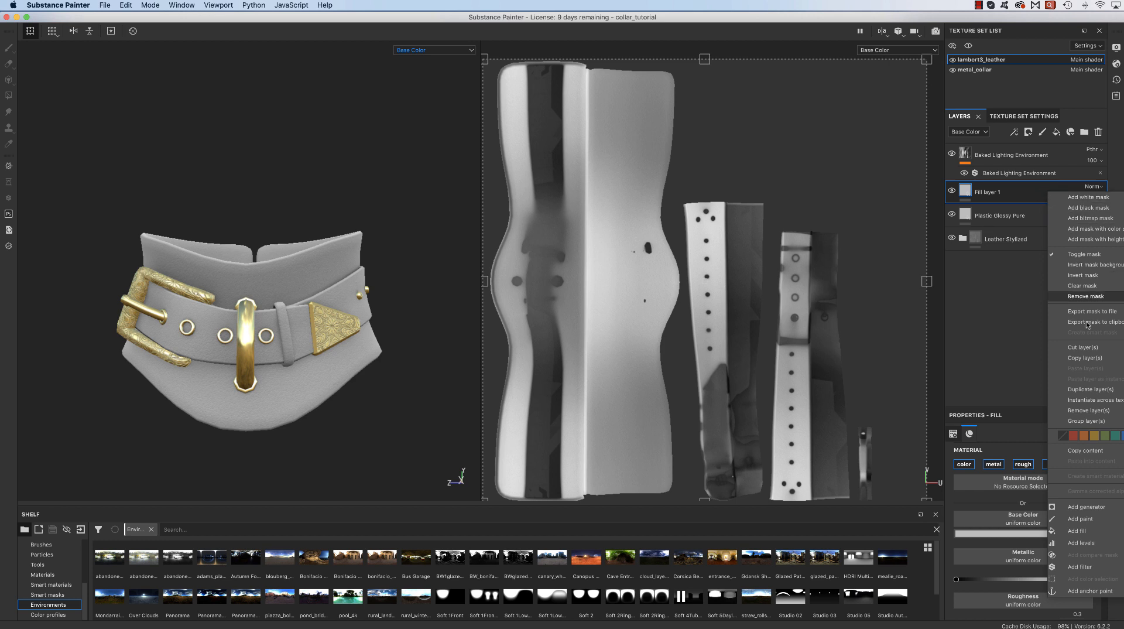
click(1097, 546)
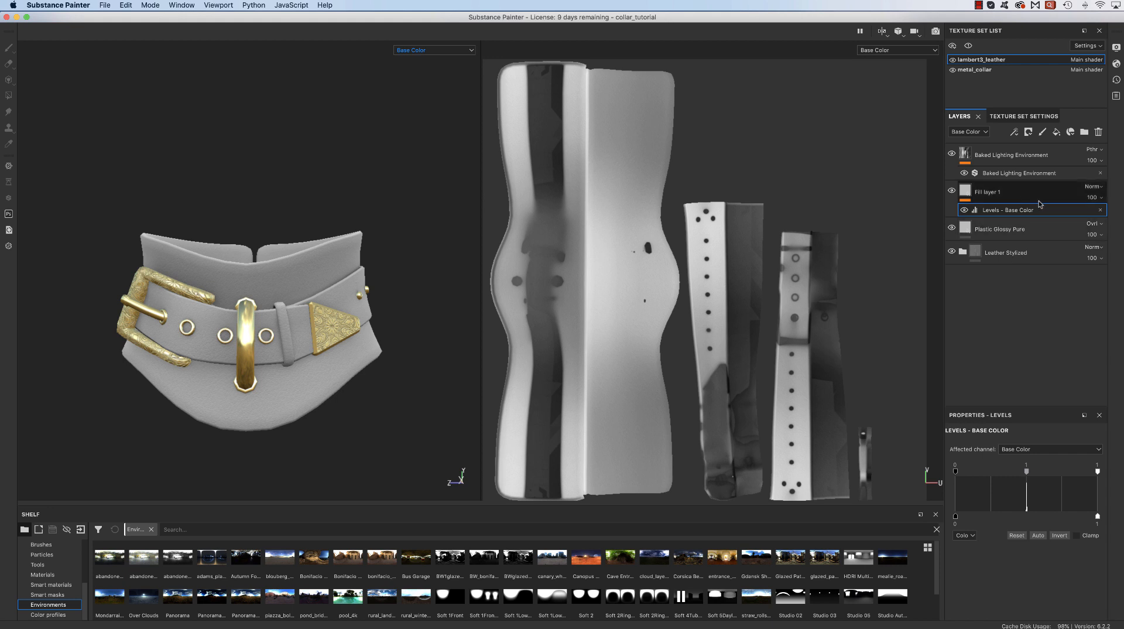
- Disable the color, metallic and roughness channels of Fill layer 1, keeping only normal and height active
click(965, 190)
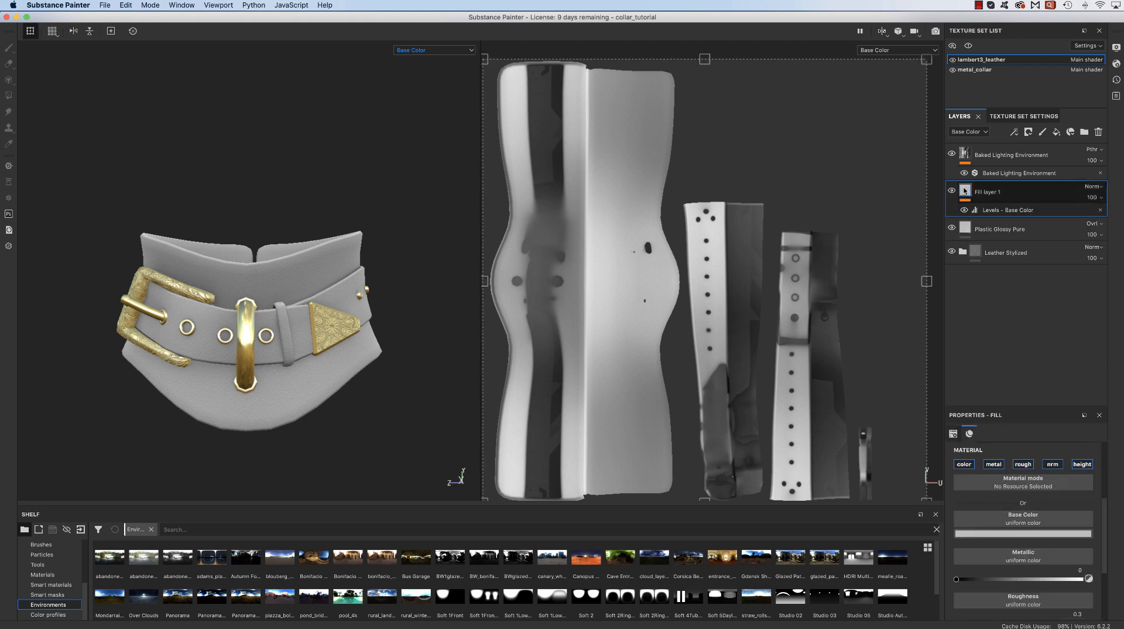
click(964, 463)
click(993, 464)
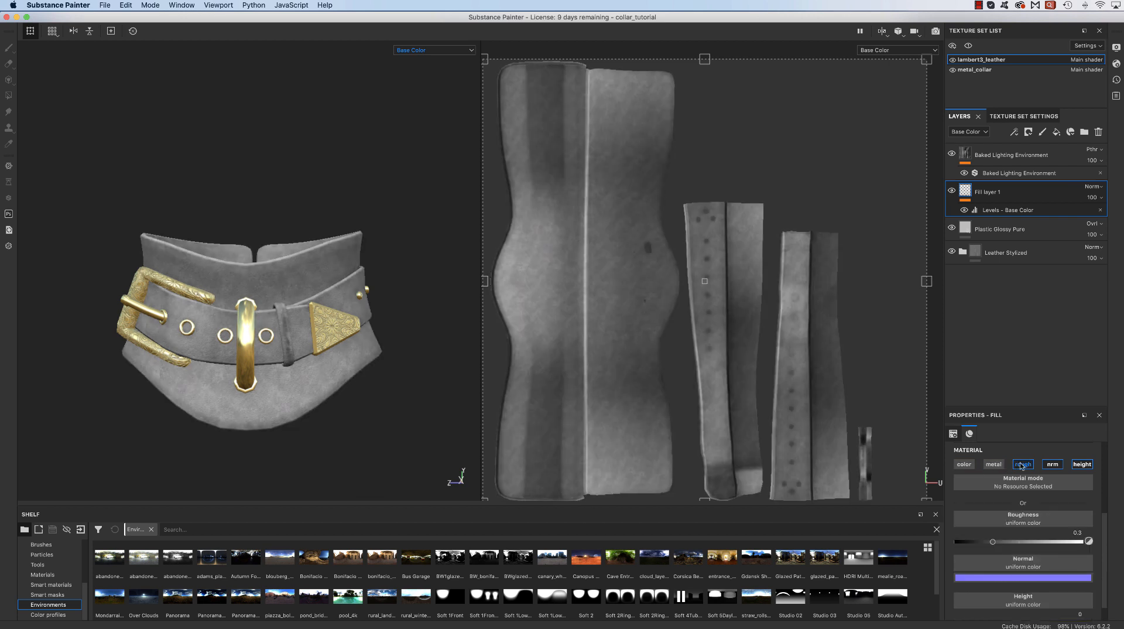
click(1022, 463)
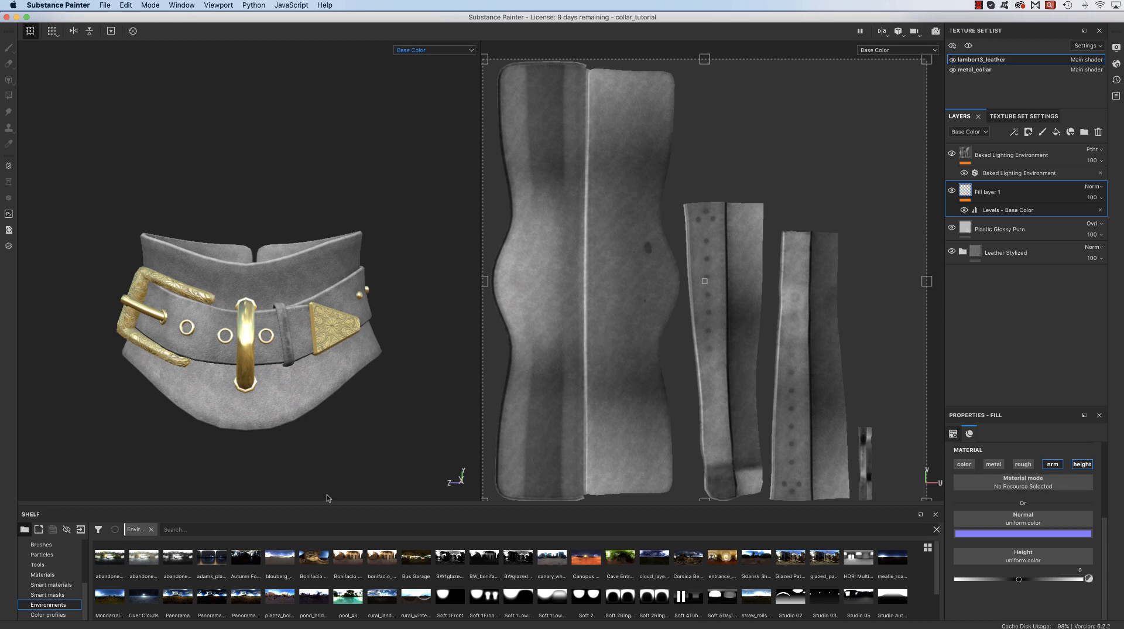
- Search the alphas for "lace" and assign the lace2 pattern to the height channel of Fill layer 1
scroll(87, 593, up, 5)
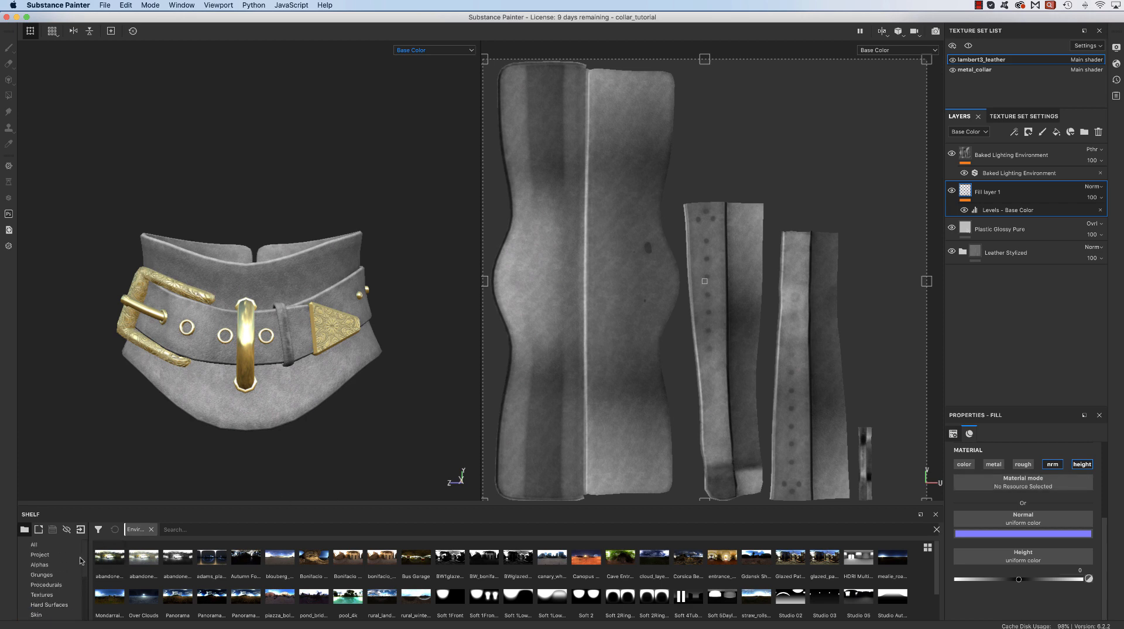
click(52, 562)
click(40, 554)
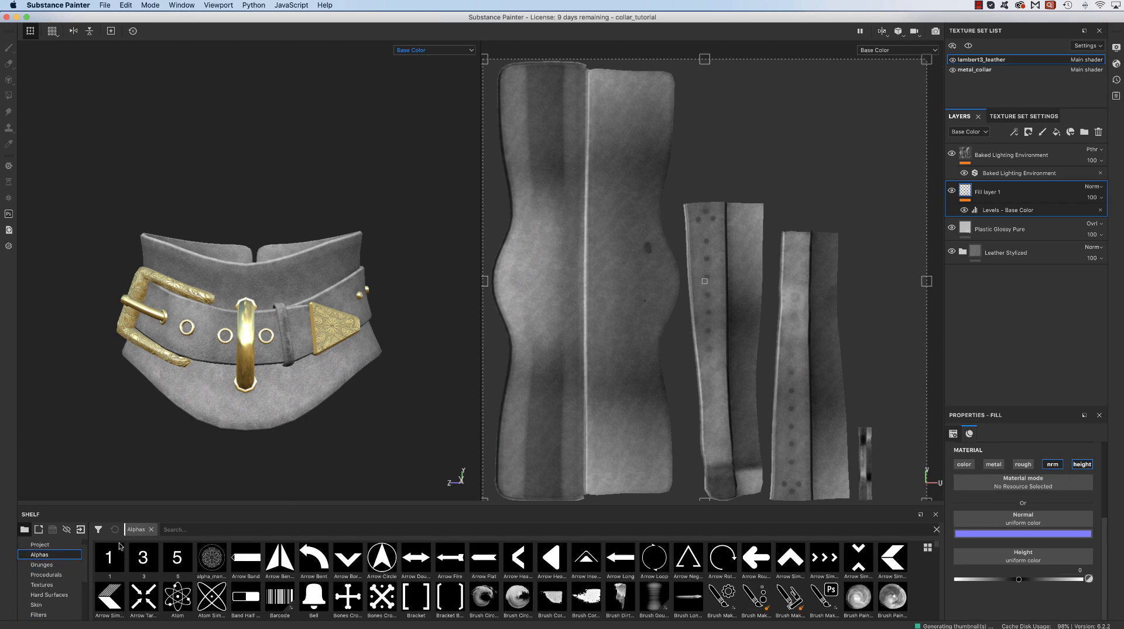
click(185, 529)
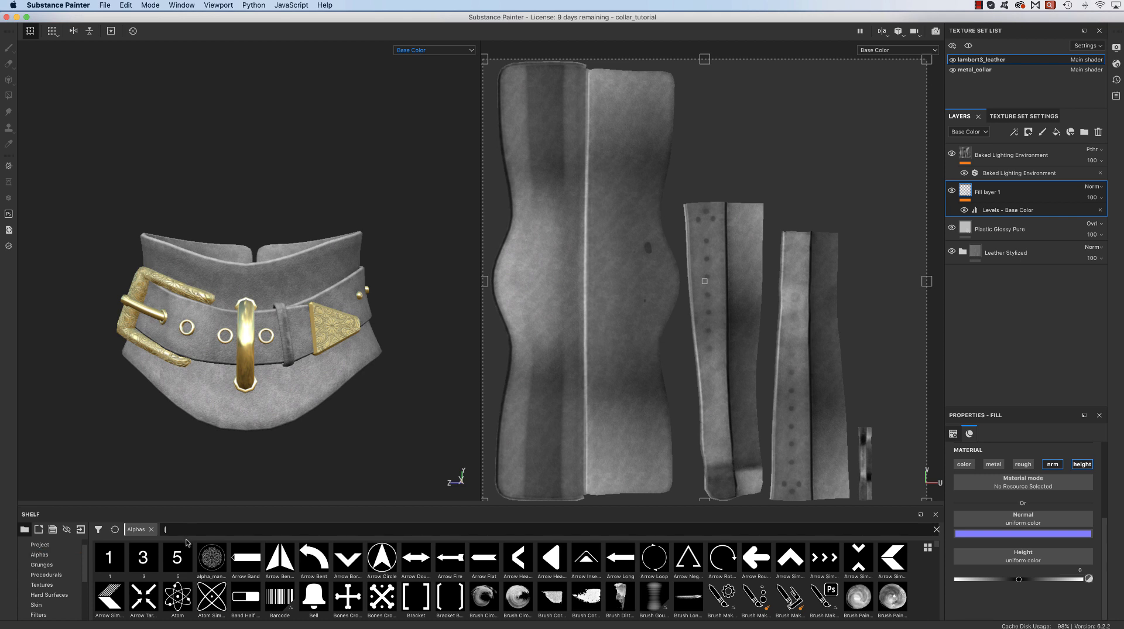
text(lace)
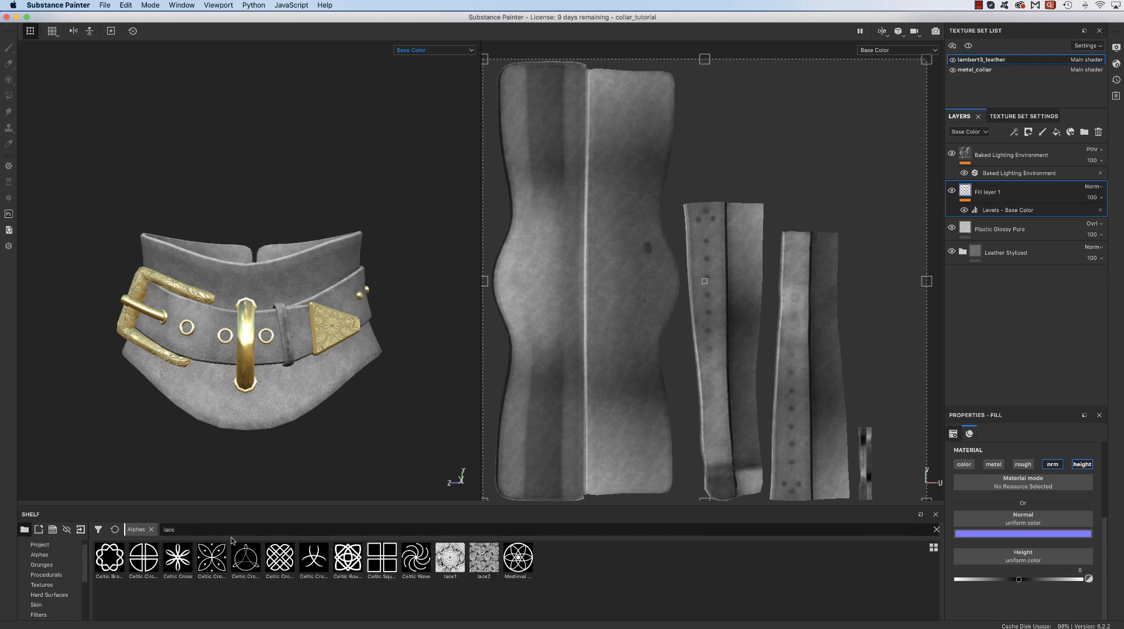
click(483, 562)
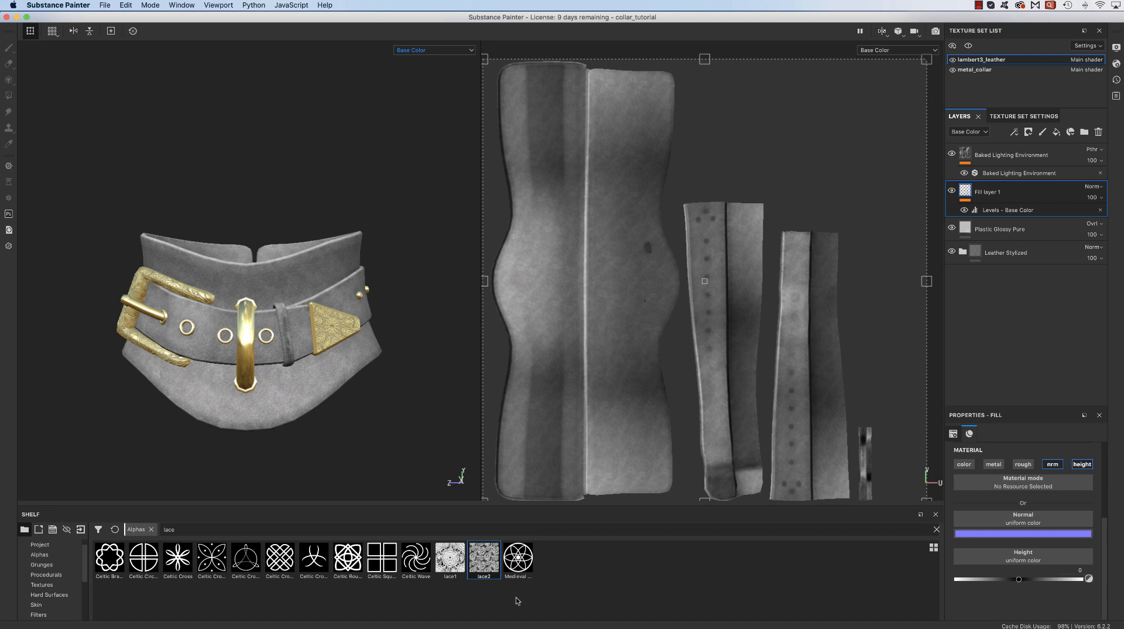
drag(482, 560, 995, 554)
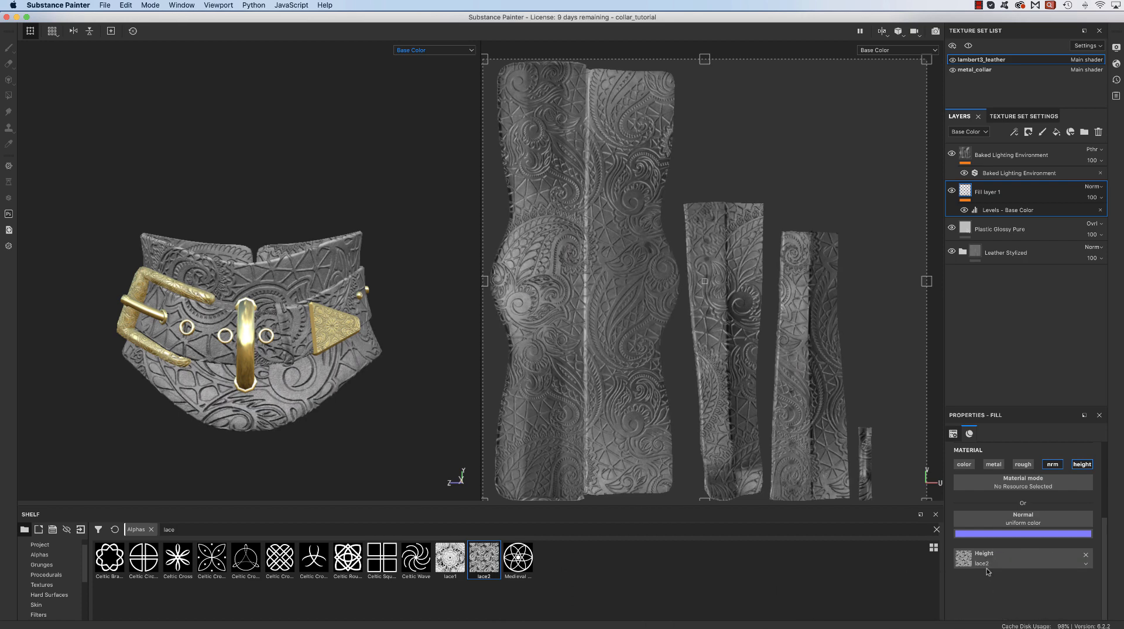
- Switch the Levels effect on Fill layer 1 to the Height channel and lower its output range to soften the lace relief
click(1024, 212)
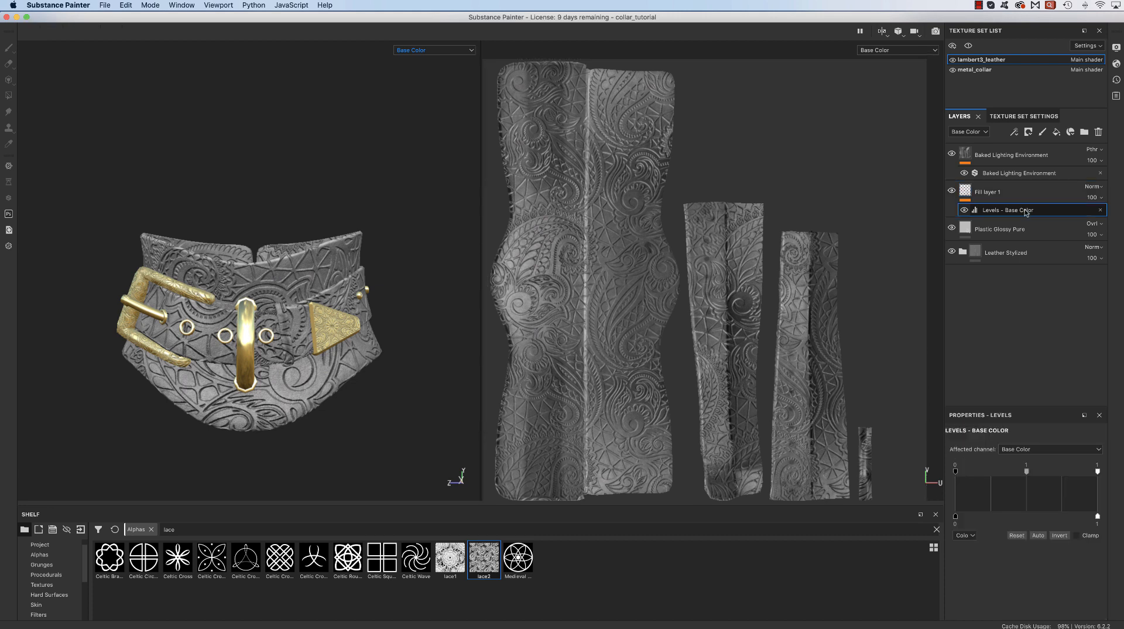
click(1028, 449)
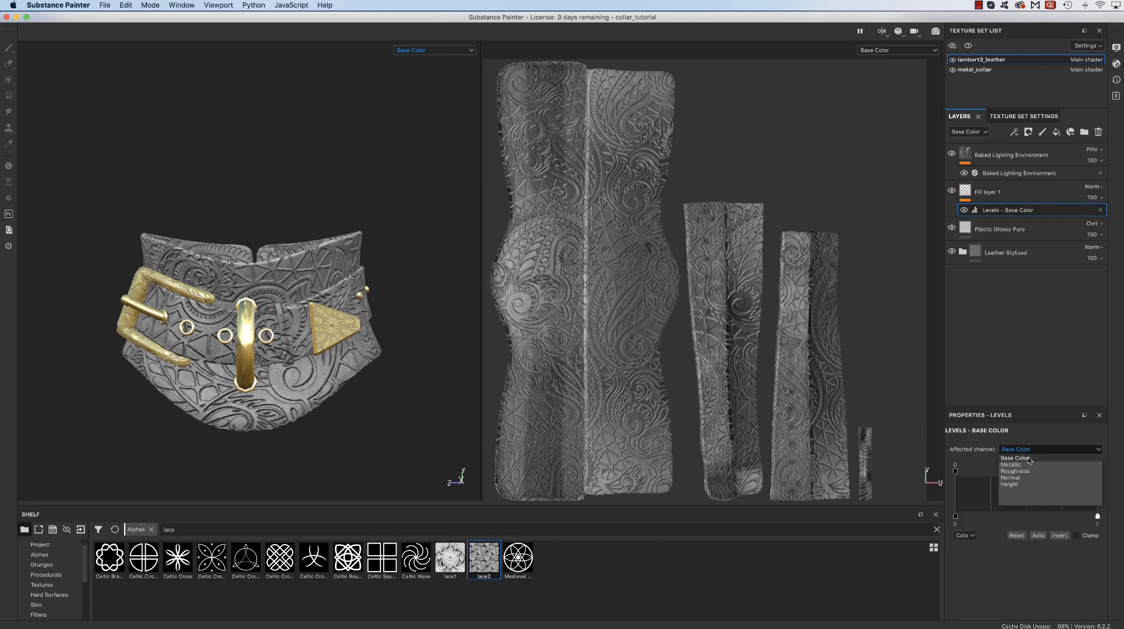
click(1021, 483)
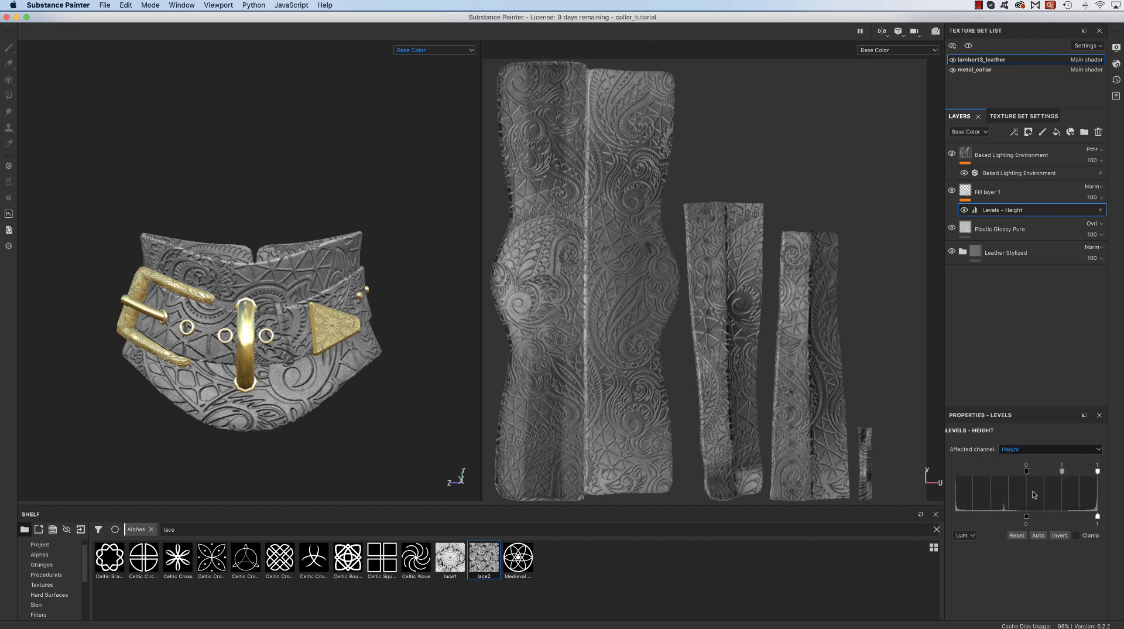
drag(1028, 519, 951, 521)
drag(1097, 518, 961, 524)
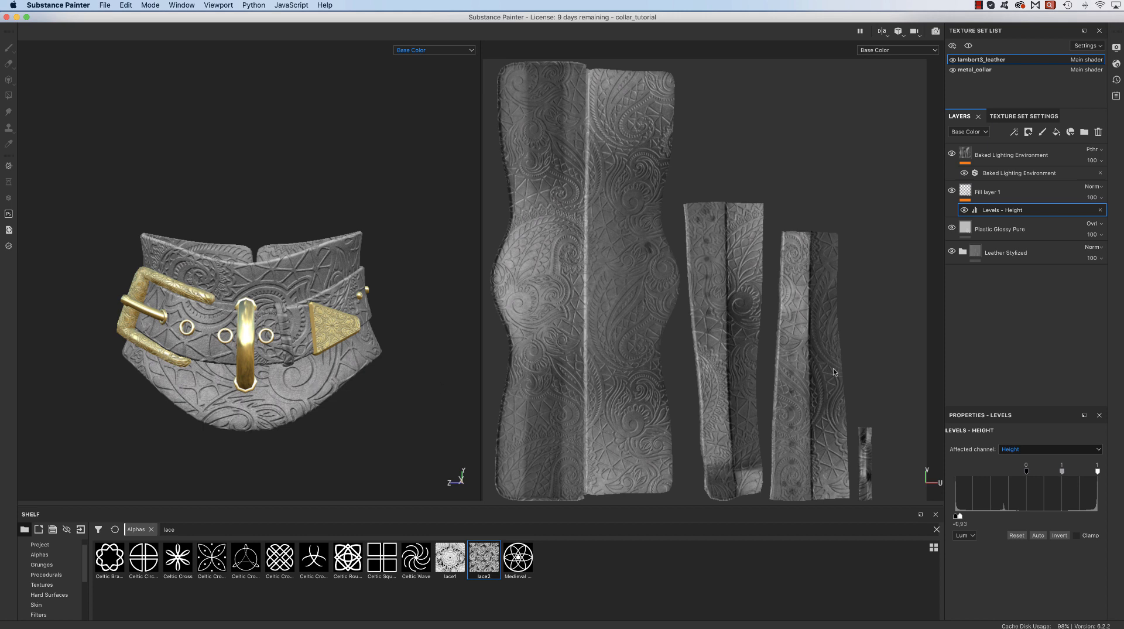
- Add a black mask to Fill layer 1 and reveal only the main collar piece with a UV chunk polygon fill
click(1004, 192)
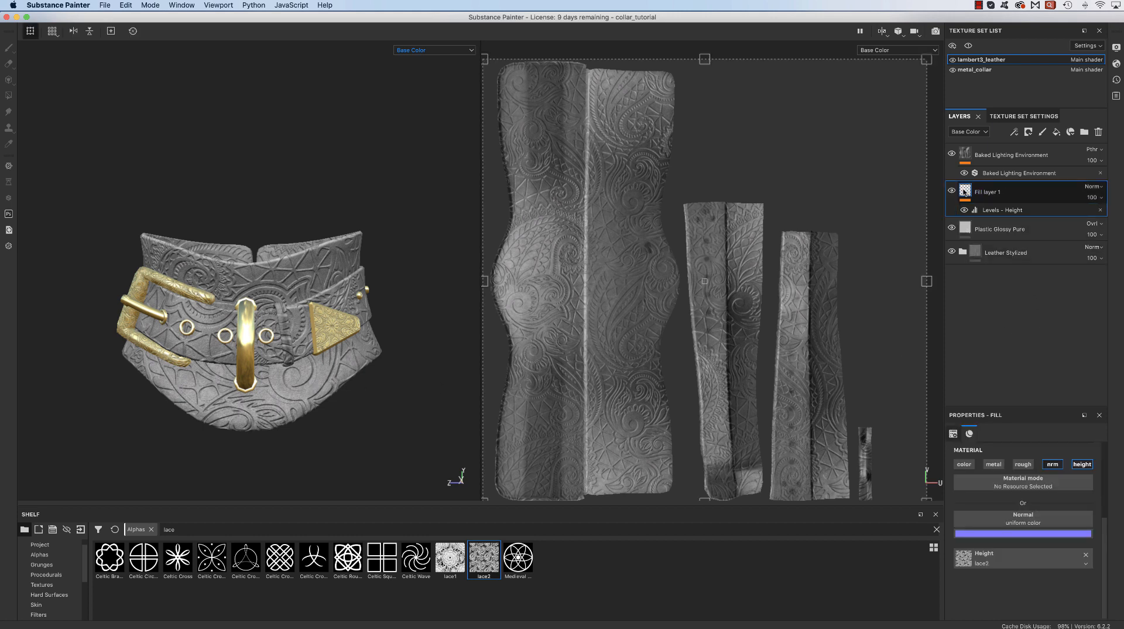
click(1029, 133)
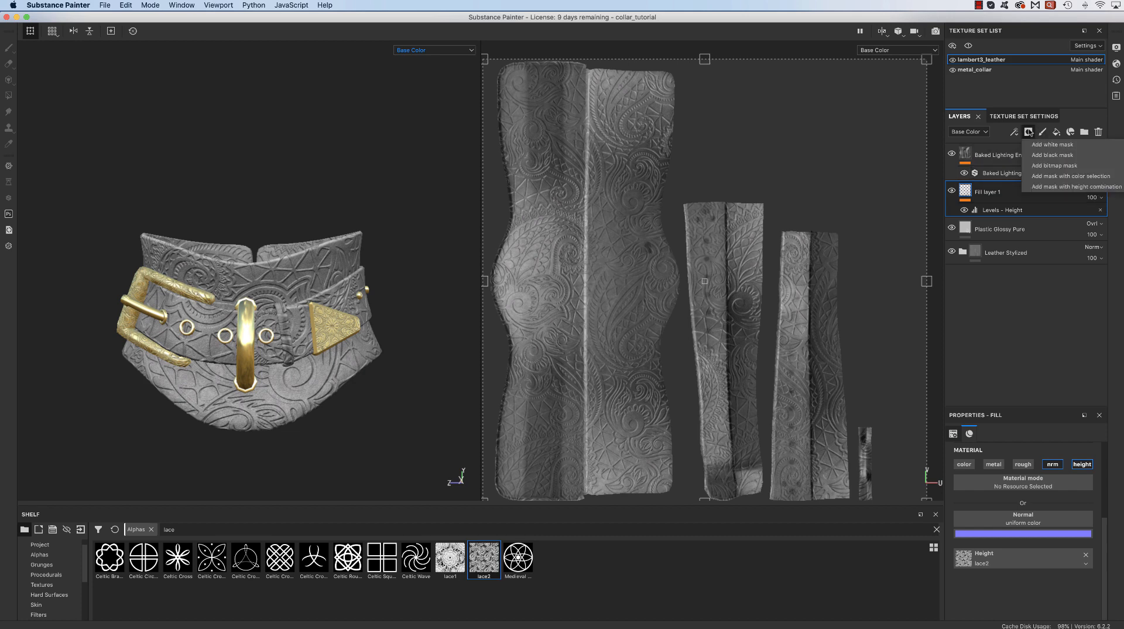
click(1046, 155)
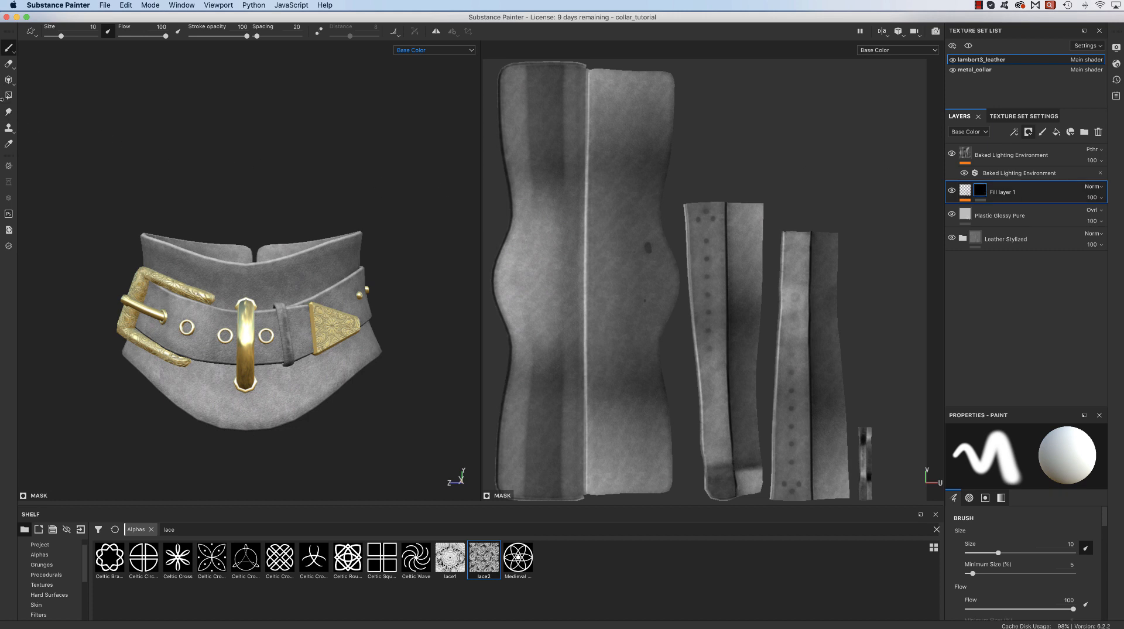
click(8, 96)
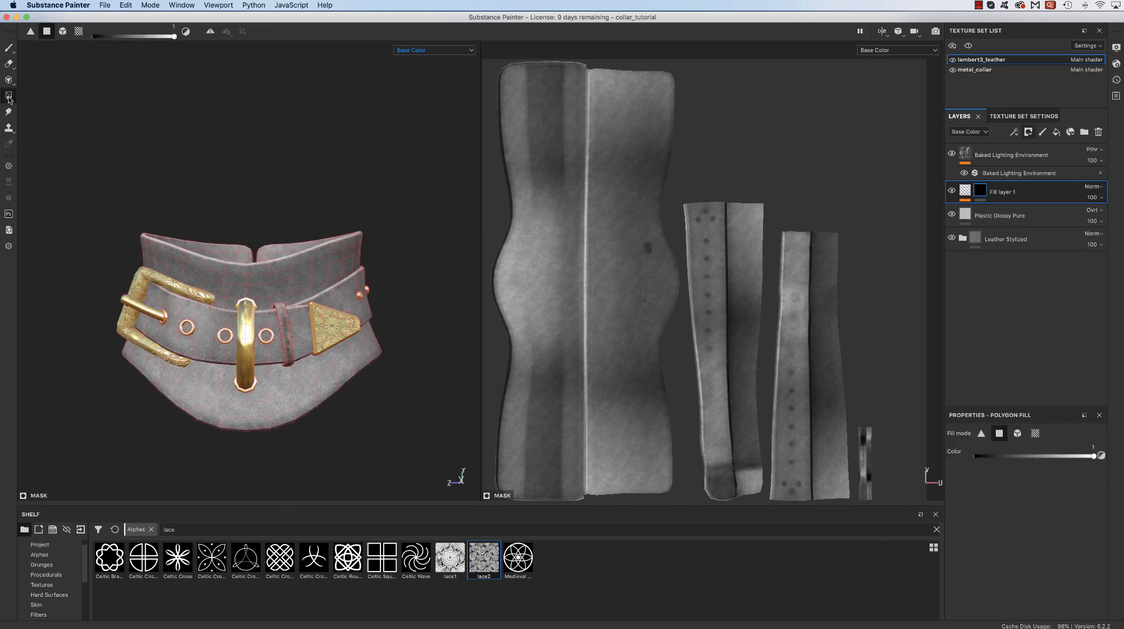
click(1035, 433)
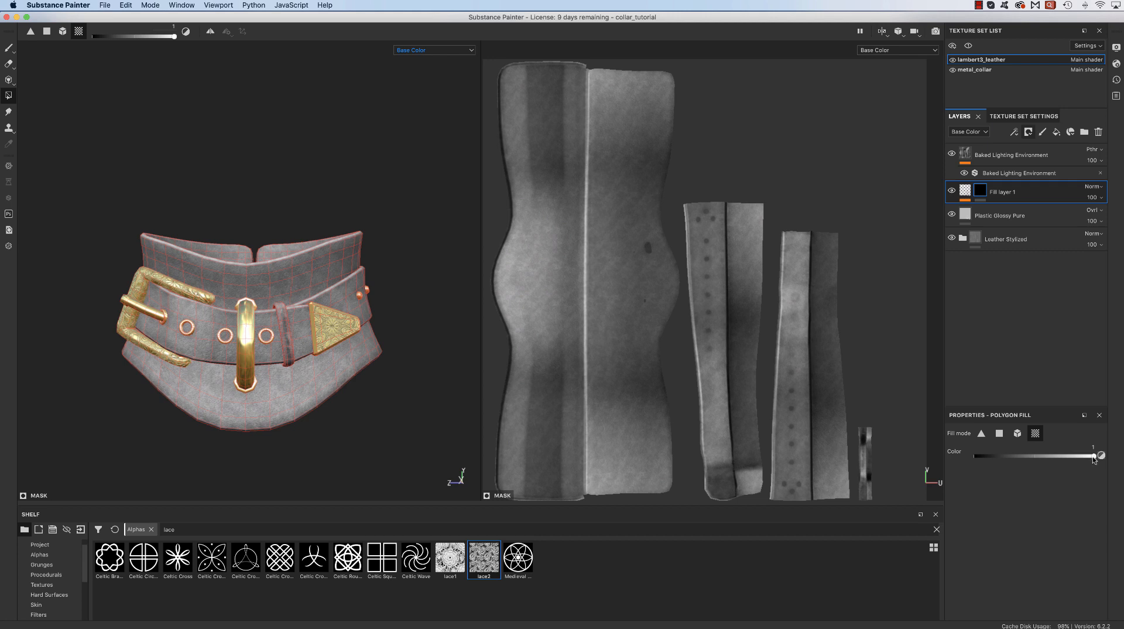
click(540, 261)
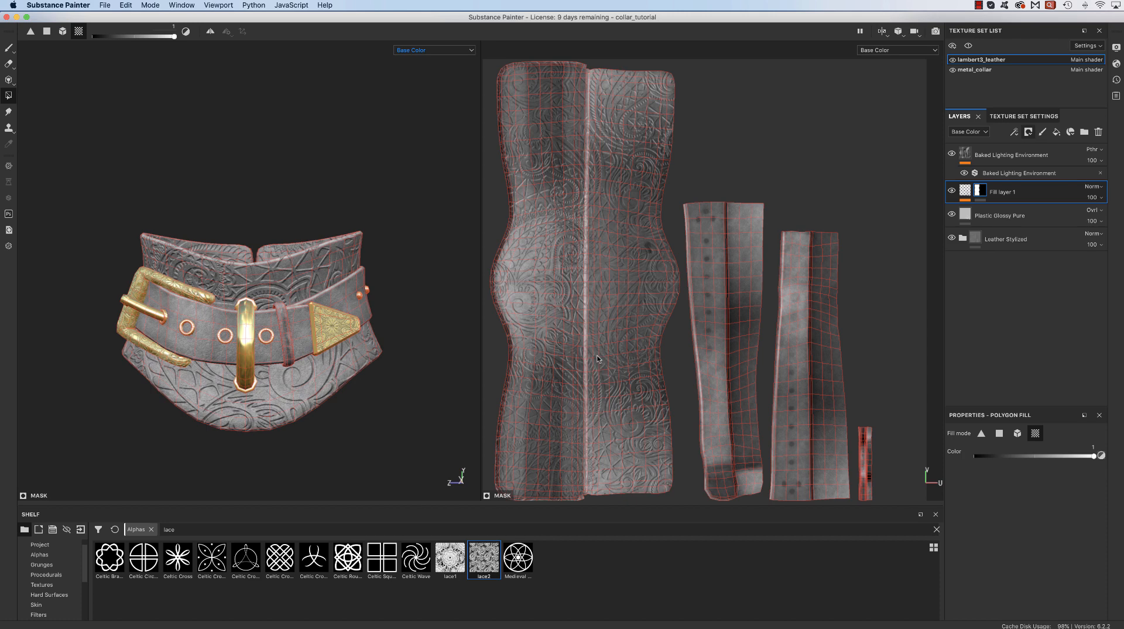
- Try a UV scale of 2 for the lace pattern on Fill layer 1
click(964, 191)
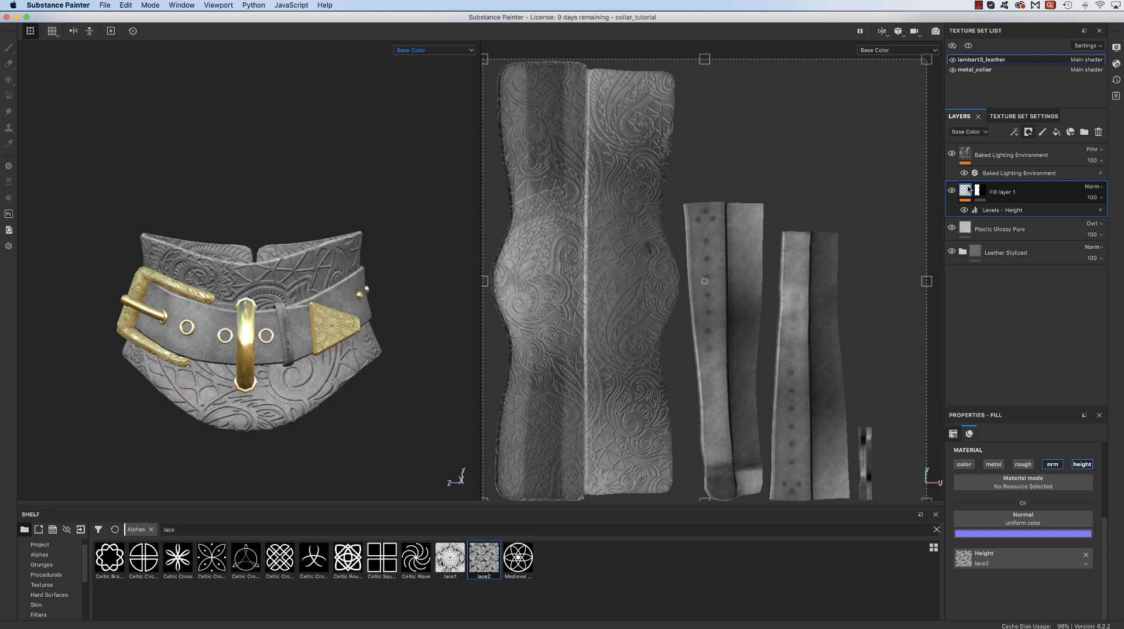
alt+drag(369, 451, 328, 427)
alt+drag(193, 443, 368, 431)
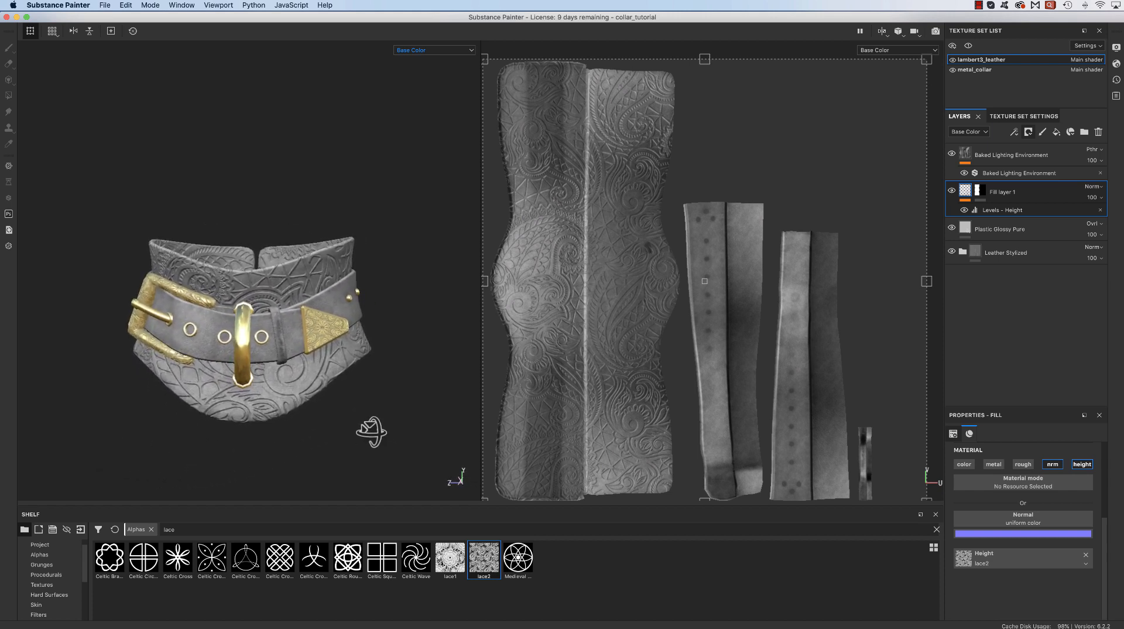
click(1003, 210)
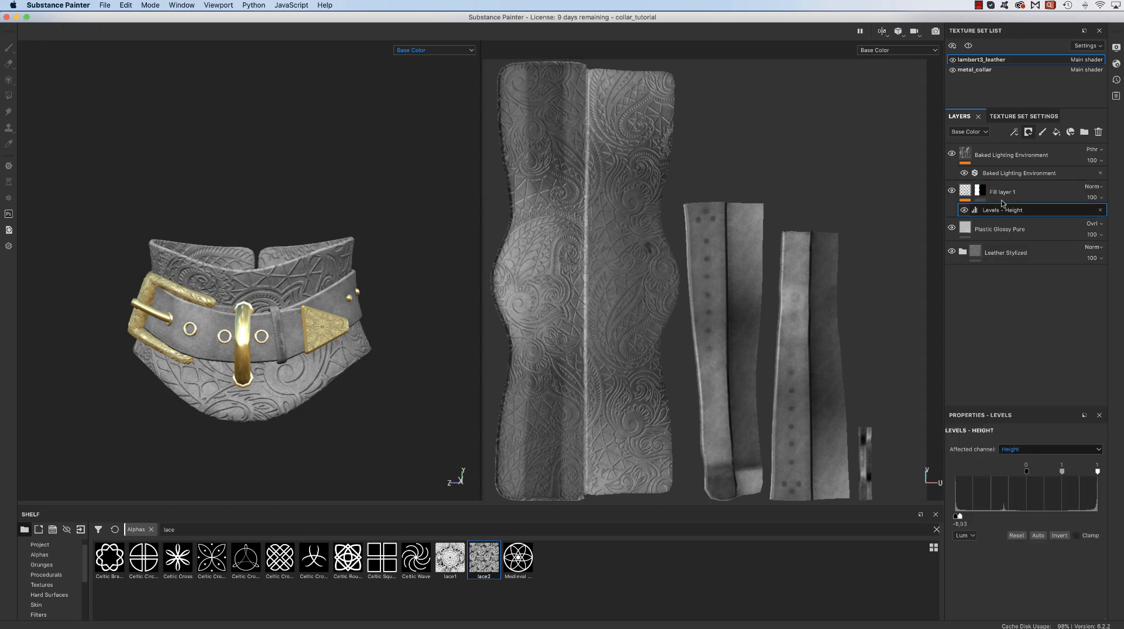
click(1004, 193)
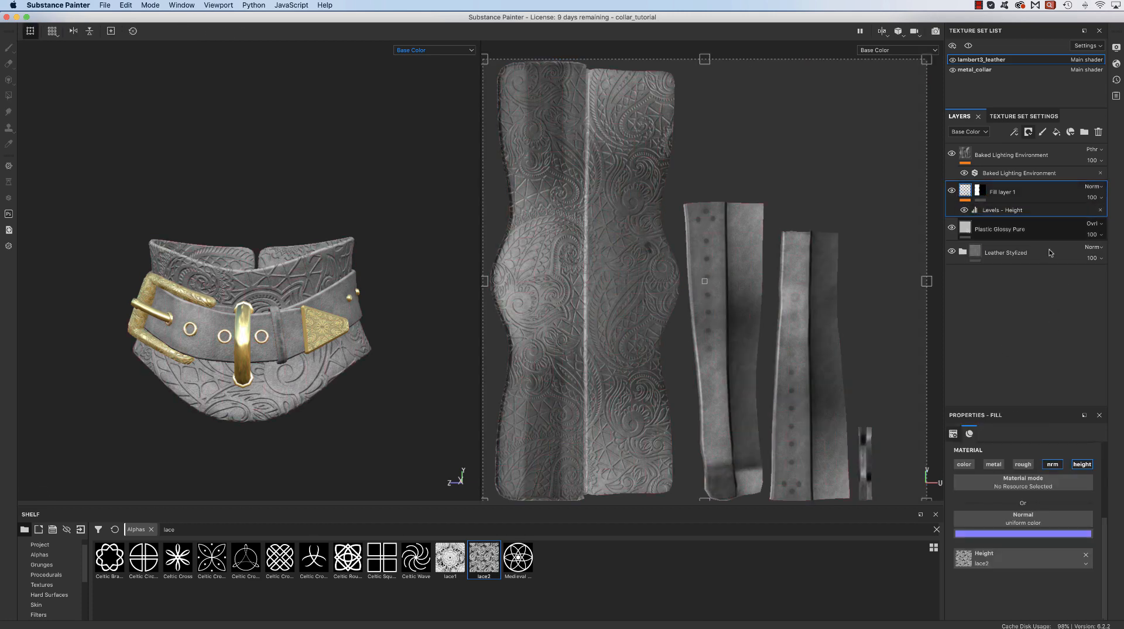
drag(1106, 527, 1105, 456)
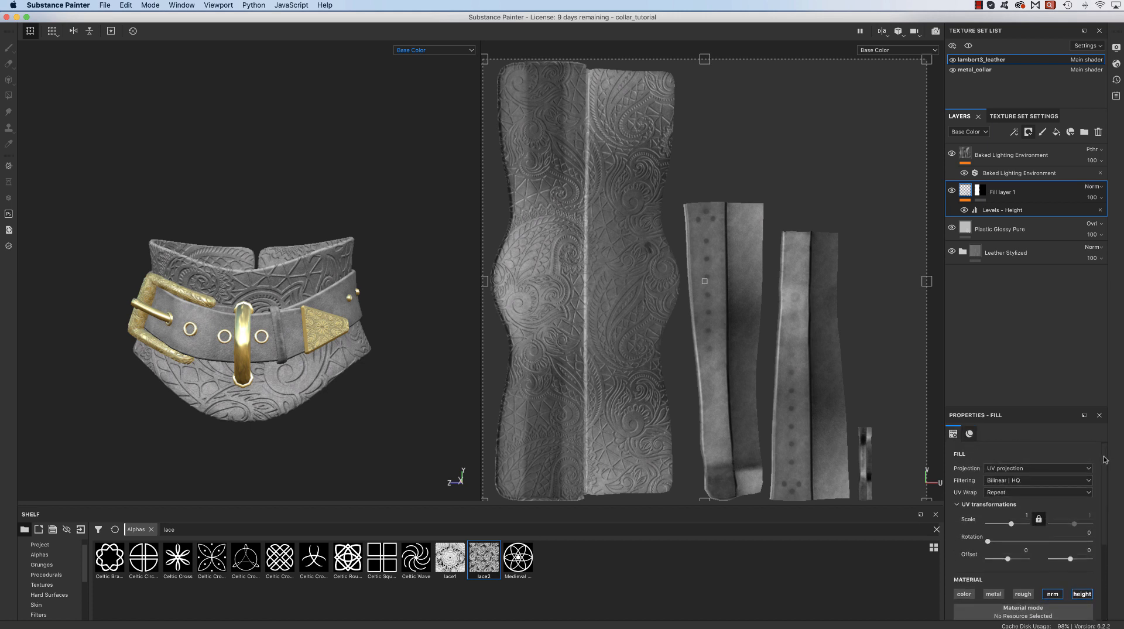
click(1027, 515)
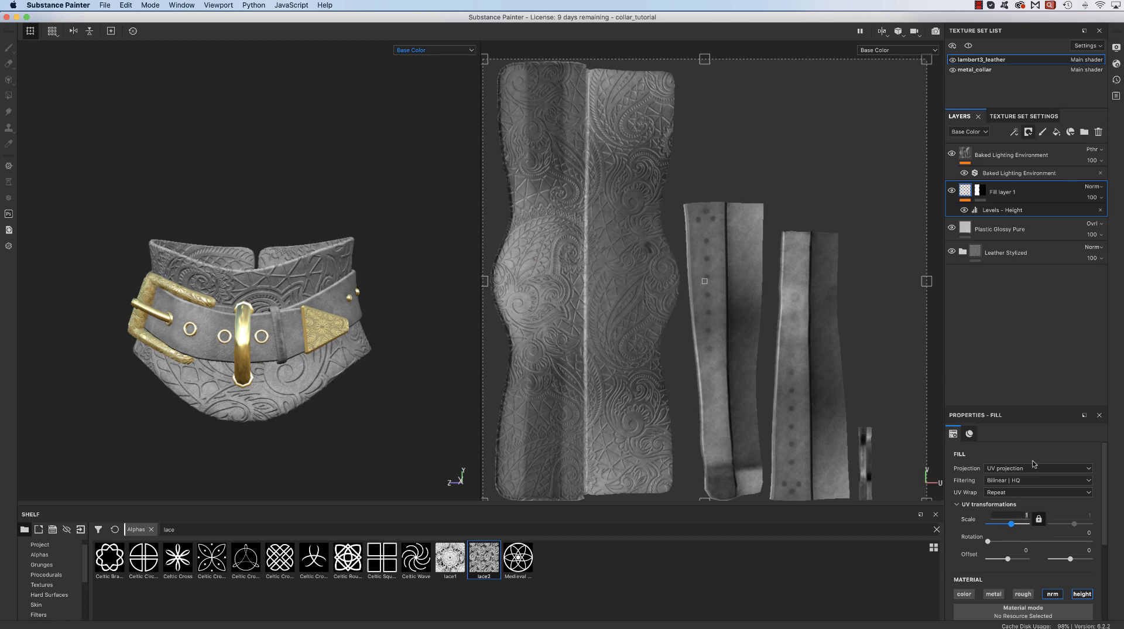
text(2)
key(Return)
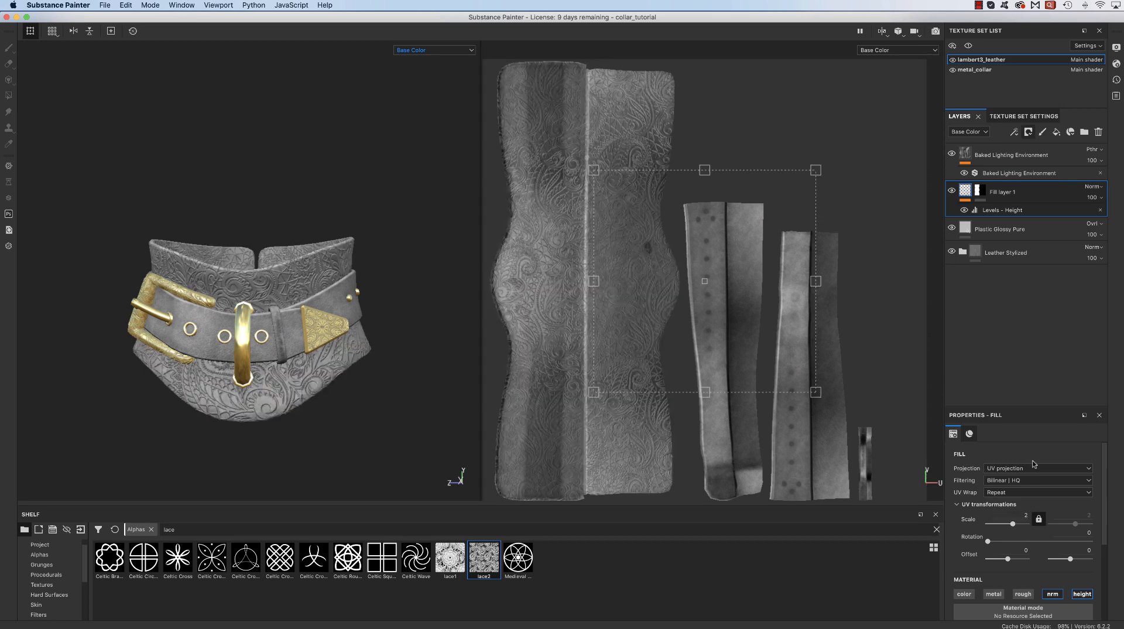
- Set the lace pattern's UV scale to 1.5 and check its size on the collar in the 3D view
alt+drag(373, 403, 377, 395)
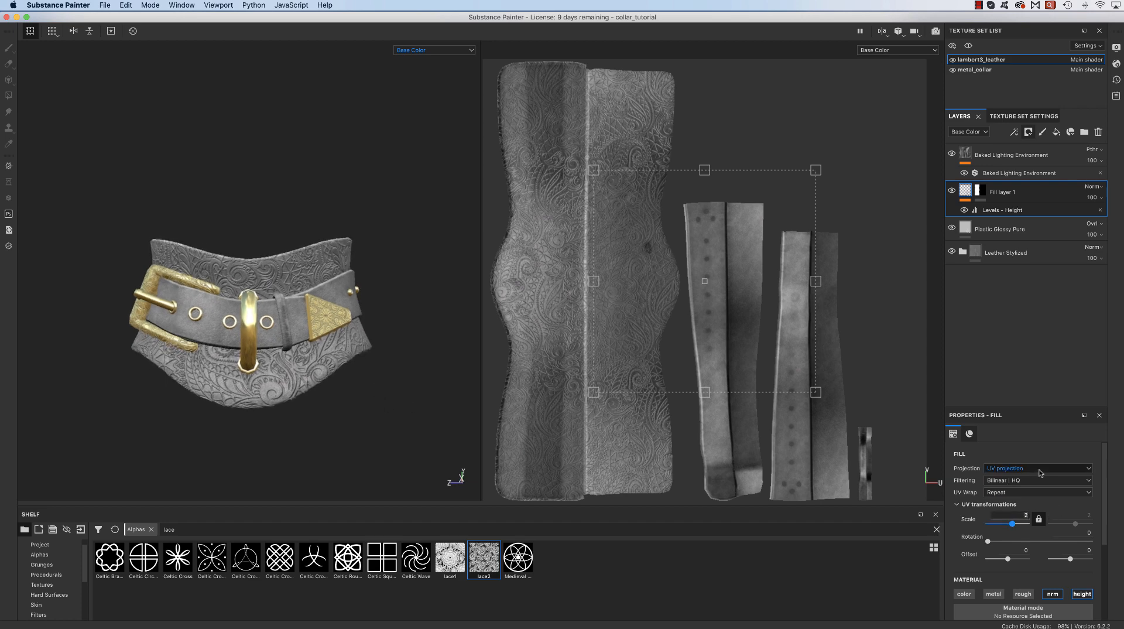
text(1.5)
key(Return)
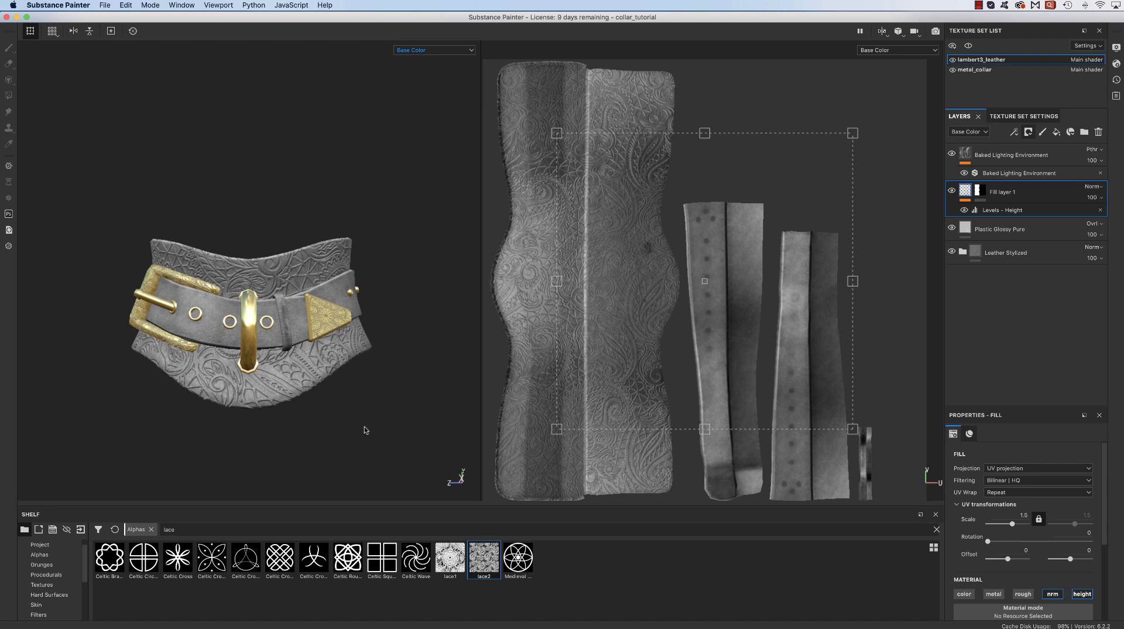
mouse_move(364, 430)
alt+mouse_down()
mouse_move(145, 454)
mouse_move(311, 466)
mouse_move(409, 436)
mouse_move(358, 437)
alt+mouse_up()
alt+right_drag(358, 437, 281, 411)
alt+middle_drag(319, 412, 364, 413)
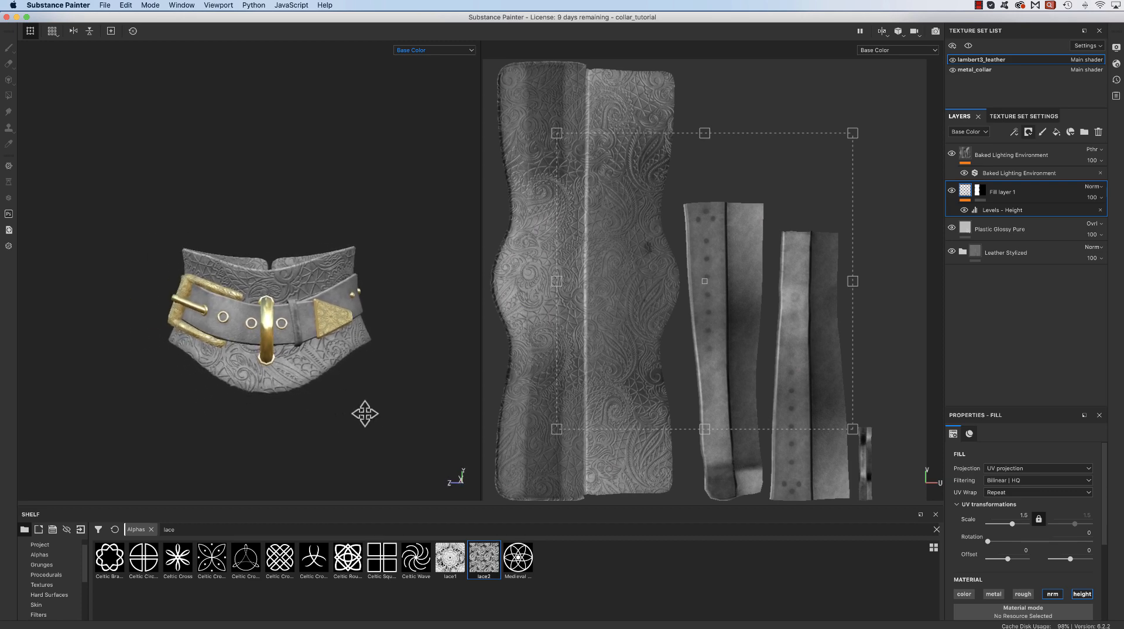
- Shift the lace pattern in UV space to an offset of about -0.16 and 0.001, checking its placement on the collar
drag(695, 306, 612, 309)
mouse_move(402, 447)
alt+mouse_down()
mouse_move(381, 444)
mouse_move(389, 437)
alt+mouse_up()
alt+middle_drag(394, 439, 383, 450)
alt+drag(387, 446, 388, 441)
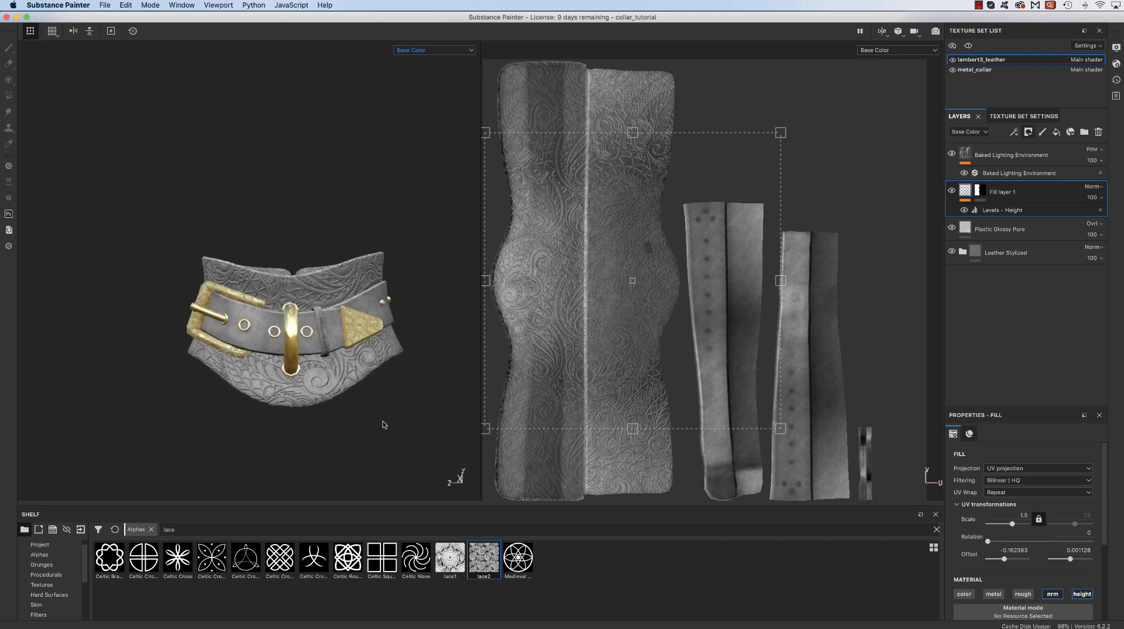
alt+right_drag(396, 416, 412, 433)
alt+drag(413, 432, 403, 444)
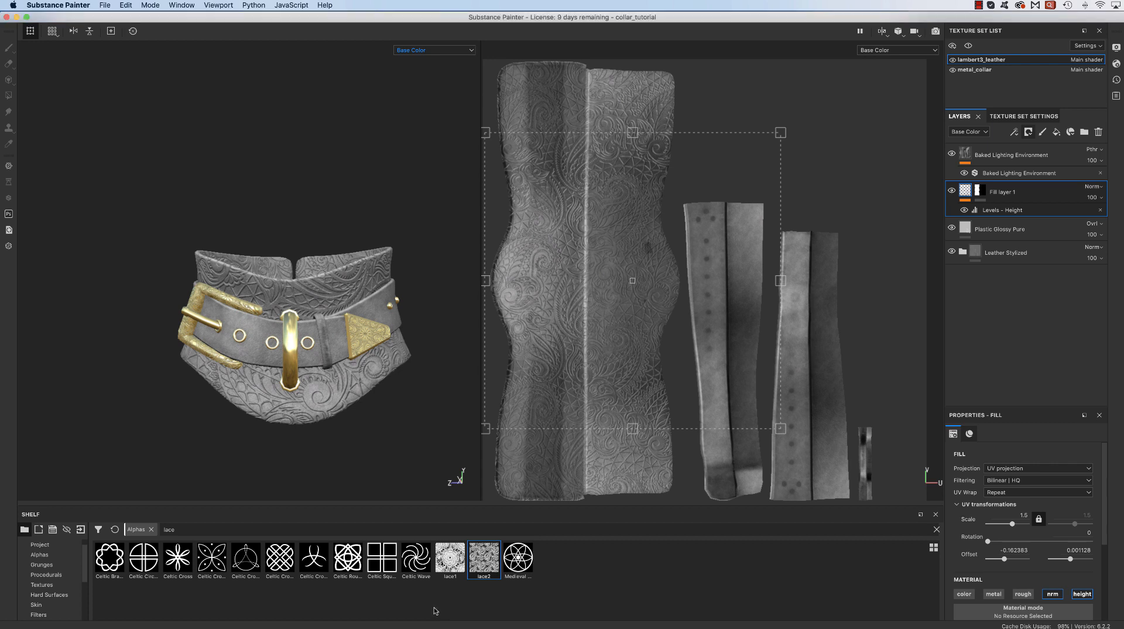
- Save the project as collar_tutorial.spp in the assets folder, replacing the existing file
click(107, 5)
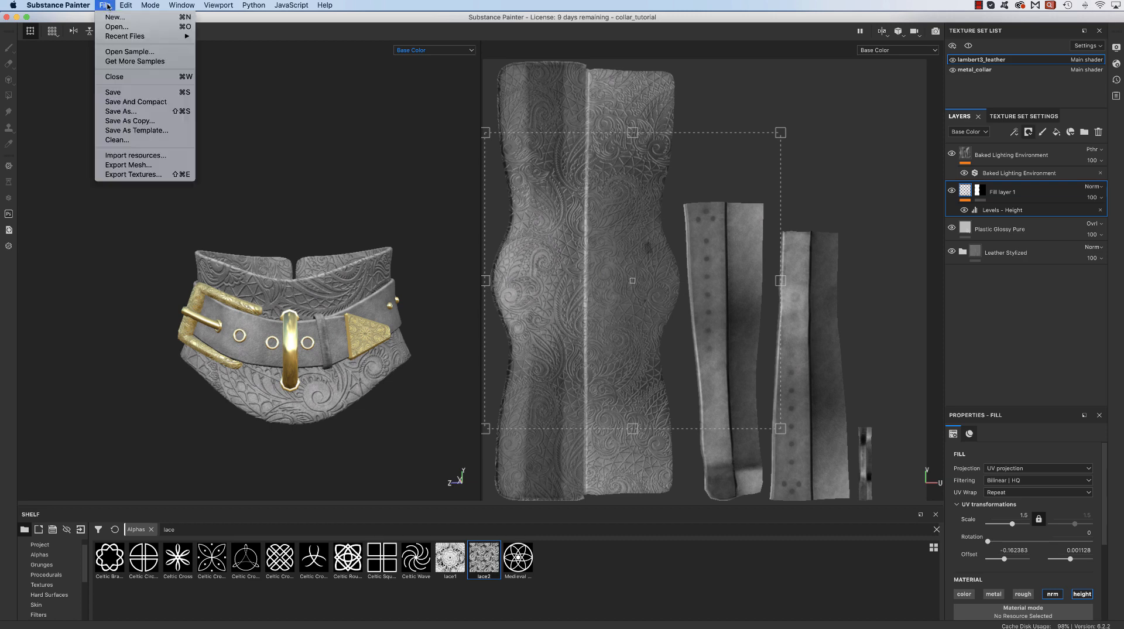
click(141, 111)
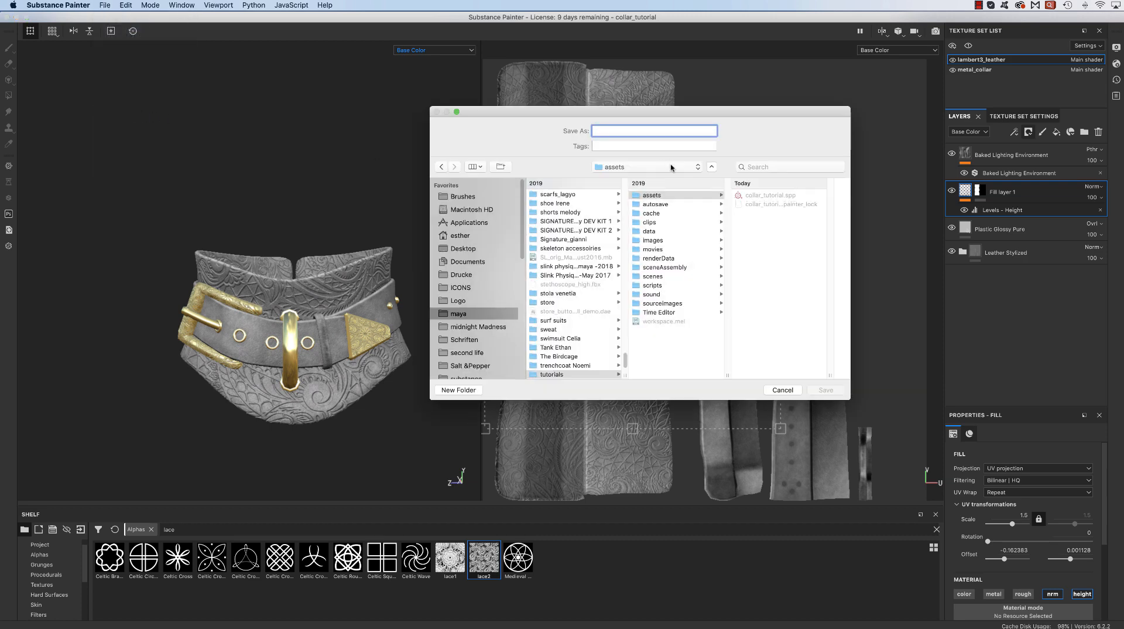
click(672, 196)
click(765, 197)
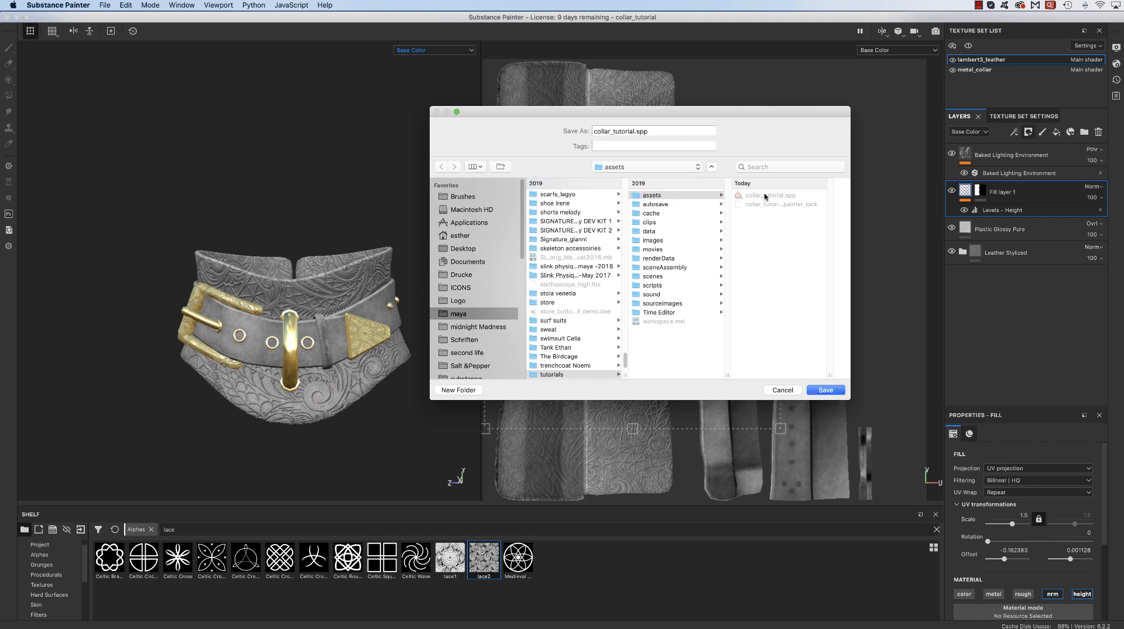
click(822, 387)
click(713, 176)
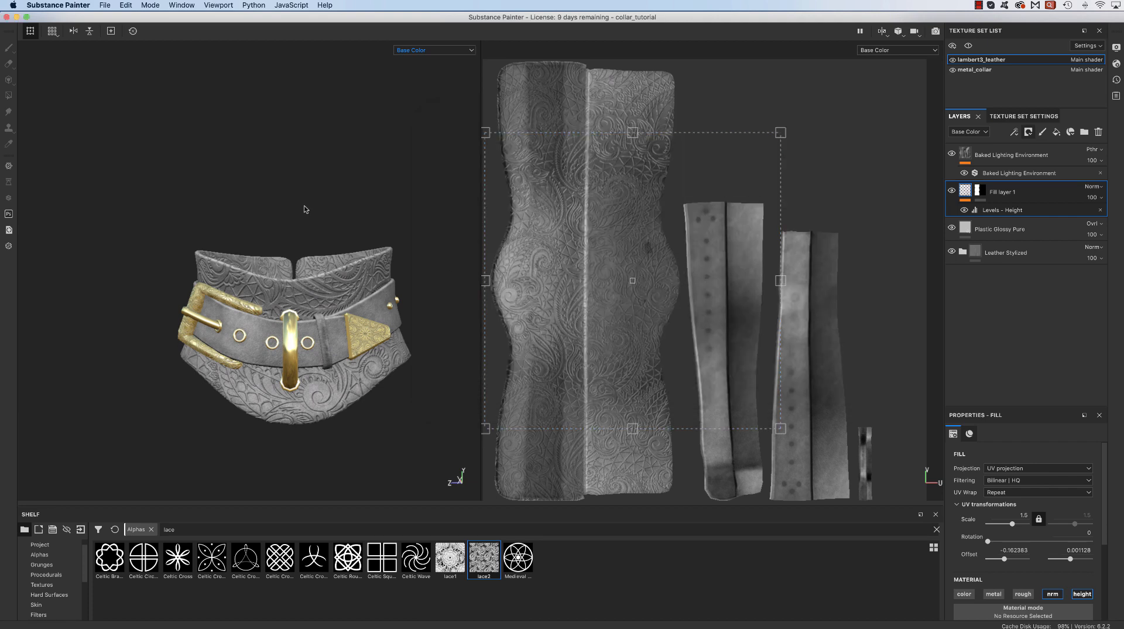
- Open the texture export settings and choose the collar_tutorial folder inside assets as the output directory
click(104, 4)
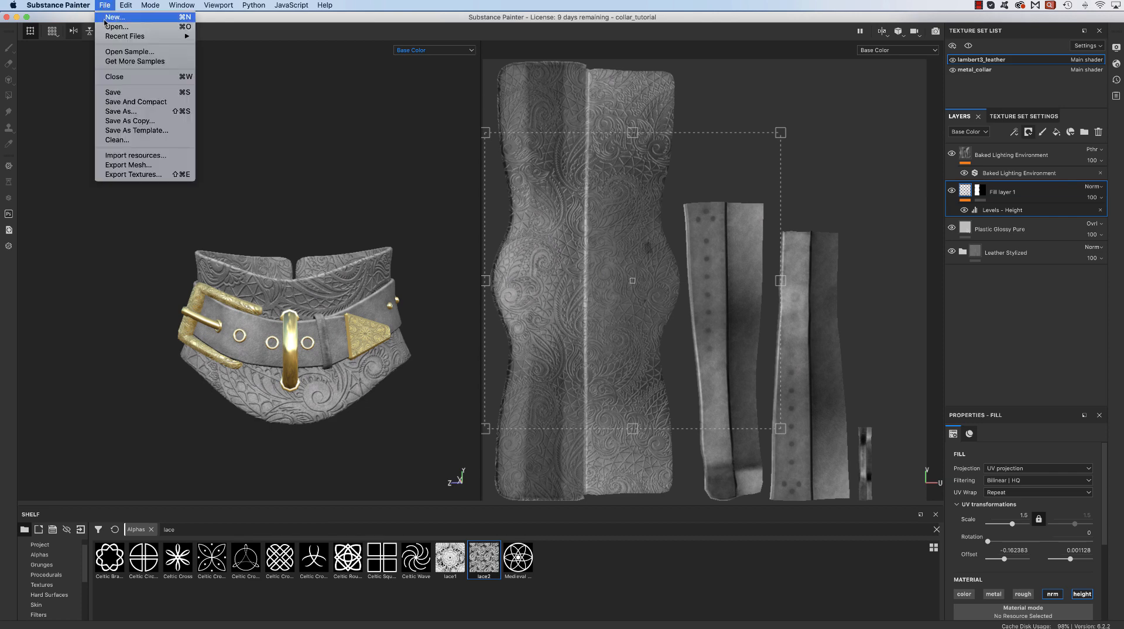
click(128, 175)
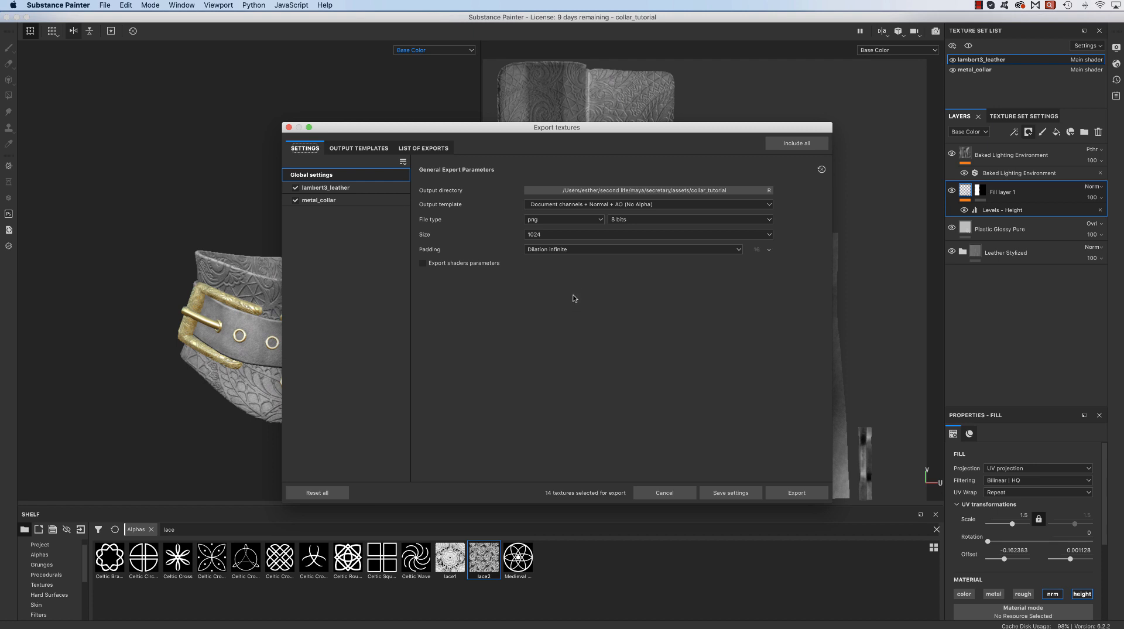
click(555, 206)
click(533, 207)
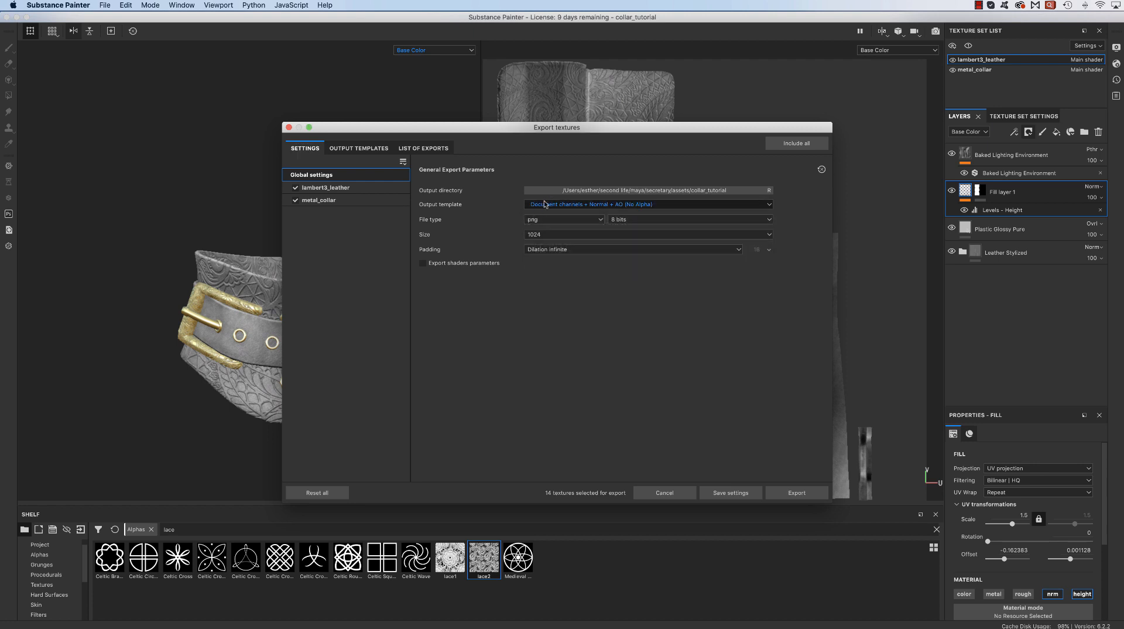
click(573, 189)
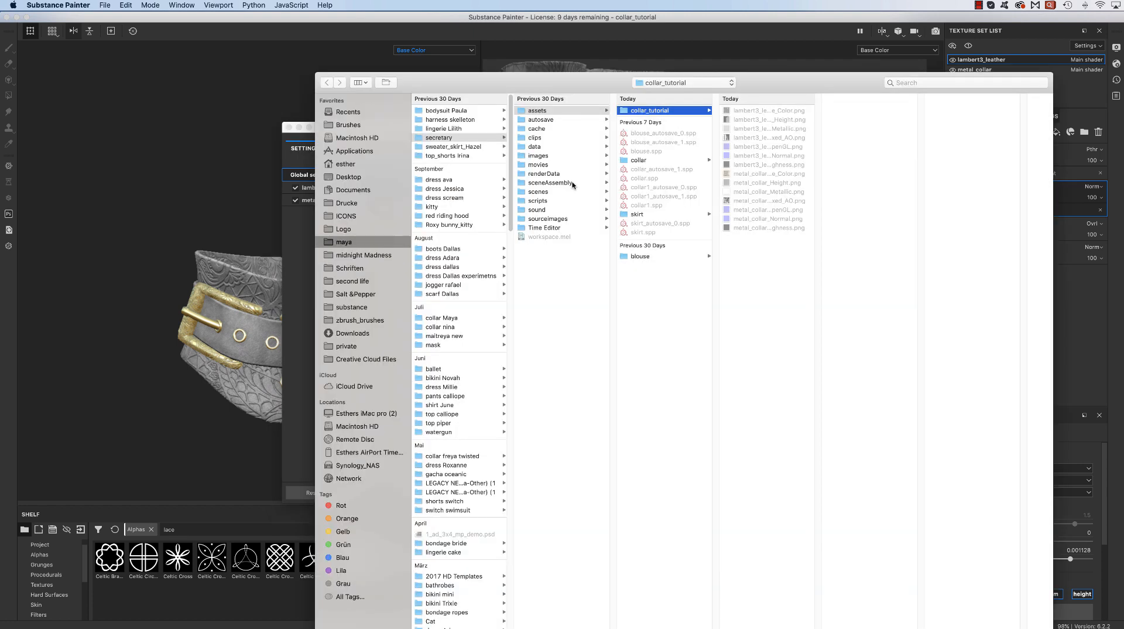
click(565, 111)
click(639, 111)
key(Return)
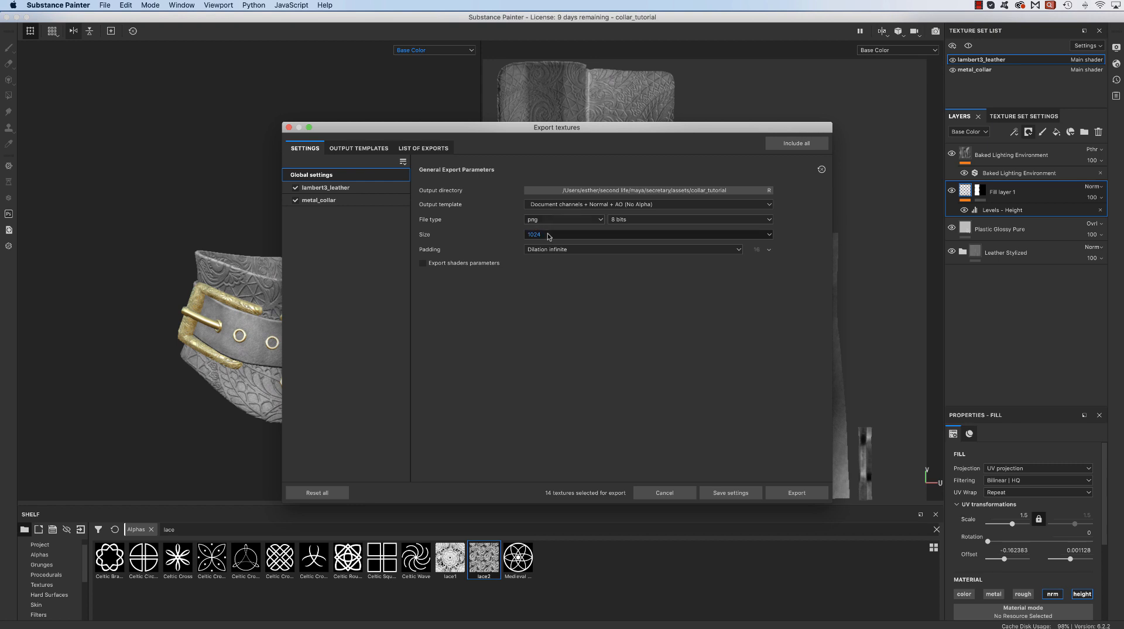
- Export the lambert3_leather and metal_collar texture sets as 8-bit PNG files at size 1024, and save the export settings
click(551, 235)
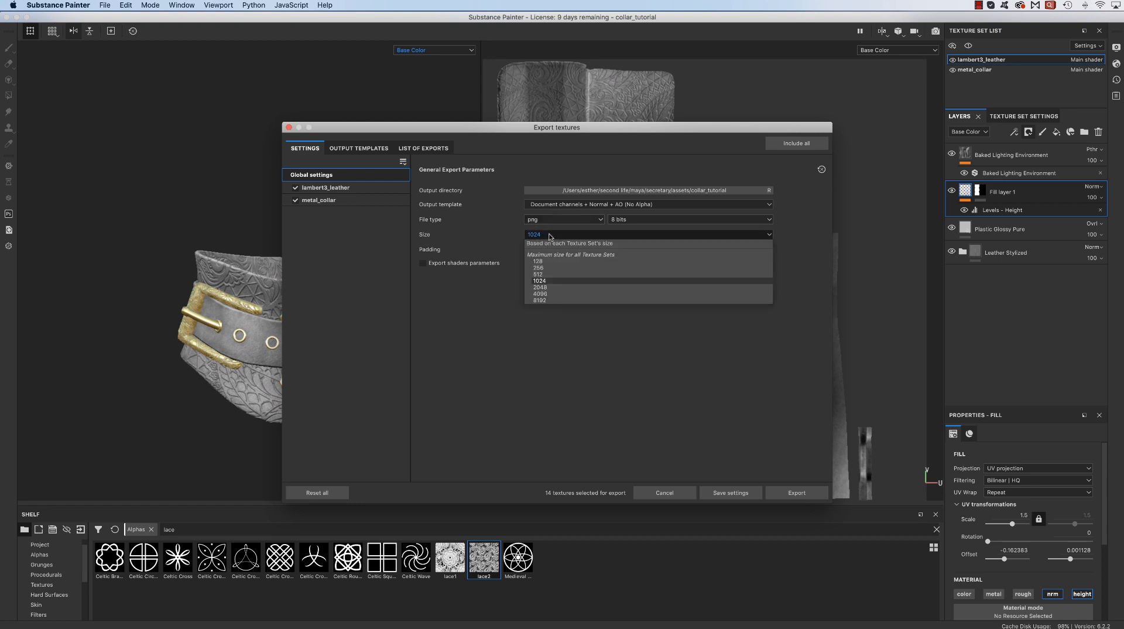
click(553, 235)
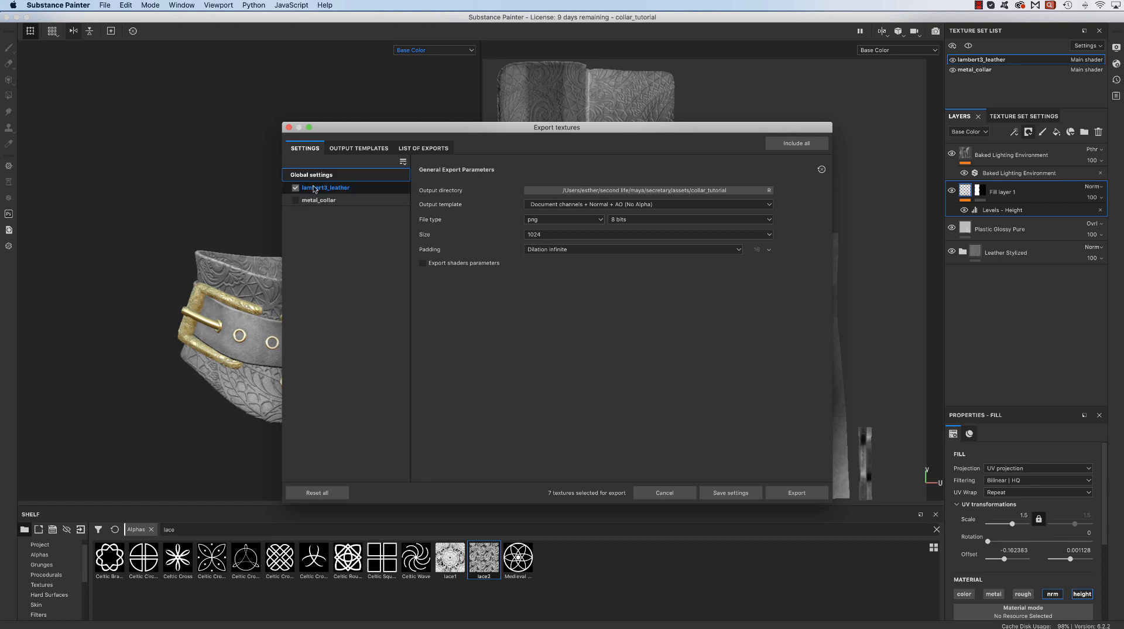
click(296, 200)
click(296, 200)
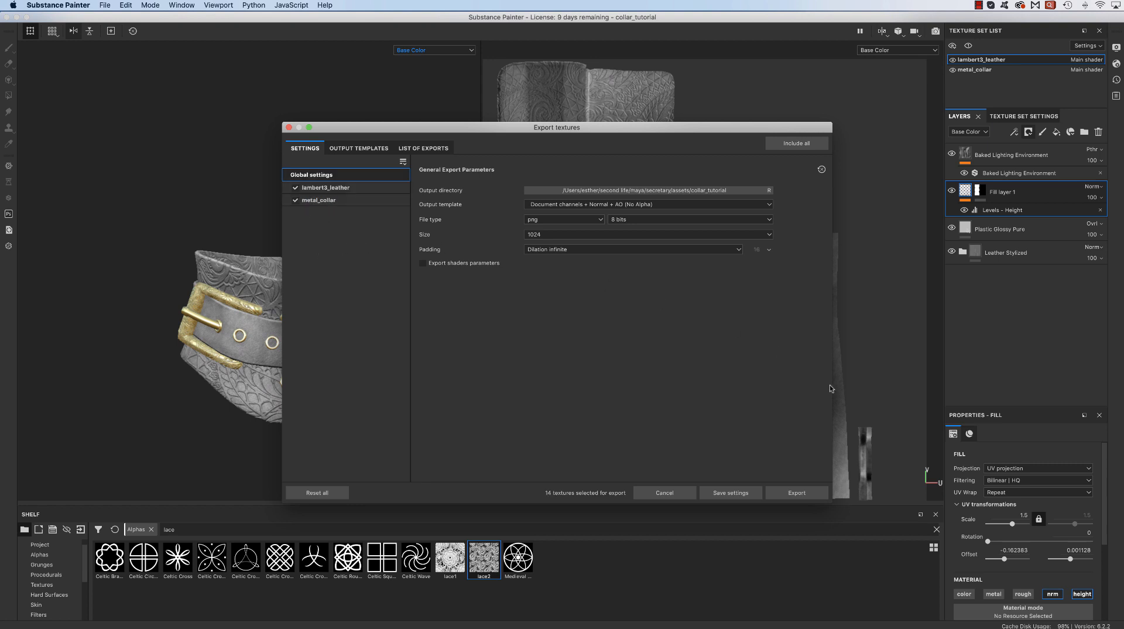
click(797, 493)
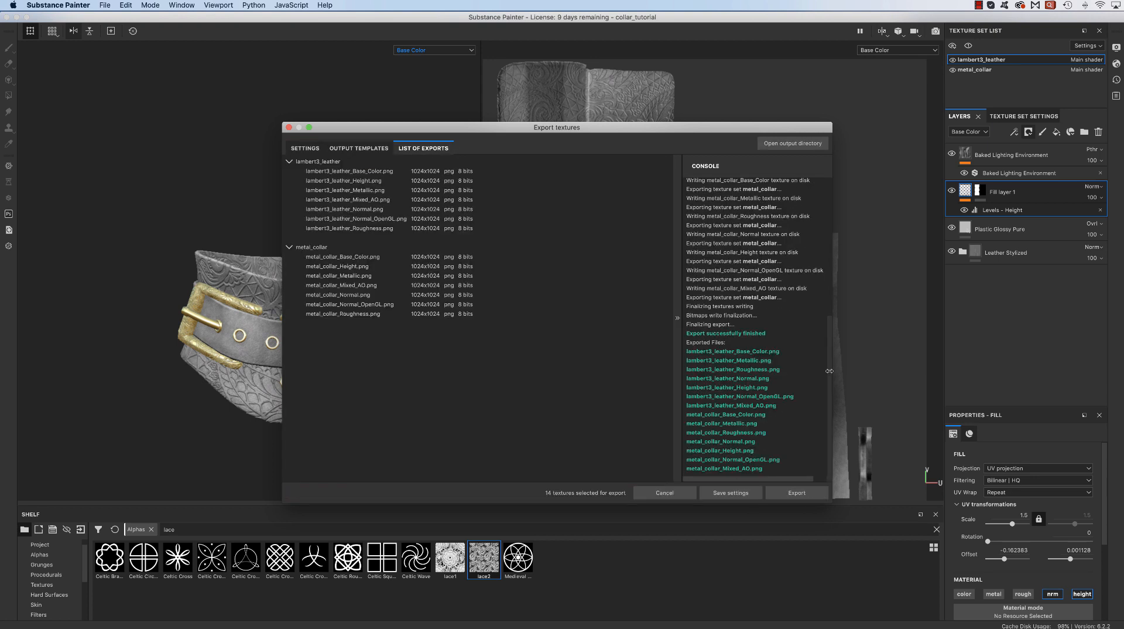
click(738, 492)
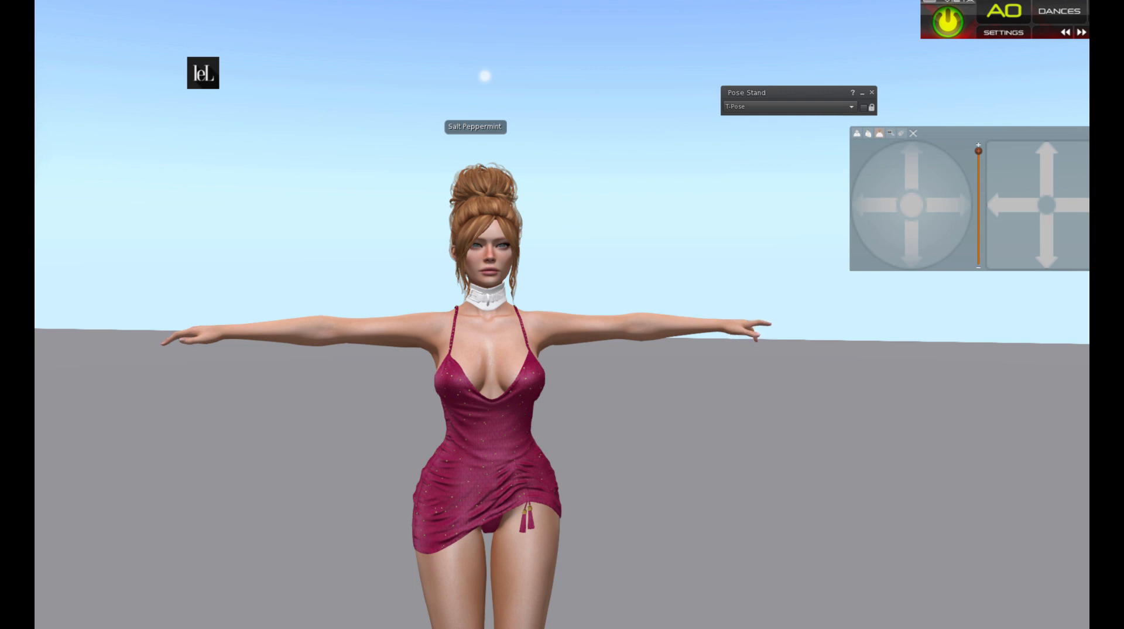
- Switch to the Second Life viewer, open the avatar's white collar for editing and select only its leather face
alt+click(511, 320)
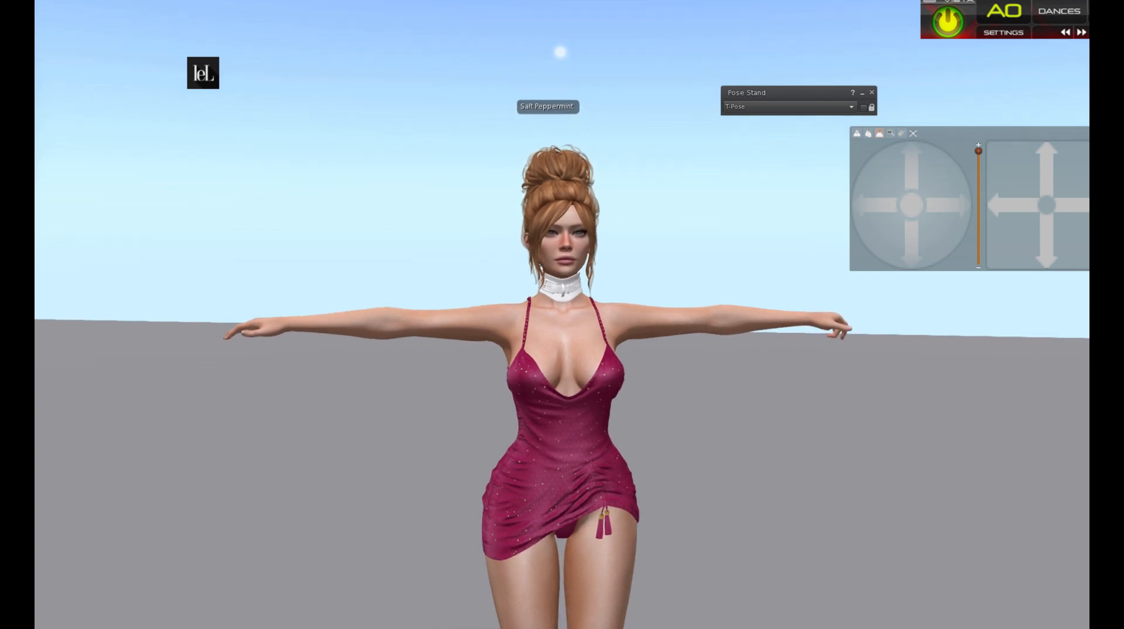
alt+drag(585, 281, 586, 223)
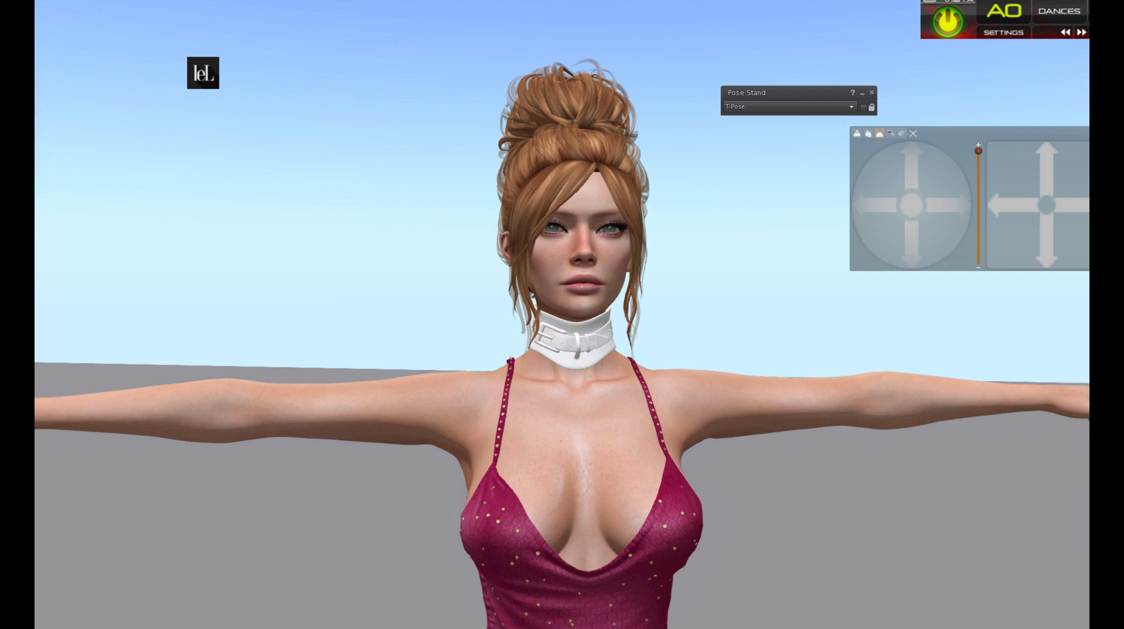
alt+click(609, 413)
alt+click(584, 244)
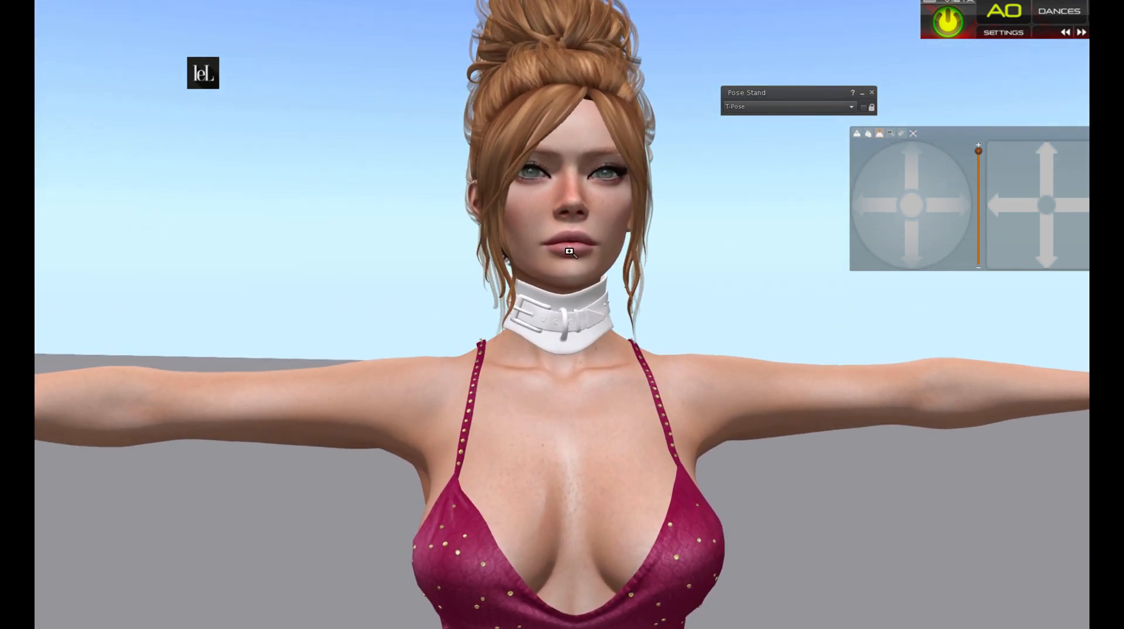
right_click(582, 300)
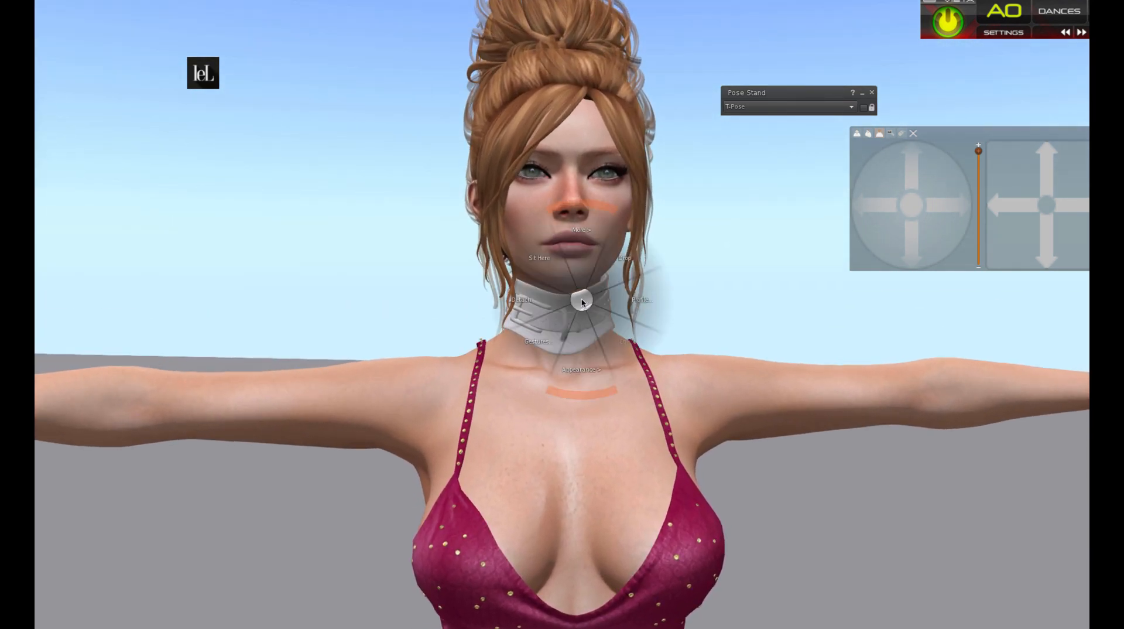
click(600, 324)
click(156, 100)
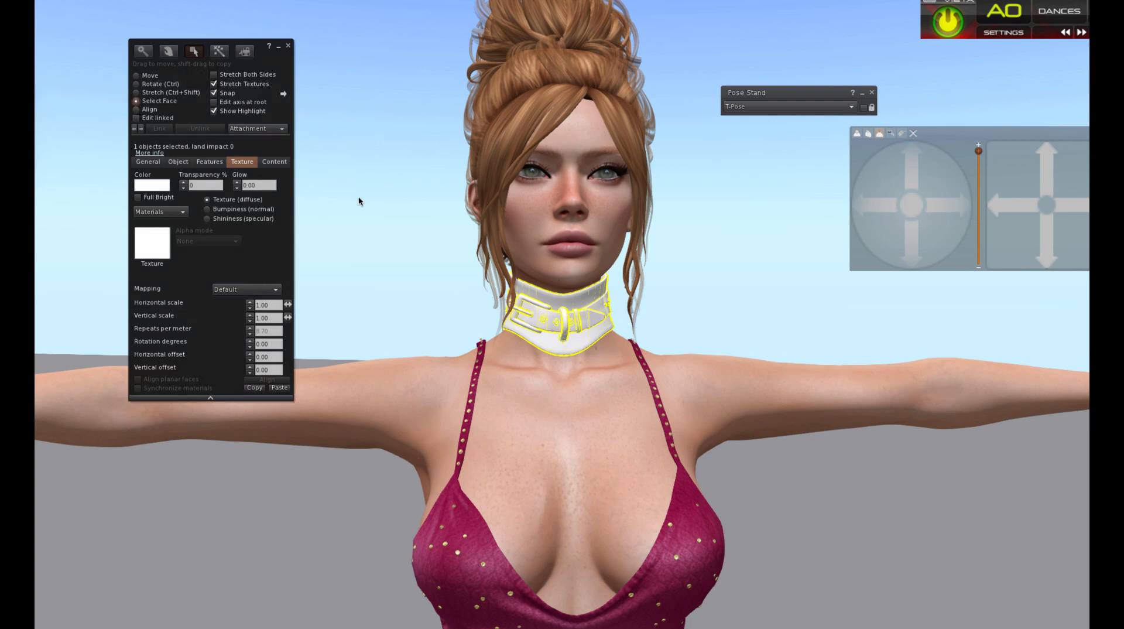
click(575, 302)
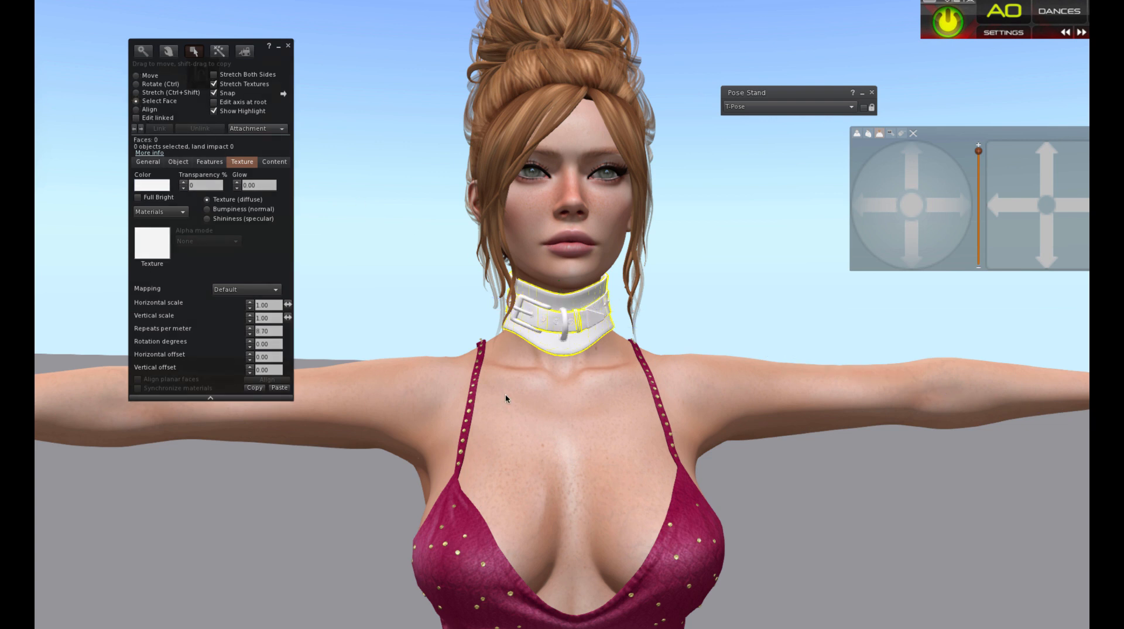
- Apply lambert3_leather_Base_Color from the inventory's Textures folder as the leather face's diffuse texture
click(153, 251)
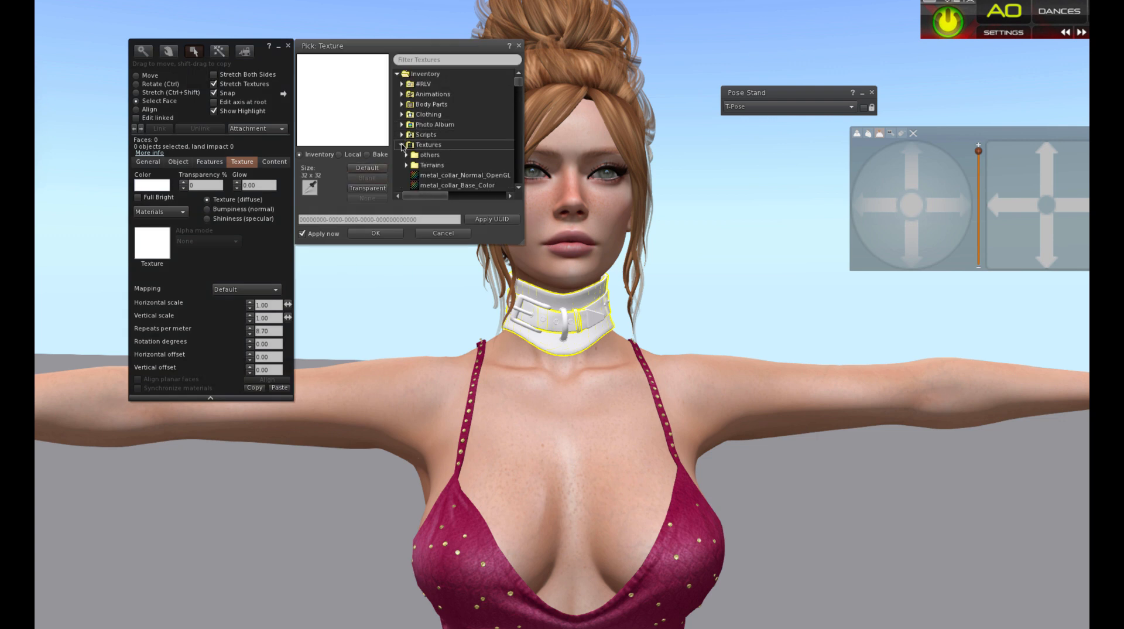
click(516, 188)
click(518, 187)
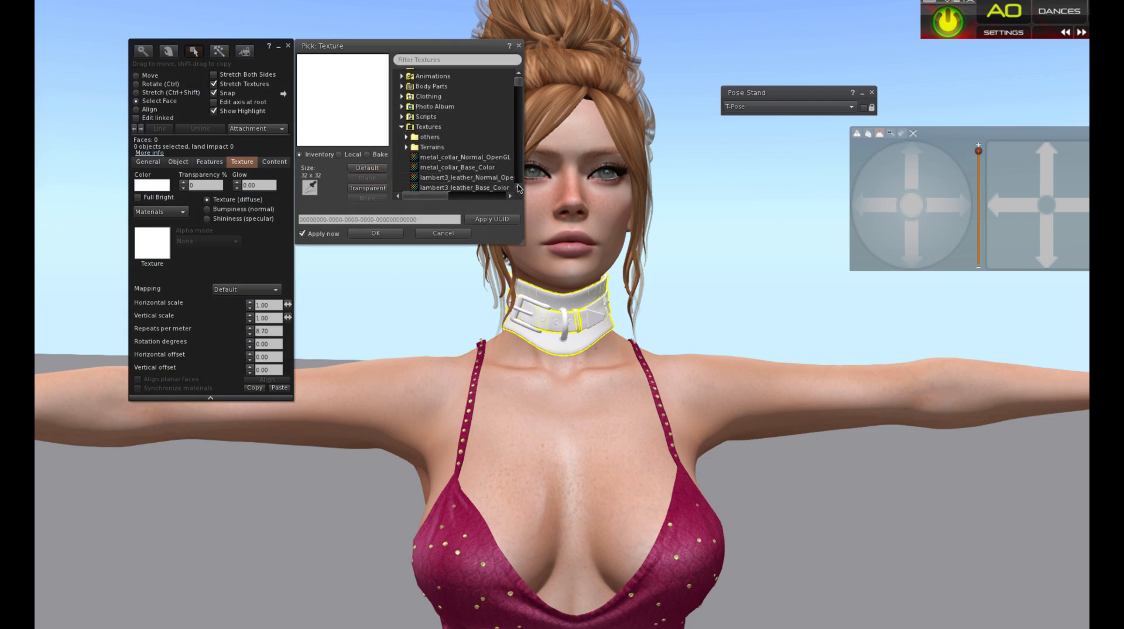
click(489, 188)
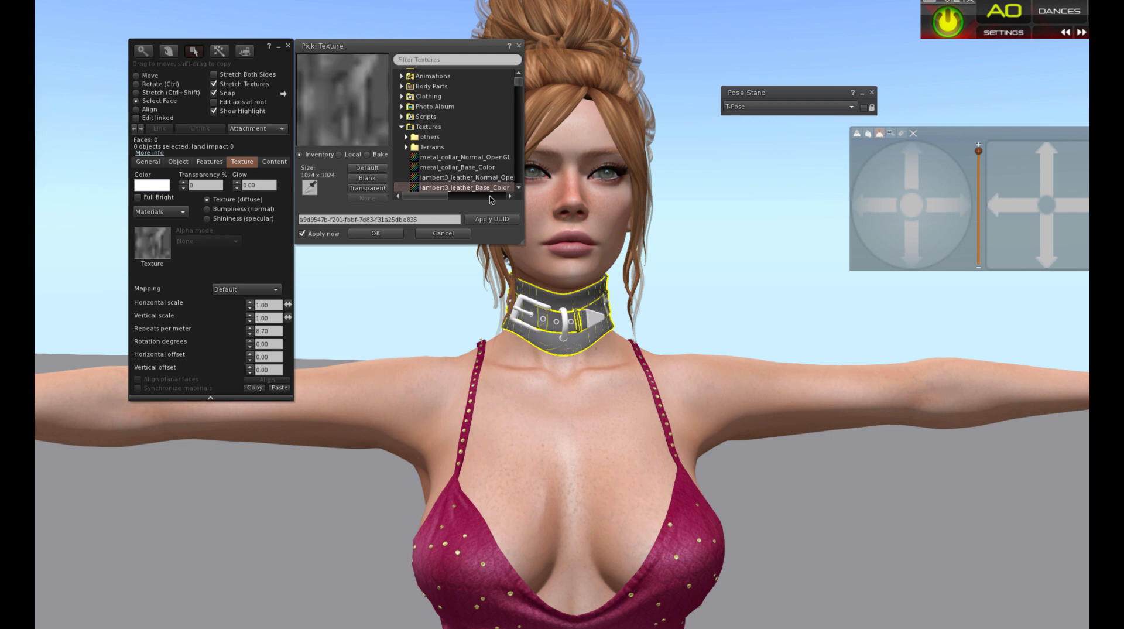
- Apply metal_collar_Base_Color as the diffuse texture of the collar's metal hardware face and finish editing the collar
click(571, 319)
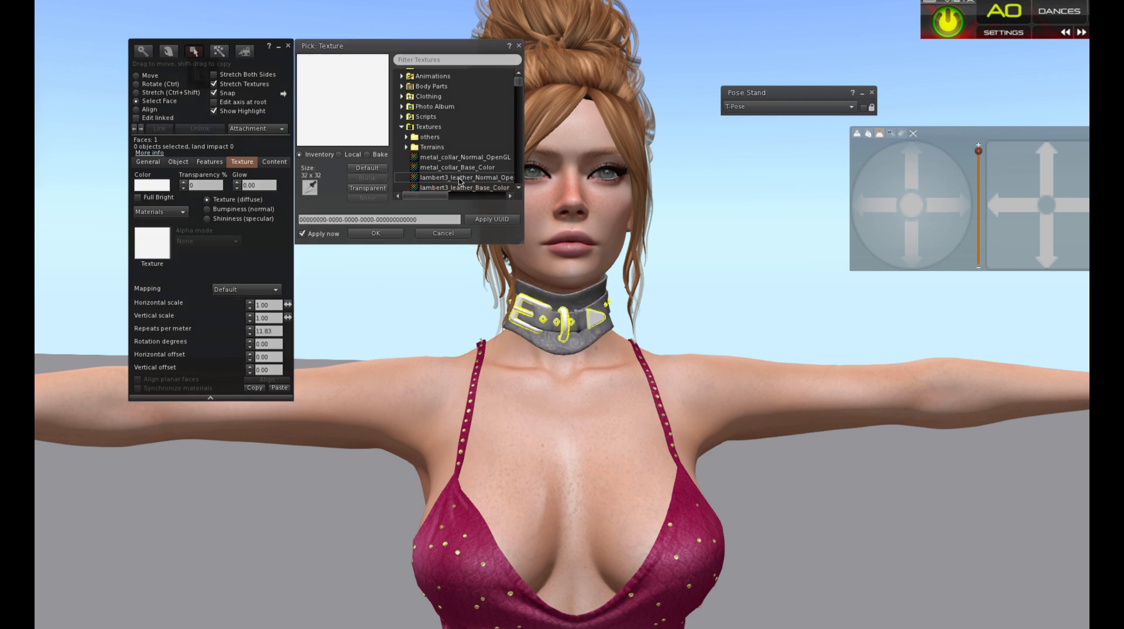
click(476, 169)
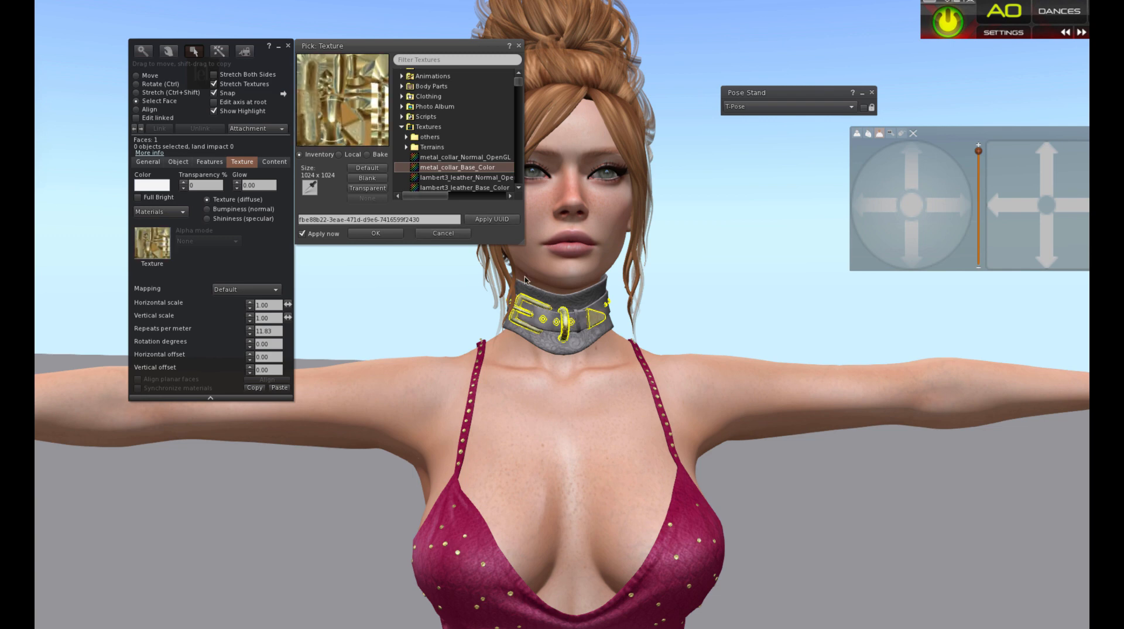
click(376, 233)
click(289, 47)
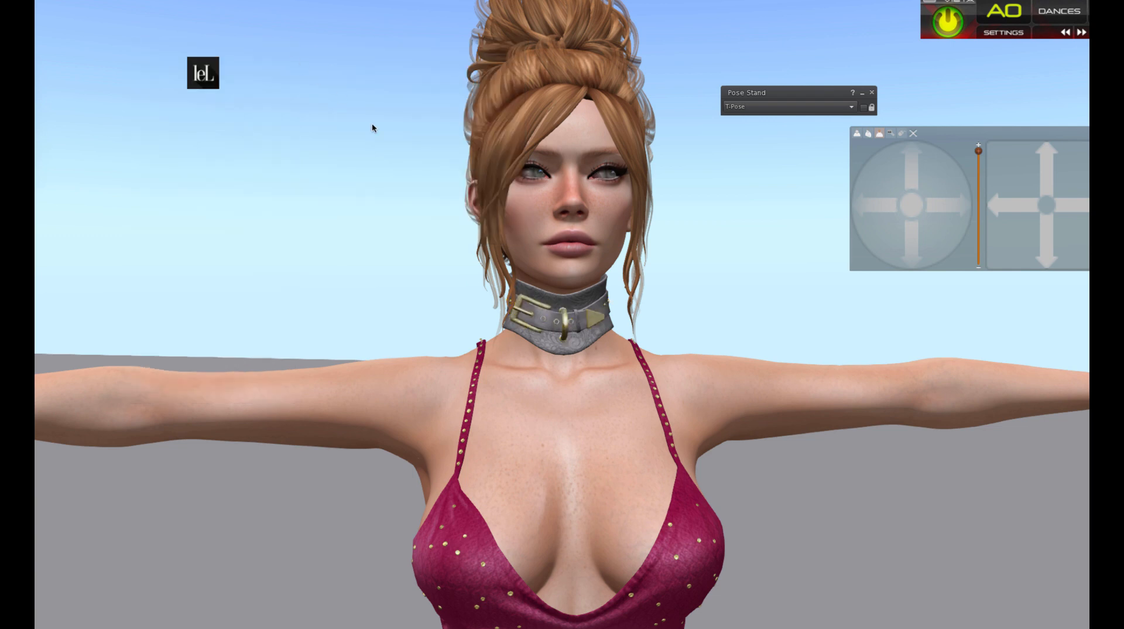
- Try a sky time of 2:17 PM with an Est Ang of 0.007 and examine the textured collar up close
scroll(371, 125, up, 3)
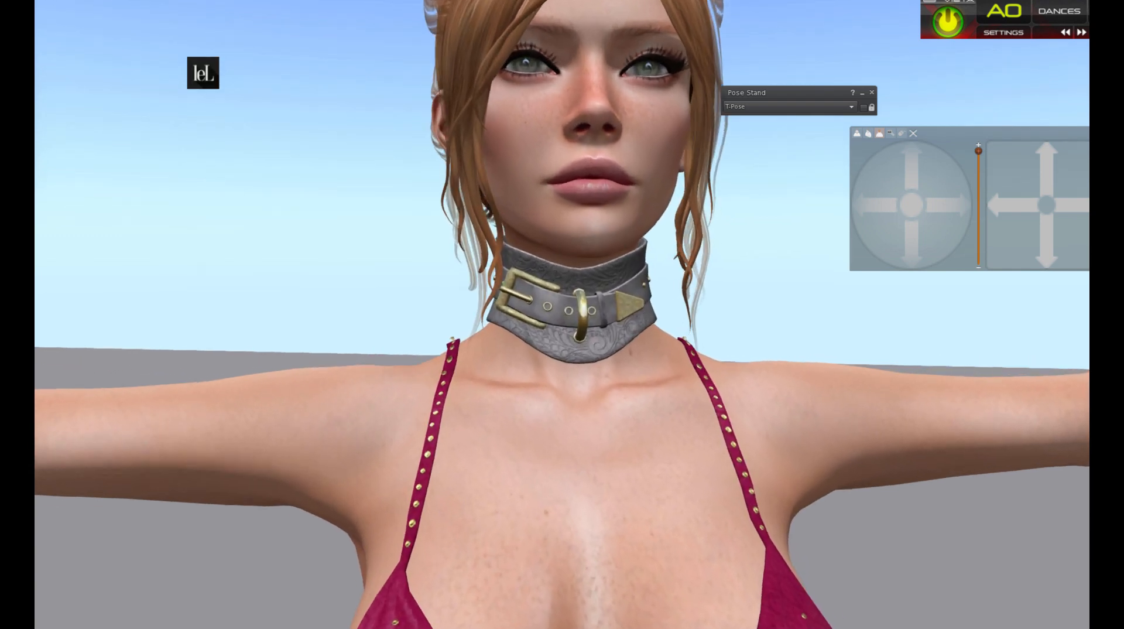
mouse_move(579, 314)
alt+mouse_down()
mouse_move(650, 304)
mouse_move(509, 291)
mouse_move(597, 310)
alt+mouse_up()
scroll(610, 335, down, 3)
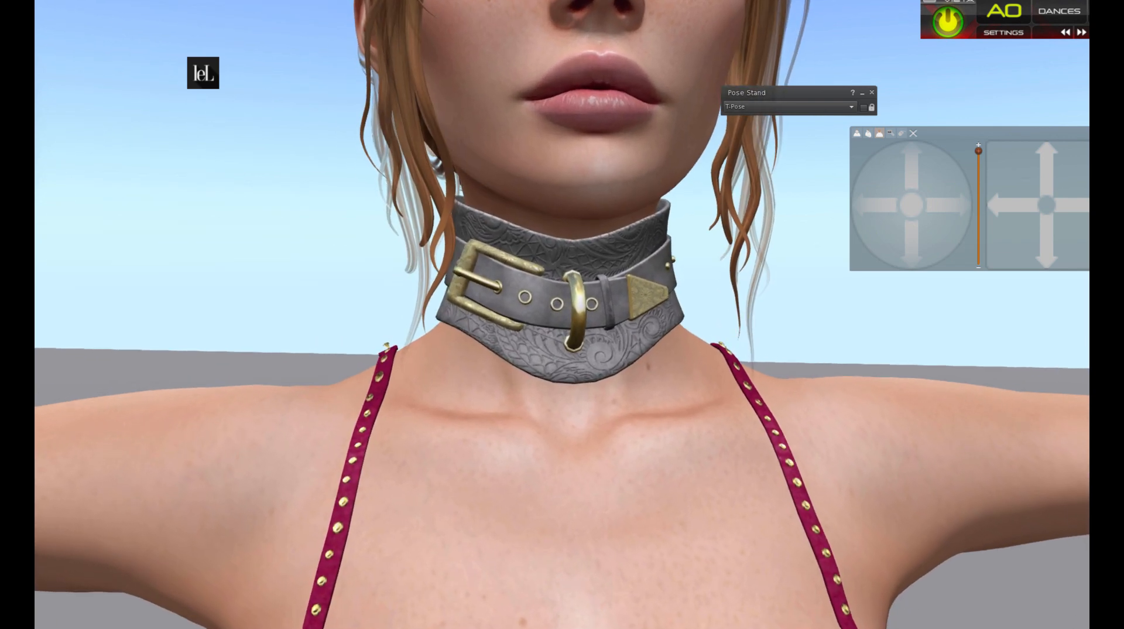
scroll(593, 351, up, 1)
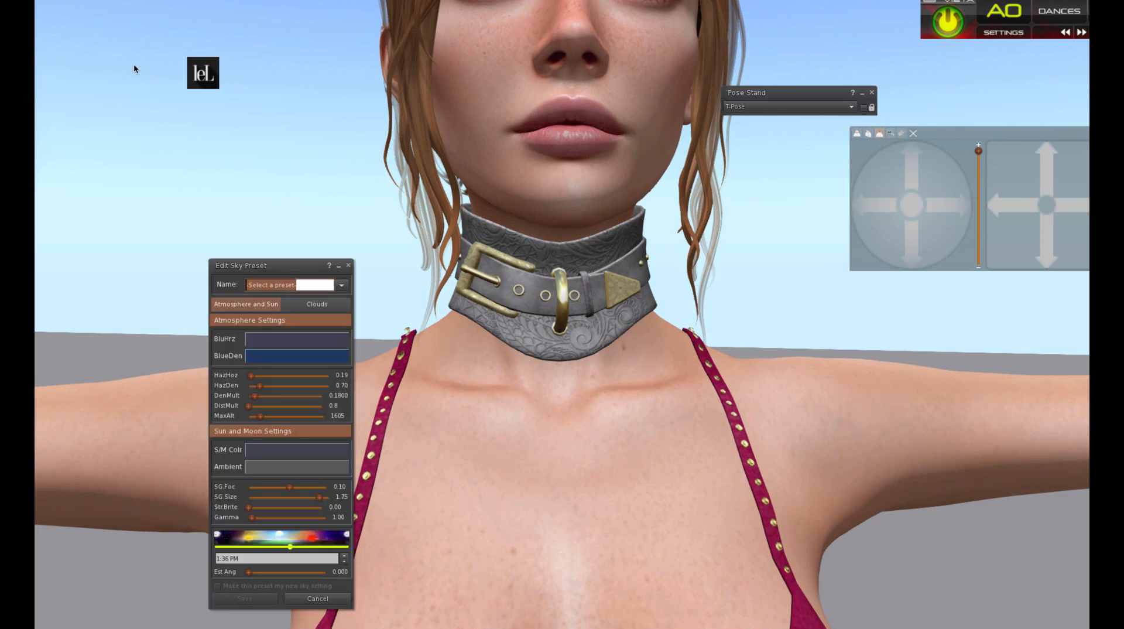
drag(290, 548, 249, 571)
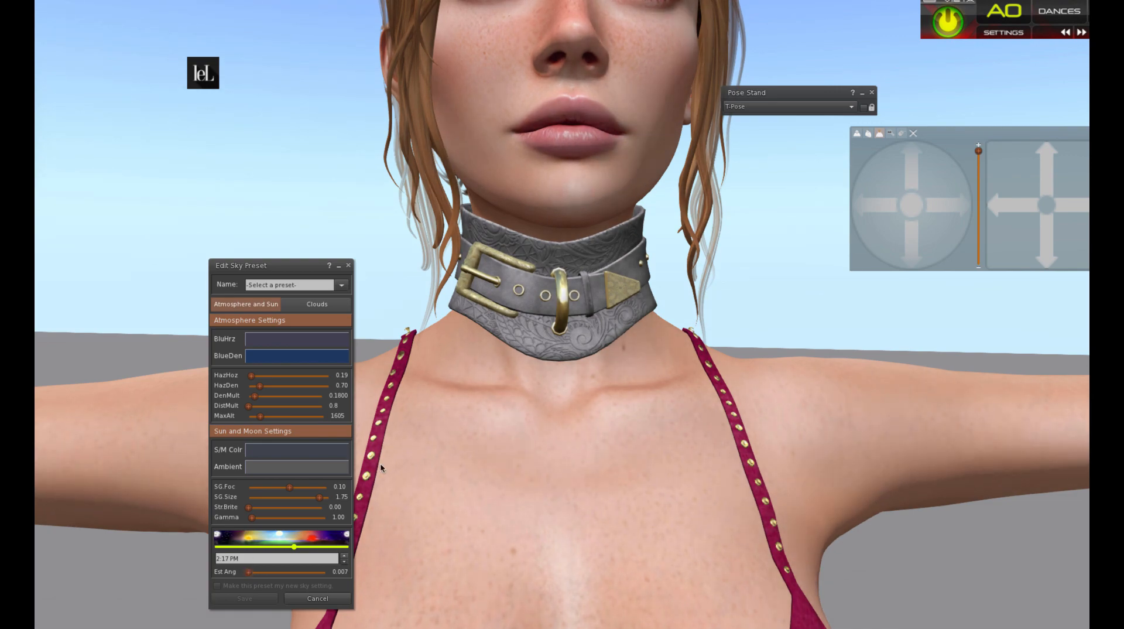
alt+drag(565, 313, 583, 325)
alt+drag(598, 335, 585, 308)
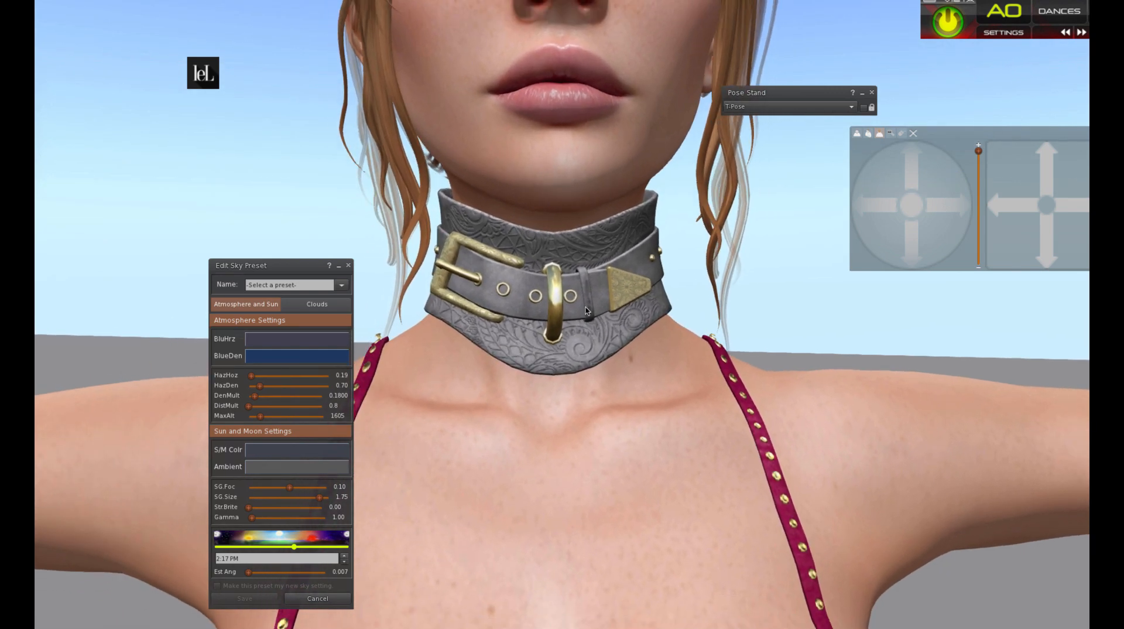
click(348, 265)
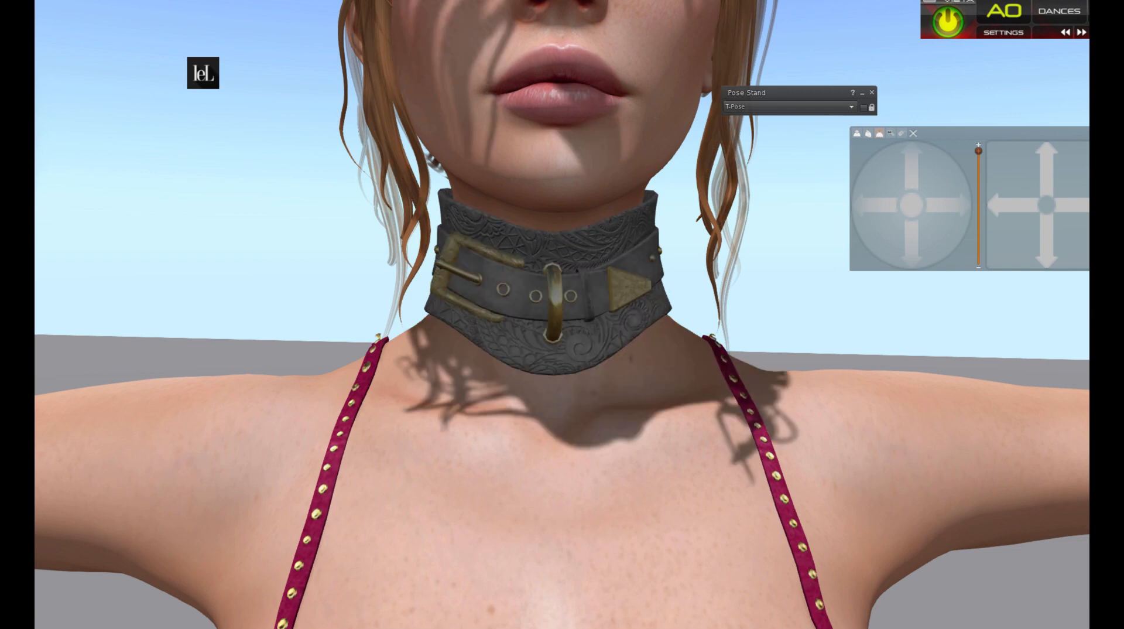
- Set the sky preset's time to 3:50 PM and Est Ang to 0.109 to light the collar from the front
alt+drag(599, 367, 615, 355)
alt+drag(554, 240, 554, 251)
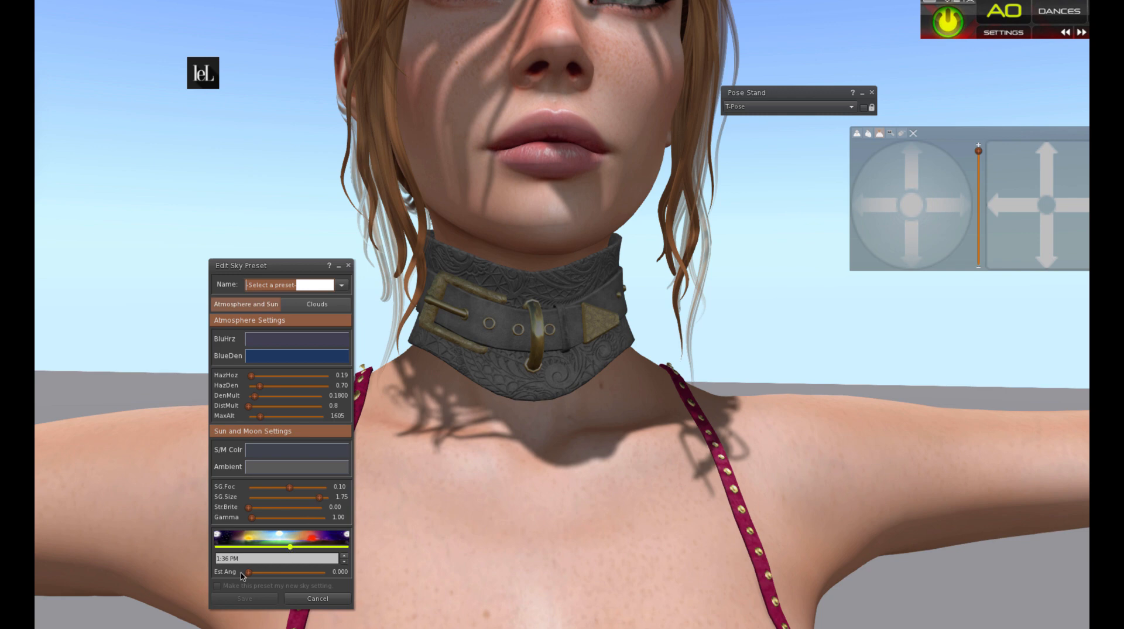
mouse_move(248, 572)
mouse_down()
mouse_move(307, 547)
mouse_move(256, 572)
mouse_up()
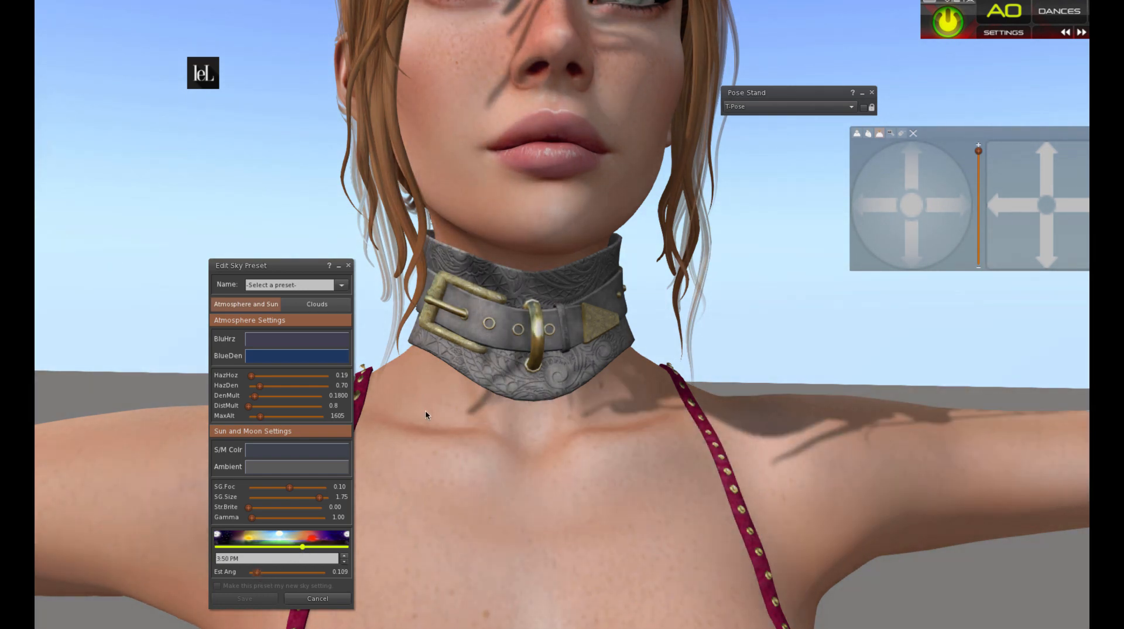
alt+drag(523, 333, 586, 298)
- Apply metal_collar_Normal_OpenGL from the inventory's Textures folder as the bumpiness (normal) map of the collar's metal hardware face
right_click(508, 337)
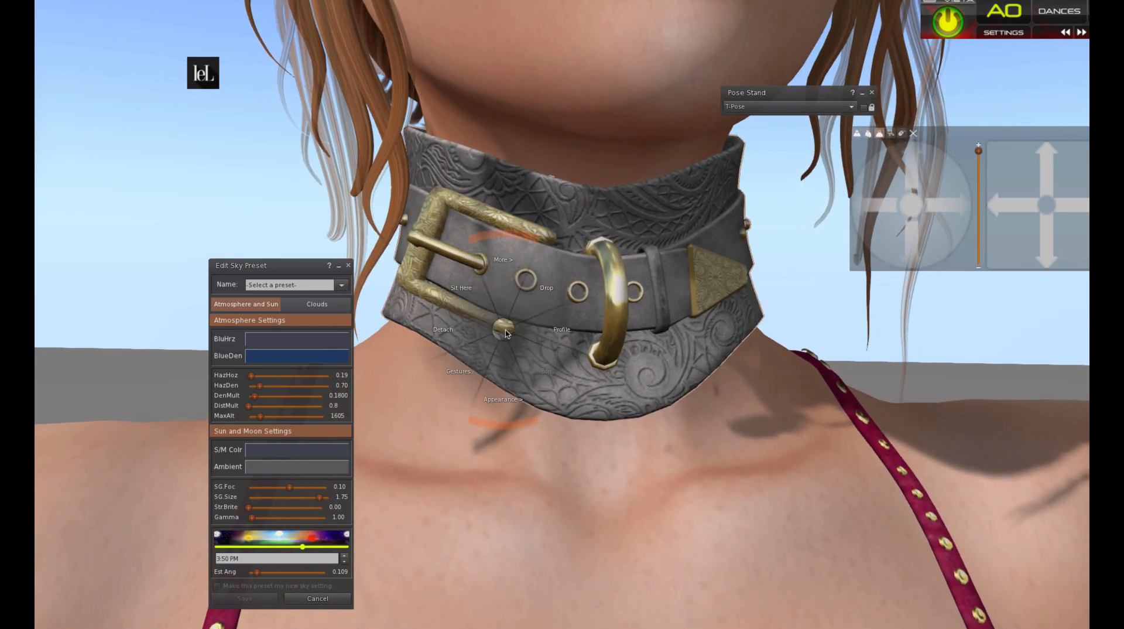
click(521, 347)
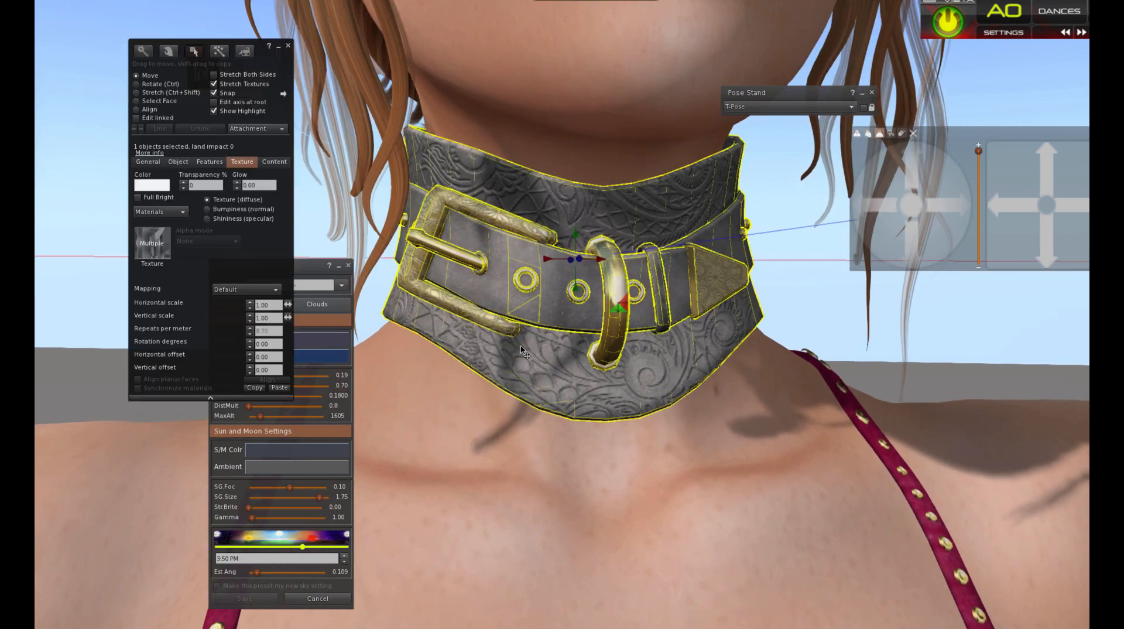
click(136, 101)
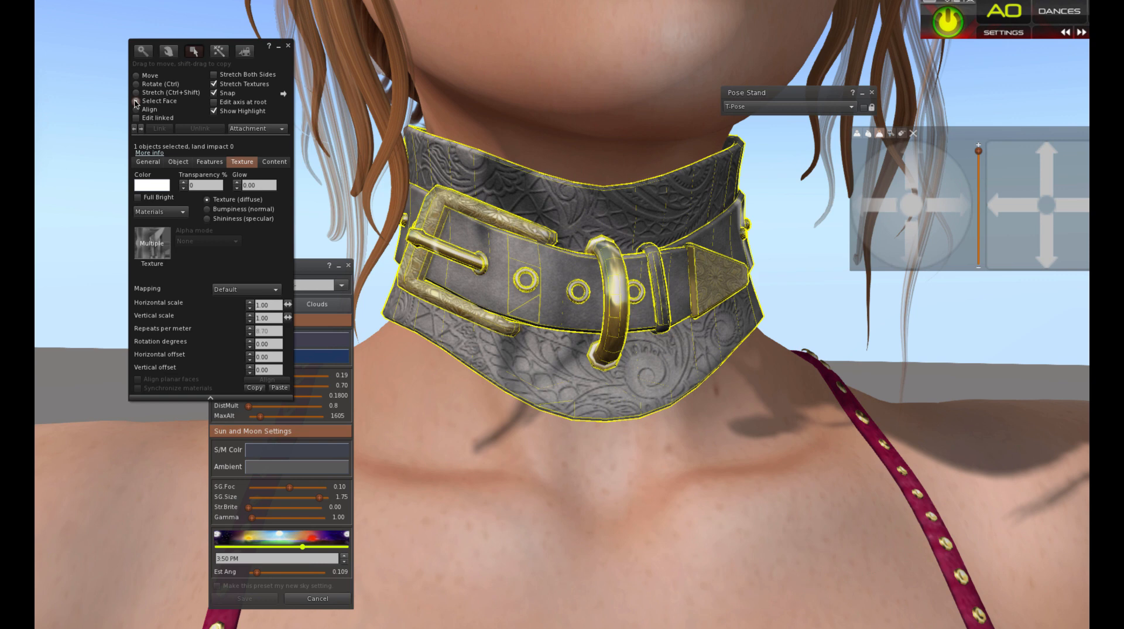
click(496, 219)
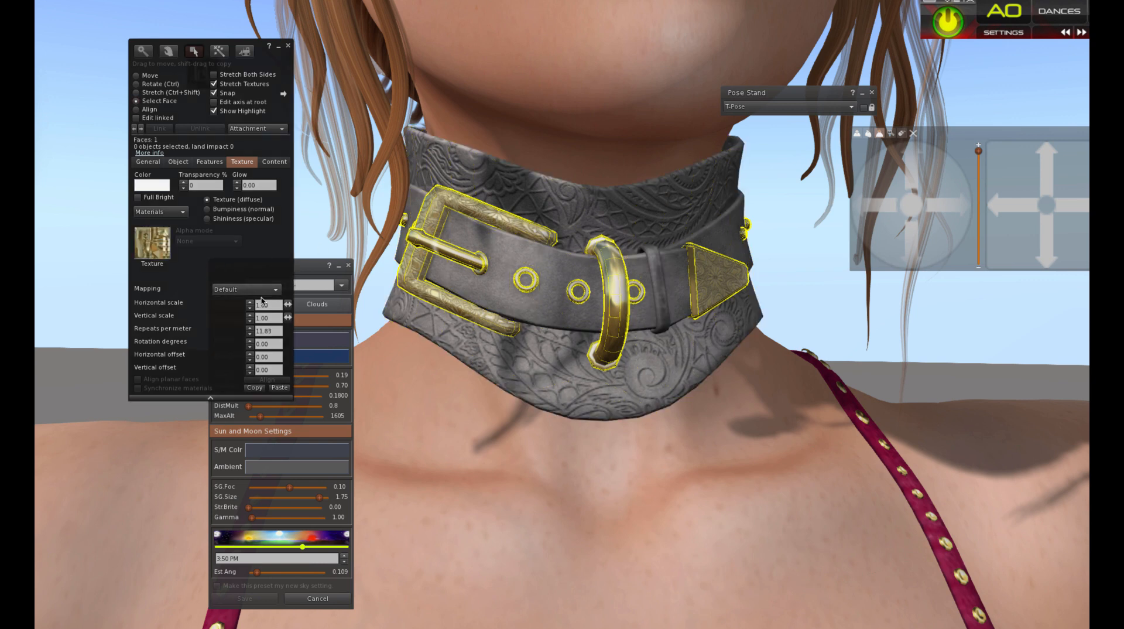
click(207, 209)
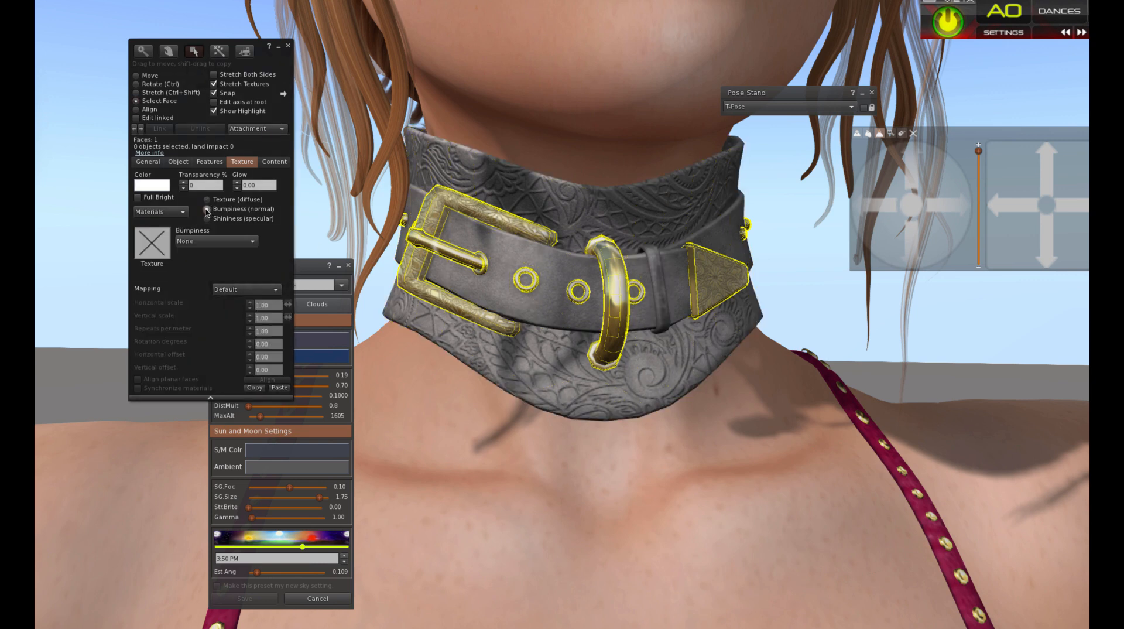
click(152, 248)
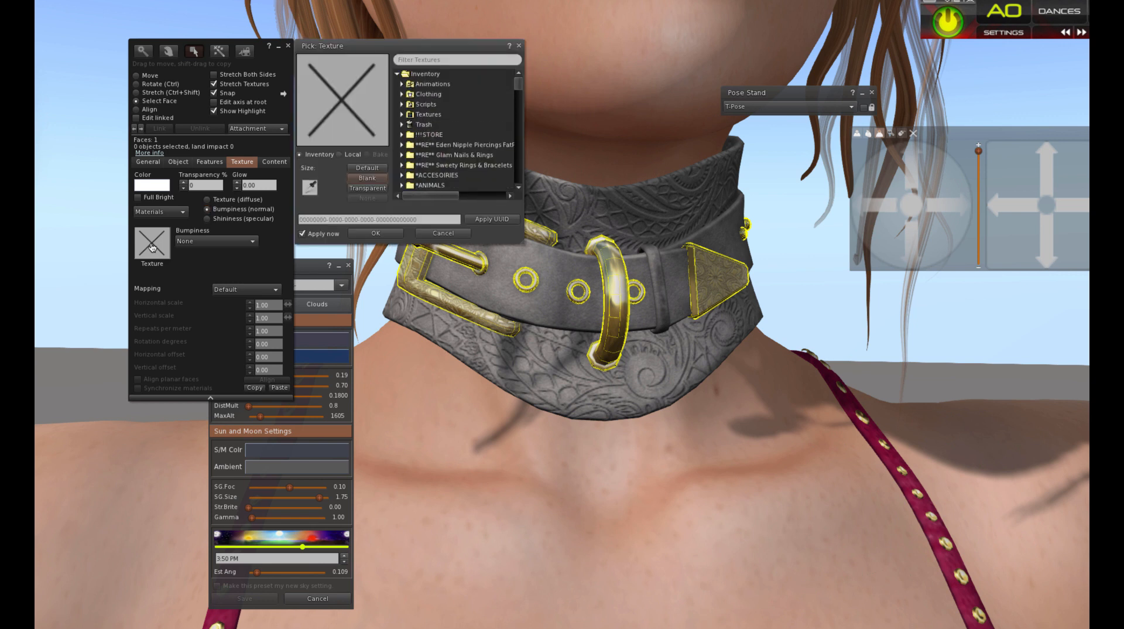
click(401, 145)
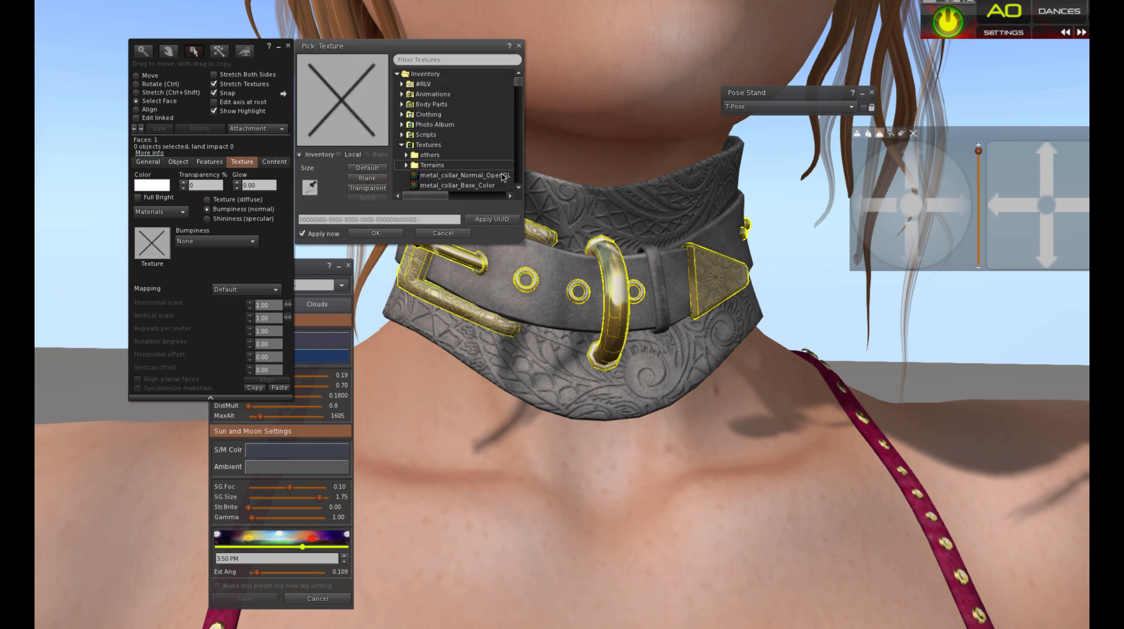
click(462, 175)
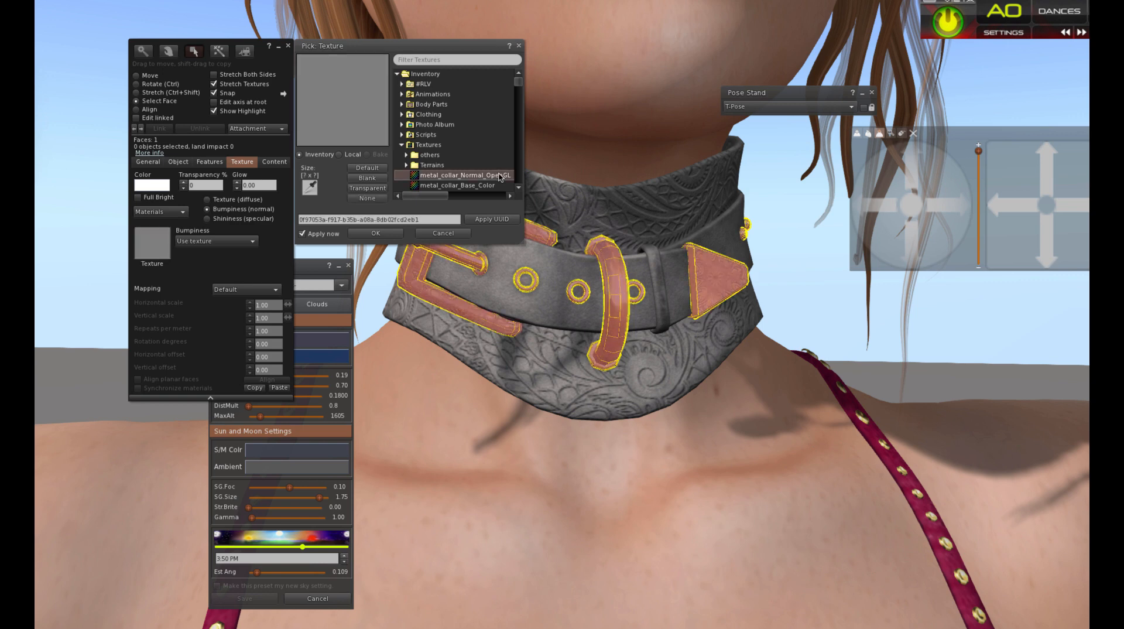
- Apply the lambert3_leather normal texture as the leather face's bumpiness map and finish editing the collar
click(639, 203)
scroll(471, 178, down, 1)
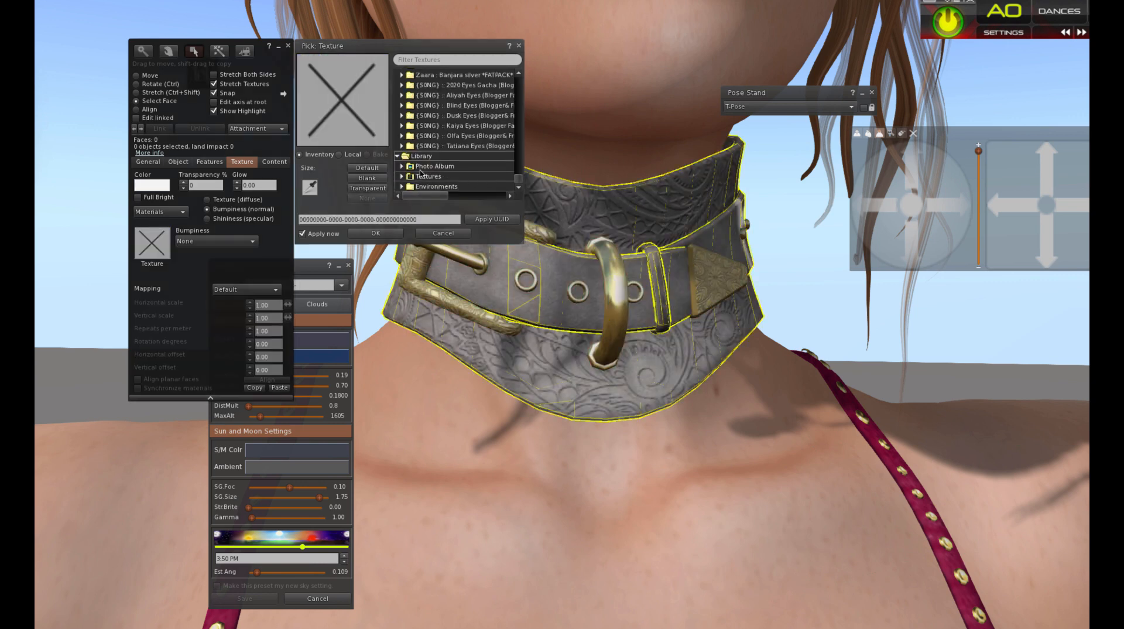
scroll(517, 173, up, 10)
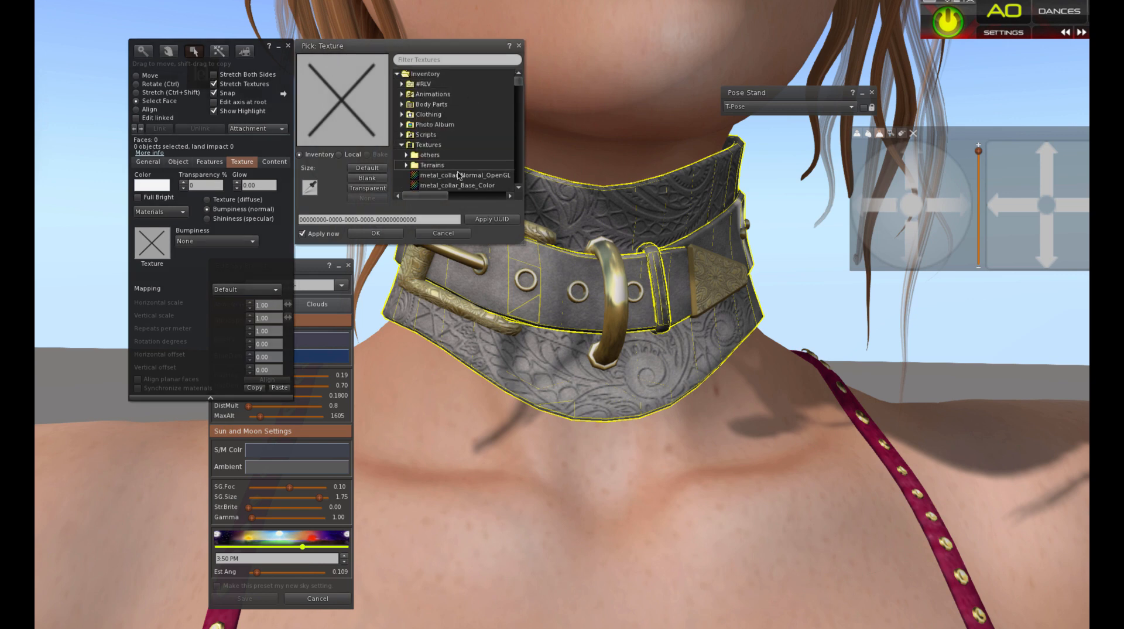
scroll(517, 188, down, 2)
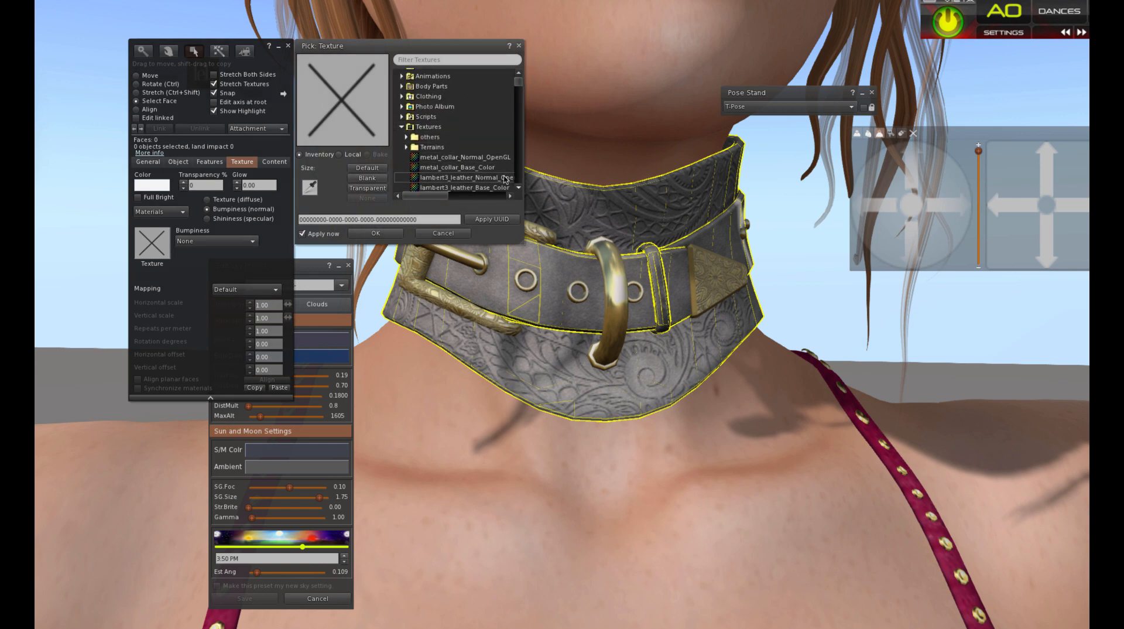
click(494, 177)
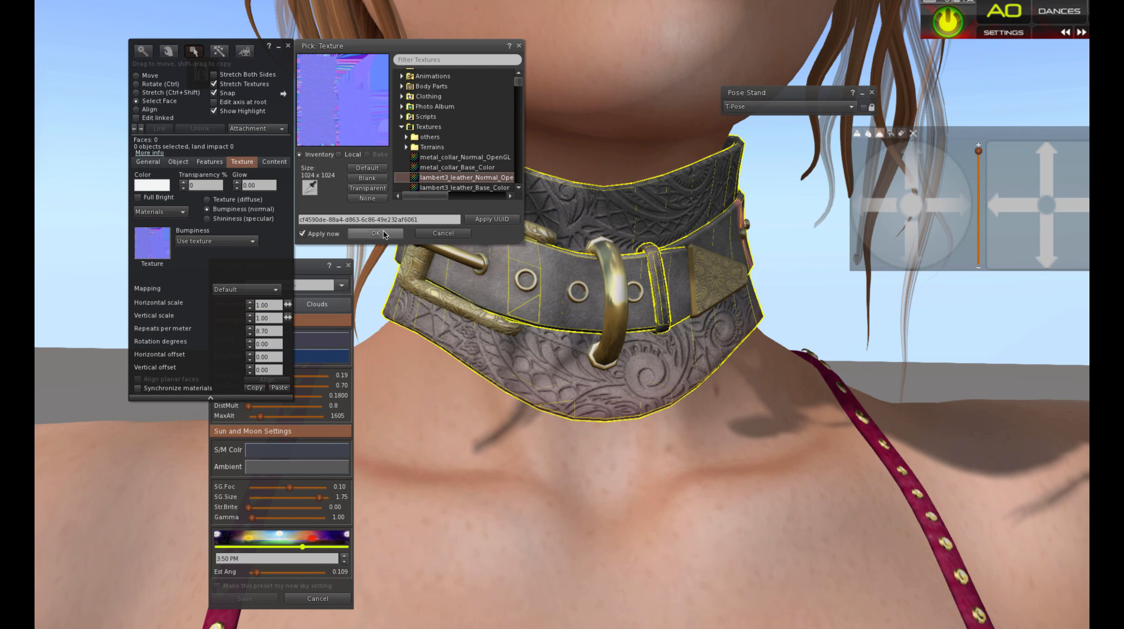
click(376, 233)
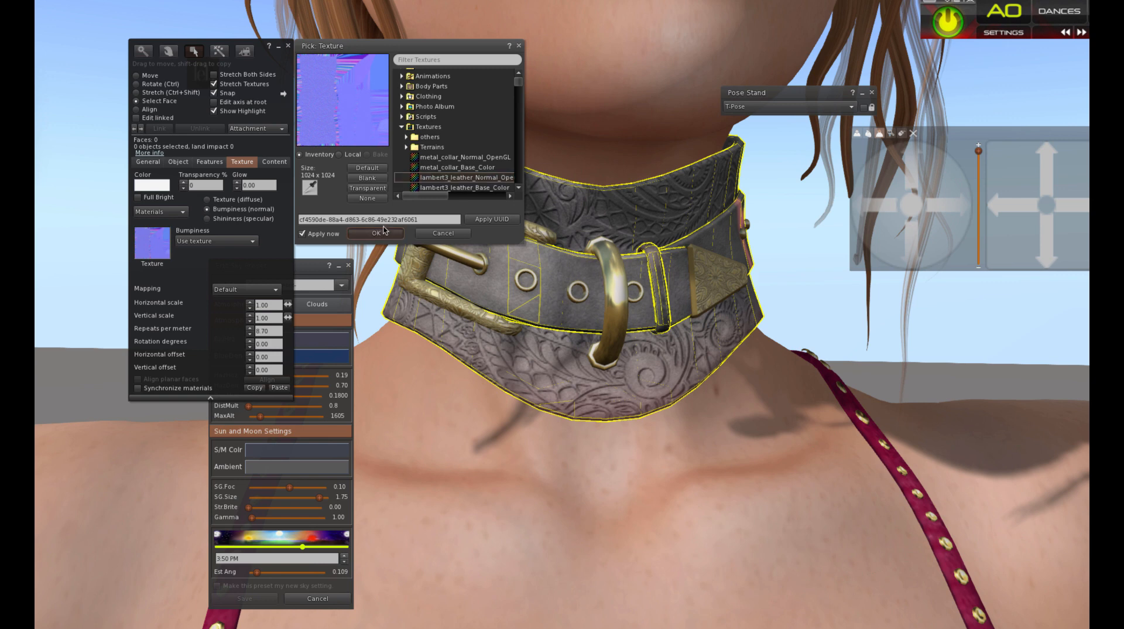
click(288, 46)
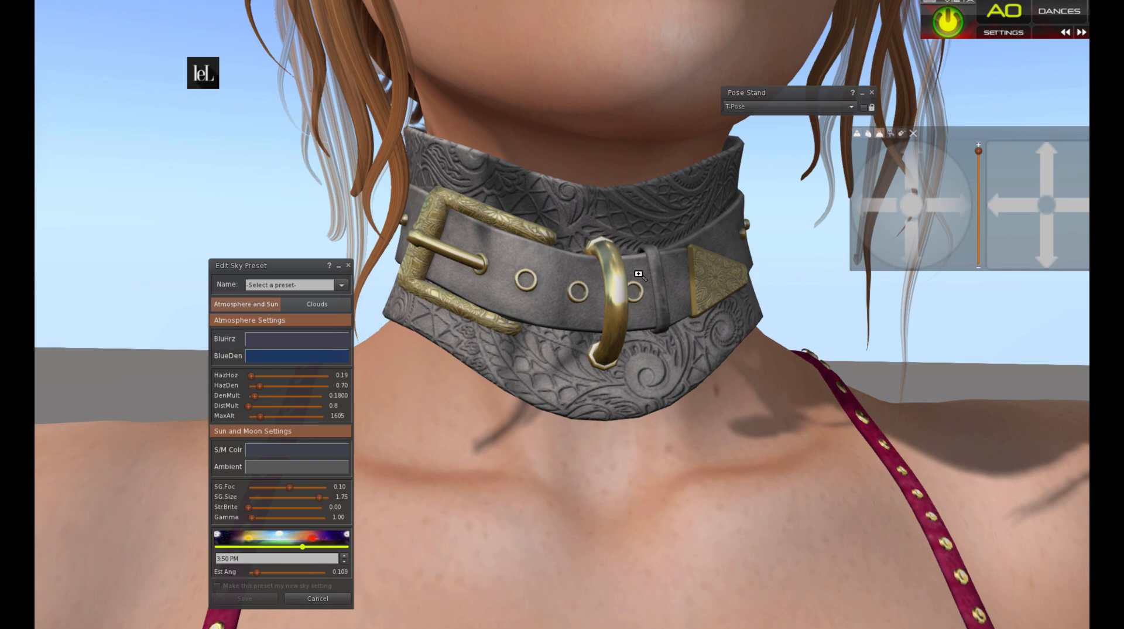
- Examine the collar's embossed leather and engraved buckle from the side and front
alt+drag(639, 274, 801, 270)
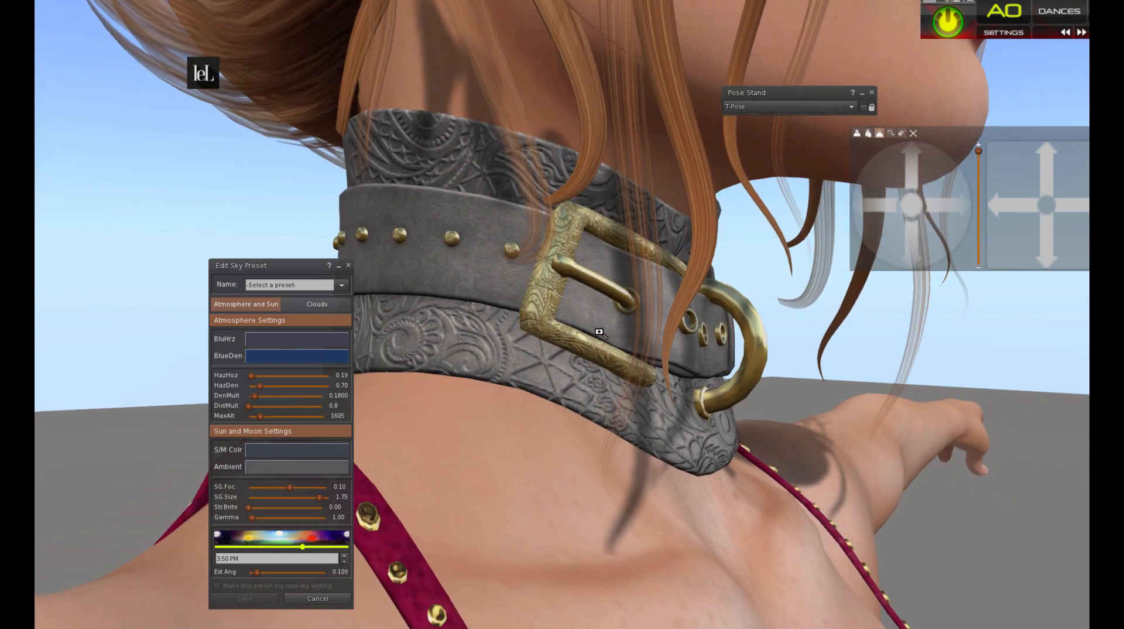
alt+drag(599, 332, 556, 338)
alt+drag(557, 296, 498, 298)
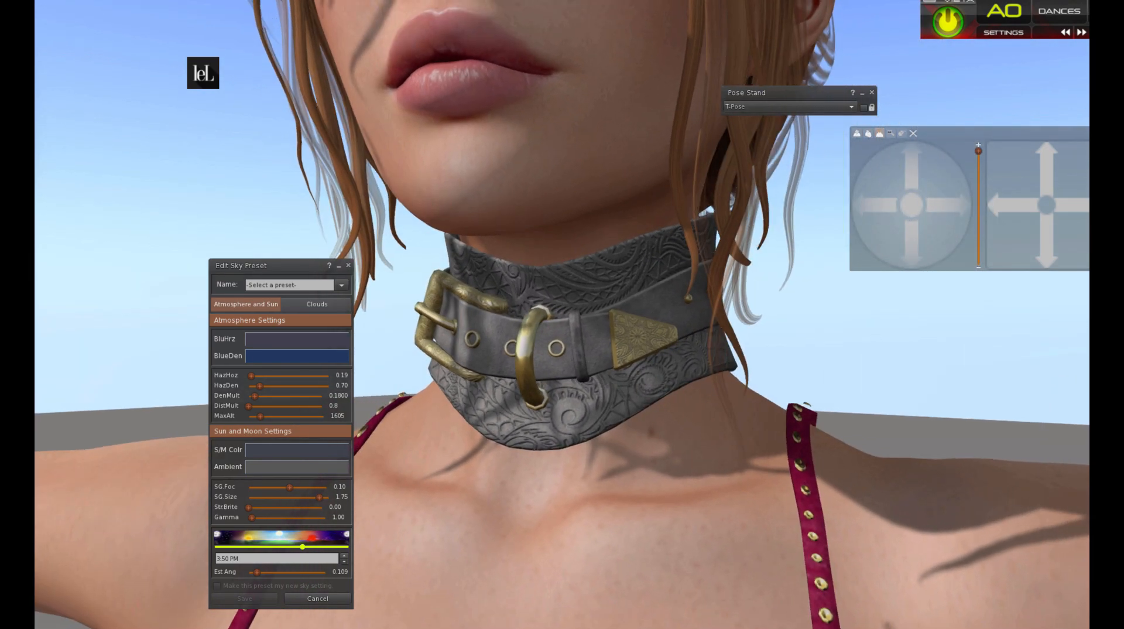
alt+drag(569, 344, 614, 343)
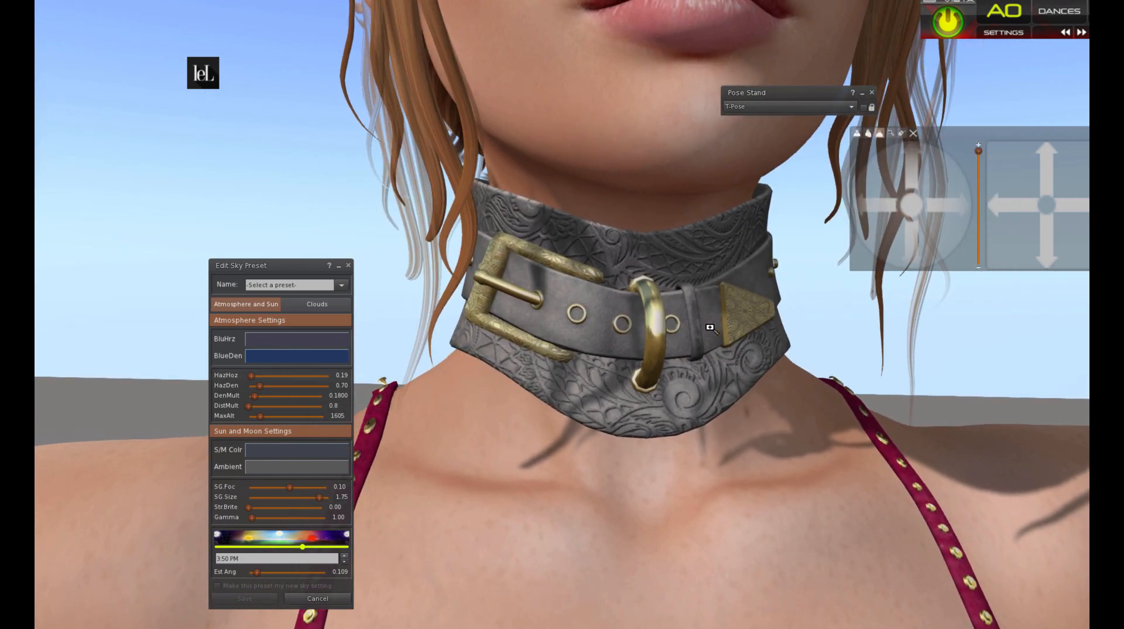
alt+drag(710, 328, 489, 313)
alt+drag(753, 306, 748, 309)
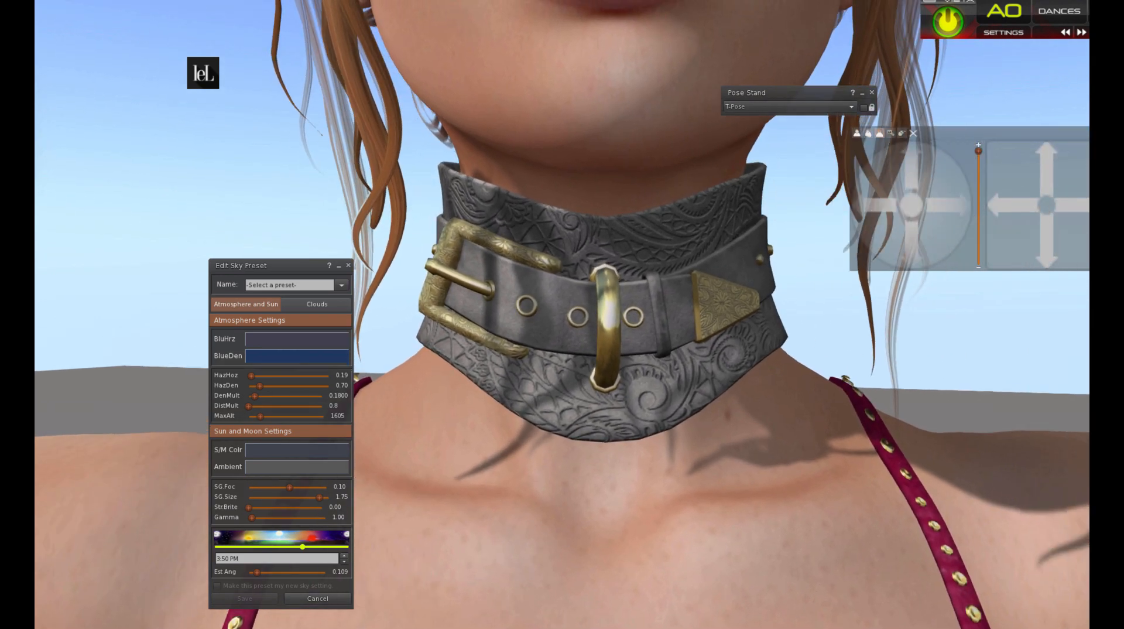
alt+drag(597, 340, 559, 327)
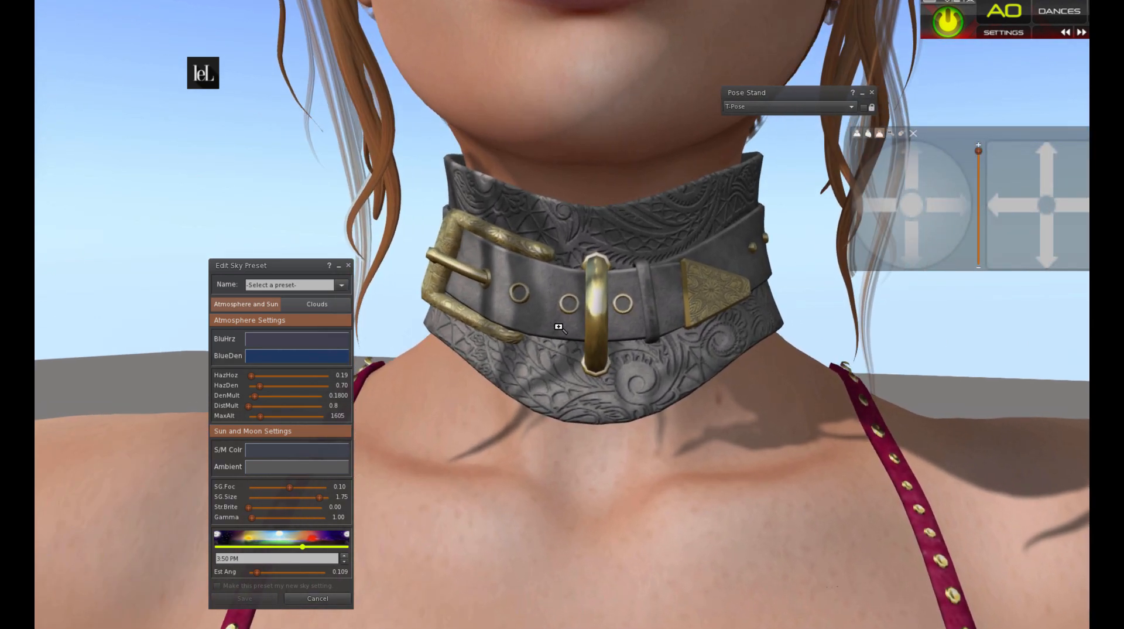
- Give the collar's metal hardware face the Transparent texture as its shininess (specular) map and set its glossiness to 100
right_click(596, 318)
click(614, 332)
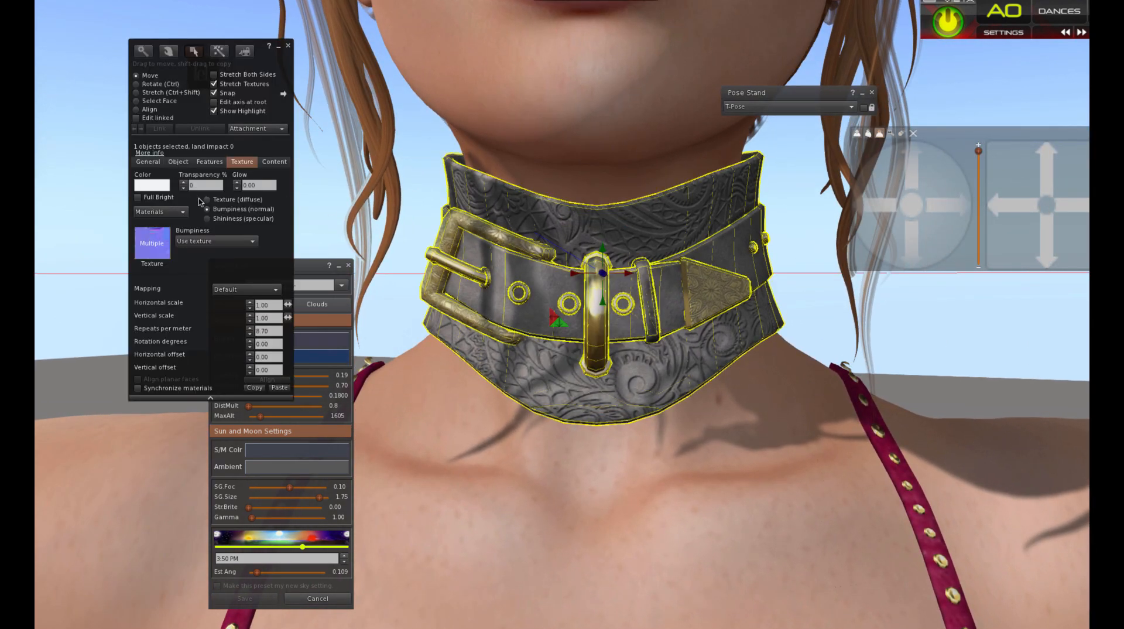
click(137, 101)
click(591, 282)
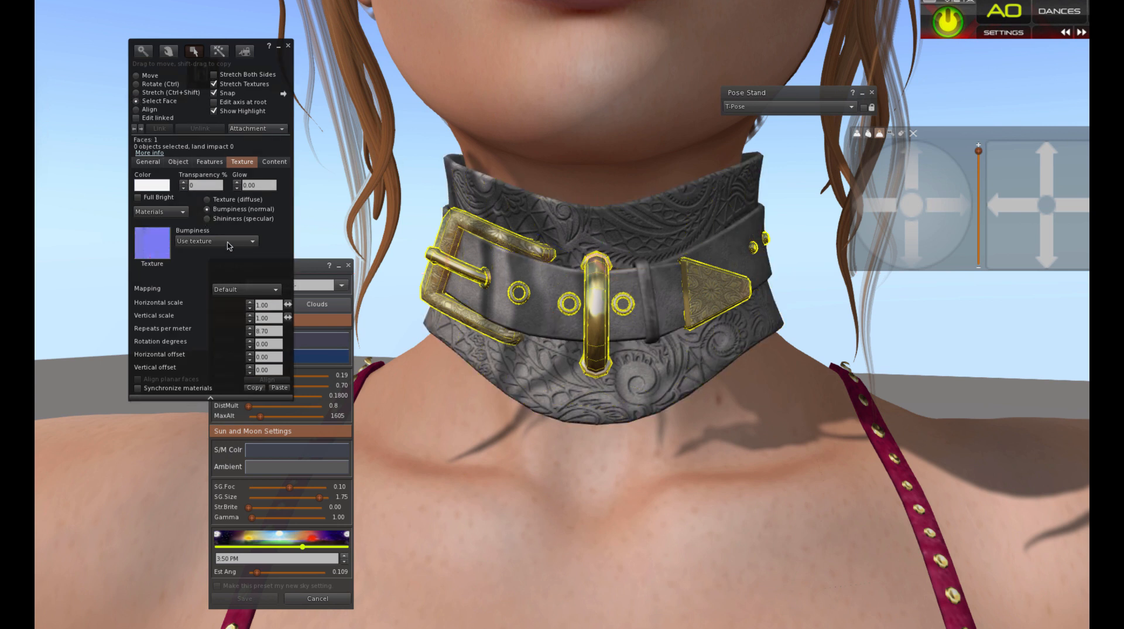
click(207, 219)
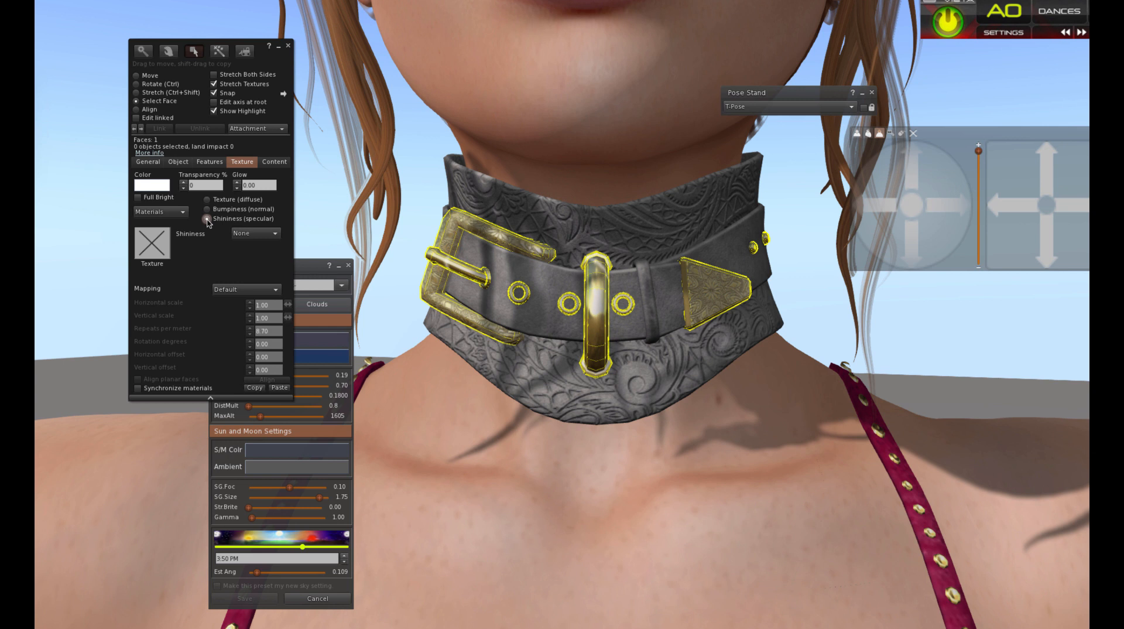
click(153, 243)
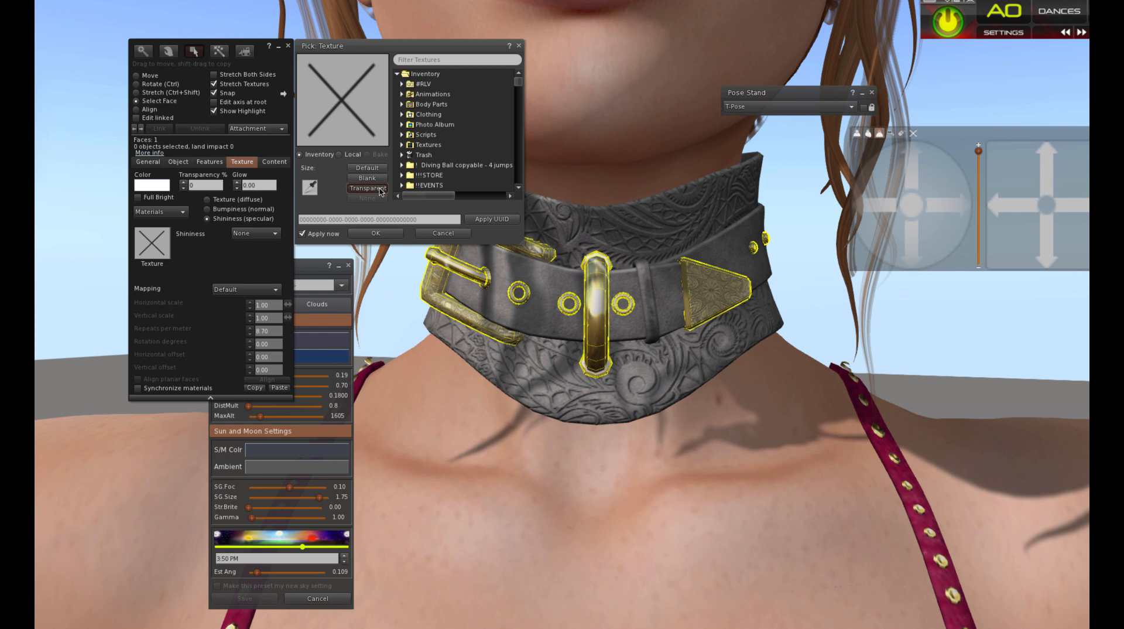
click(380, 189)
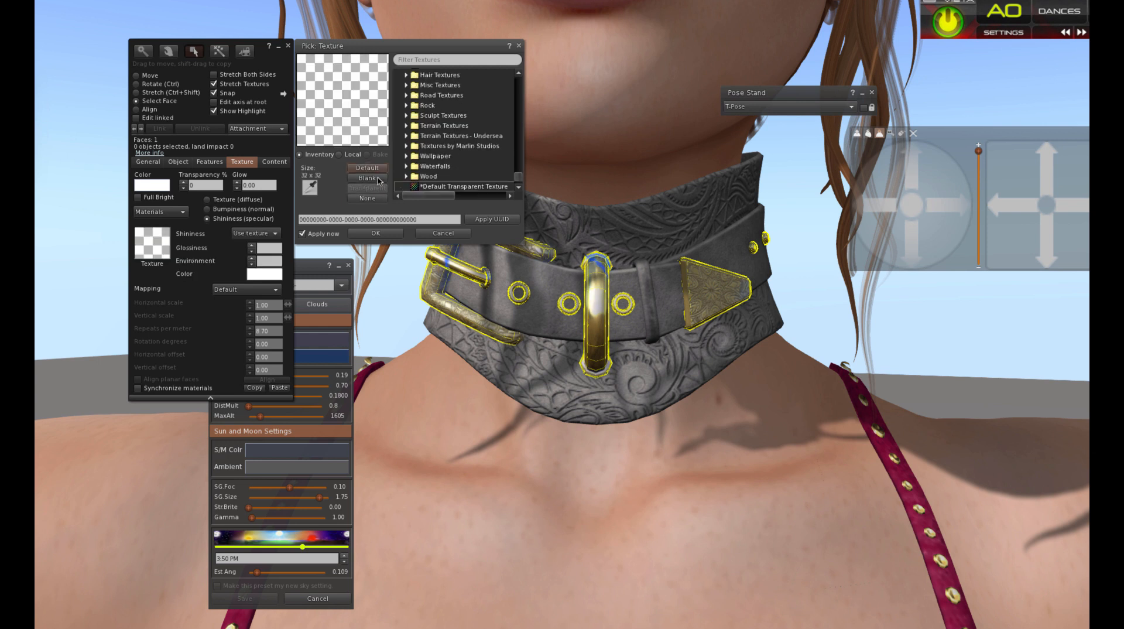
click(375, 233)
click(271, 246)
text(100)
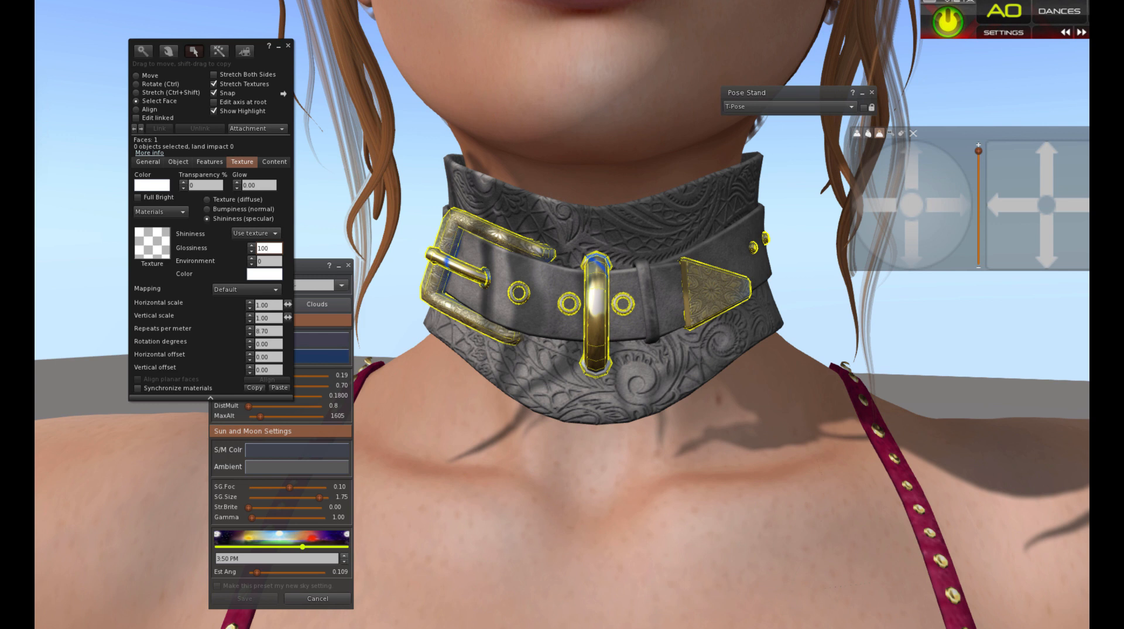
key(Return)
- Replace the metal face's shininess texture with Blank and finish editing the collar
click(152, 242)
click(367, 178)
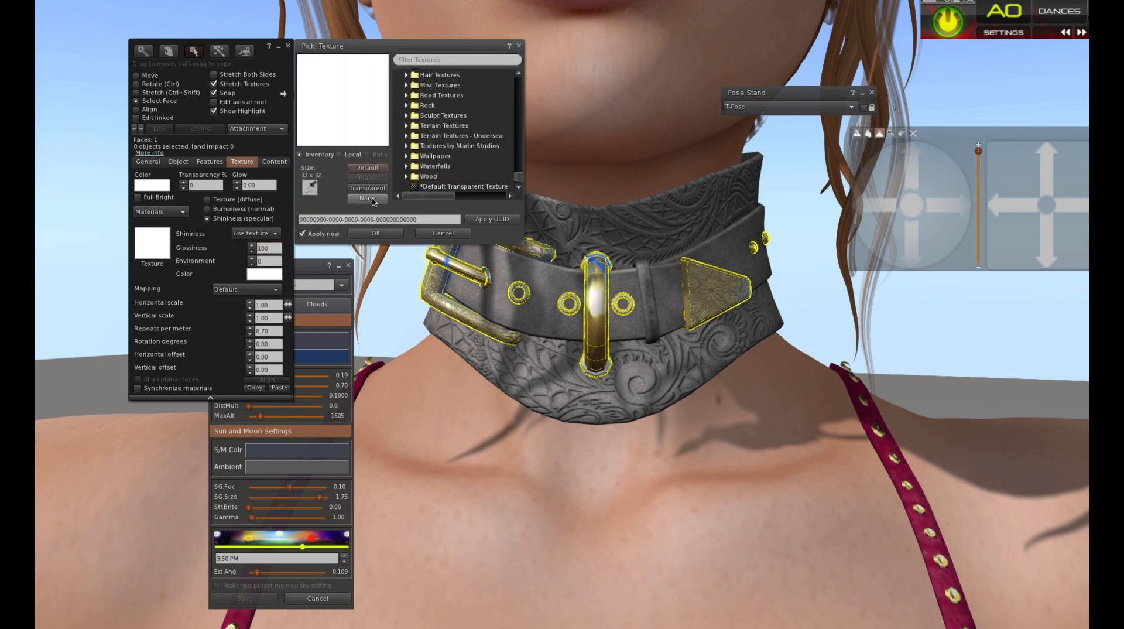
click(371, 200)
click(367, 177)
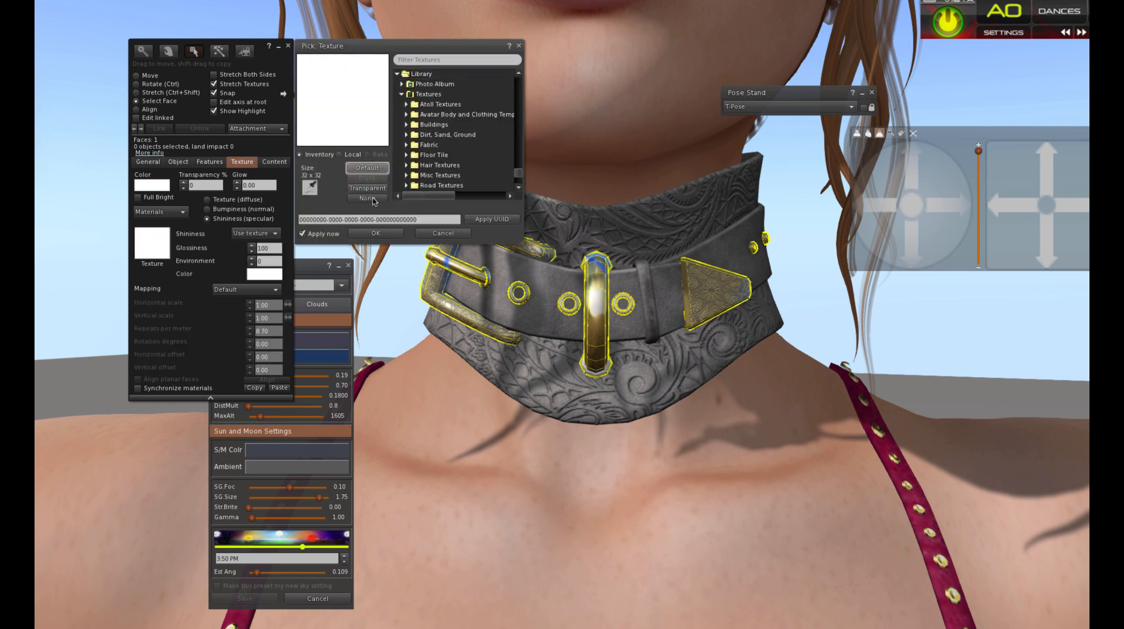
click(377, 233)
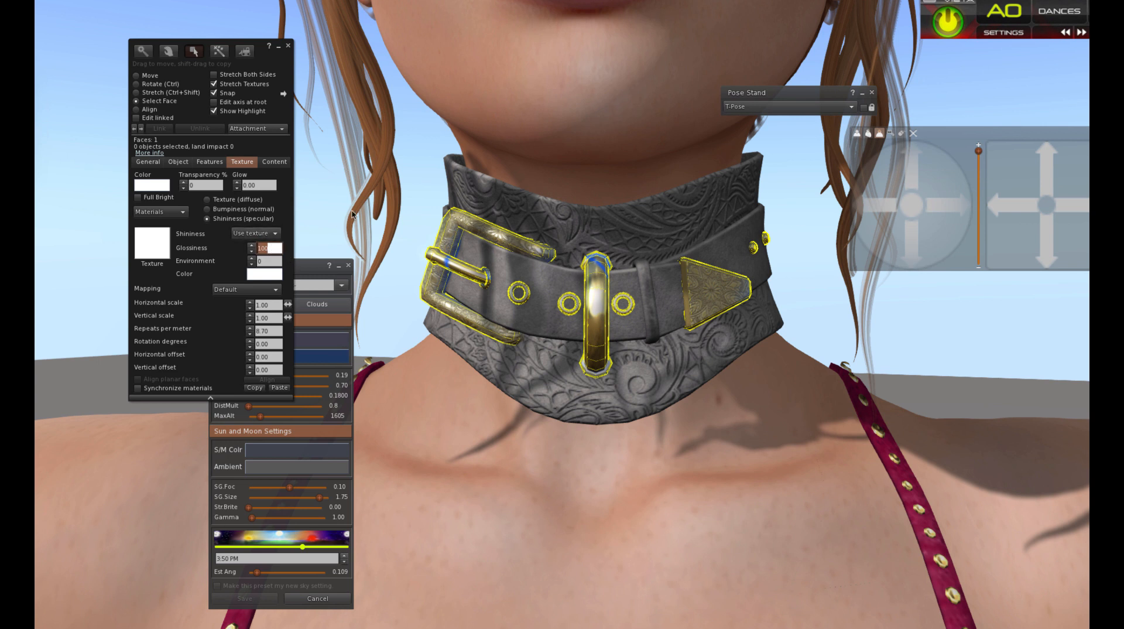
click(289, 46)
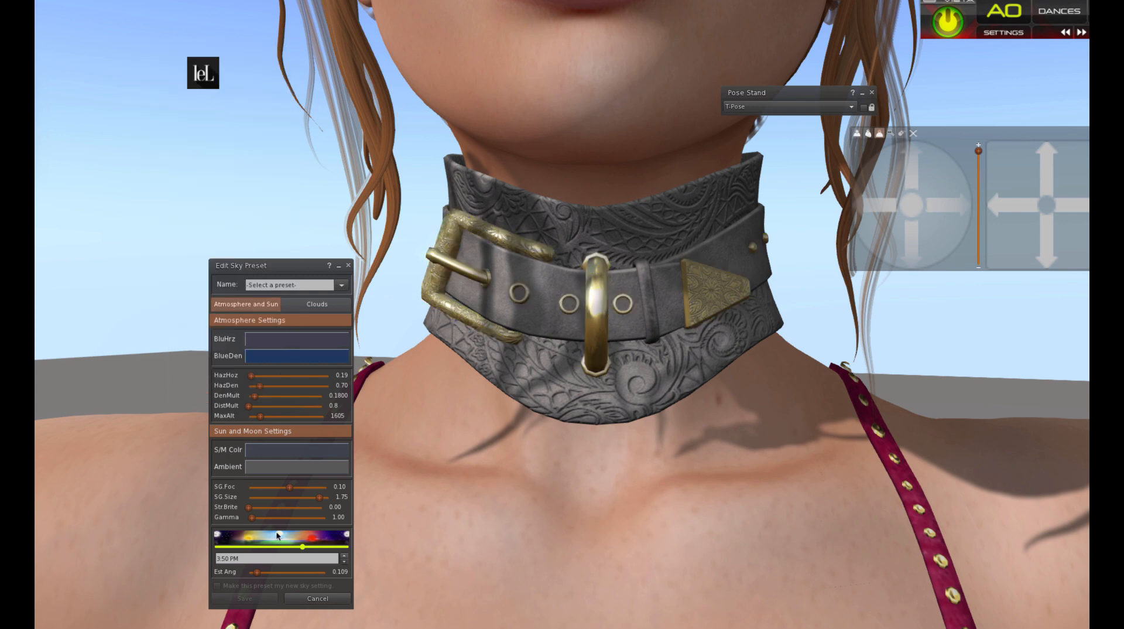
- Set the sky preset's time to 5:10 PM and Est Ang to 0.036
drag(256, 577, 310, 549)
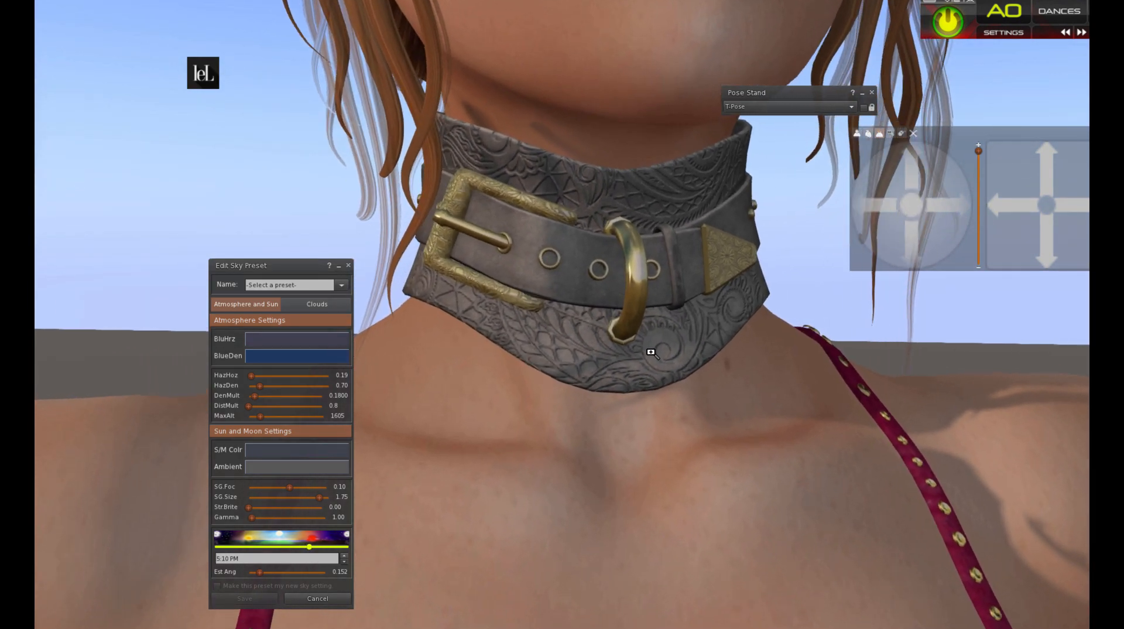
drag(258, 575, 248, 574)
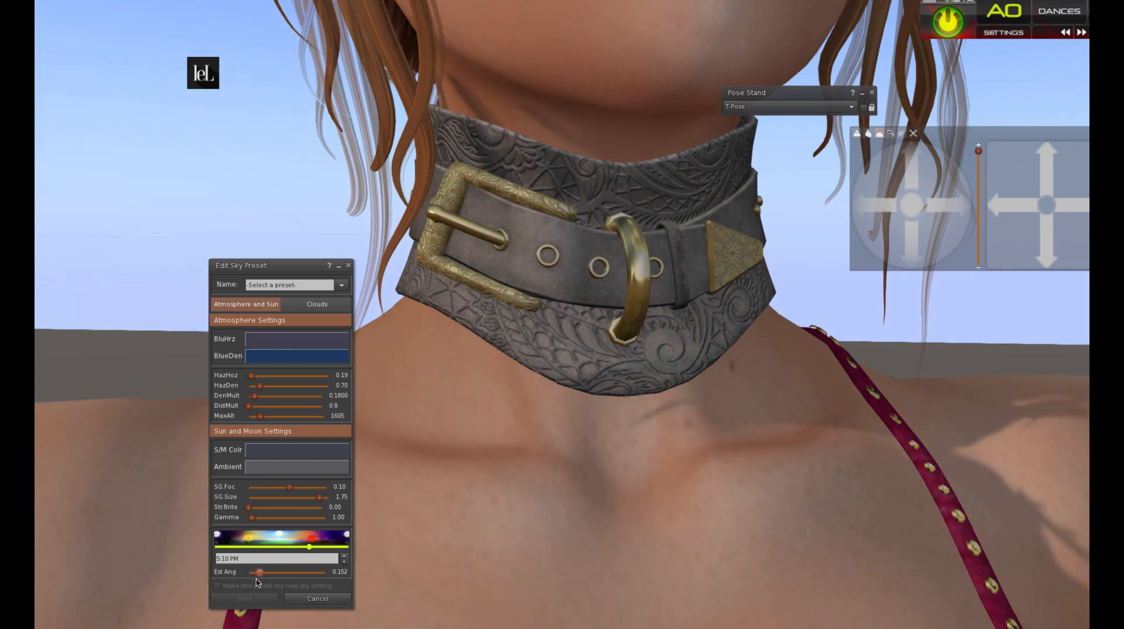
mouse_move(244, 583)
mouse_down()
mouse_move(259, 586)
mouse_move(249, 587)
mouse_up()
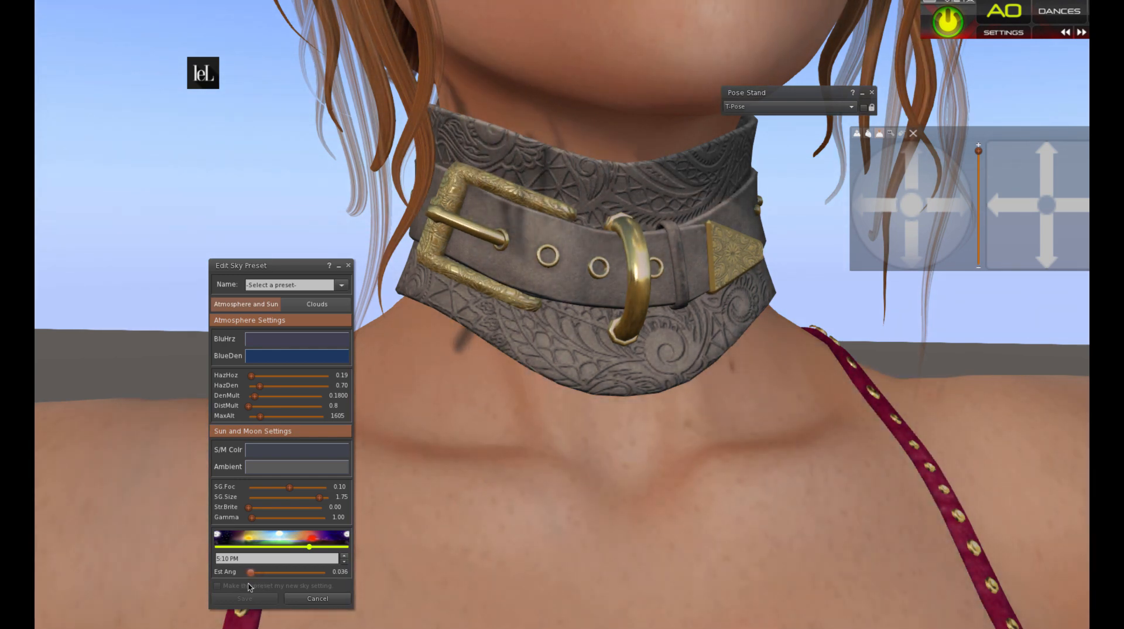
- Examine the finished collar on the avatar from close up and from farther away under the new lighting
alt+drag(685, 257, 652, 351)
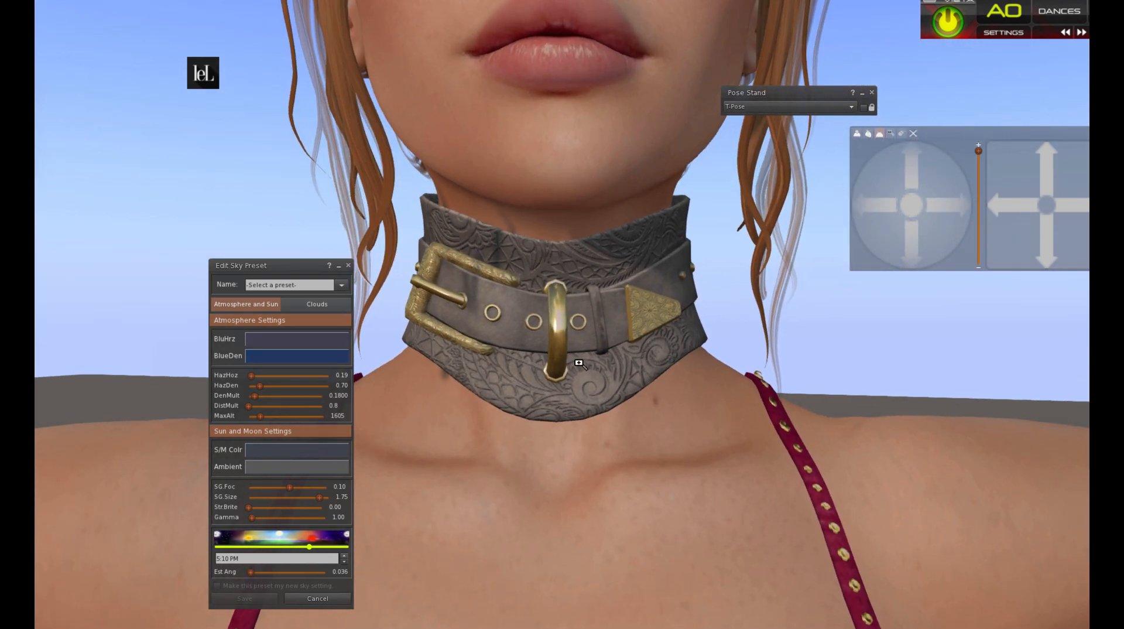
alt+drag(576, 364, 730, 381)
alt+drag(691, 335, 682, 404)
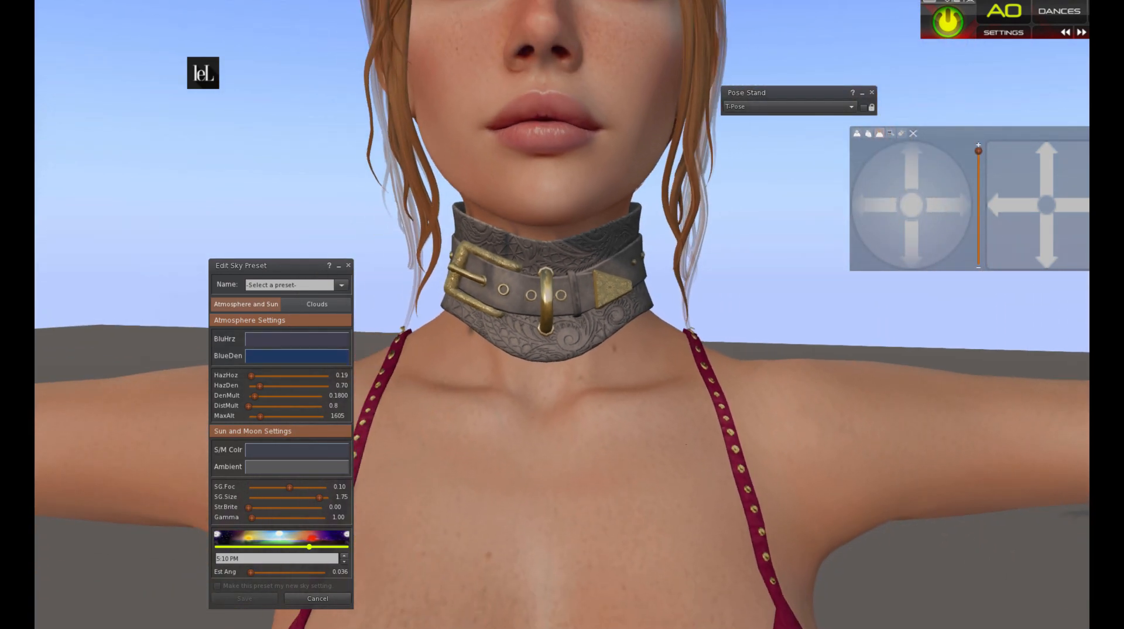
alt+drag(574, 309, 622, 350)
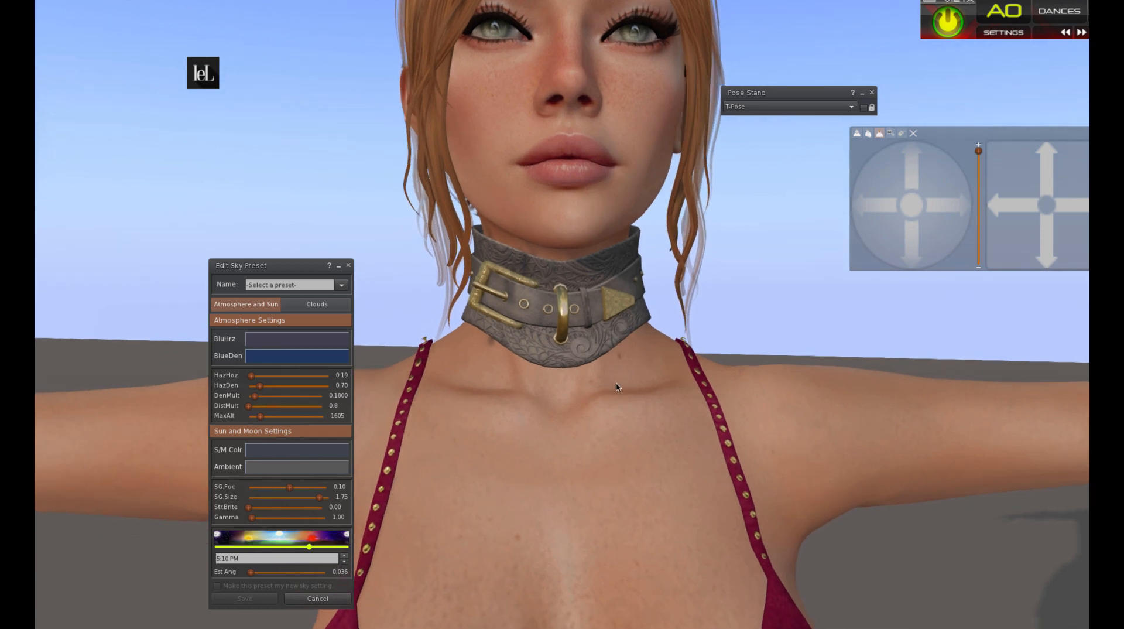
alt+drag(599, 306, 593, 333)
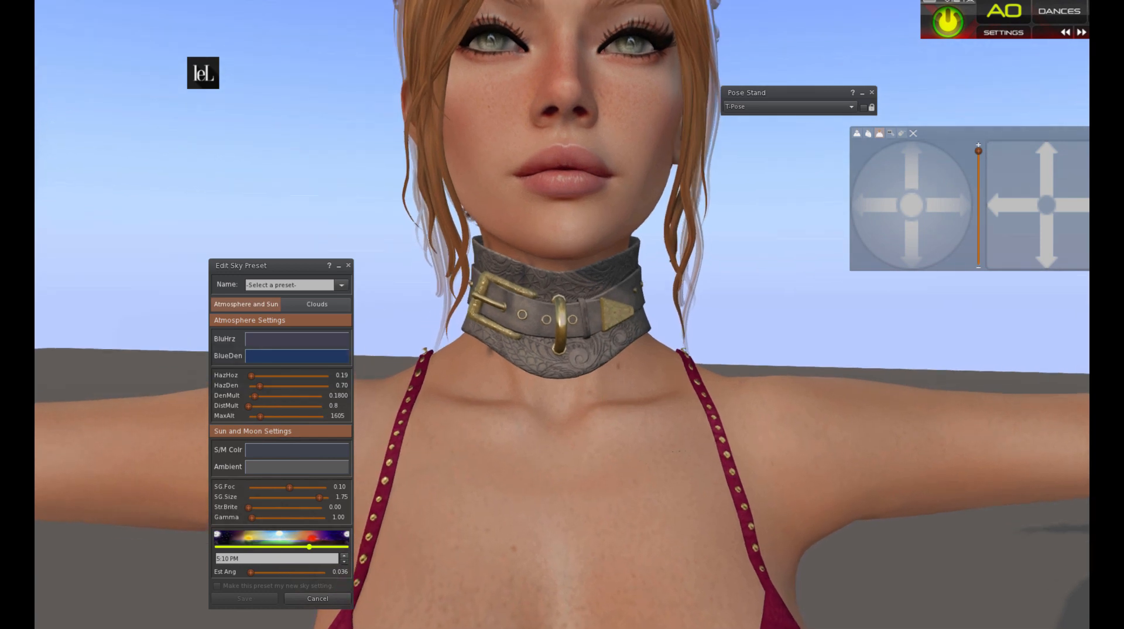
alt+drag(574, 293, 620, 337)
alt+drag(594, 307, 593, 286)
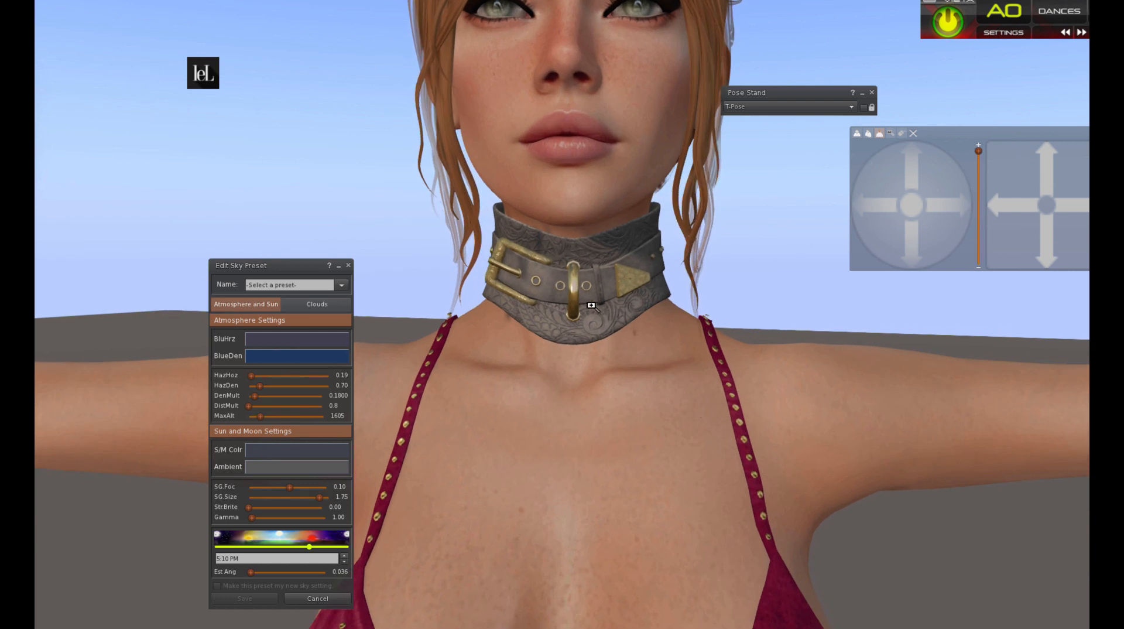